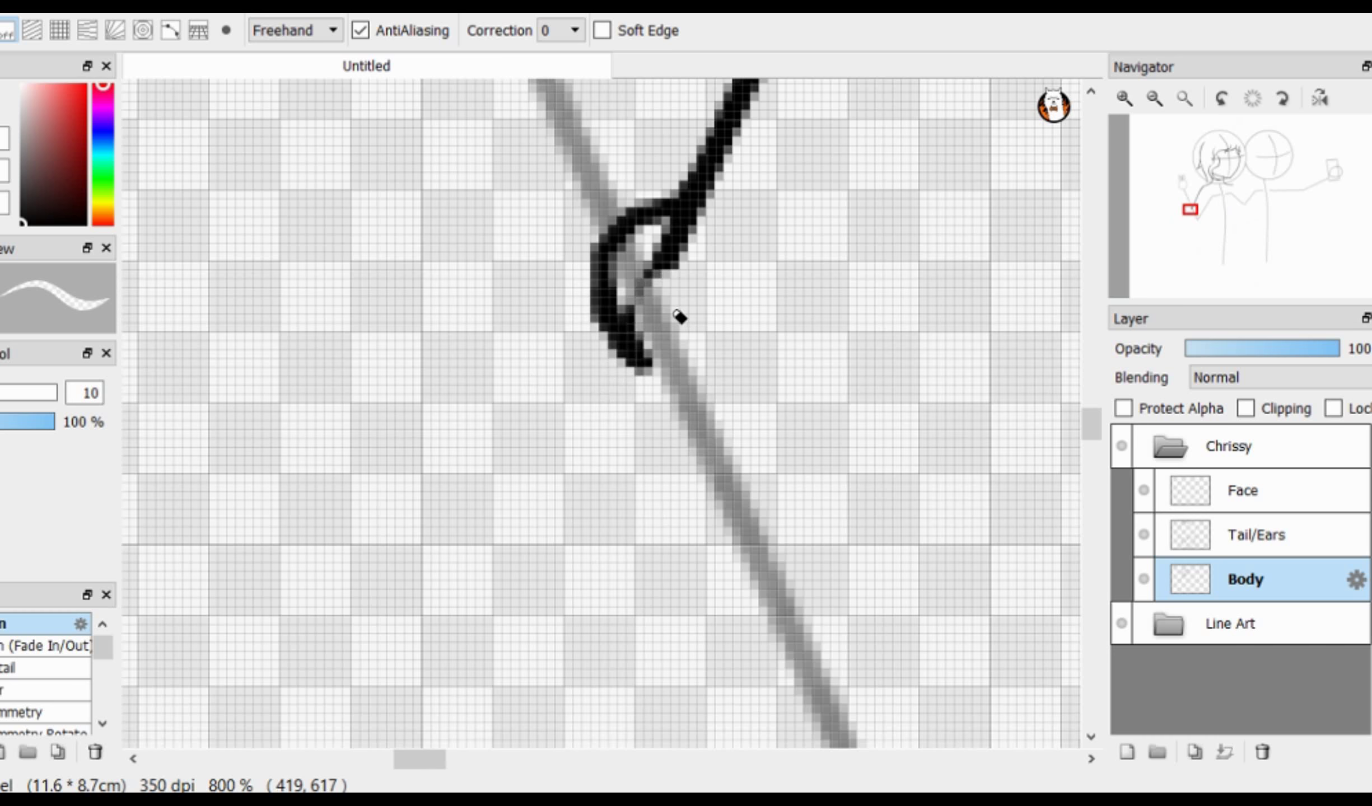
Step: Undo the last stroke and redraw the small curl at the elbow end of the upper-arm line with the Pen (Fade In/Out) brush
key("ctrl+z")
left_click(22, 647)
mouse_move(701, 390)
left_mouse_down()
mouse_move(611, 336)
mouse_move(789, 243)
left_mouse_up()
scroll(552, 549, "down", 2)
key("ctrl+z")
scroll(775, 485, "up", 3)
scroll(500, 269, "up", 2)
scroll(591, 269, "down", 5)
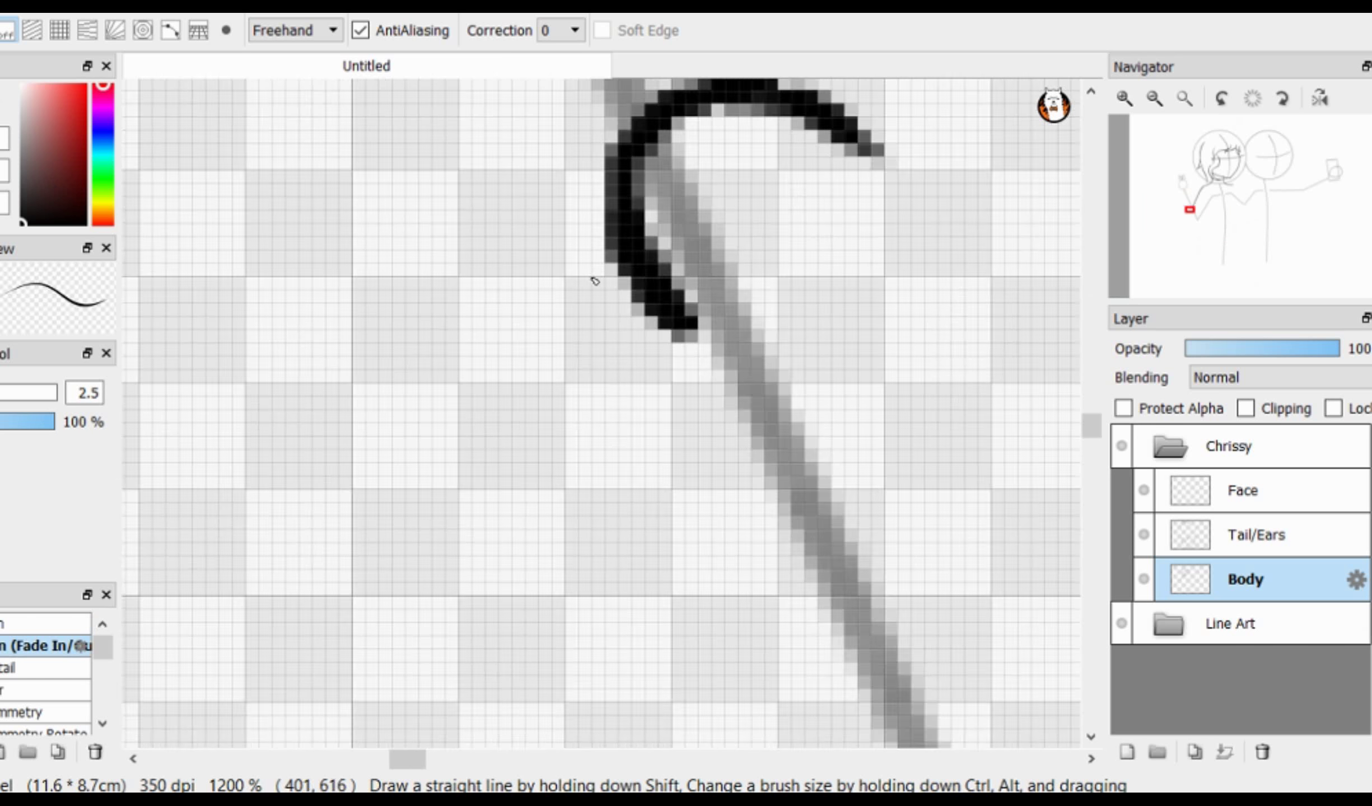
scroll(572, 364, "up", 1)
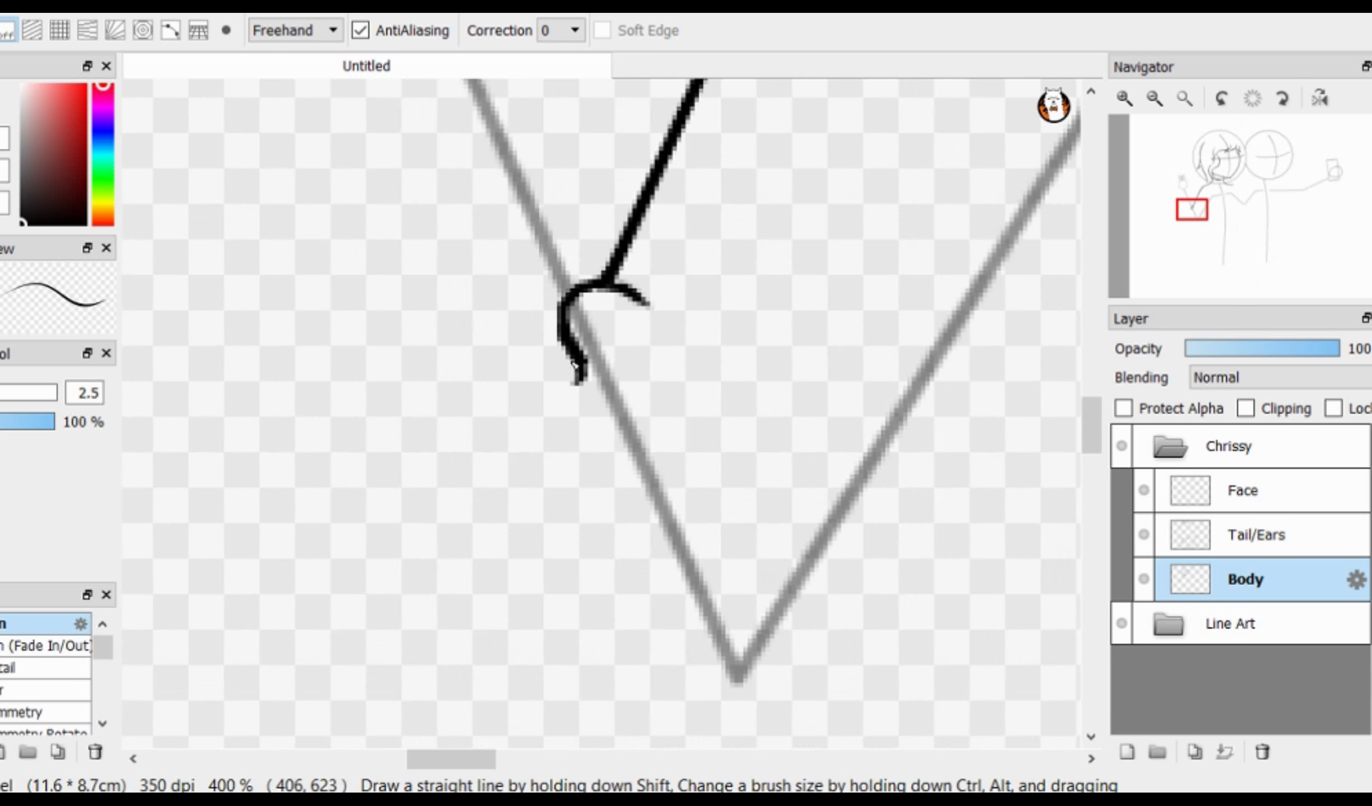
Step: Draw the inner-elbow crease with its small fold marks and extend a straight line from it along the raised forearm's upper edge
scroll(613, 398, "up", 1)
scroll(490, 387, "down", 4)
scroll(556, 353, "up", 3)
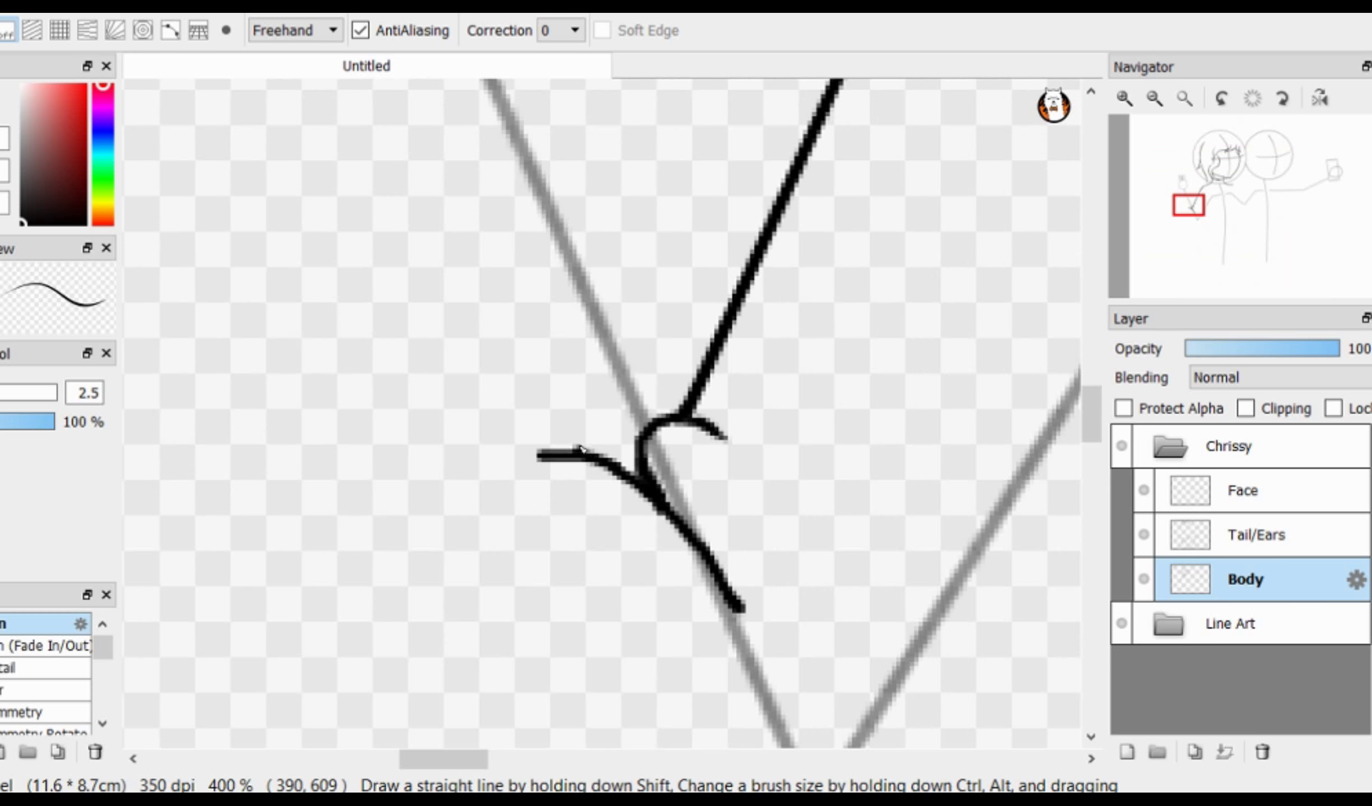
scroll(618, 440, "down", 1)
scroll(423, 276, "down", 1)
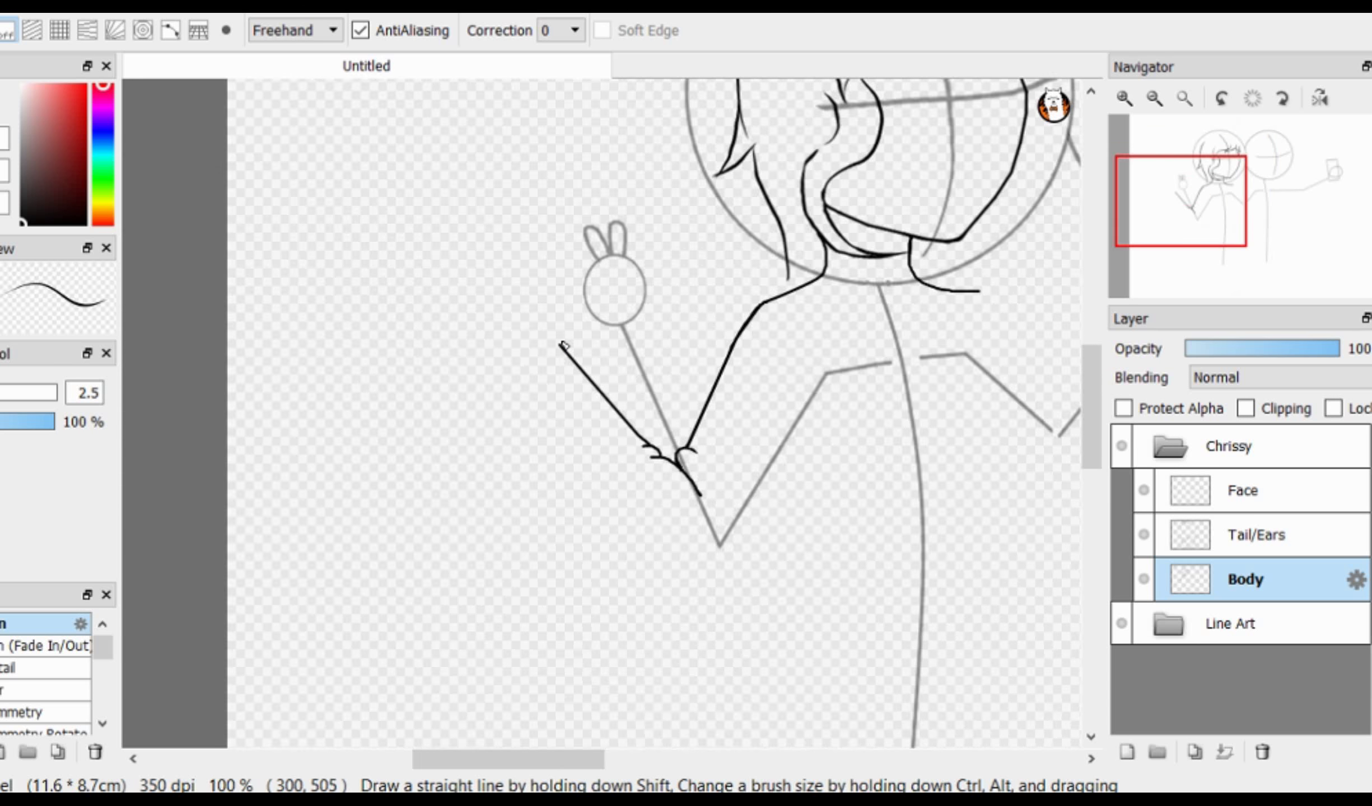
Step: Draw the rounded bumps at the wrist end of the forearm line
scroll(553, 546, "up", 4)
scroll(806, 392, "down", 4)
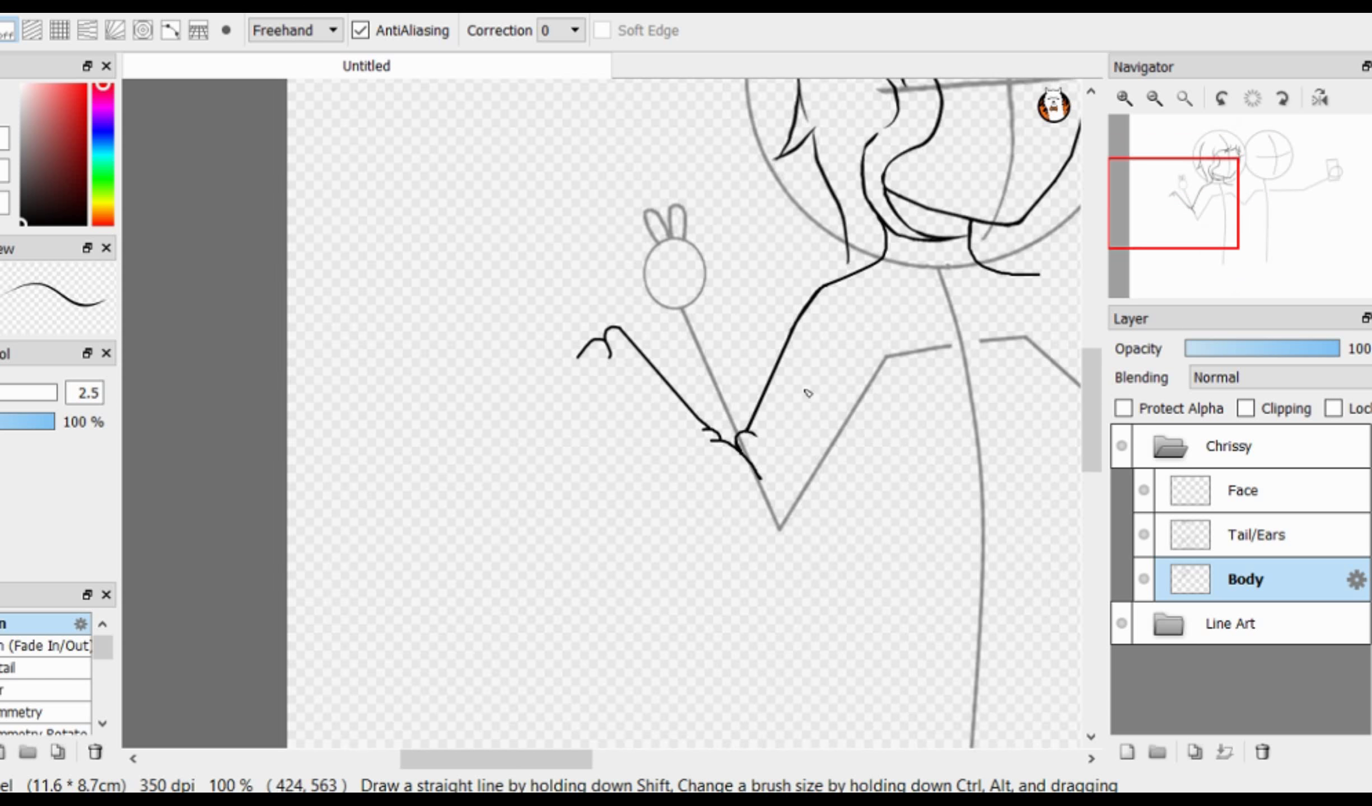
scroll(732, 364, "up", 2)
scroll(684, 401, "down", 3)
scroll(672, 336, "up", 2)
Step: Draw the side of the torso from the armpit down to the waist using the Curve drawing mode
left_click(294, 30)
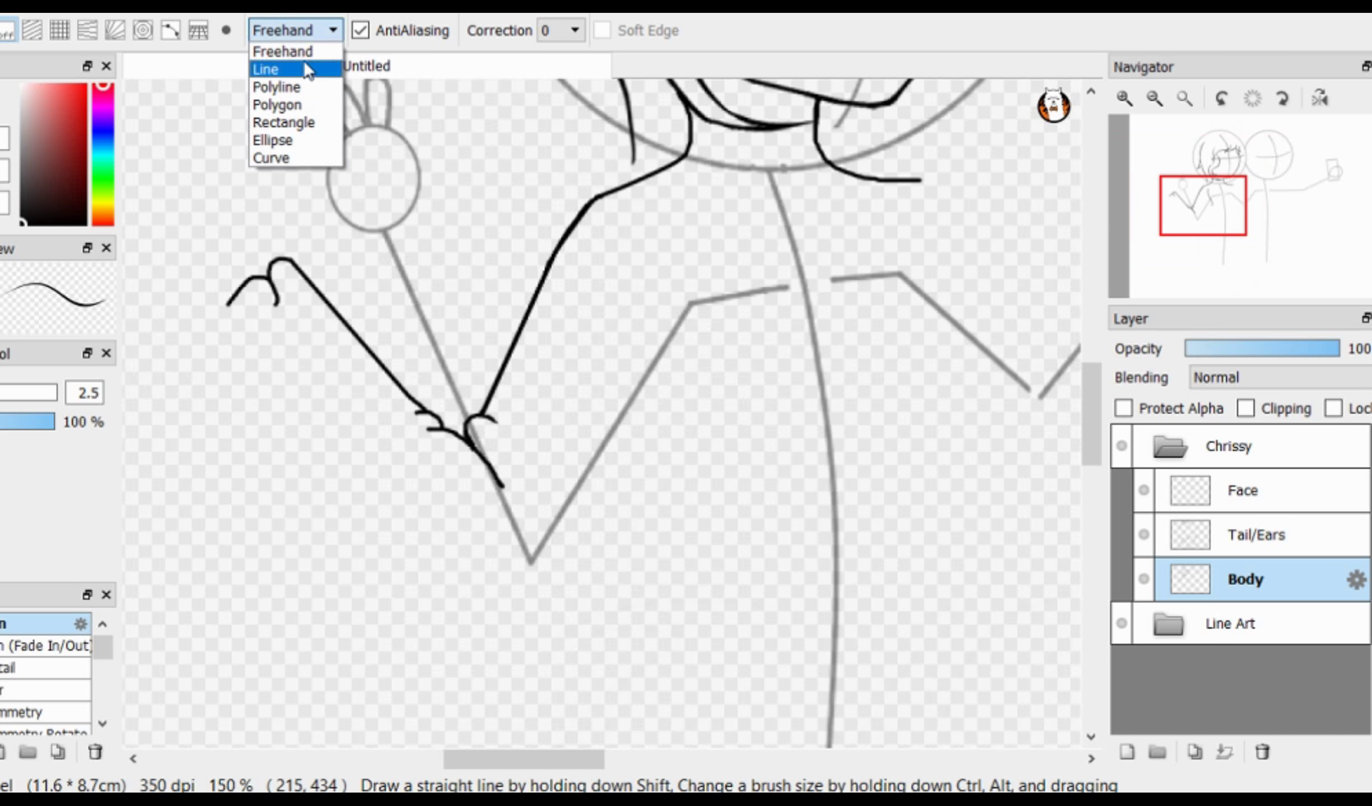
left_click(339, 157)
scroll(669, 229, "up", 1)
scroll(634, 223, "up", 2)
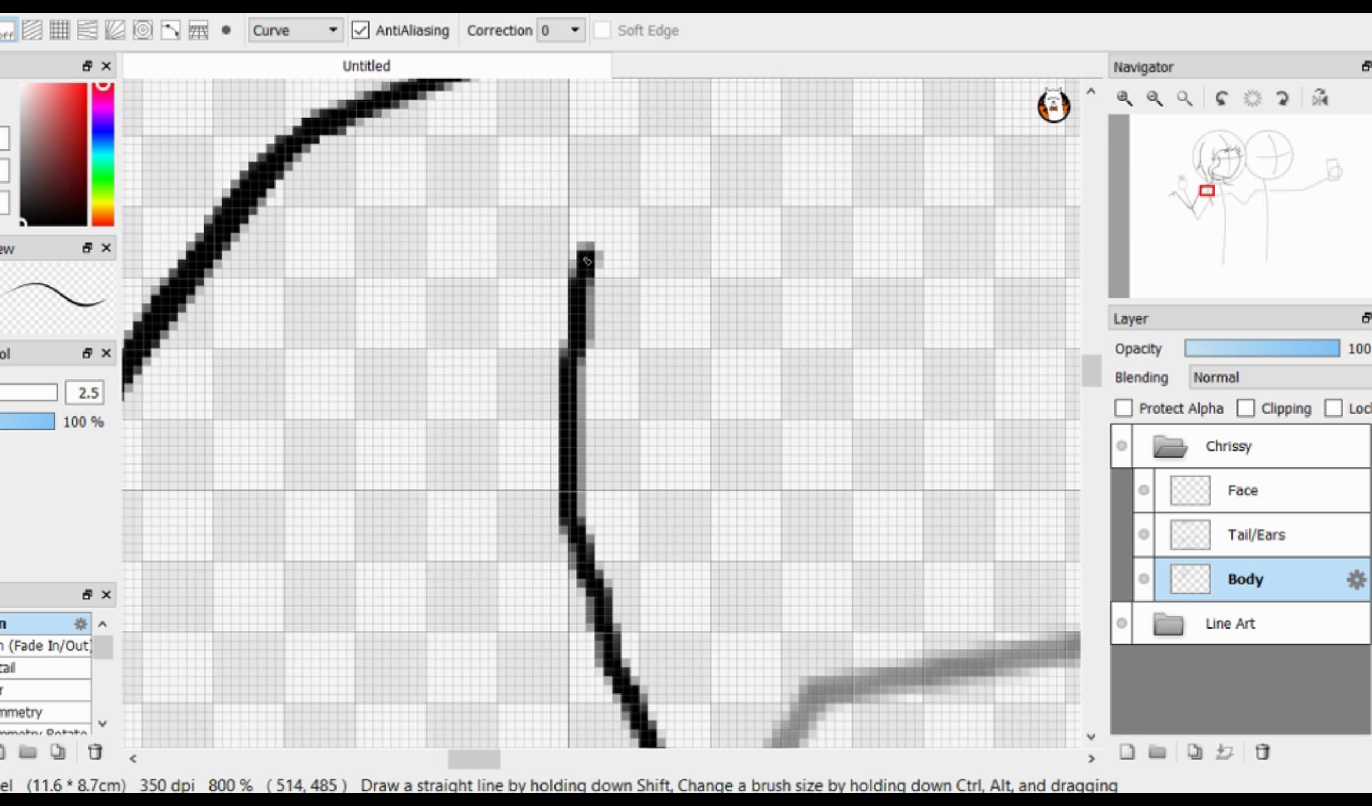
scroll(587, 252, "down", 2)
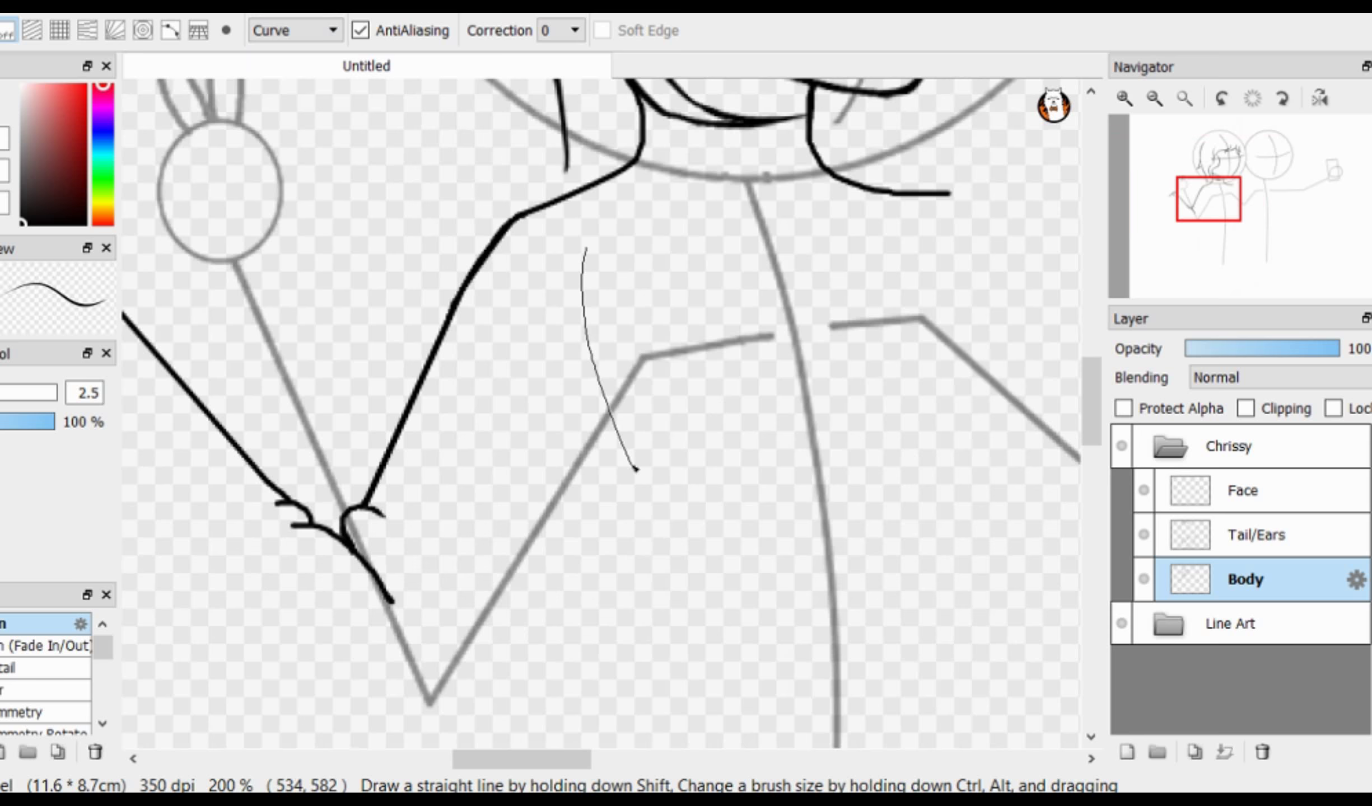
scroll(637, 470, "down", 1)
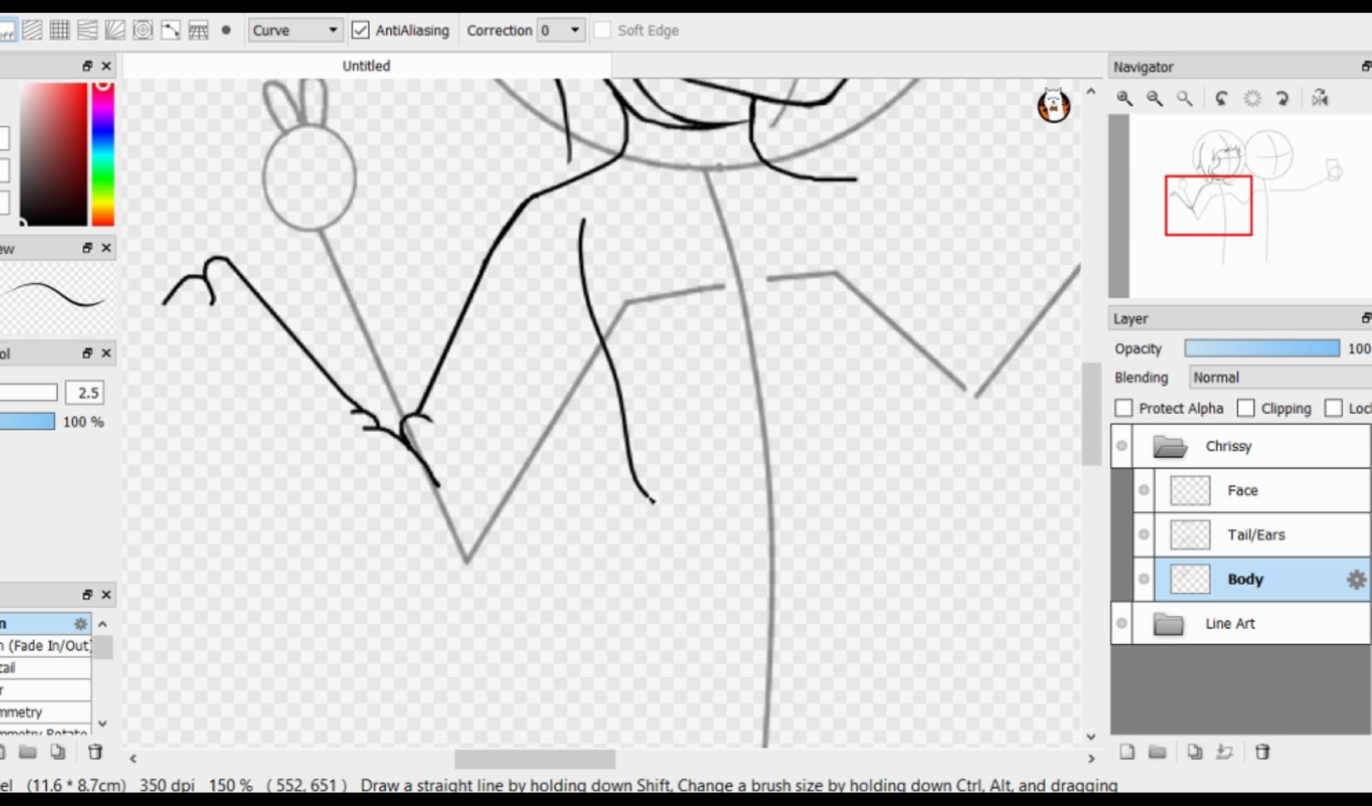
scroll(654, 521, "up", 3)
Step: Switch back to Freehand drawing and add a small fold at the waist end of the torso line
left_click(286, 30)
left_click(274, 52)
scroll(619, 459, "up", 3)
left_click_drag(650, 399, 586, 576)
scroll(583, 174, "down", 2)
mouse_move(583, 375)
left_mouse_down()
mouse_move(650, 426)
mouse_move(624, 559)
left_mouse_up()
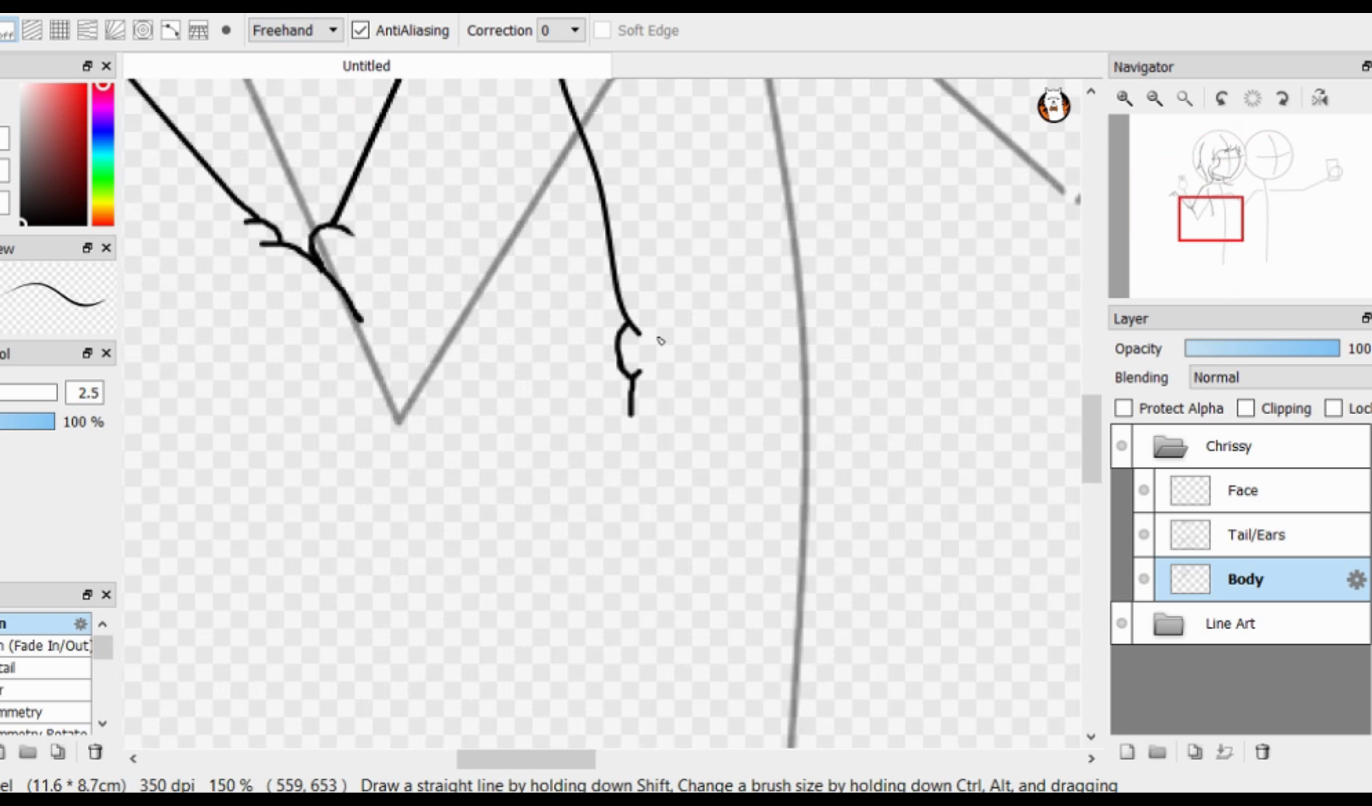
Step: Continue the torso side below the waist fold and finish it with a horizontal line across the bottom
scroll(656, 338, "up", 3)
key("e")
key("b")
scroll(602, 426, "down", 2)
scroll(655, 430, "down", 4)
scroll(627, 420, "up", 3)
scroll(608, 430, "up", 1)
scroll(584, 433, "down", 4)
scroll(587, 434, "up", 4)
left_click_drag(586, 442, 552, 648)
scroll(578, 526, "down", 1)
left_click_drag(561, 606, 824, 600)
scroll(661, 527, "down", 3)
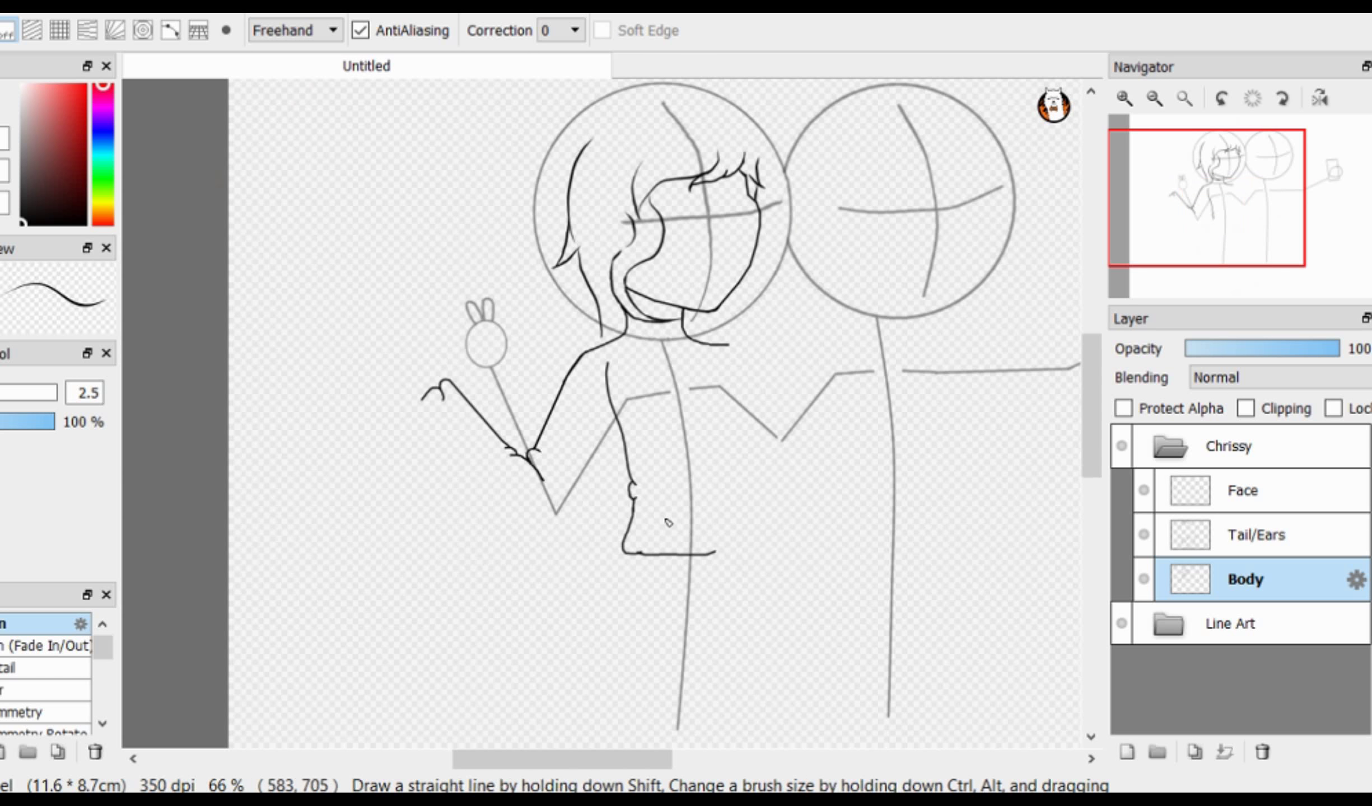
Step: Draw the upper arm's underside with straight segments from the torso side down to the elbow, ending in a short curve
scroll(560, 437, "up", 3)
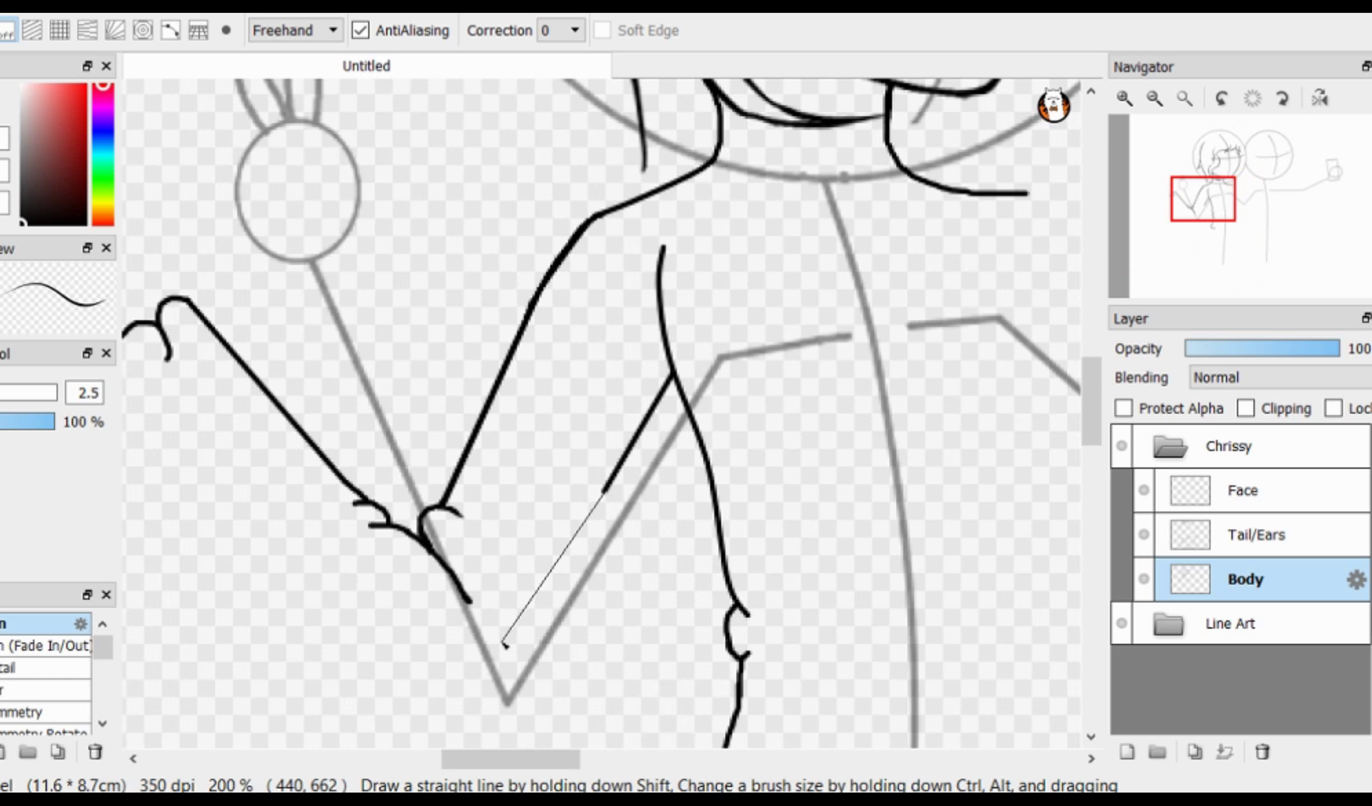
left_click(504, 645, "shift")
scroll(504, 645, "down", 2)
scroll(591, 511, "up", 3)
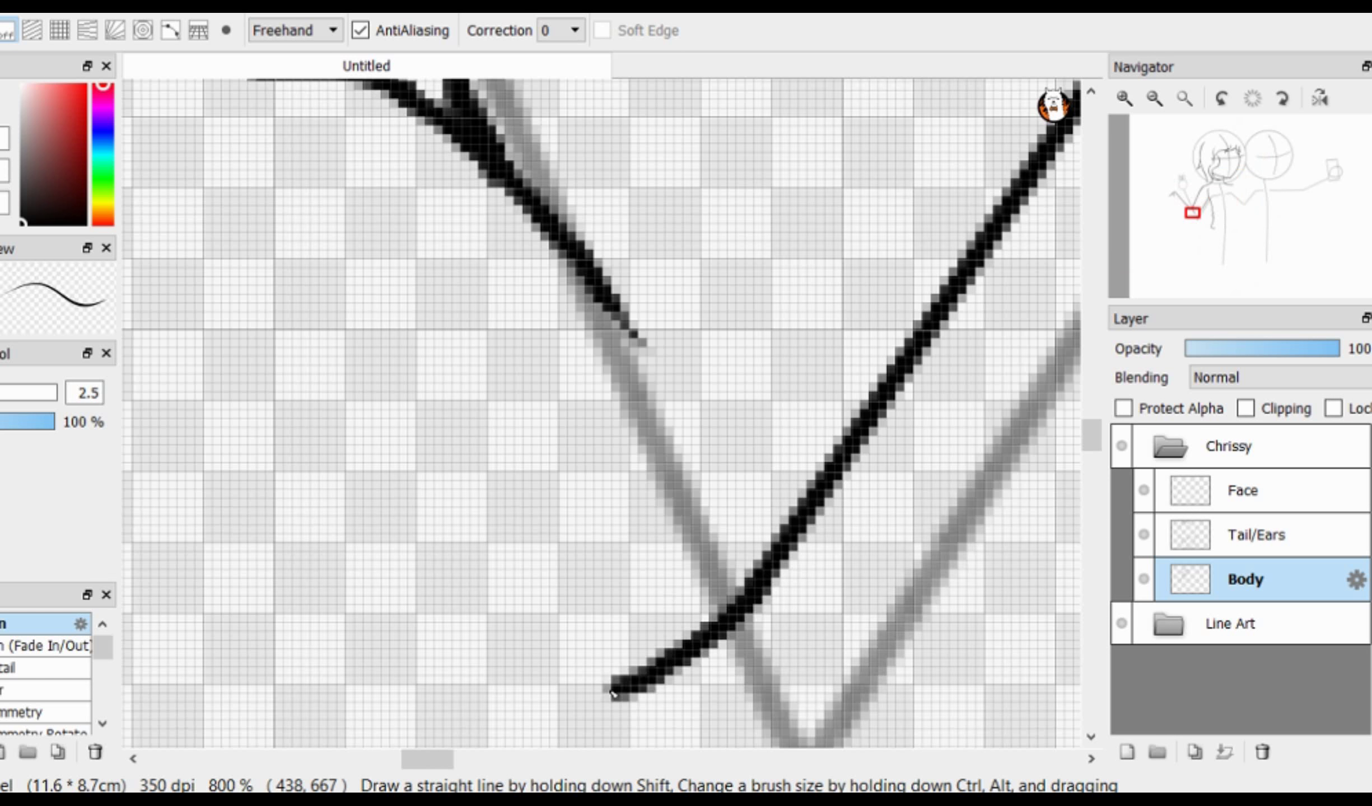
left_click_drag(614, 694, 561, 713)
scroll(561, 713, "down", 4)
Step: Complete the lower corner of the wrist end and draw the forearm's underside down toward the elbow
scroll(481, 263, "up", 4)
mouse_move(469, 366)
left_mouse_down()
mouse_move(370, 389)
mouse_move(377, 456)
left_mouse_up()
scroll(358, 322, "down", 4)
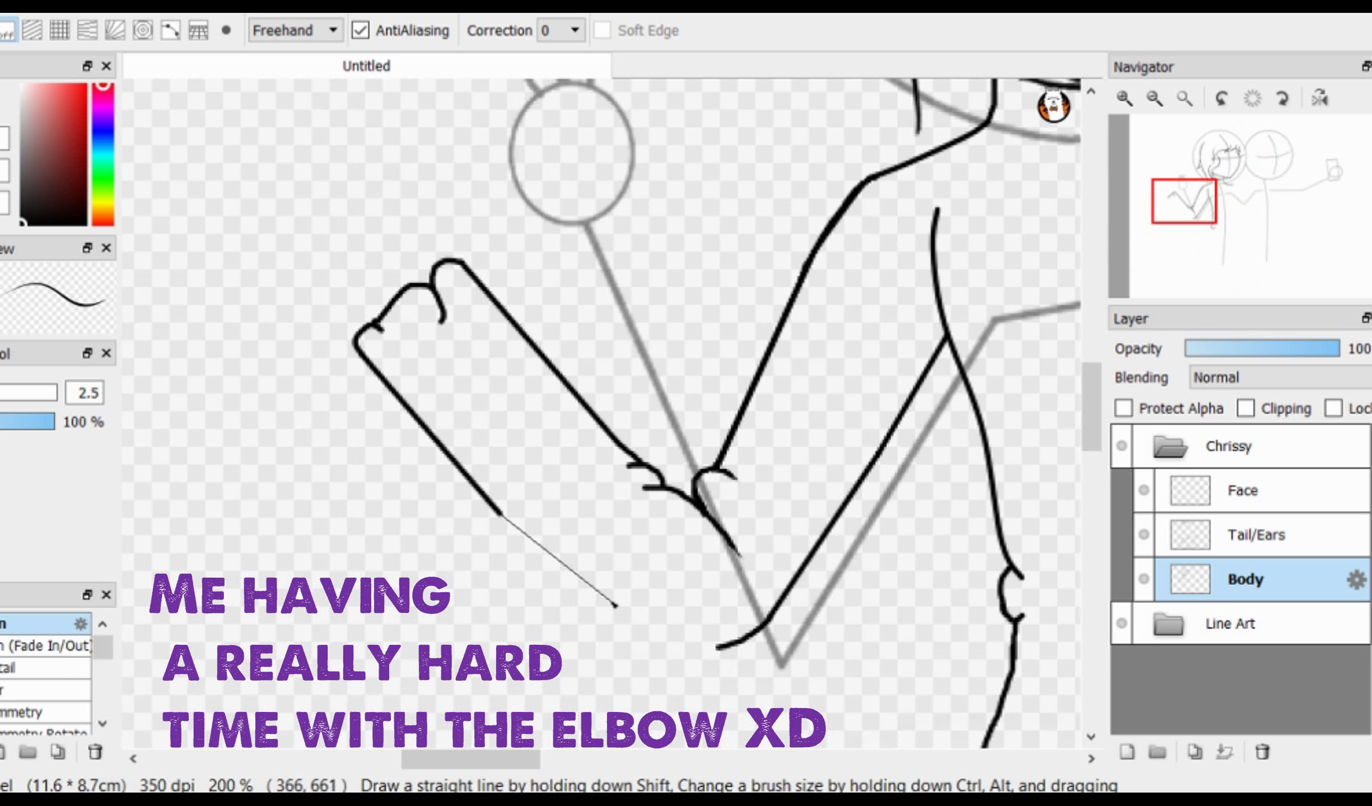
scroll(703, 675, "up", 3)
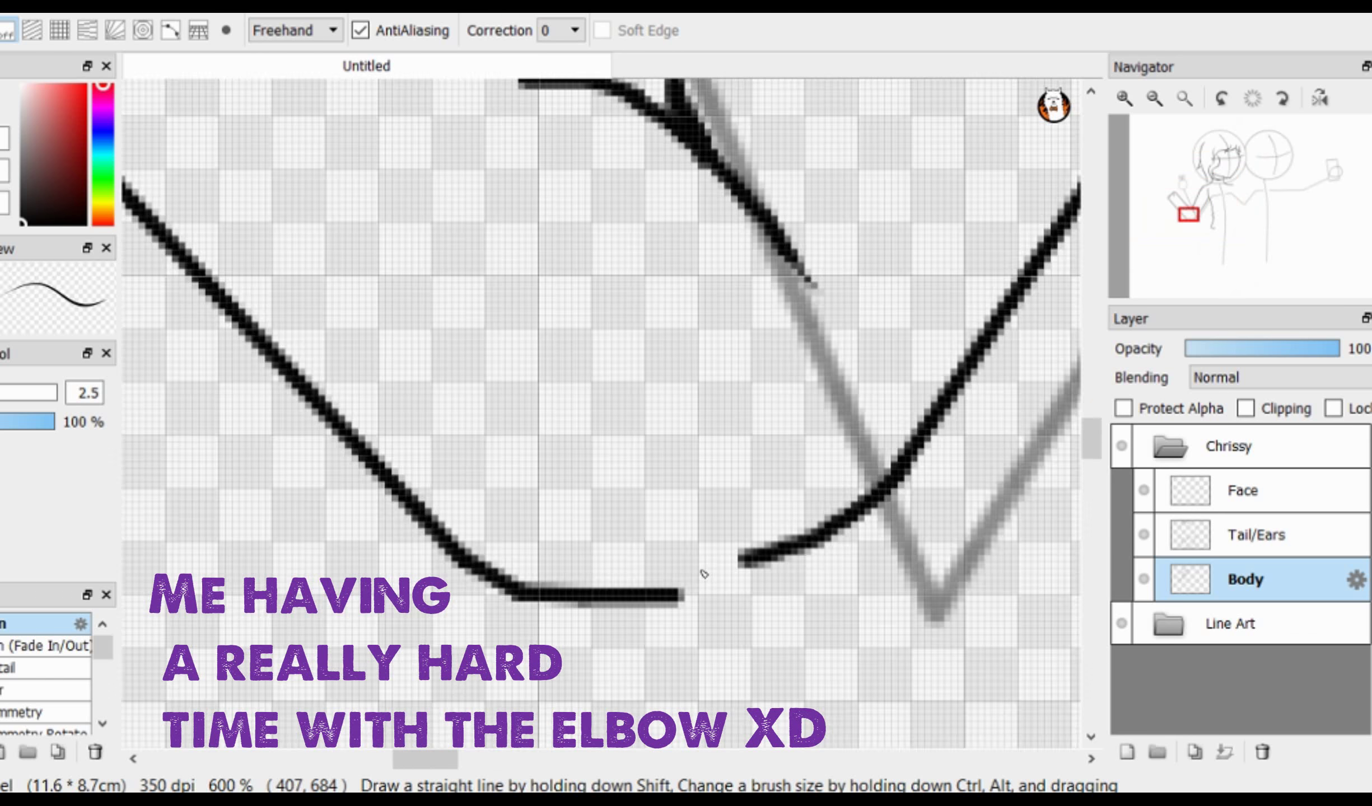
Step: Lasso the forearm's underside and transform it so it runs closer to the elbow
scroll(815, 577, "down", 3)
key("l")
left_click_drag(526, 288, 832, 636)
left_click(98, 7)
left_click(206, 276)
left_click_drag(364, 296, 367, 327)
left_click_drag(727, 365, 746, 339)
left_click(956, 752)
Step: Erase the excess end of the forearm's underside at the elbow gap
key("e")
scroll(855, 552, "up", 4)
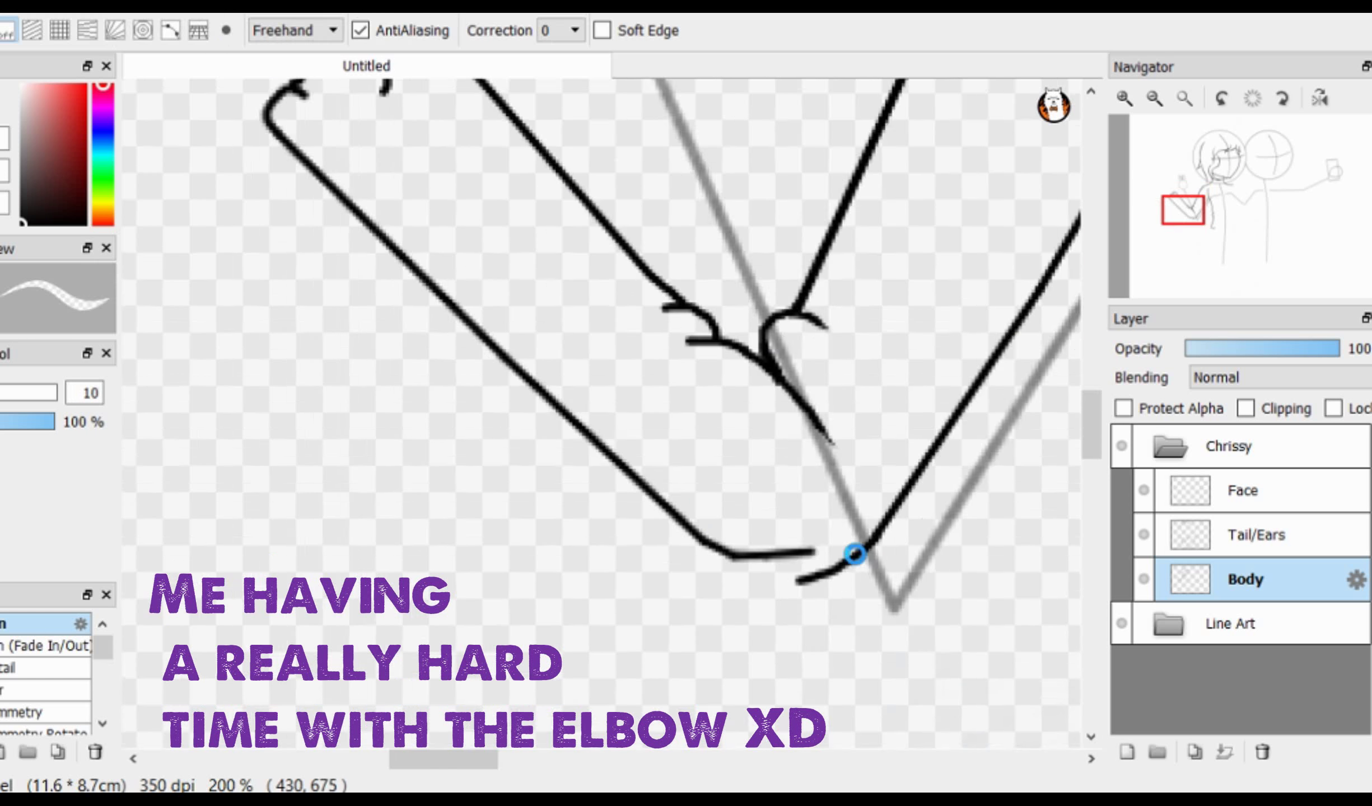
left_click_drag(741, 551, 551, 562)
Step: Try to join the forearm's underside to the upper arm with a pen stroke across the elbow gap
key("b")
mouse_move(467, 552)
left_mouse_down()
mouse_move(597, 613)
mouse_move(741, 629)
left_mouse_up()
scroll(605, 561, "down", 3)
key("ctrl+z")
scroll(654, 586, "up", 3)
left_click_drag(467, 524, 663, 582)
scroll(630, 509, "down", 5)
scroll(641, 511, "up", 3)
key("ctrl+z")
Step: Erase and redraw the tail of the inner-elbow crease, and undo the last stroke
key("e")
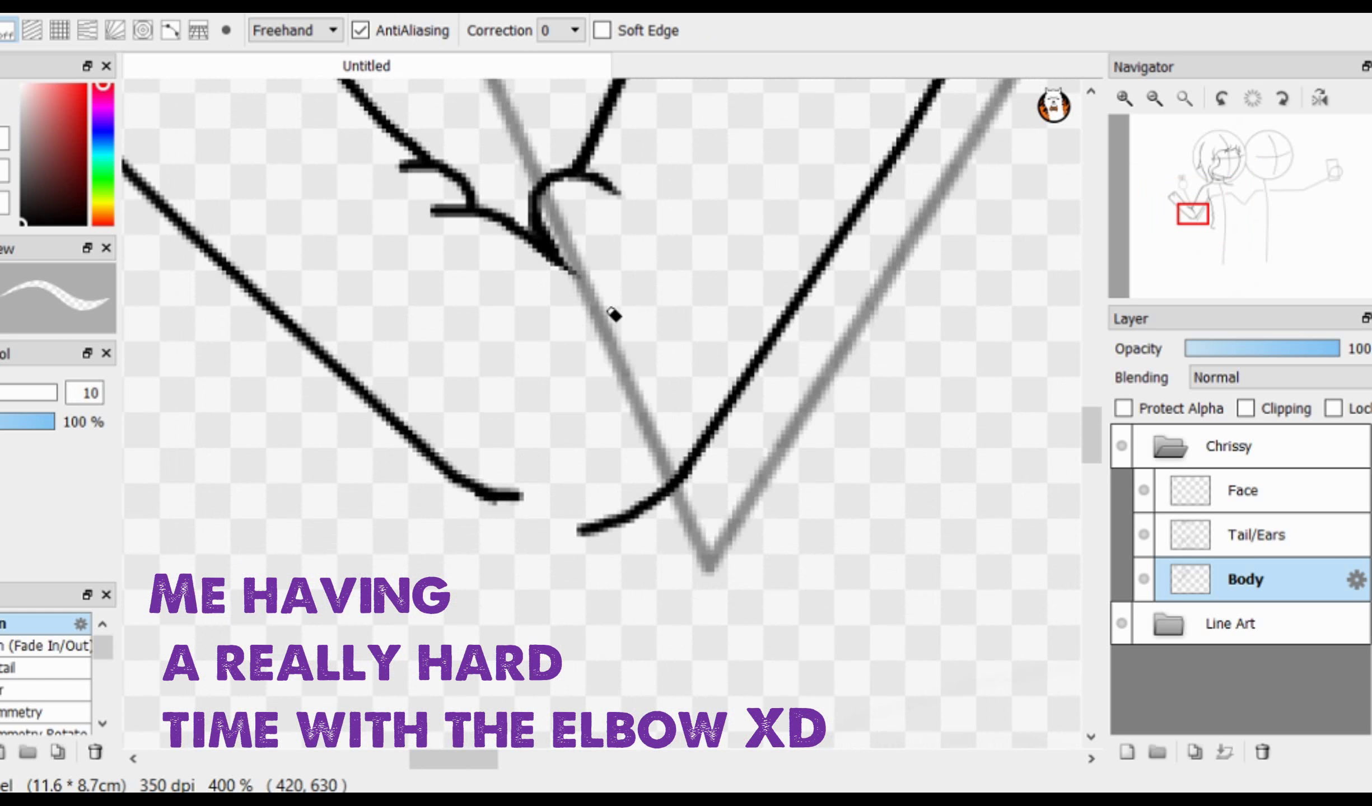
key("b")
scroll(603, 392, "up", 2)
scroll(603, 392, "down", 4)
scroll(630, 423, "up", 1)
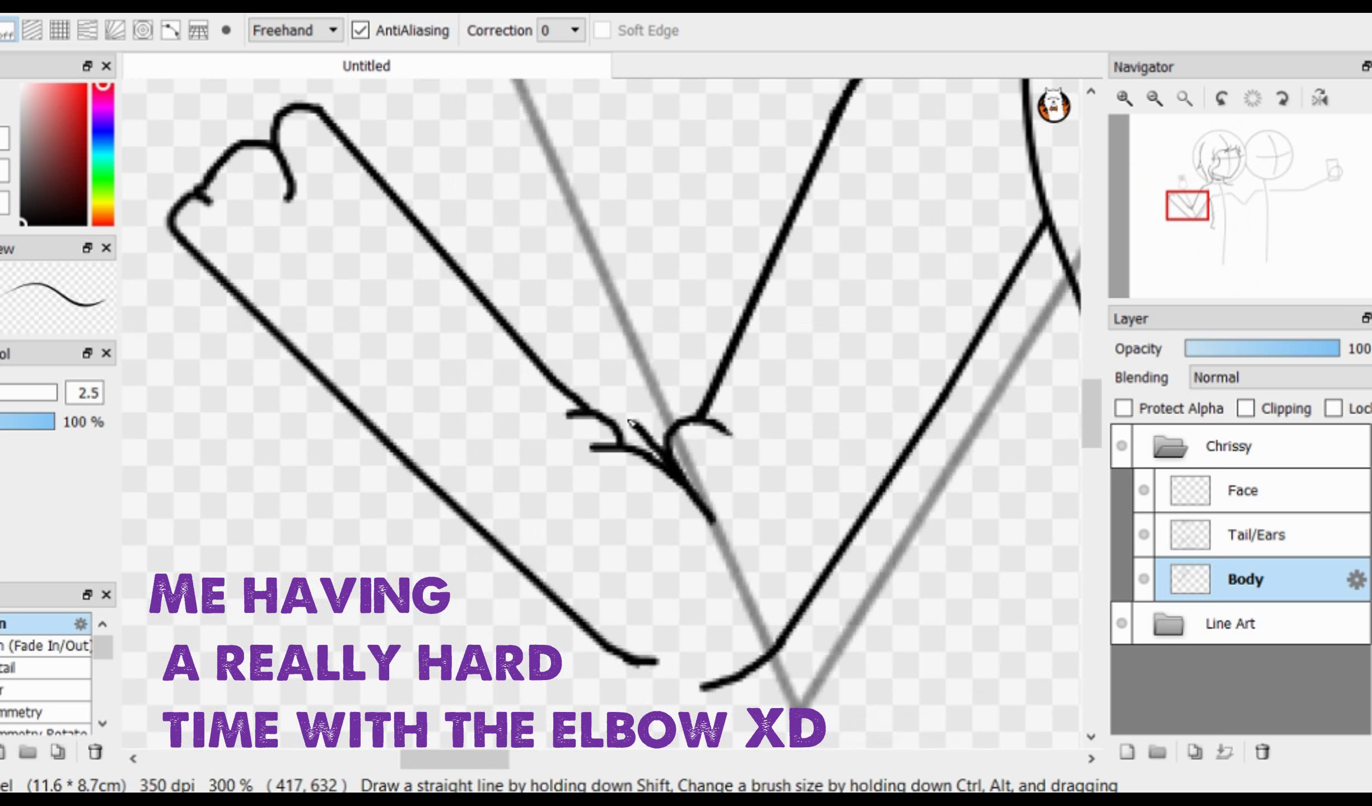
key("ctrl+z")
Step: Lasso the forearm's upper line with its wrist bump and elbow folds, and transform the selection
key("l")
left_click_drag(262, 119, 459, 423)
left_click_drag(614, 350, 613, 353)
left_click_drag(258, 90, 504, 428)
left_click_drag(710, 524, 710, 523)
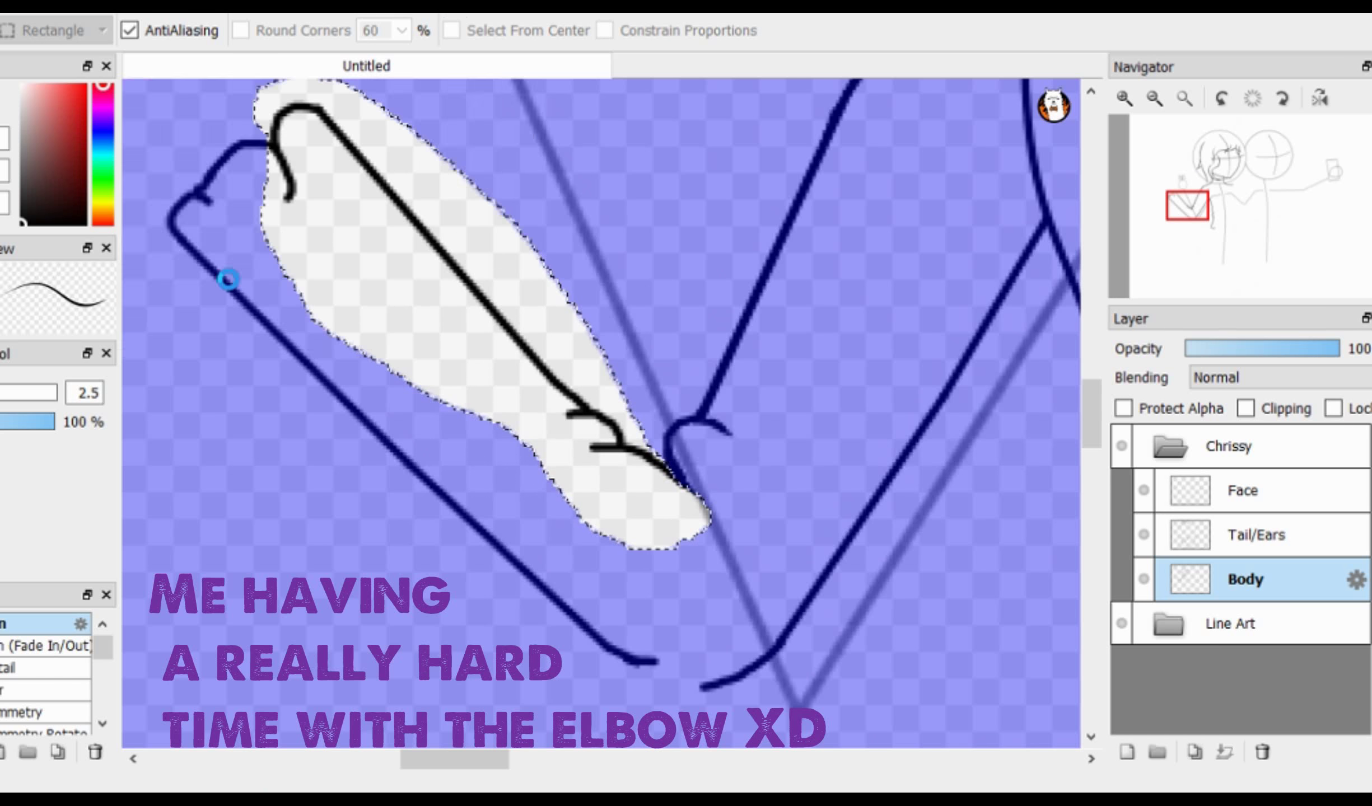
scroll(603, 392, "down", 1)
key("ctrl+t")
left_click_drag(604, 362, 827, 321)
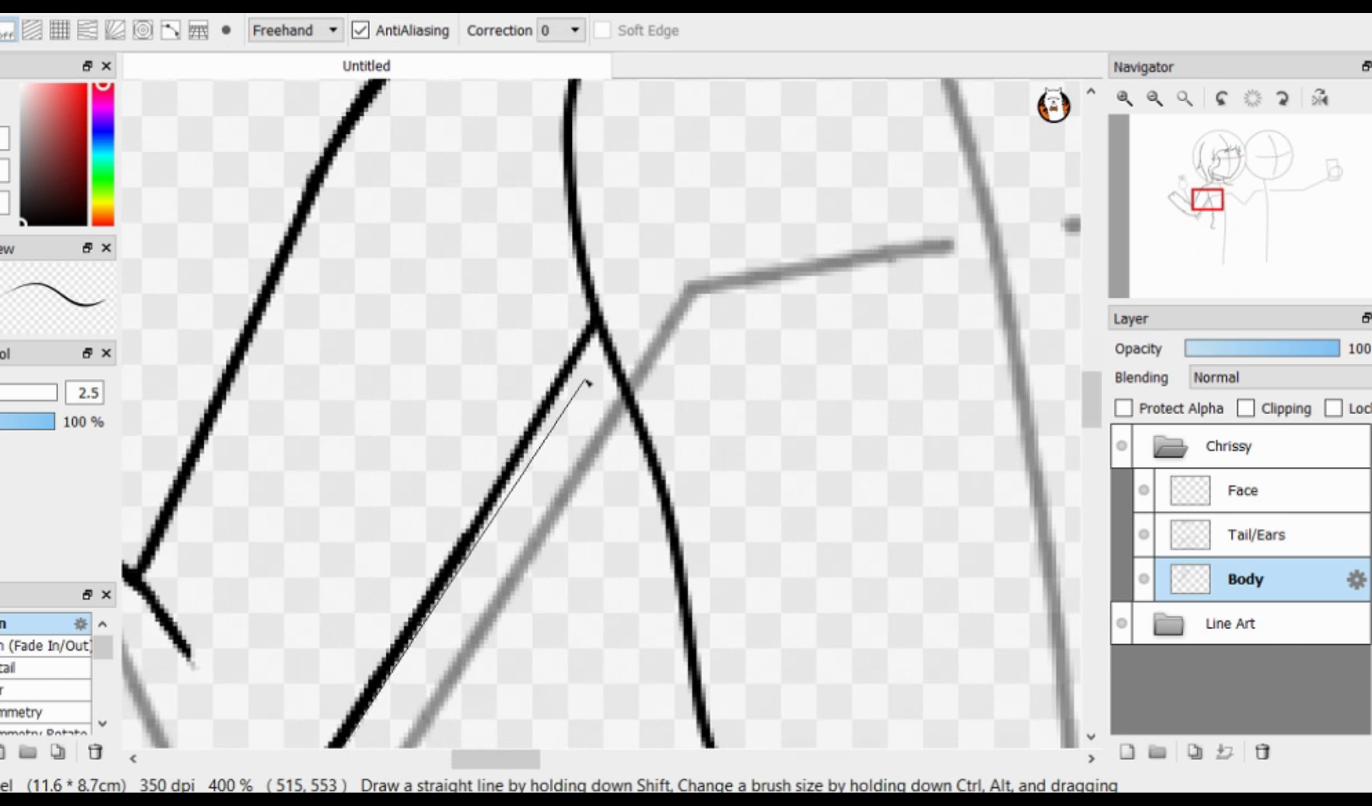
Step: Erase the upper end of the doubled line along the upper arm's underside near the armpit
scroll(606, 361, "down", 4)
scroll(504, 426, "up", 3)
key("e")
left_click_drag(694, 101, 711, 153)
scroll(712, 167, "up", 4)
left_click_drag(784, 303, 723, 414)
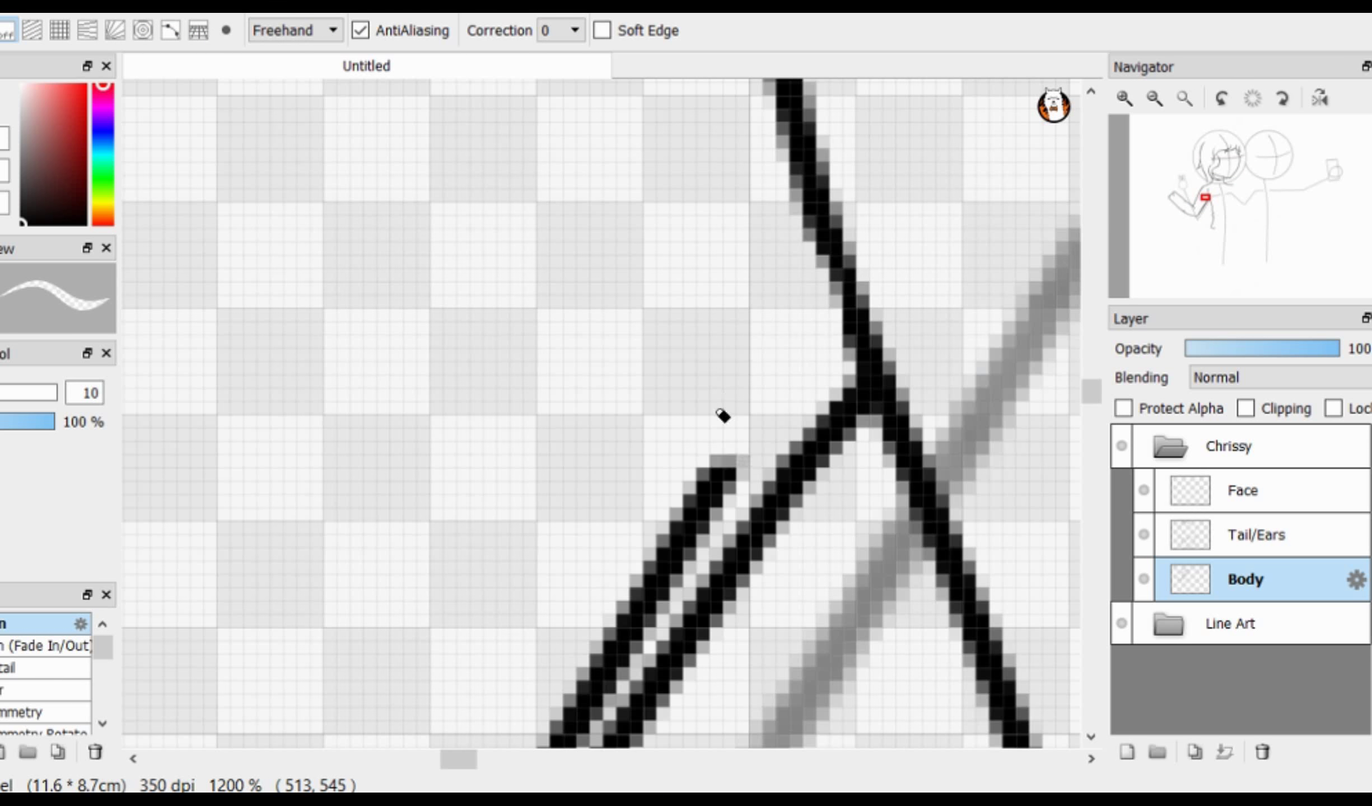
scroll(723, 414, "down", 2)
scroll(765, 383, "down", 1)
scroll(772, 251, "down", 3)
scroll(499, 615, "up", 4)
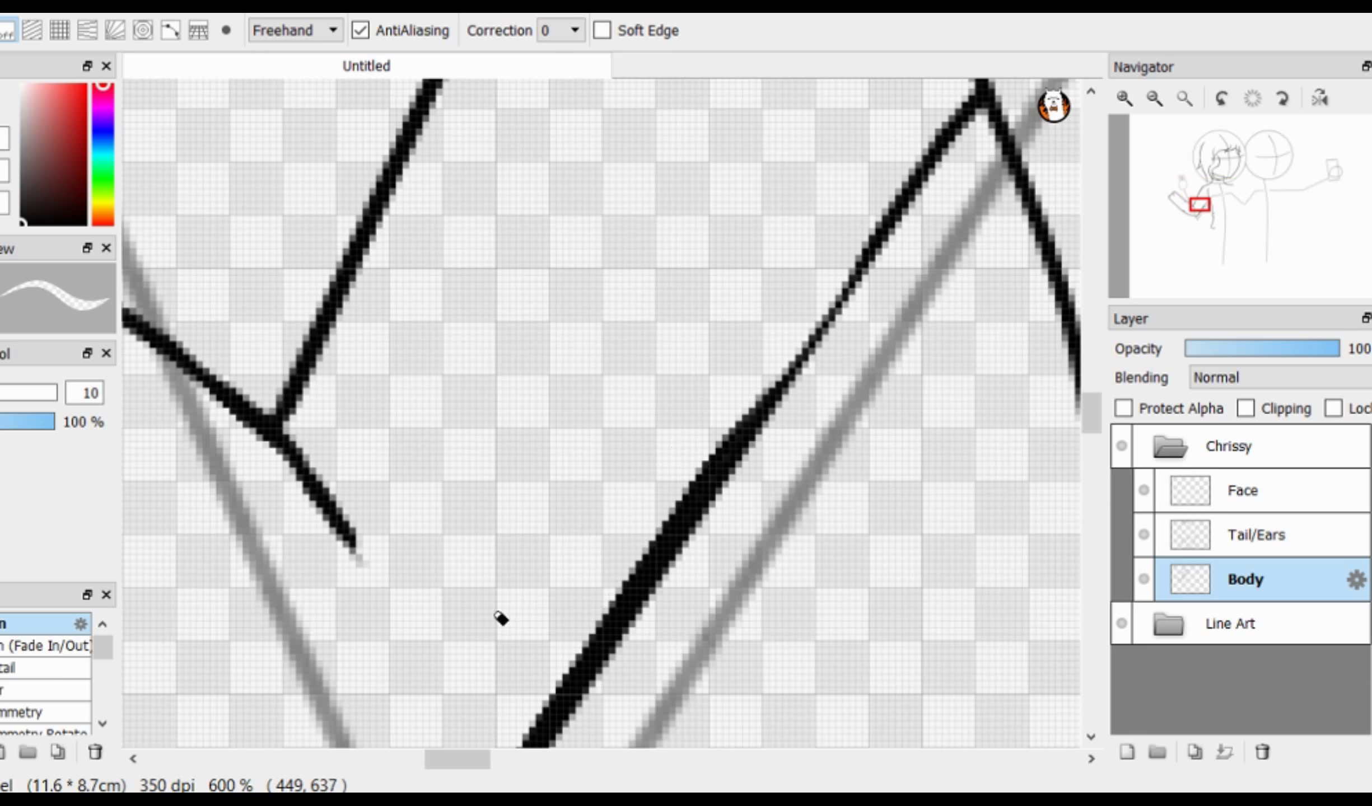
Step: Thin the thickened lower stretch of the upper arm's underside with the eraser
scroll(934, 223, "down", 2)
scroll(868, 268, "up", 3)
left_click_drag(924, 261, 728, 543)
scroll(785, 361, "down", 1)
left_click_drag(819, 370, 658, 599)
Step: Retrace the upper arm's underside with straight pen segments from the elbow up to the remaining line
key("b")
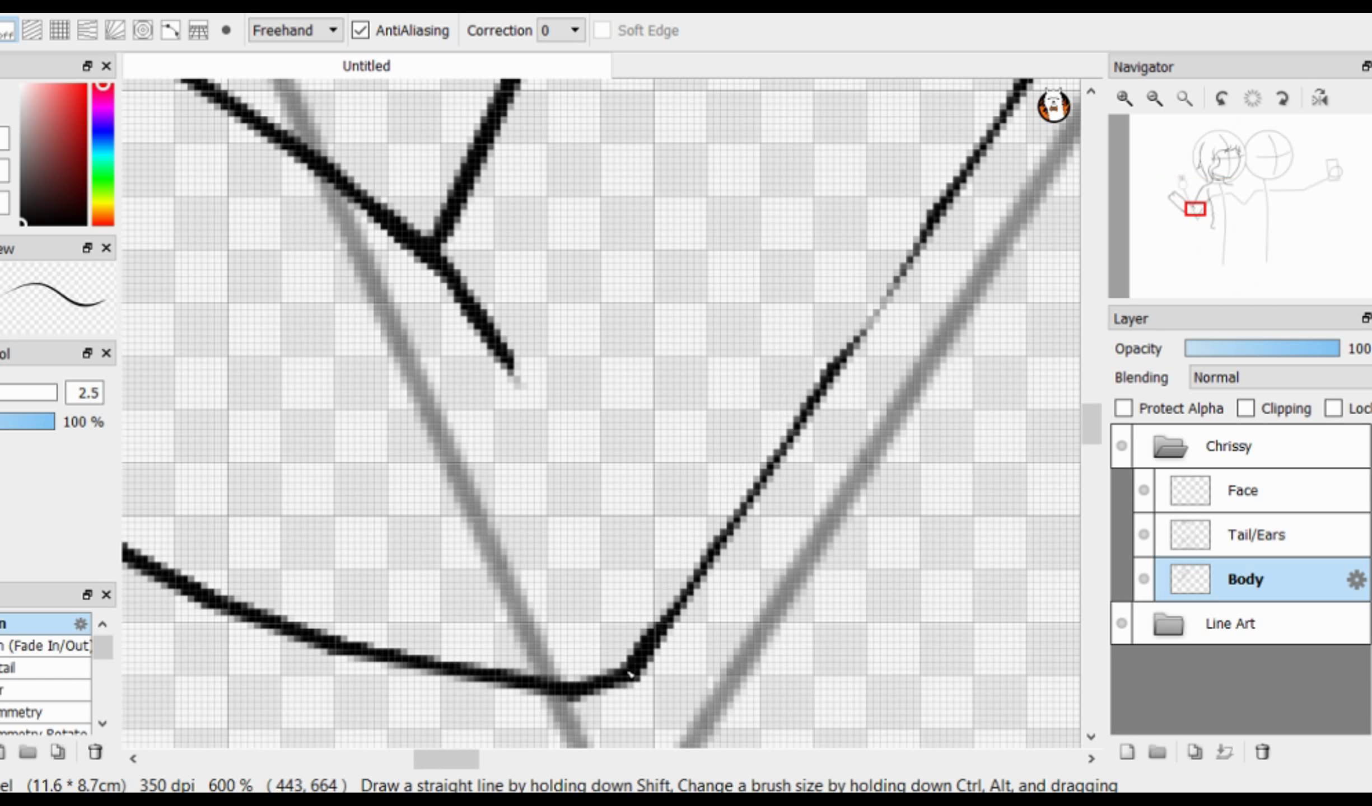
left_click(629, 674)
scroll(616, 593, "down", 4)
scroll(743, 414, "up", 4)
left_click(688, 480, "shift")
scroll(688, 479, "down", 4)
scroll(682, 482, "up", 4)
left_click(773, 414, "shift")
scroll(621, 350, "down", 6)
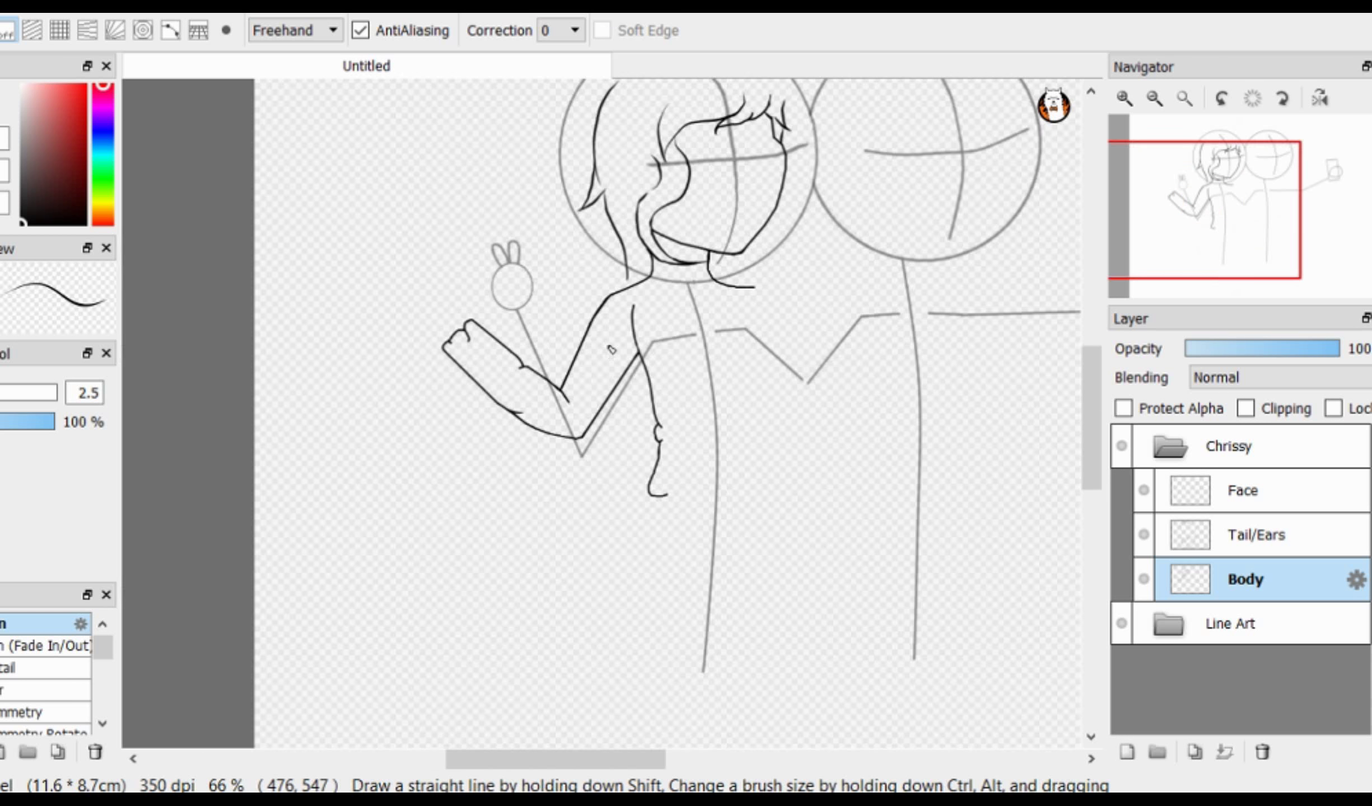
Step: Add a small fold to the upper arm's outer line with the Pen (Fade In/Out) brush, cleaning up the excess strokes
scroll(608, 347, "up", 6)
left_click(46, 645)
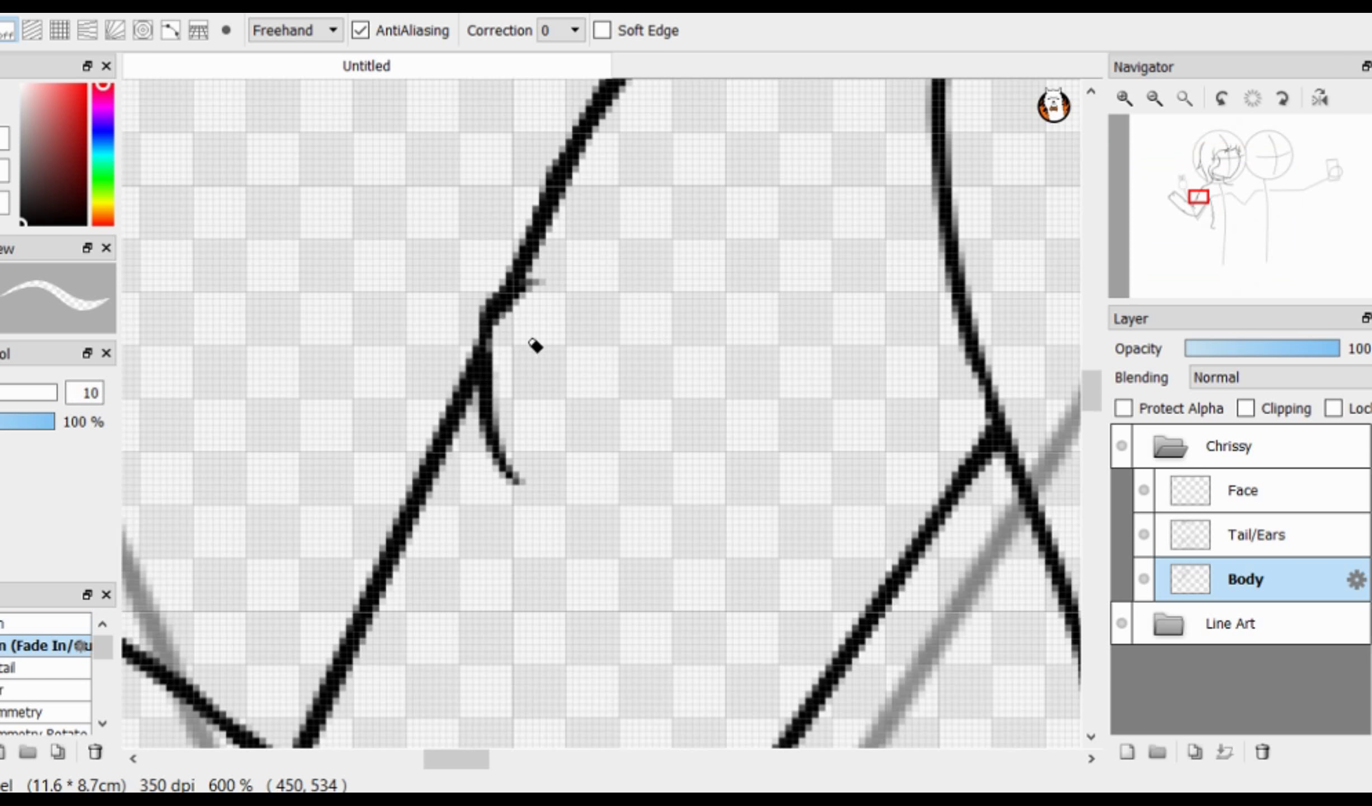
scroll(573, 230, "down", 2)
scroll(701, 279, "down", 3)
scroll(662, 369, "up", 5)
key("ctrl+z")
scroll(651, 411, "up", 1)
scroll(504, 380, "down", 4)
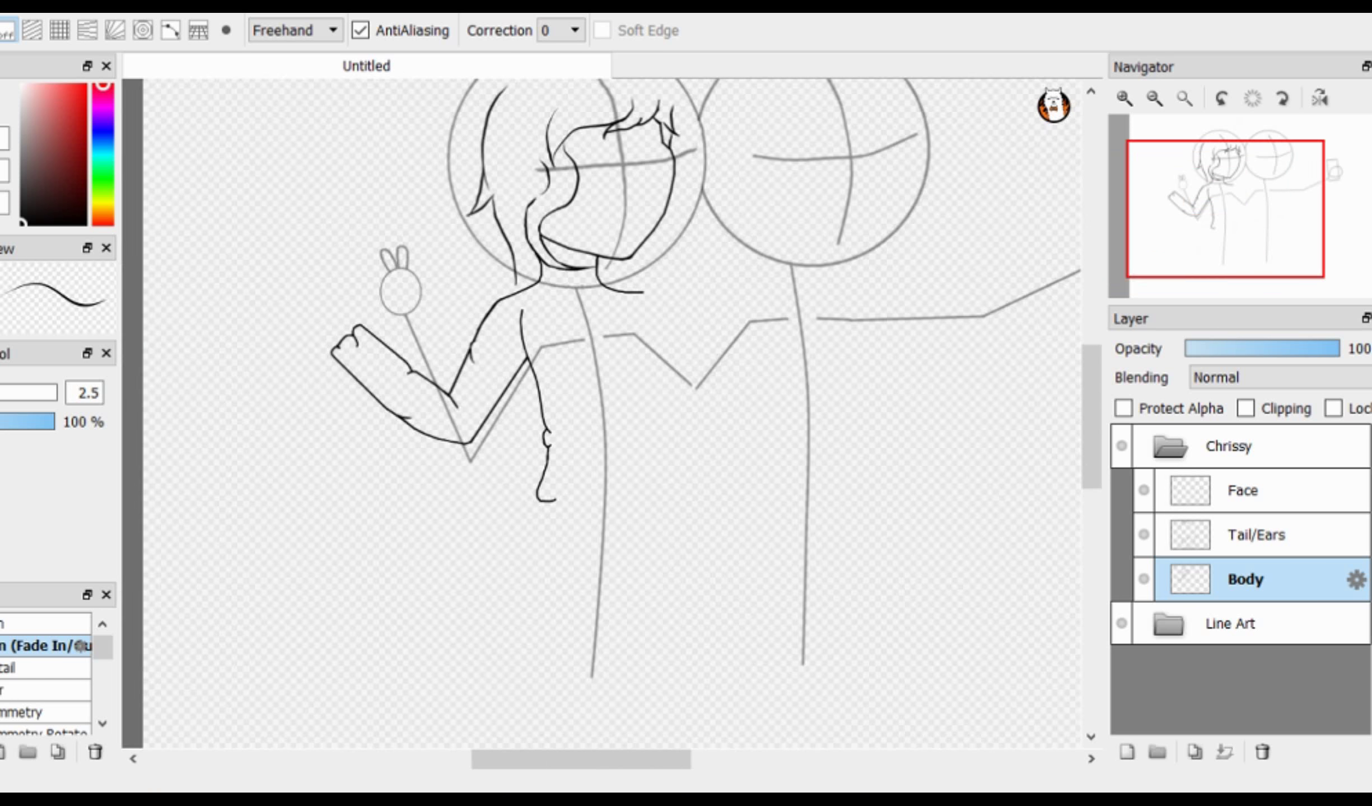
Step: Redraw the shoulder line higher from the base of the neck and erase most of the old shoulder line
scroll(355, 279, "up", 7)
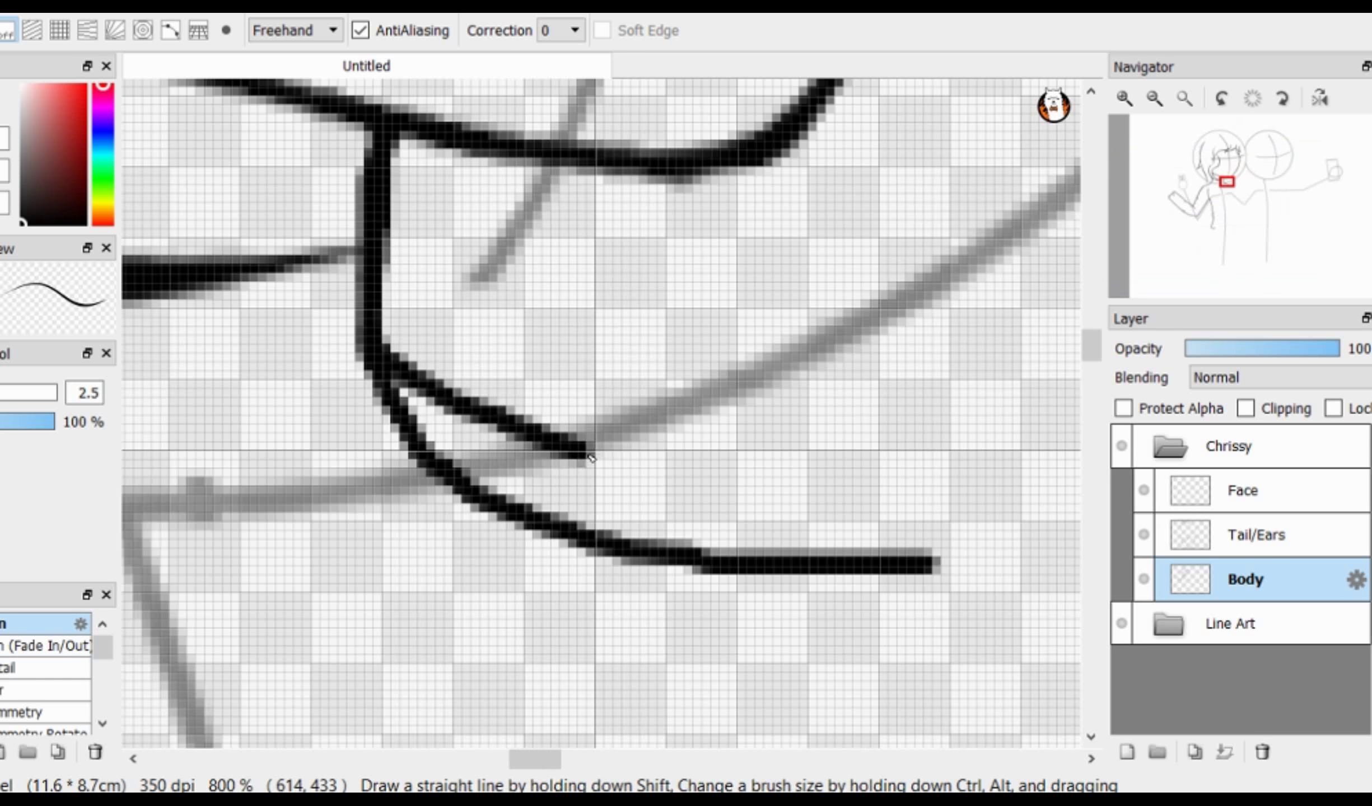
key("e")
mouse_move(926, 580)
left_mouse_down()
mouse_move(343, 401)
mouse_move(566, 371)
left_mouse_up()
key("b")
scroll(361, 362, "down", 1)
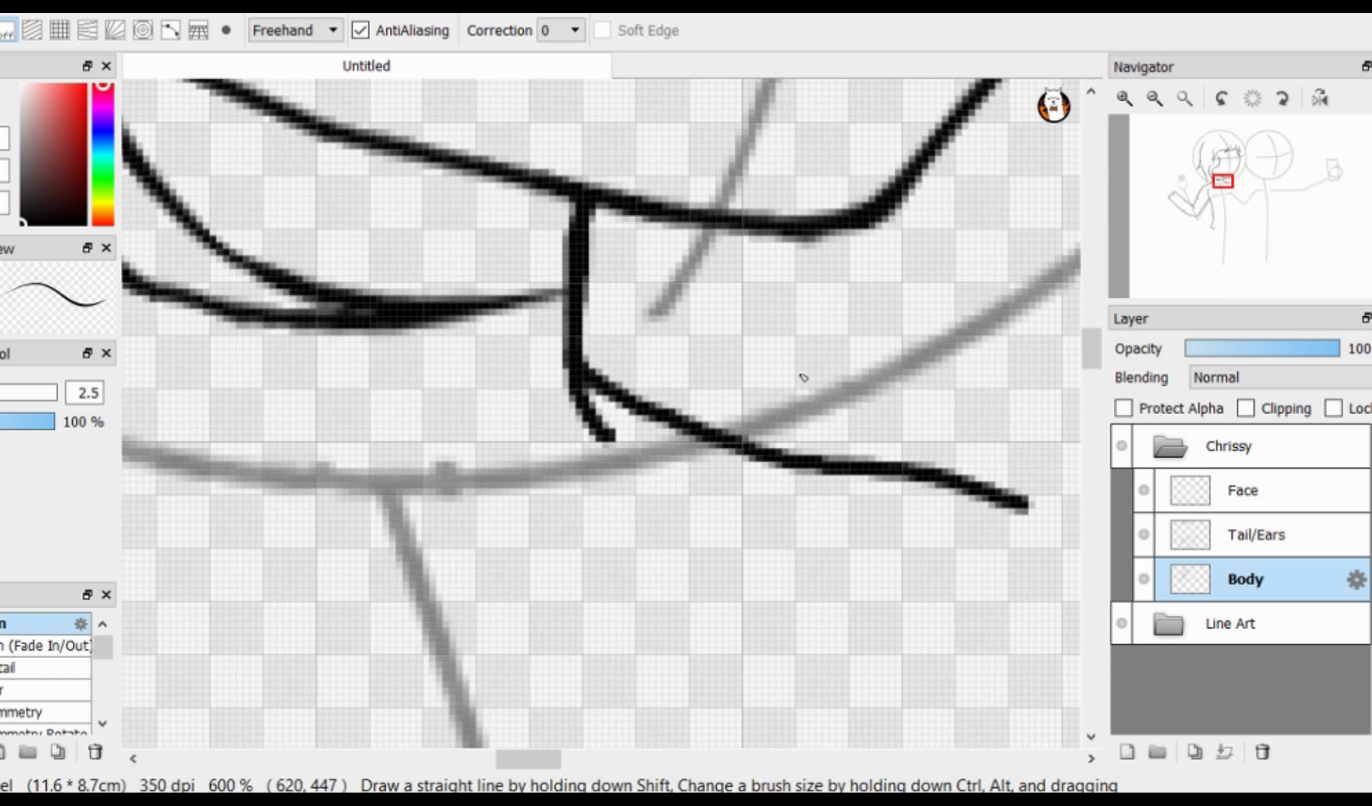
Step: Draw the rounded neckline around the base of the neck with the Pen (Fade In/Out) brush, redoing the failed stroke
left_click_drag(800, 375, 977, 359)
left_click_drag(784, 417, 796, 441)
scroll(501, 406, "down", 4)
scroll(505, 441, "up", 3)
left_click(45, 646)
scroll(572, 454, "up", 1)
mouse_move(531, 484)
left_mouse_down()
mouse_move(651, 524)
mouse_move(724, 608)
left_mouse_up()
scroll(579, 441, "down", 2)
scroll(577, 453, "up", 2)
scroll(583, 431, "down", 1)
key("ctrl+z")
scroll(677, 472, "down", 2)
scroll(588, 425, "up", 3)
scroll(722, 599, "up", 1)
left_click_drag(506, 426, 656, 515)
scroll(602, 488, "down", 4)
Step: Clean up the neckline's overlapping strokes with the eraser and retrace its curve with the pen
key("e")
scroll(628, 535, "up", 3)
mouse_move(493, 387)
left_mouse_down()
mouse_move(341, 364)
mouse_move(633, 378)
left_mouse_up()
key("b")
scroll(405, 350, "up", 3)
scroll(554, 370, "down", 9)
scroll(649, 319, "up", 8)
left_click_drag(431, 271, 563, 319)
key("e")
mouse_move(565, 331)
left_mouse_down()
mouse_move(464, 268)
mouse_move(448, 319)
left_mouse_up()
key("b")
left_click_drag(426, 260, 563, 330)
scroll(529, 311, "down", 6)
scroll(539, 309, "up", 6)
key("ctrl+z")
Step: Redraw the shoulder line beside the neckline at a flatter angle and erase the excess strokes
mouse_move(355, 276)
left_mouse_down()
mouse_move(386, 304)
mouse_move(932, 385)
mouse_move(704, 376)
left_mouse_up()
mouse_move(1000, 492)
left_mouse_down()
mouse_move(695, 382)
mouse_move(649, 392)
left_mouse_up()
key("e")
mouse_move(501, 403)
left_mouse_down()
mouse_move(398, 418)
mouse_move(703, 436)
left_mouse_up()
scroll(781, 365, "down", 8)
key("b")
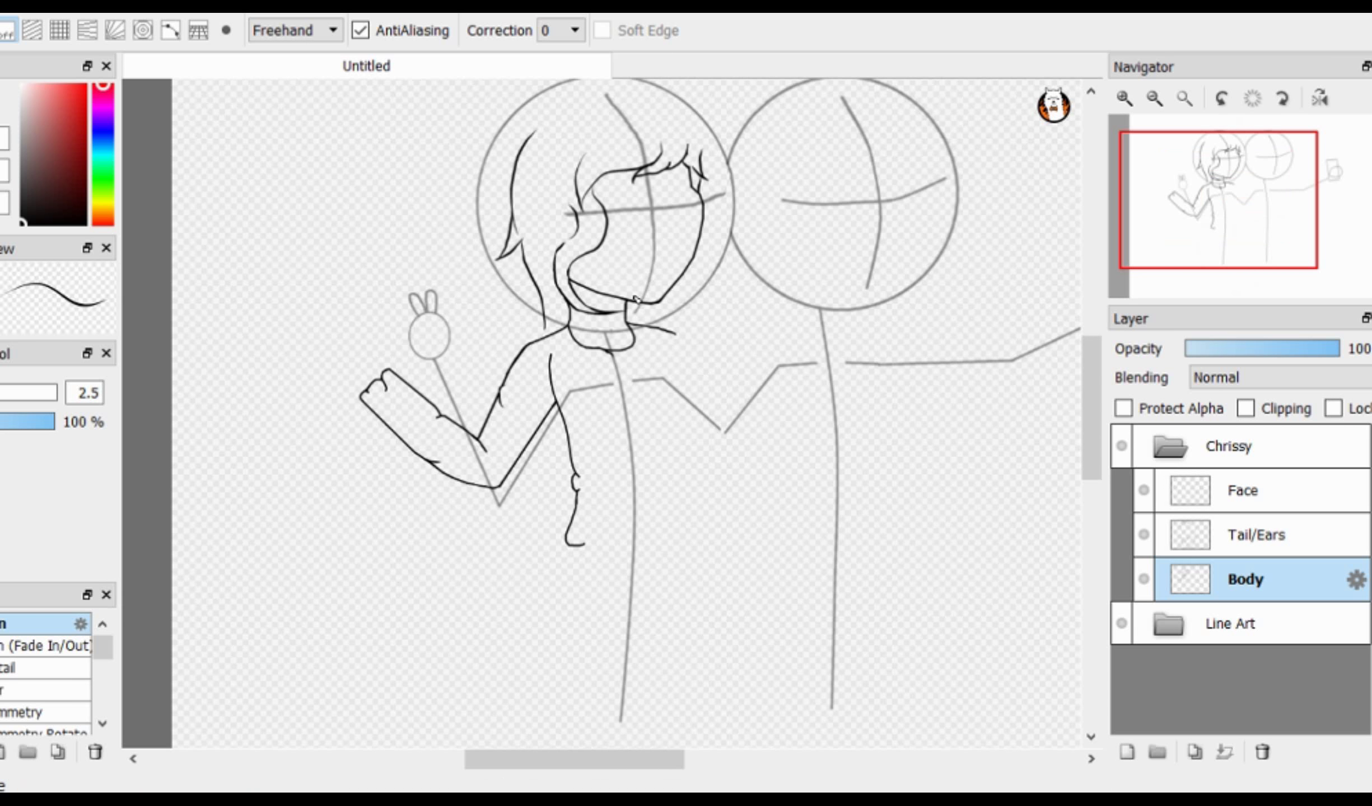
Step: Continue the shoulder line around its corner and down towards the sketched elbow
scroll(640, 300, "up", 5)
mouse_move(616, 210)
left_mouse_down()
mouse_move(705, 280)
mouse_move(733, 324)
left_mouse_up()
key("ctrl+z")
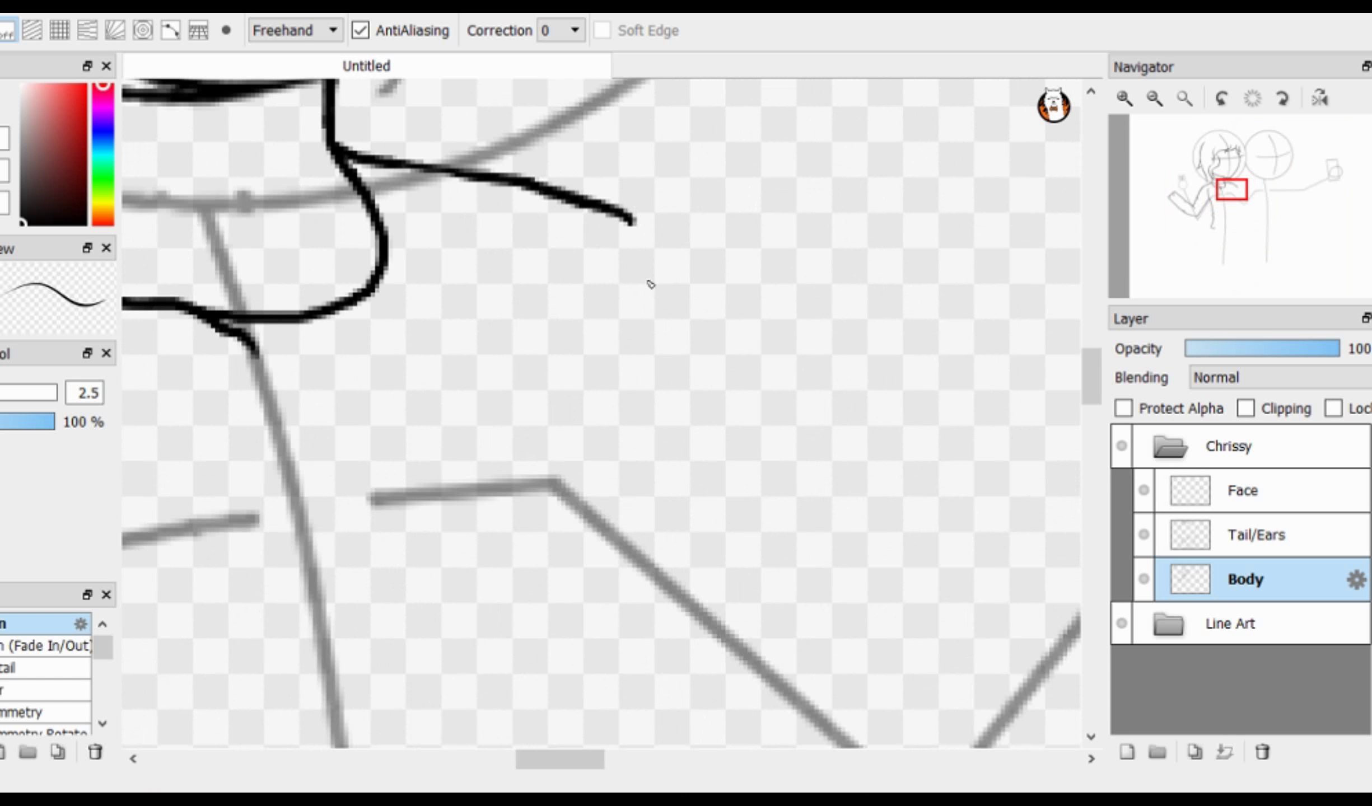
scroll(641, 311, "down", 3)
left_click(680, 473, "shift")
scroll(681, 473, "down", 3)
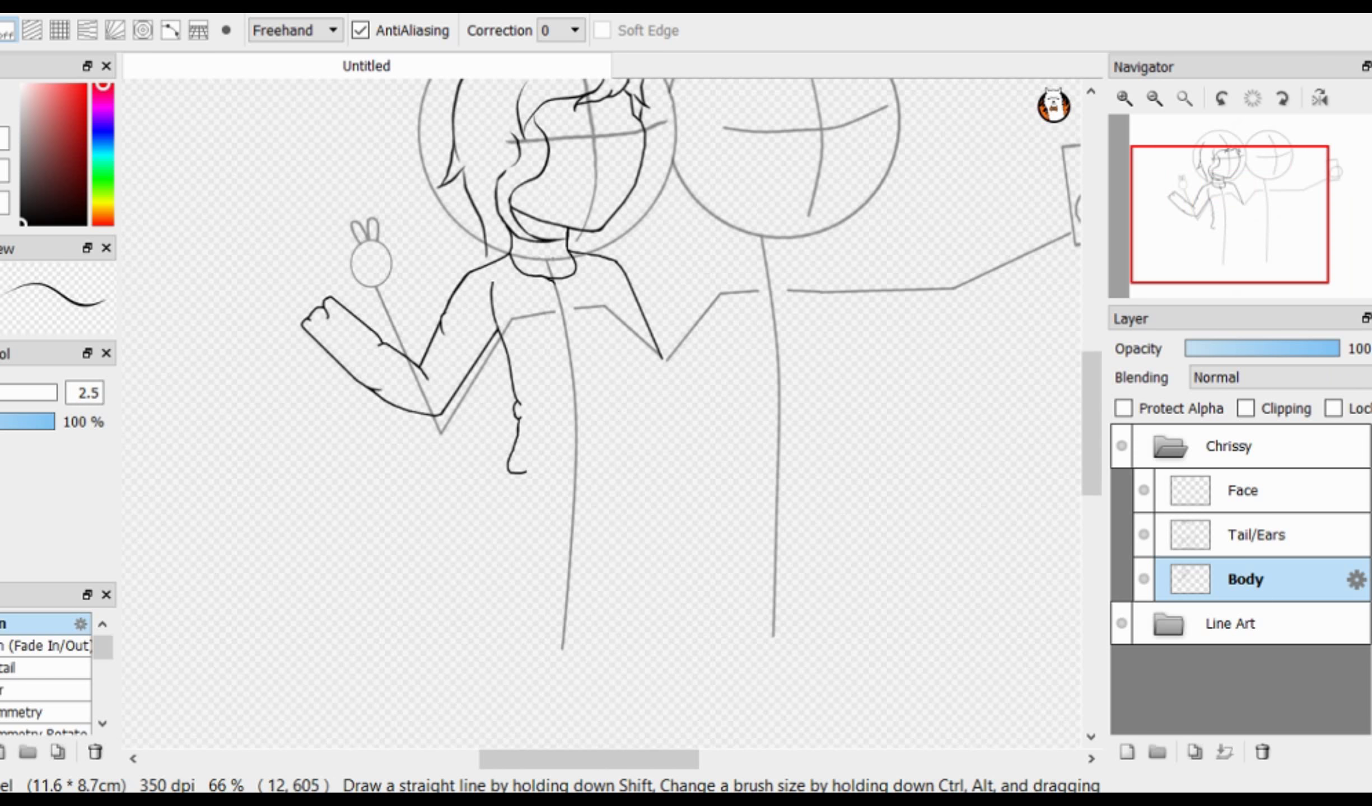
scroll(680, 473, "up", 4)
scroll(681, 473, "down", 3)
left_click(34, 623)
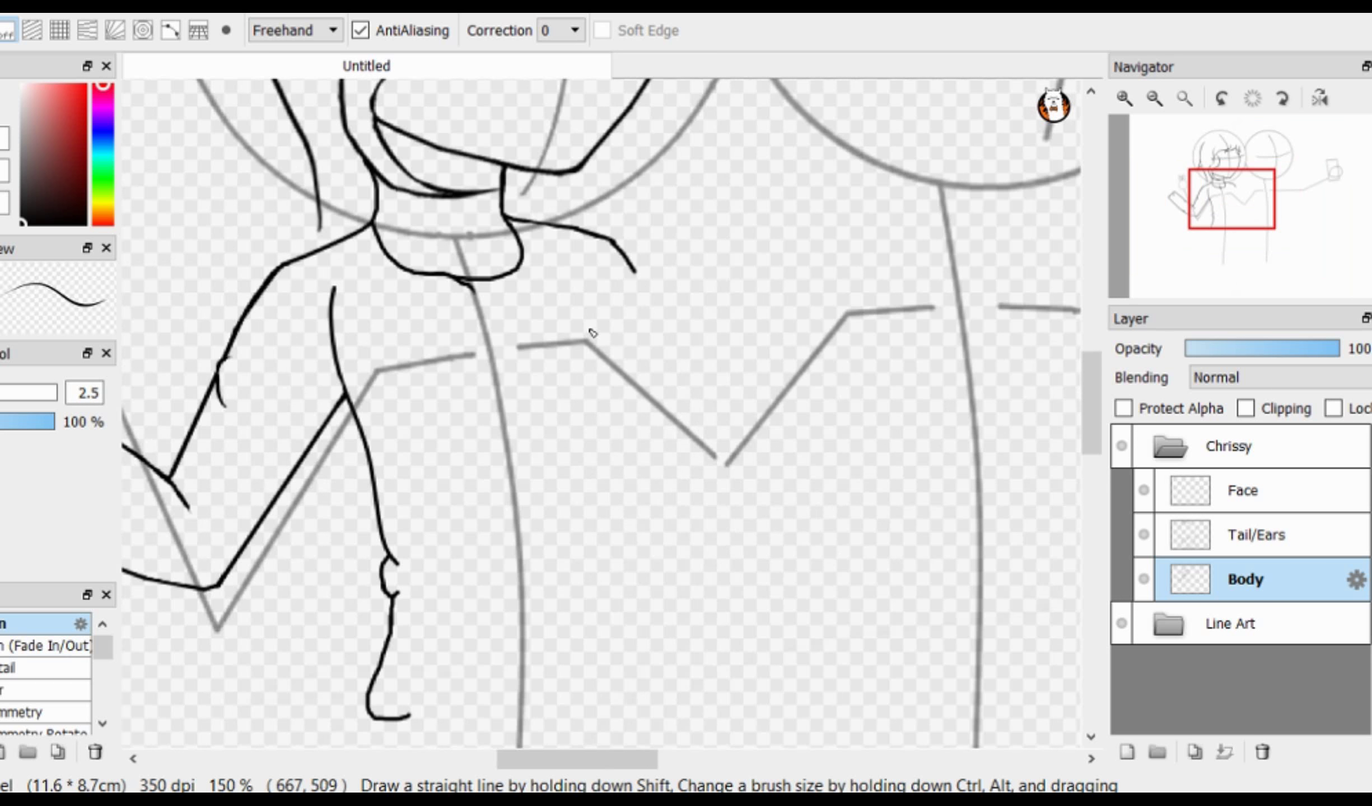
Step: Create a new layer above Body and draw the first thumb stroke rising from the raised arm's cuff
scroll(598, 338, "down", 2)
scroll(445, 389, "up", 5)
left_click(1187, 535)
key("ctrl+shift+n")
scroll(707, 484, "up", 2)
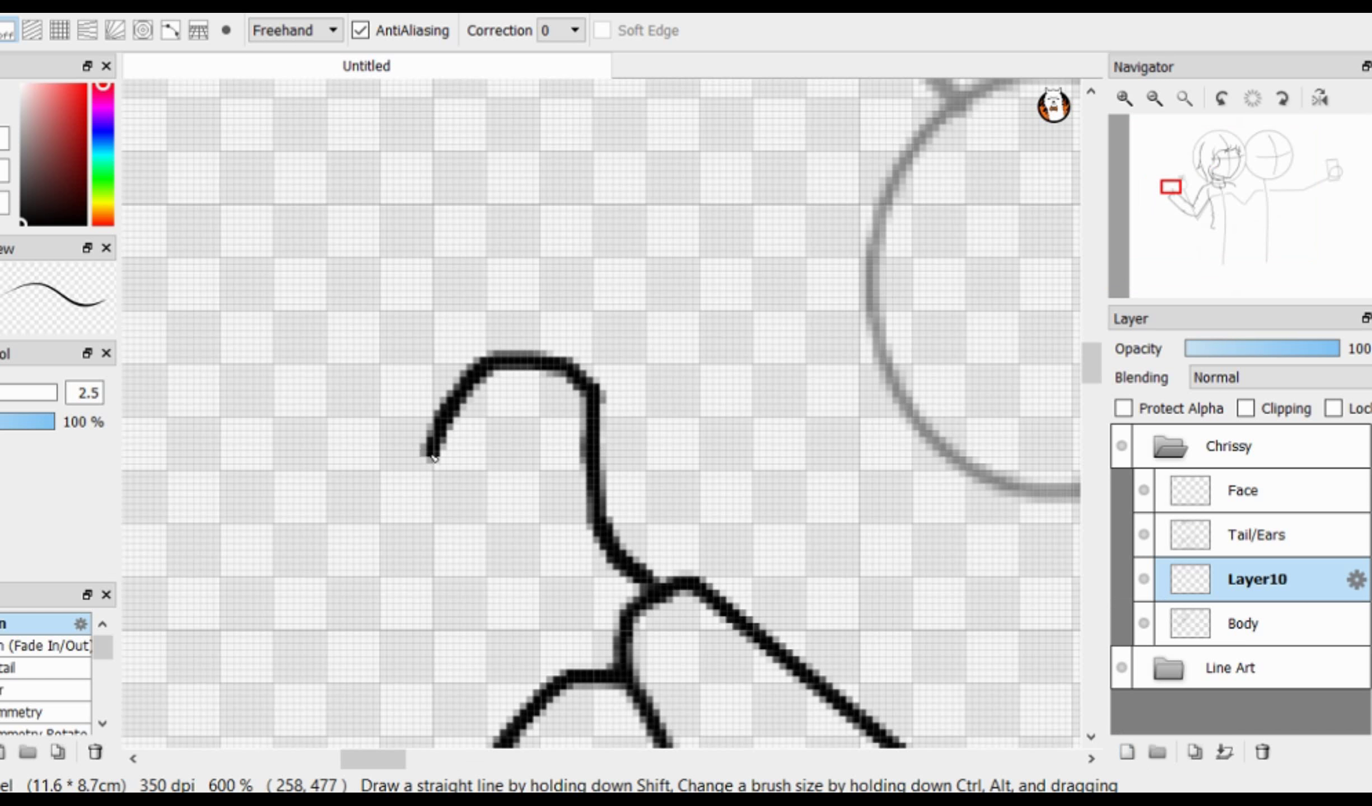
scroll(781, 347, "down", 1)
Step: Lasso the thumb stroke above the cuff, rotate it slightly clockwise, and apply the transform
key("l")
left_click_drag(680, 507, 698, 496)
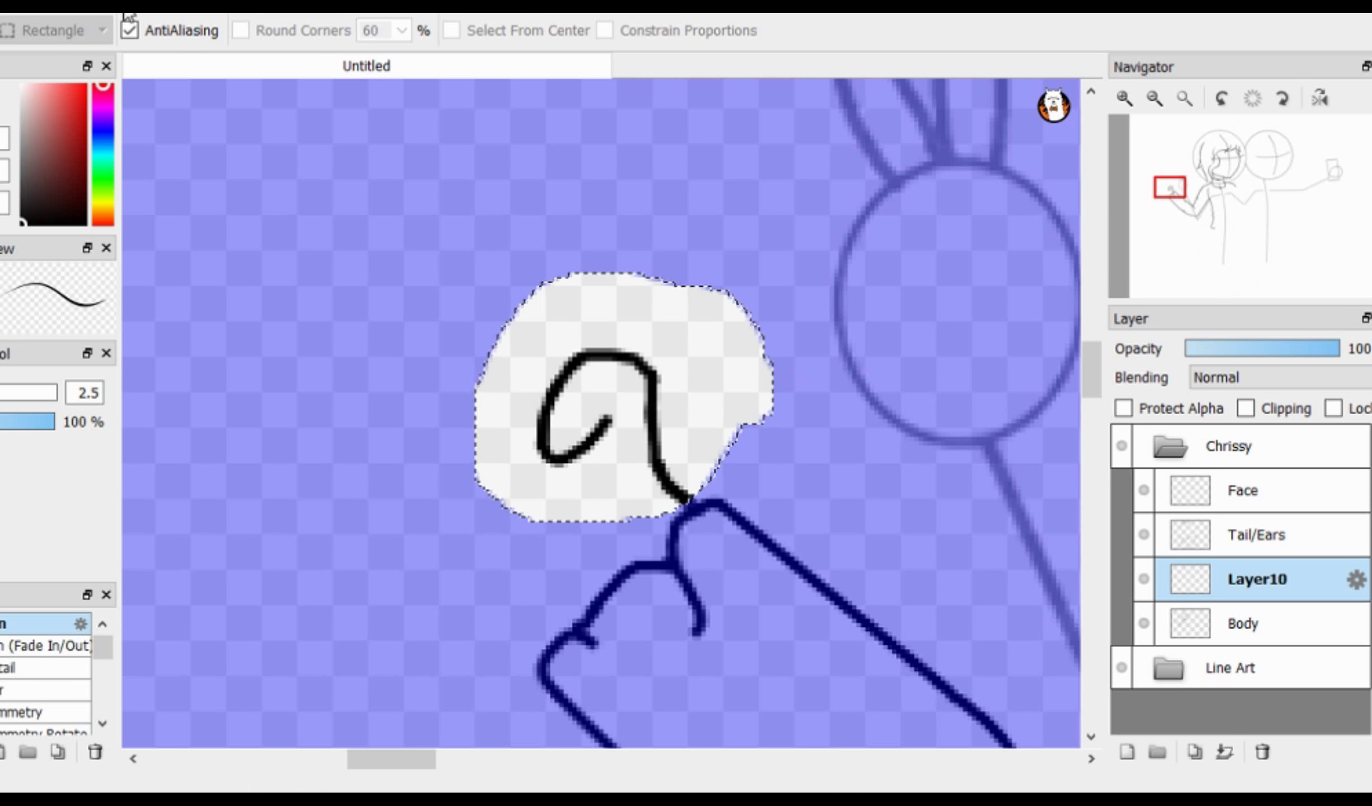
key("ctrl+t")
left_click_drag(833, 243, 858, 297)
scroll(751, 423, "down", 4)
scroll(784, 448, "up", 4)
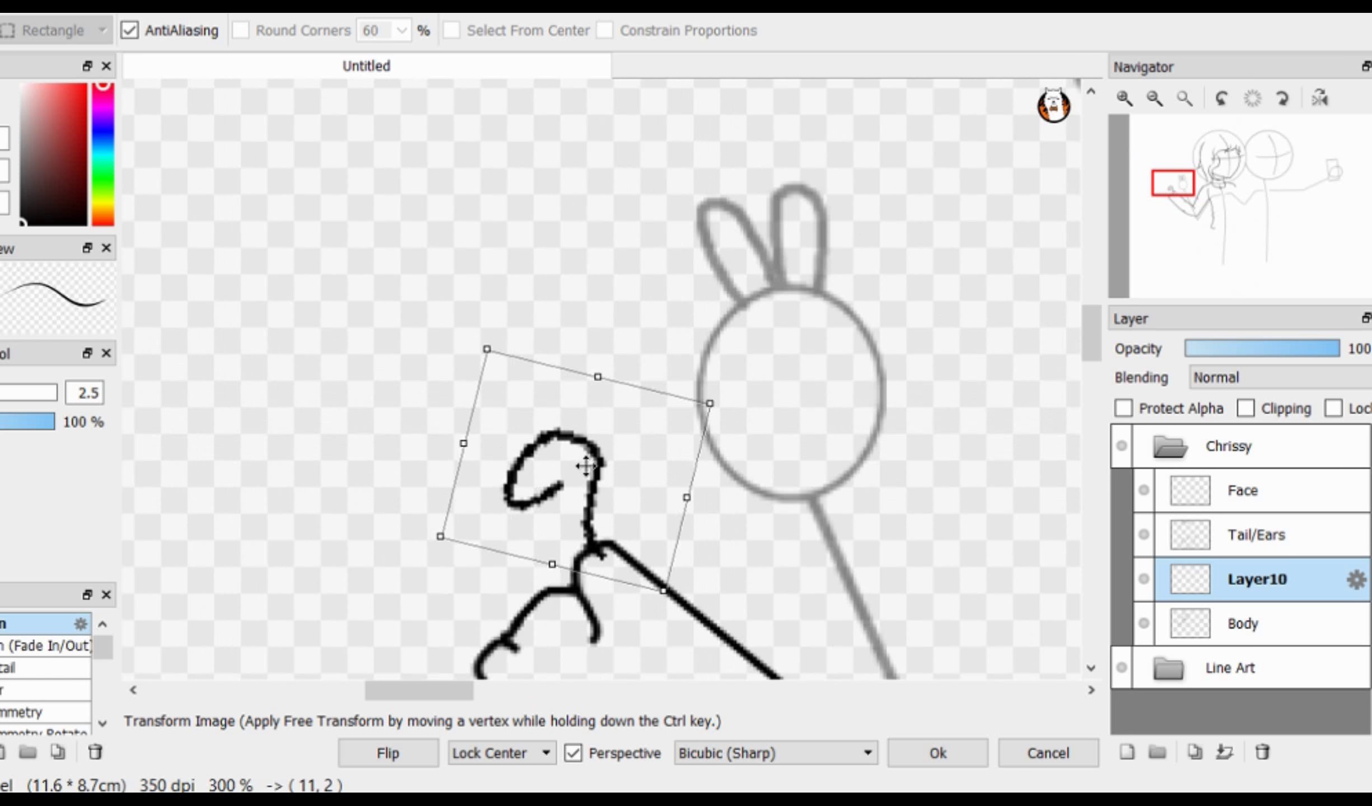
key("Return")
left_click_drag(881, 580, 926, 479)
Step: Rename the new layer as Hand
key("e")
left_click(1356, 579)
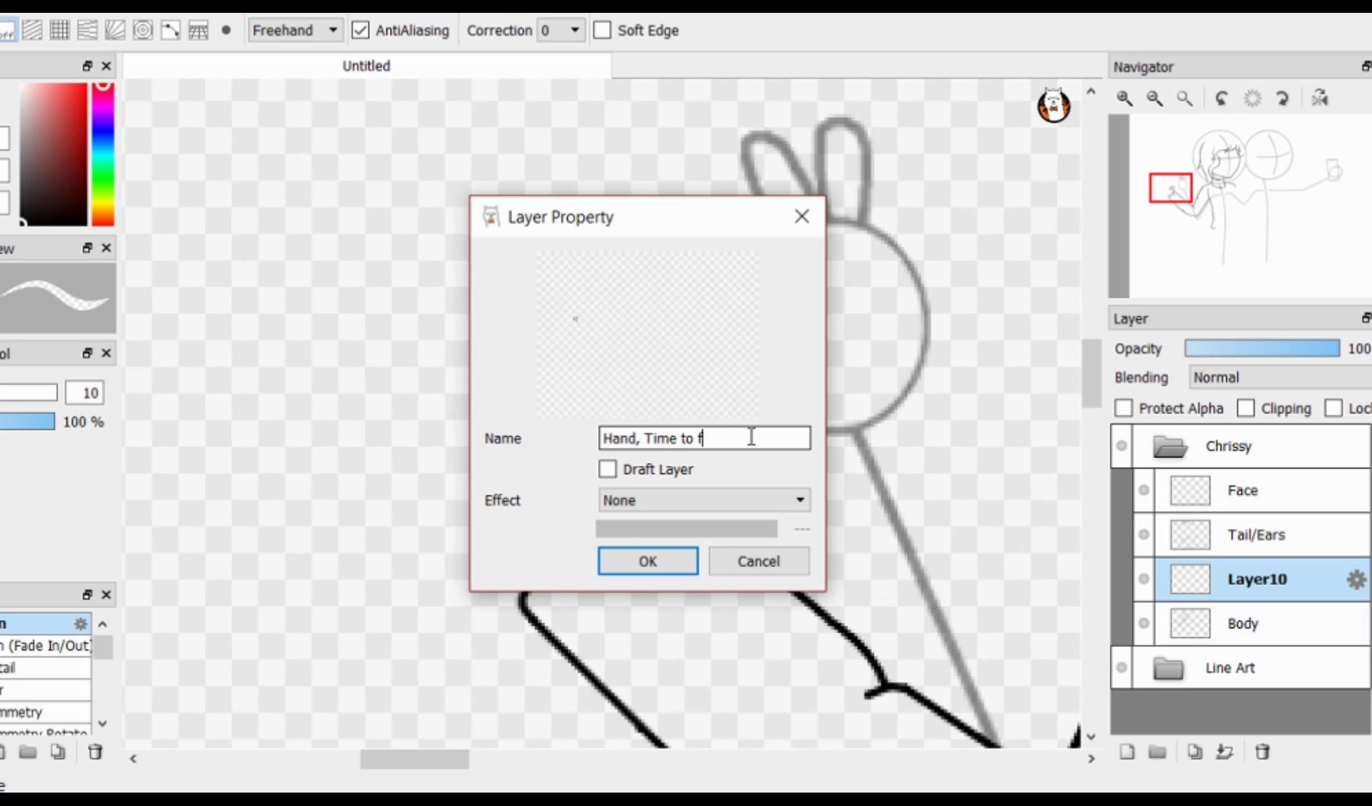
key("Return")
Step: Try a short stroke beneath the curled tip of the thumb
key("b")
scroll(600, 423, "up", 4)
left_click_drag(451, 489, 488, 649)
scroll(611, 378, "down", 5)
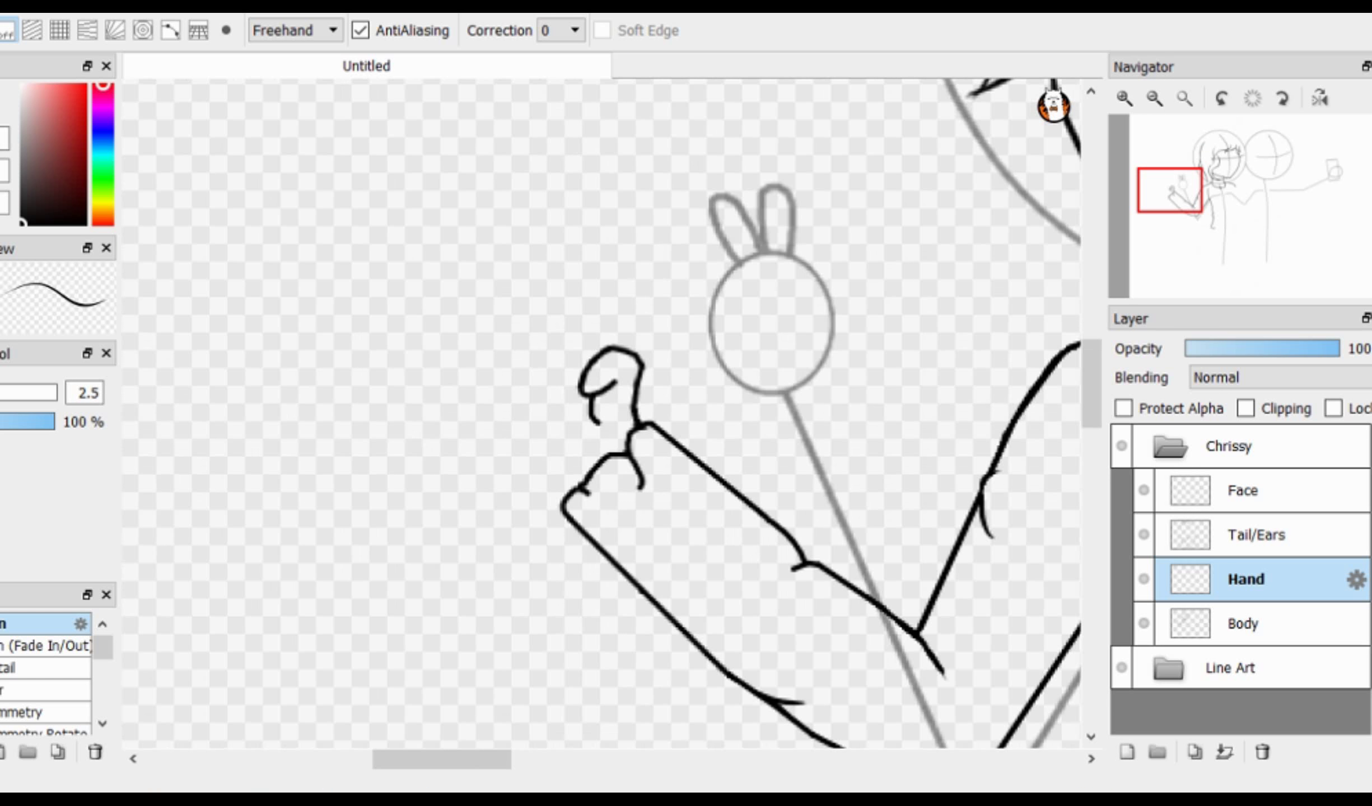
Step: Draw the curled little finger as a closed loop rising from the lower end of the cuff
scroll(583, 480, "up", 4)
left_click_drag(592, 485, 585, 480)
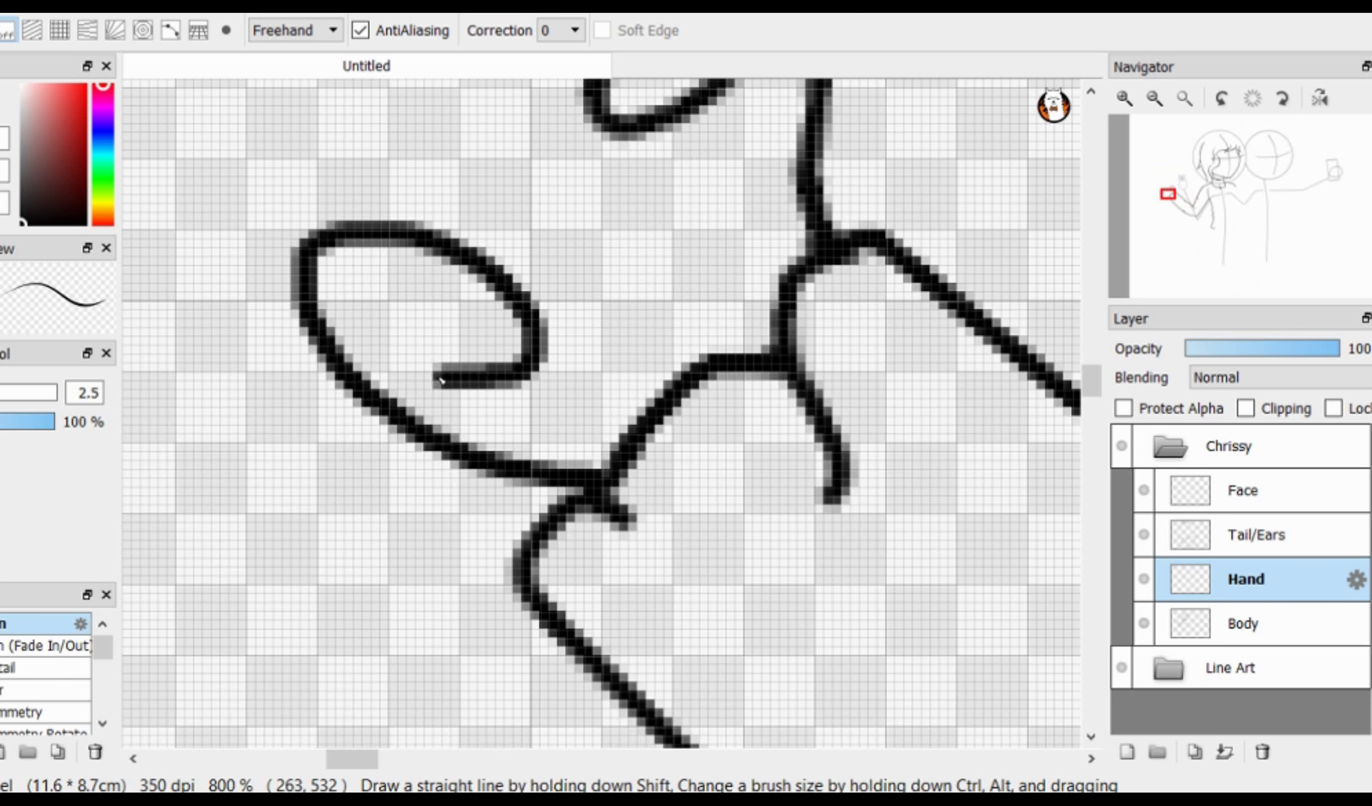
scroll(441, 381, "down", 4)
scroll(807, 392, "up", 3)
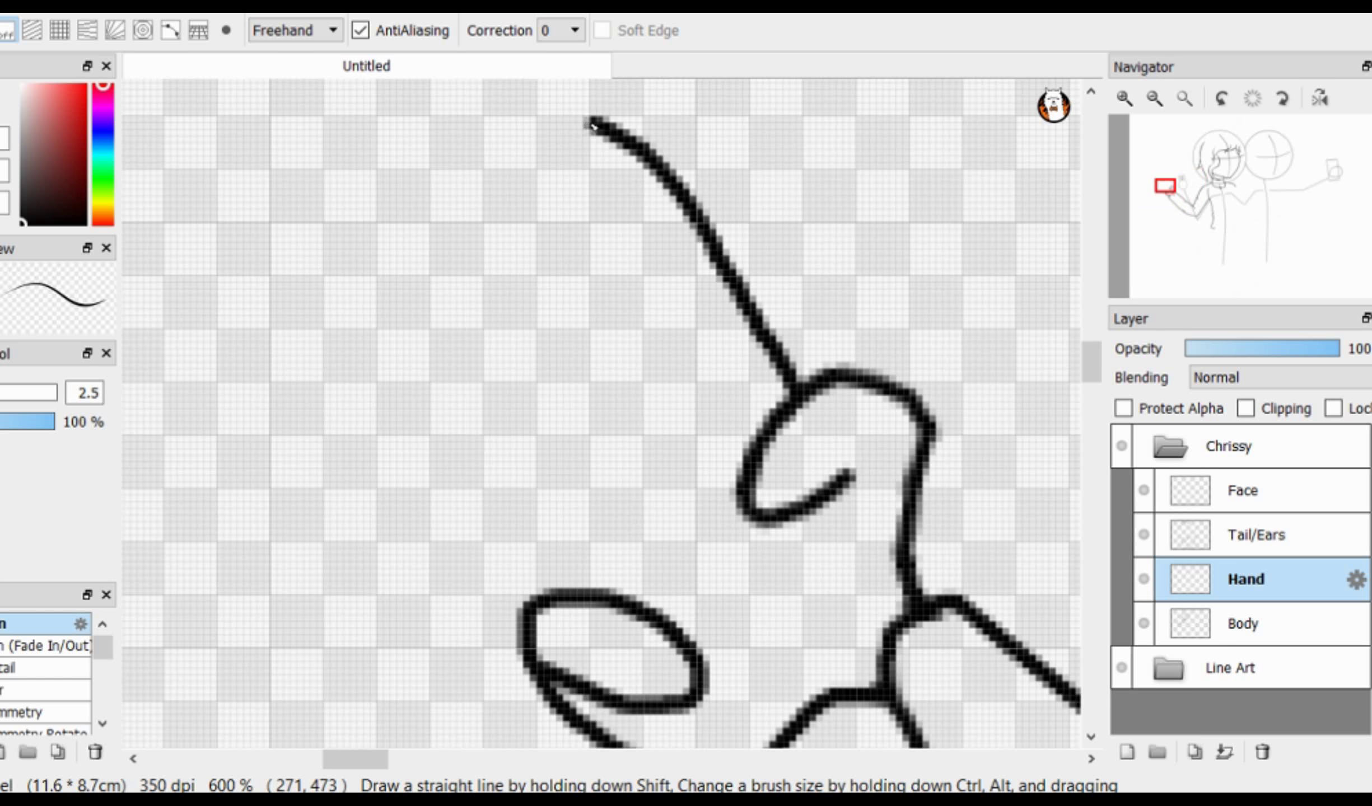
Step: Draw the first raised finger up from the thumb with a rounded tip and inner edge, undoing the misplaced stroke
mouse_move(470, 230)
left_mouse_down()
mouse_move(556, 402)
mouse_move(695, 478)
left_mouse_up()
scroll(574, 336, "down", 2)
scroll(616, 319, "up", 1)
key("ctrl+z")
scroll(560, 240, "up", 1)
key("e")
key("b")
scroll(685, 388, "down", 2)
scroll(648, 358, "up", 2)
Step: Draw the second raised finger's tip and outer edge, trimming the thickened line with the eraser
mouse_move(527, 271)
left_mouse_down()
mouse_move(432, 256)
mouse_move(672, 592)
left_mouse_up()
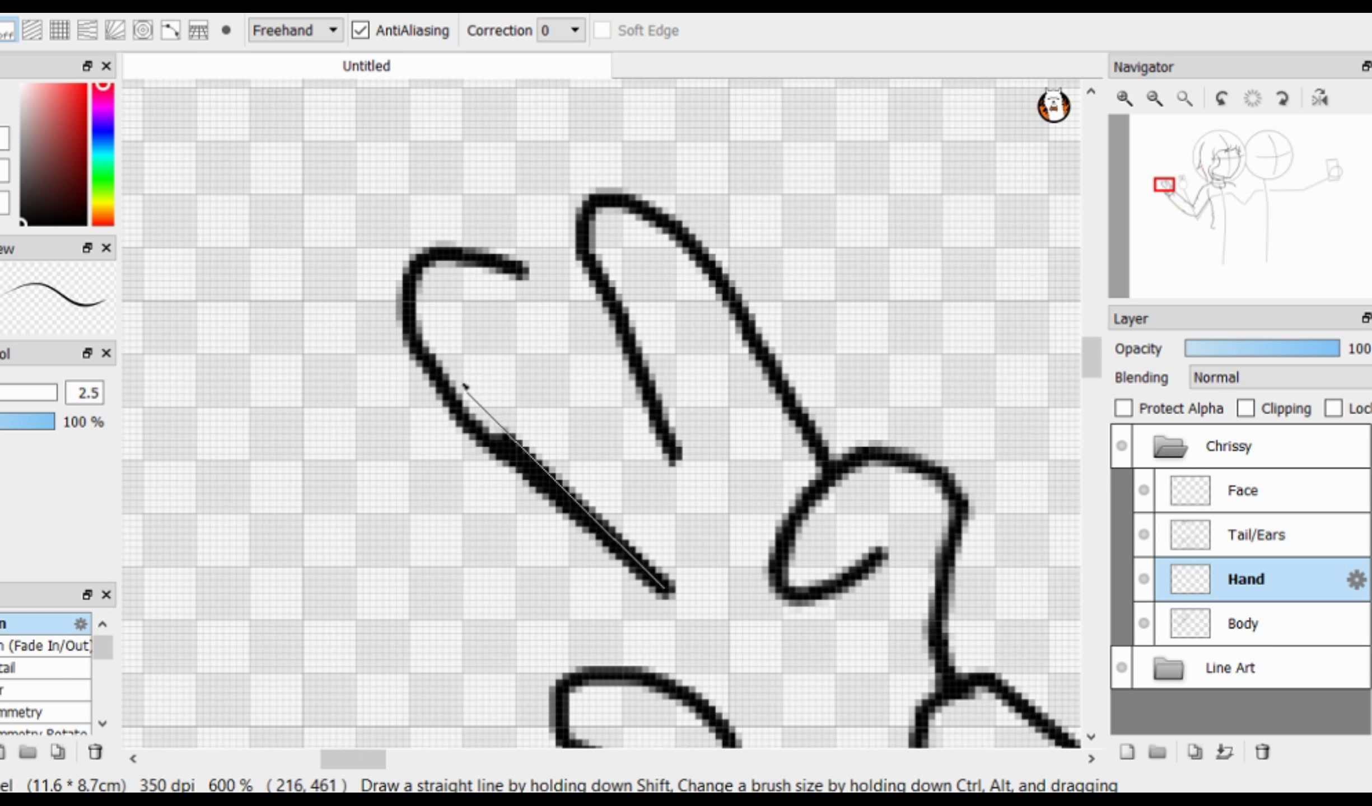
left_click(436, 373, "shift")
key("e")
left_click_drag(456, 425, 490, 496)
left_click_drag(414, 381, 560, 535)
Step: Draw the second raised finger's inner edge down to the first finger's base and thin it with the eraser
key("b")
scroll(450, 208, "up", 1)
left_click_drag(418, 287, 574, 356)
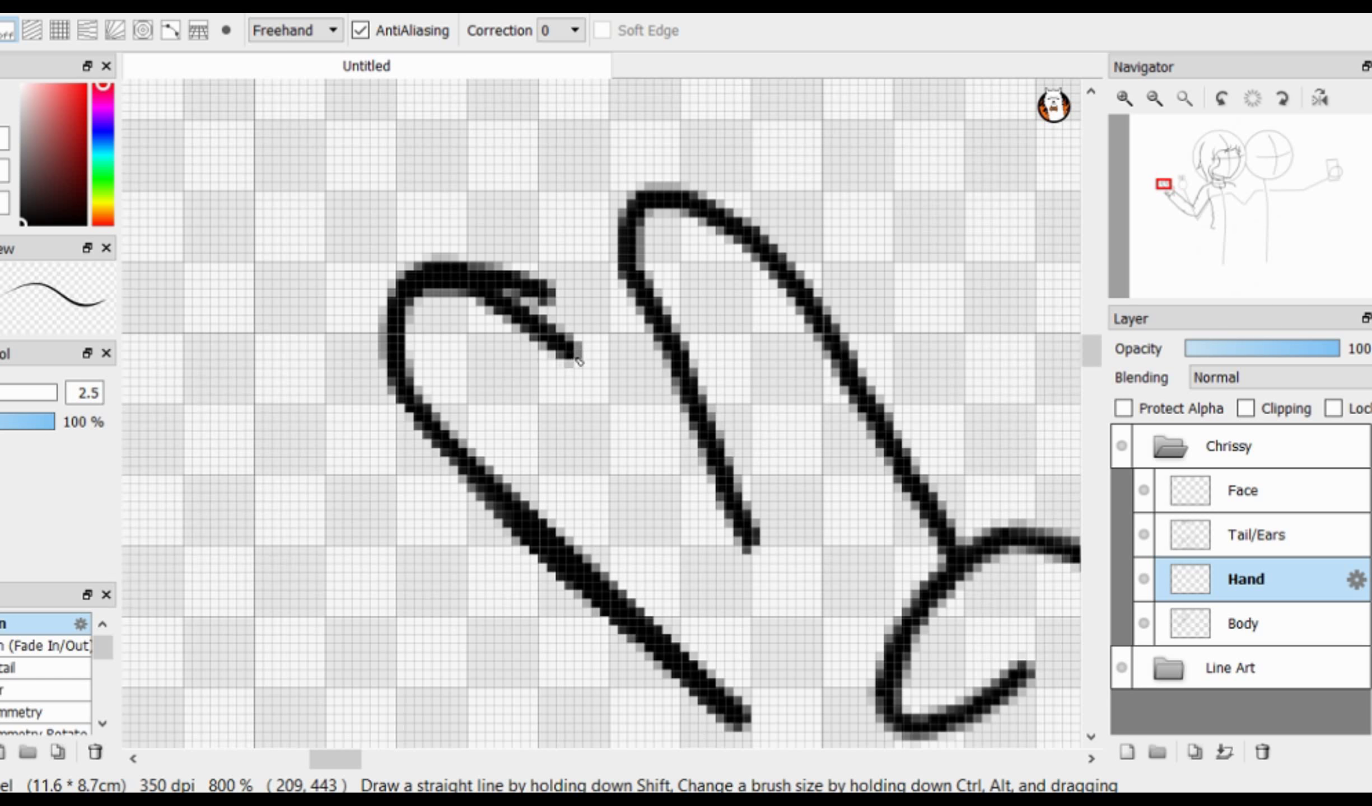
left_click(546, 359, "shift")
key("e")
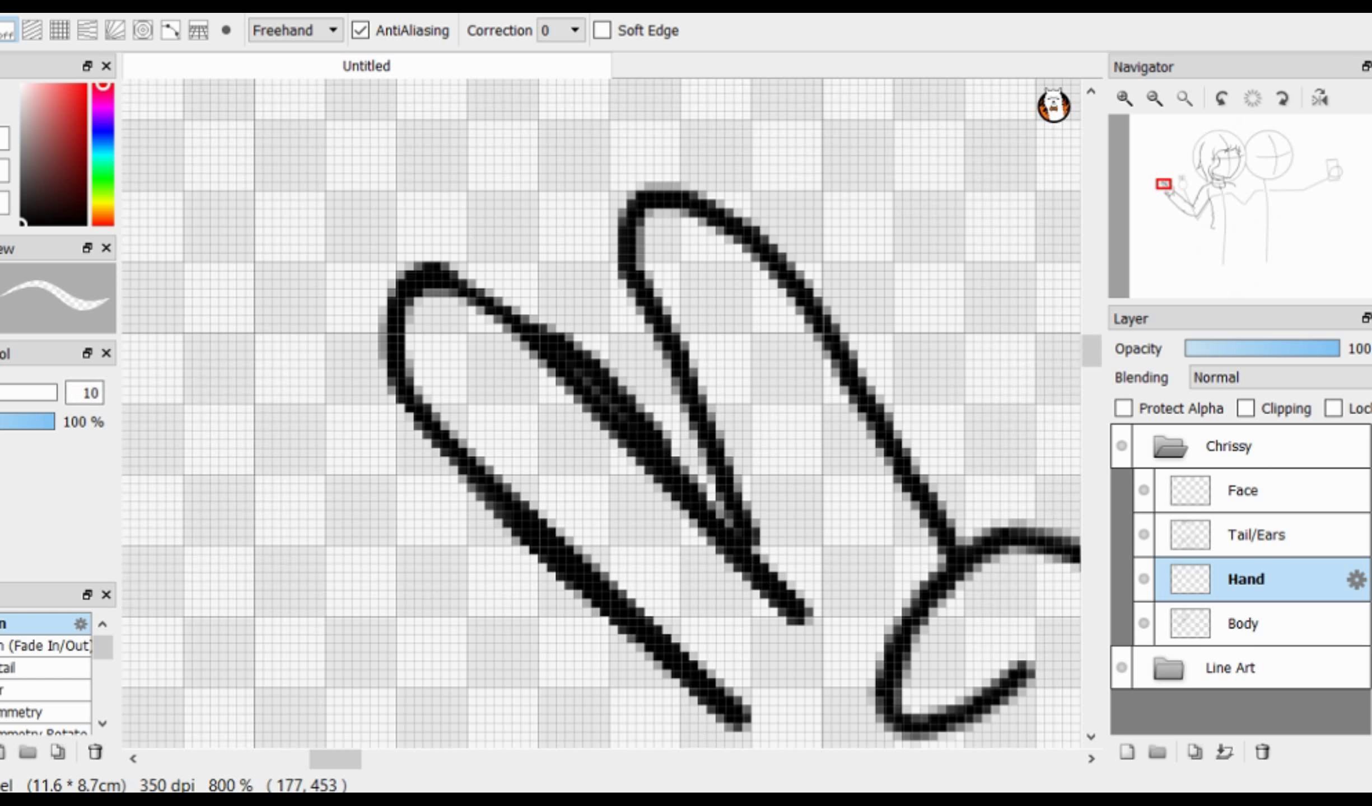
left_click_drag(650, 417, 672, 454)
key("b")
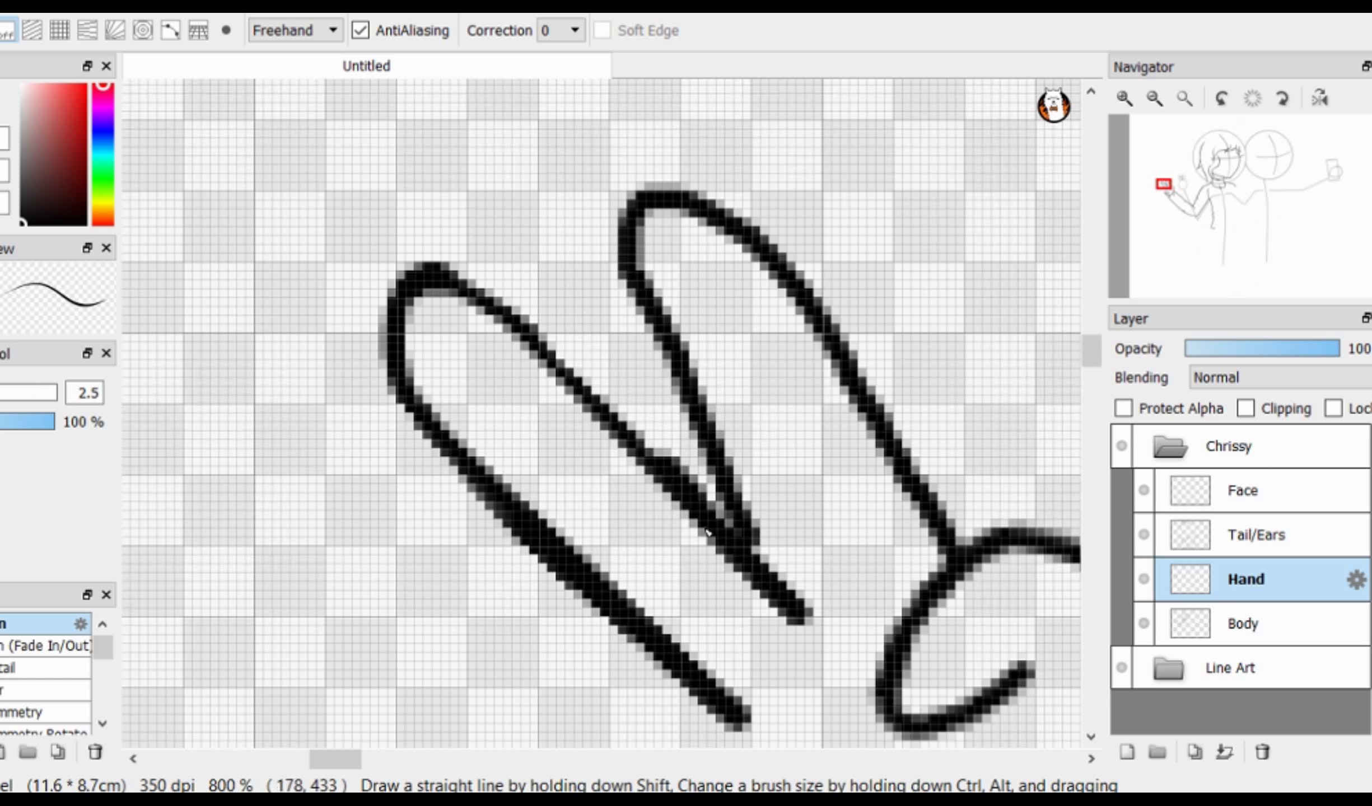
Step: Retrace the second raised finger's inner edge evenly and thin its outer edge with the eraser at size 4.5
scroll(670, 486, "down", 2)
scroll(566, 404, "up", 3)
left_click_drag(572, 358, 819, 560)
scroll(522, 330, "down", 3)
scroll(443, 392, "up", 3)
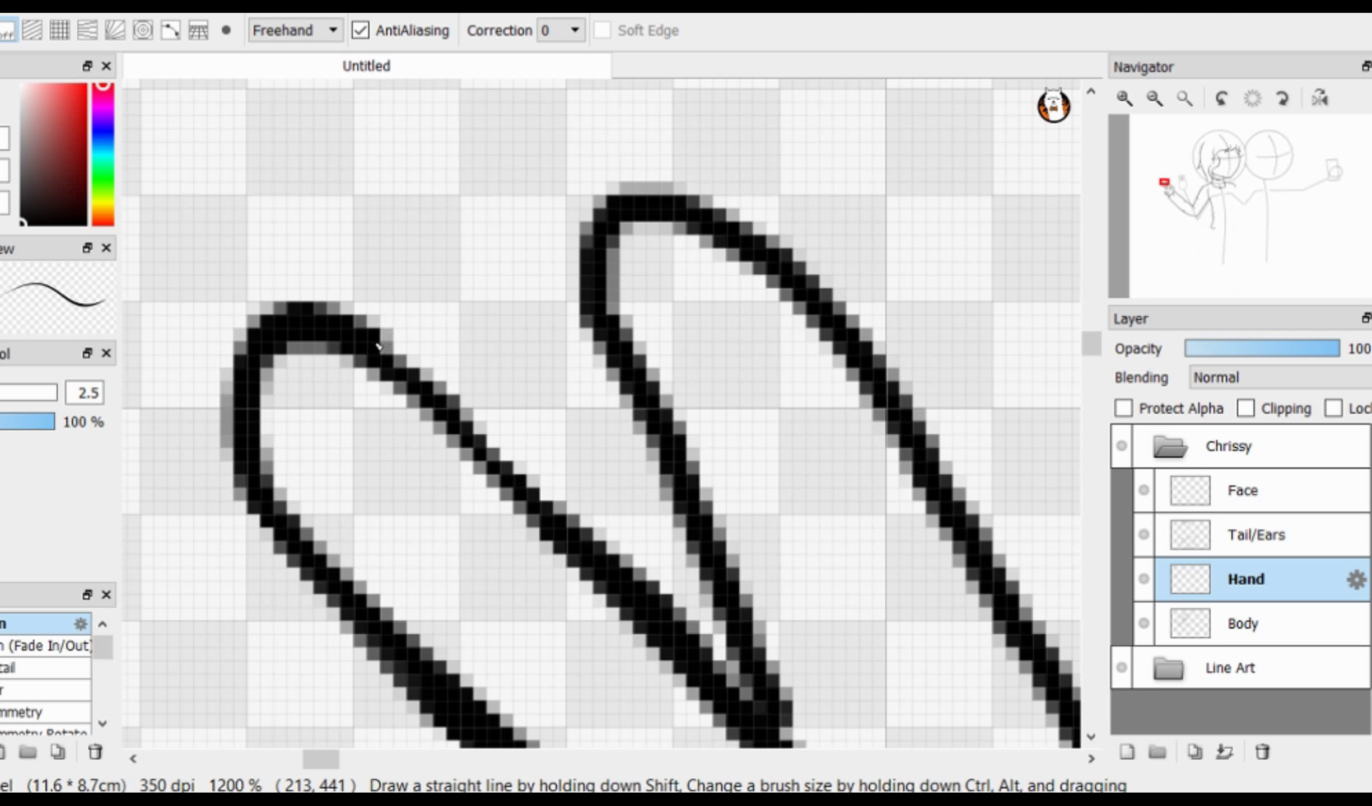
scroll(442, 392, "down", 4)
scroll(444, 371, "up", 3)
key("e")
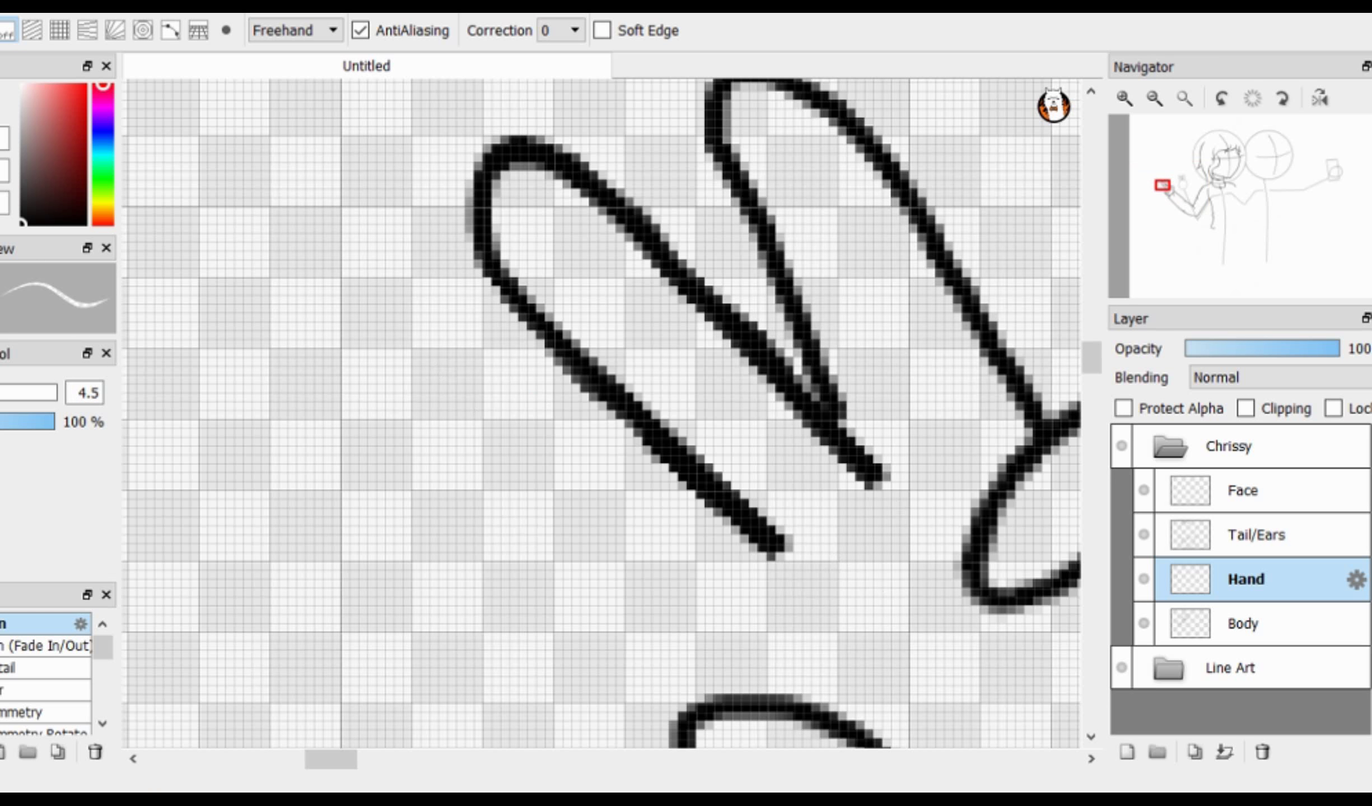
Step: Rework the first raised finger's tip and inner edge with the pen, erasing the doubled line and undoing the extra stroke
key("b")
scroll(649, 380, "down", 4)
scroll(695, 311, "up", 5)
left_click_drag(582, 221, 578, 414)
key("e")
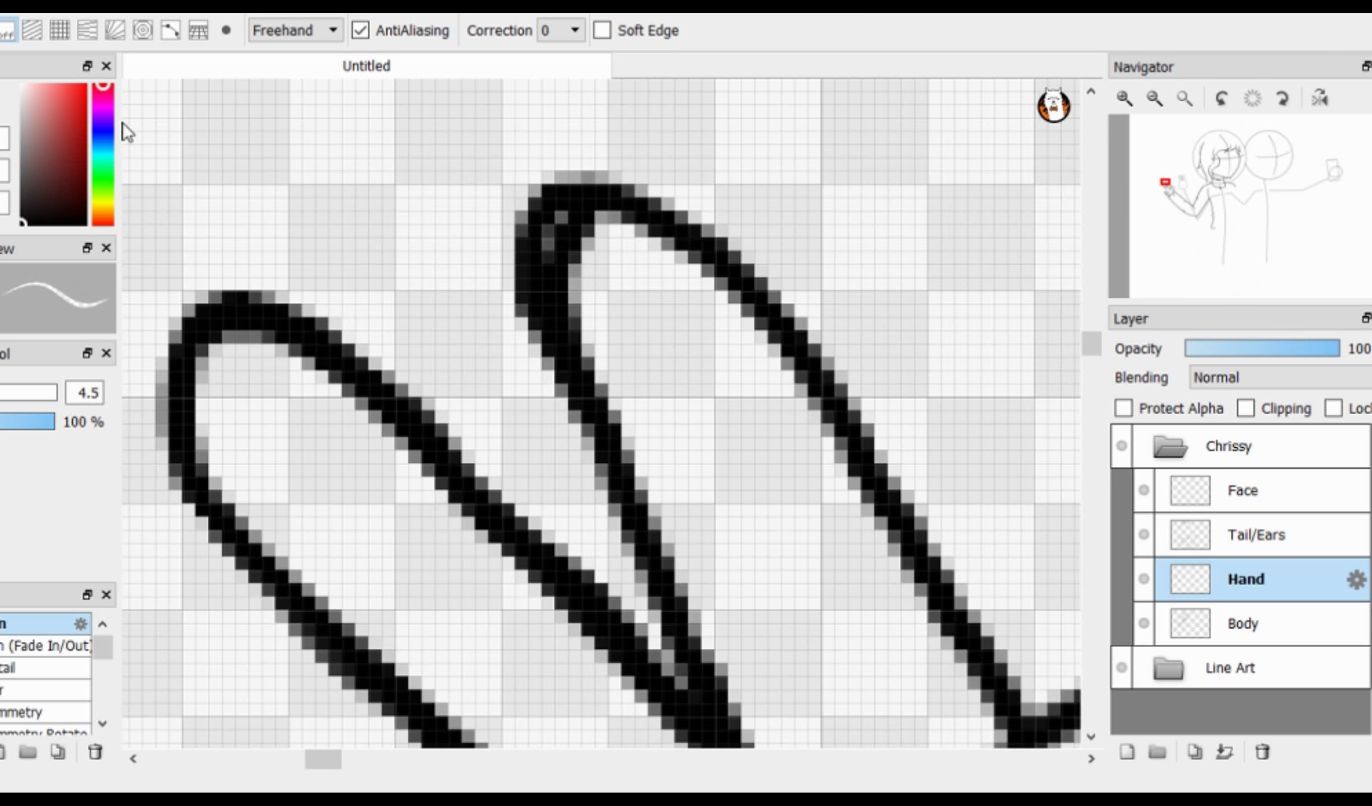
left_click_drag(579, 145, 583, 375)
key("b")
mouse_move(607, 442)
left_mouse_down()
mouse_move(594, 389)
mouse_move(624, 207)
mouse_move(630, 269)
left_mouse_up()
scroll(613, 294, "down", 2)
key("ctrl+z")
scroll(655, 287, "up", 1)
key("e")
key("b")
Step: Redraw the first raised finger narrower and separate its base from the second finger, undoing the last few strokes
left_click_drag(888, 578, 597, 209)
scroll(668, 319, "down", 1)
key("e")
left_click_drag(695, 532, 615, 340)
key("b")
left_click_drag(645, 426, 692, 514)
mouse_move(723, 444)
left_mouse_down()
mouse_move(707, 466)
mouse_move(840, 661)
left_mouse_up()
scroll(731, 385, "up", 2)
key("e")
mouse_move(871, 607)
left_mouse_down()
mouse_move(703, 359)
mouse_move(692, 401)
mouse_move(789, 593)
left_mouse_up()
key("ctrl+z")
key("ctrl+z")
key("b")
key("ctrl+z")
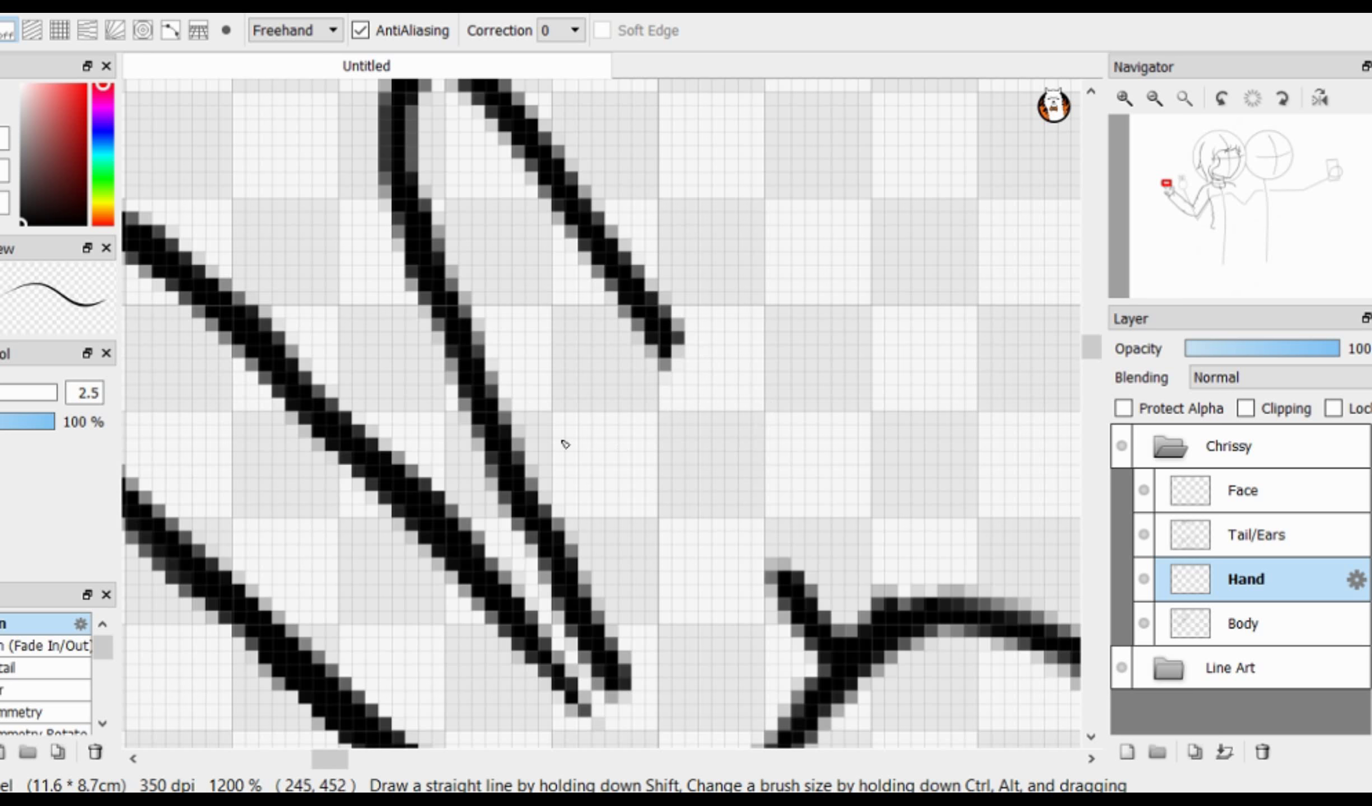
Step: Lasso the first raised finger, rotate and shift it towards the second finger, apply the transform, and deselect
scroll(565, 445, "down", 2)
key("m")
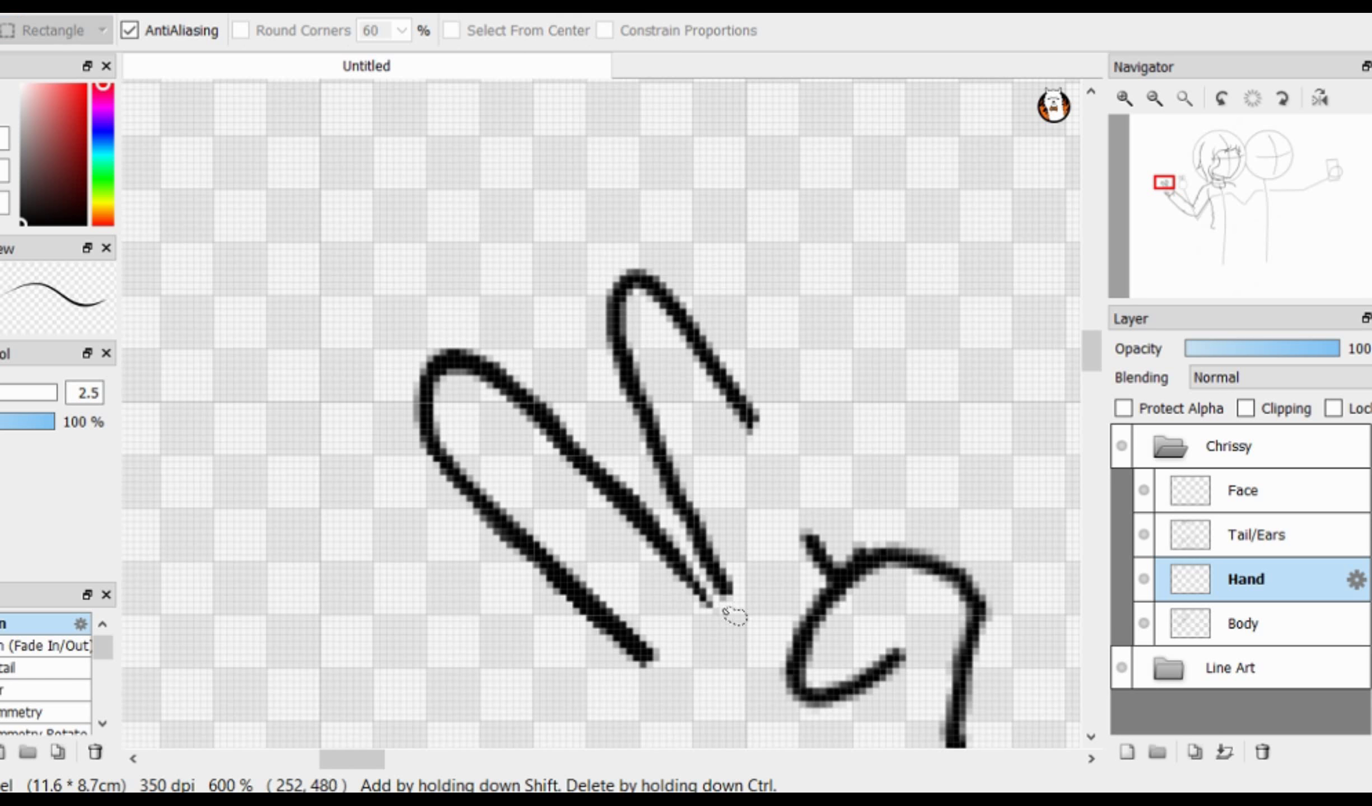
left_click_drag(802, 560, 763, 619)
left_click(120, 12)
left_click(199, 273)
left_click_drag(874, 177, 860, 152)
left_click_drag(707, 406, 676, 416)
scroll(752, 440, "down", 2)
scroll(830, 456, "up", 1)
left_click_drag(692, 286, 687, 269)
key("Right")
left_click(938, 752)
key("ctrl+d")
Step: Draw the first raised finger's outer edge to join its tip to the top of the thumb
key("b")
scroll(779, 526, "up", 3)
mouse_move(784, 529)
left_mouse_down()
mouse_move(607, 308)
mouse_move(540, 166)
left_mouse_up()
scroll(750, 374, "down", 3)
scroll(650, 331, "up", 2)
scroll(806, 560, "down", 5)
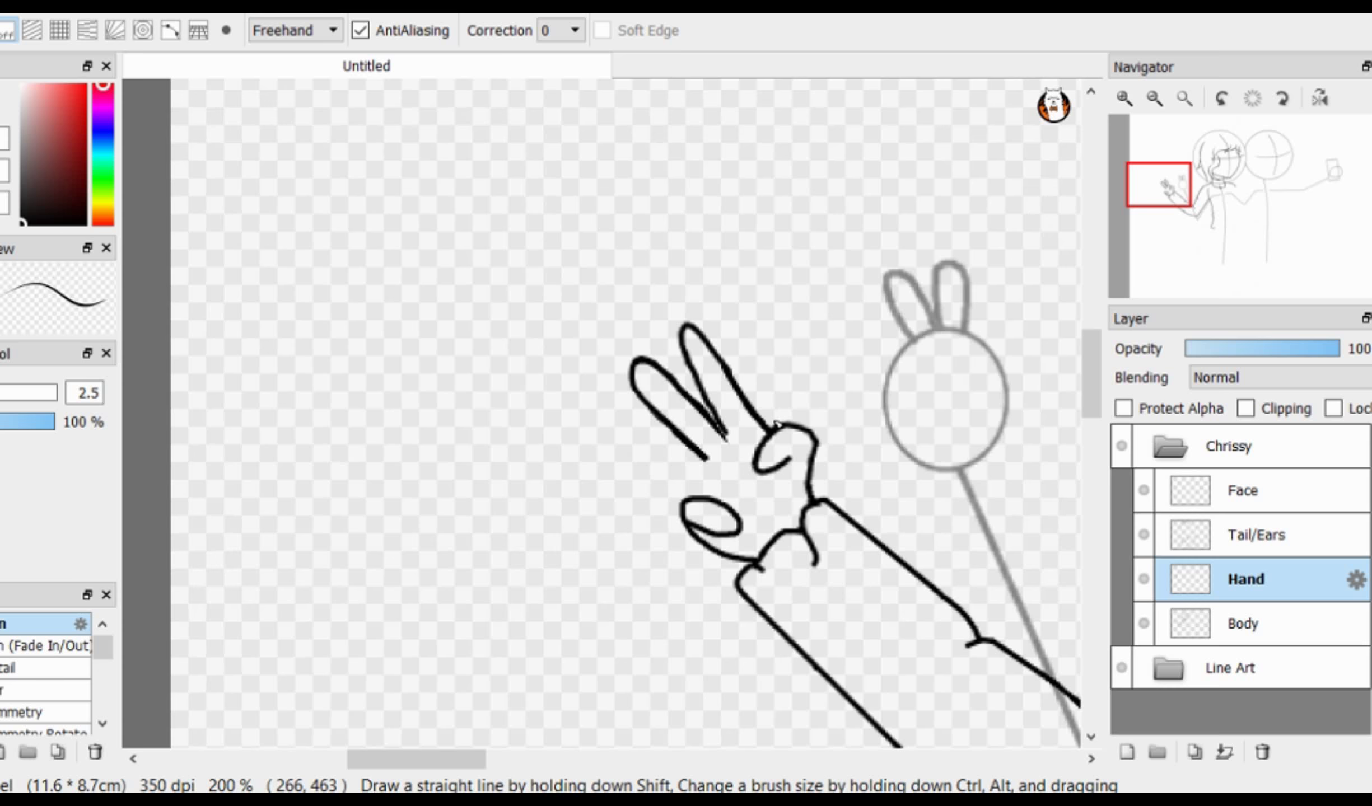
Step: Redraw the folded thumb as a longer loop across the palm and shorten its inner end with the eraser
scroll(784, 476, "up", 4)
key("ctrl+z")
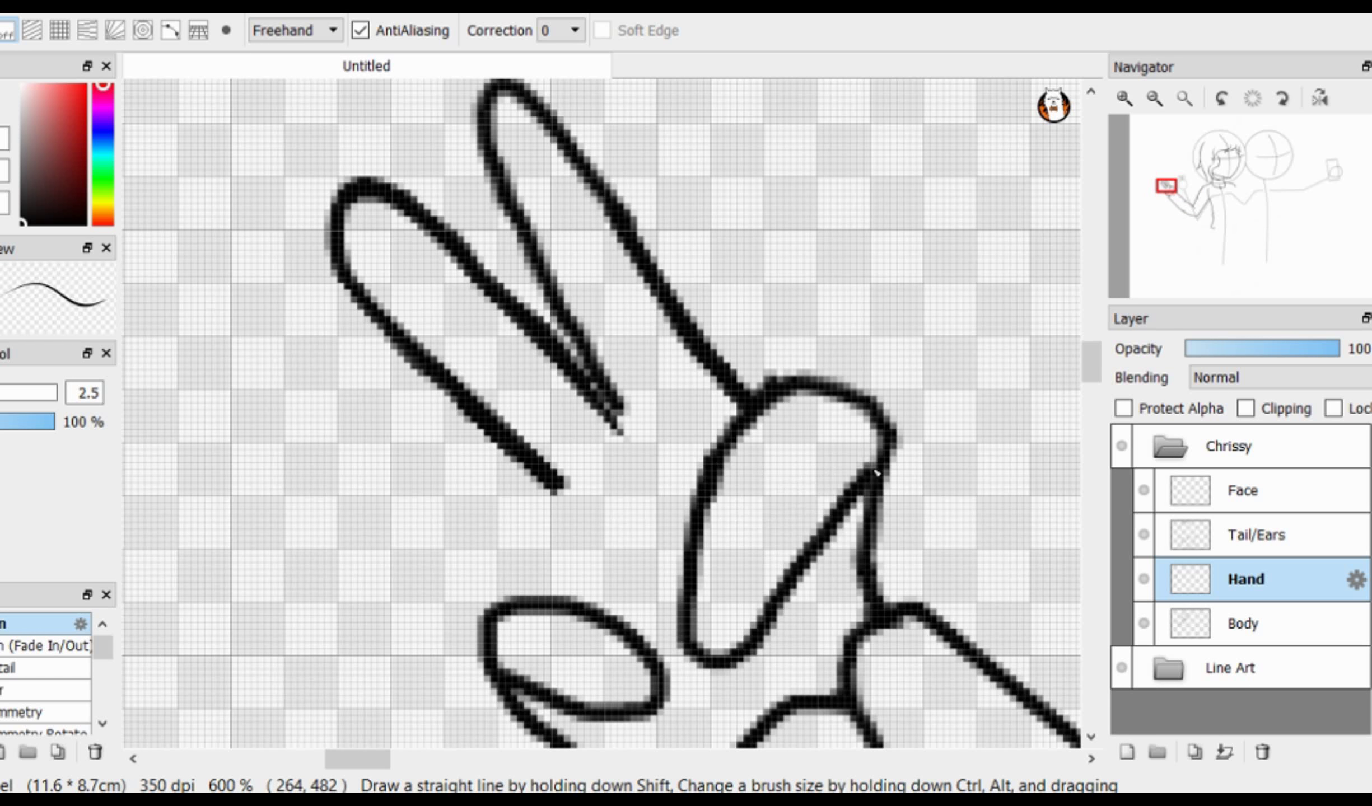
scroll(773, 431, "down", 3)
scroll(801, 448, "up", 2)
key("e")
left_click_drag(756, 481, 784, 437)
key("b")
scroll(552, 416, "up", 1)
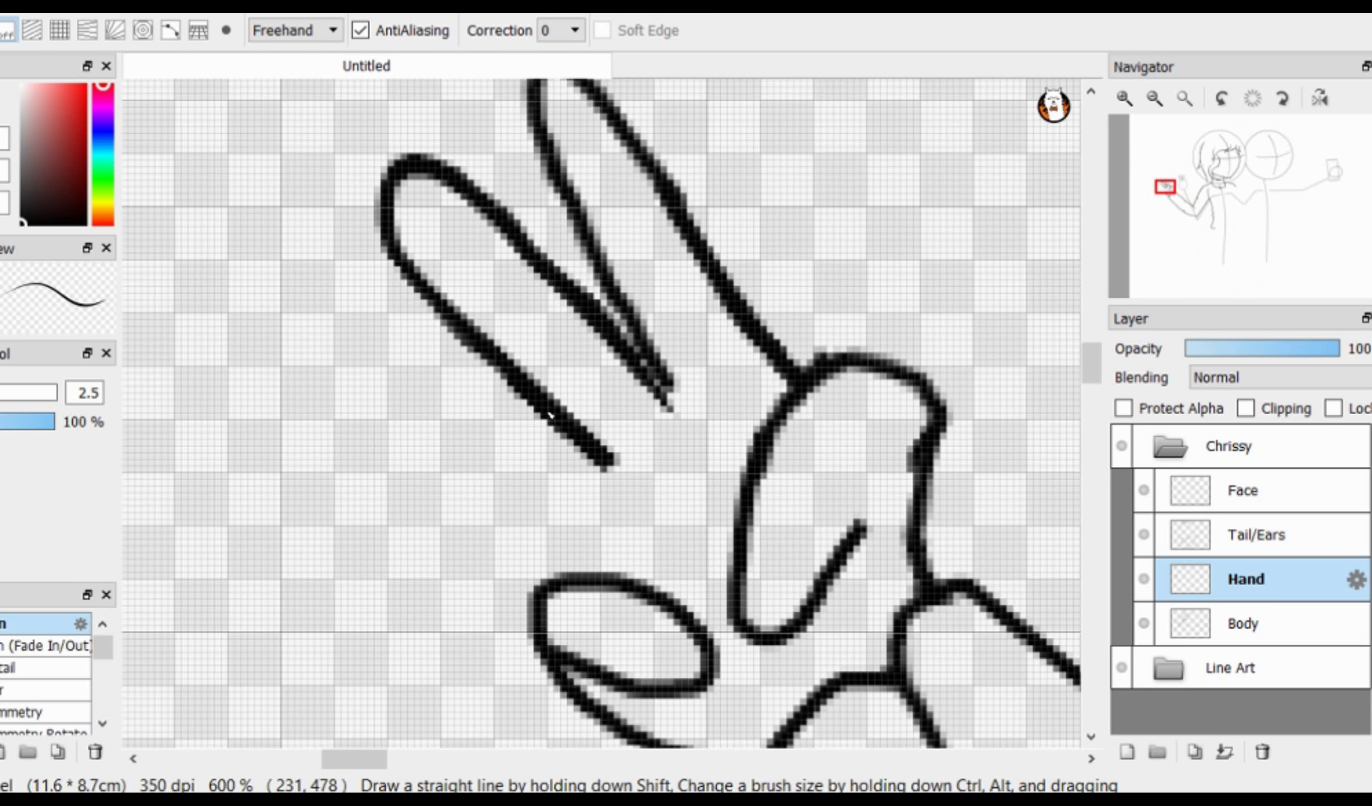
Step: Draw the curled ring finger beneath the second raised finger and erase the old little finger loop
scroll(600, 462, "up", 1)
scroll(600, 462, "down", 2)
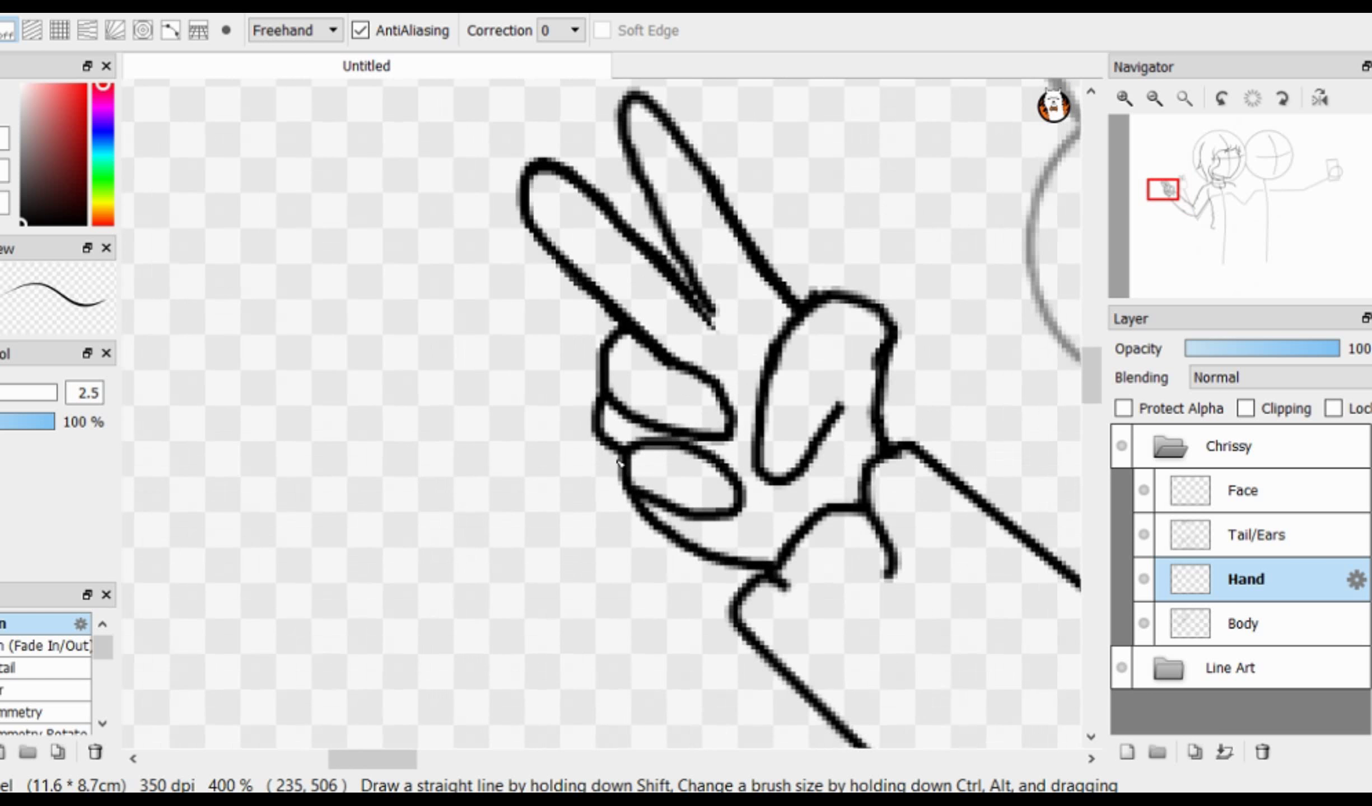
key("e")
scroll(733, 460, "up", 1)
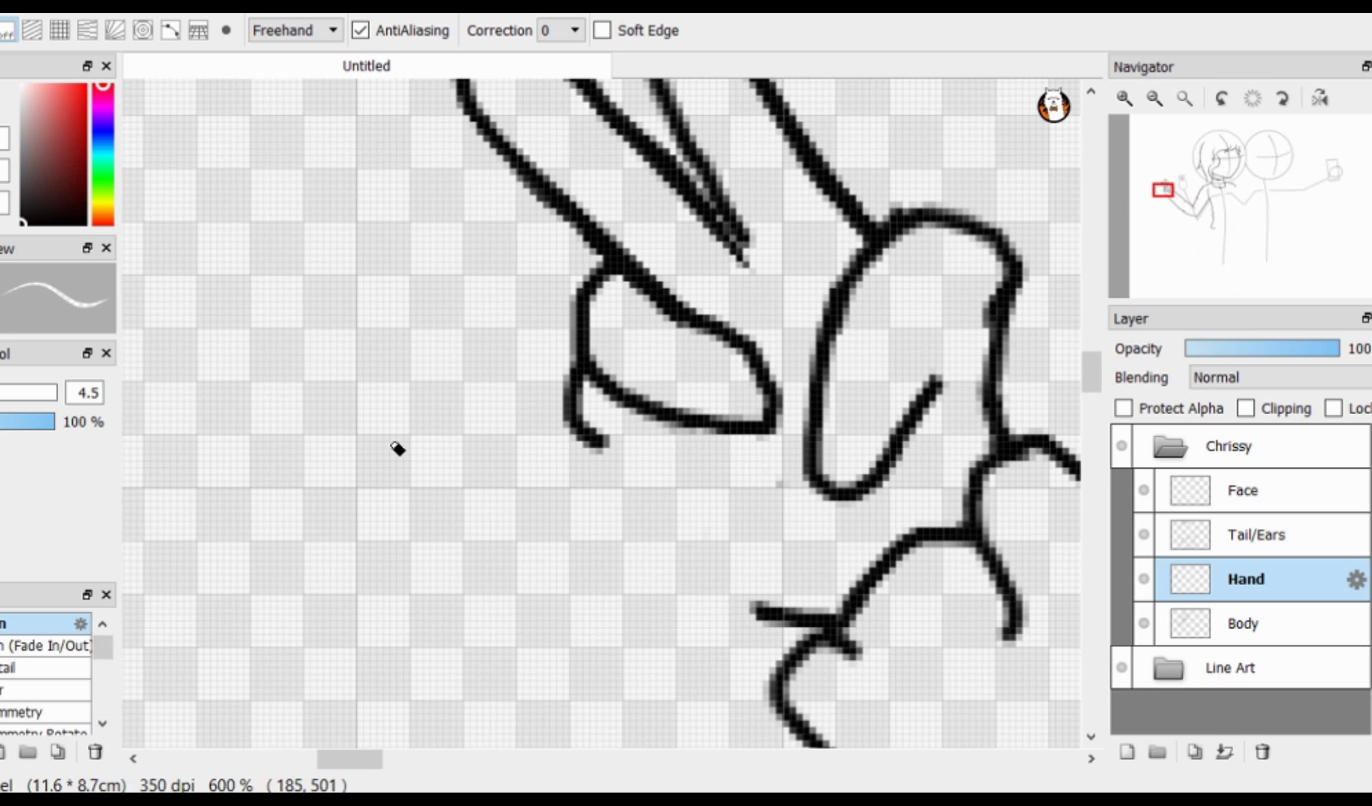
Step: Smooth the thumb's outer edge by erasing its kink and redrawing the line down to the wrist
scroll(784, 448, "up", 1)
key("b")
scroll(750, 549, "up", 1)
key("e")
key("b")
Step: Draw the remaining curled fingers beneath the first one and add the lower palm edge running to the wrist
scroll(672, 499, "down", 6)
scroll(694, 316, "up", 5)
left_click_drag(630, 255, 669, 197)
scroll(565, 304, "down", 1)
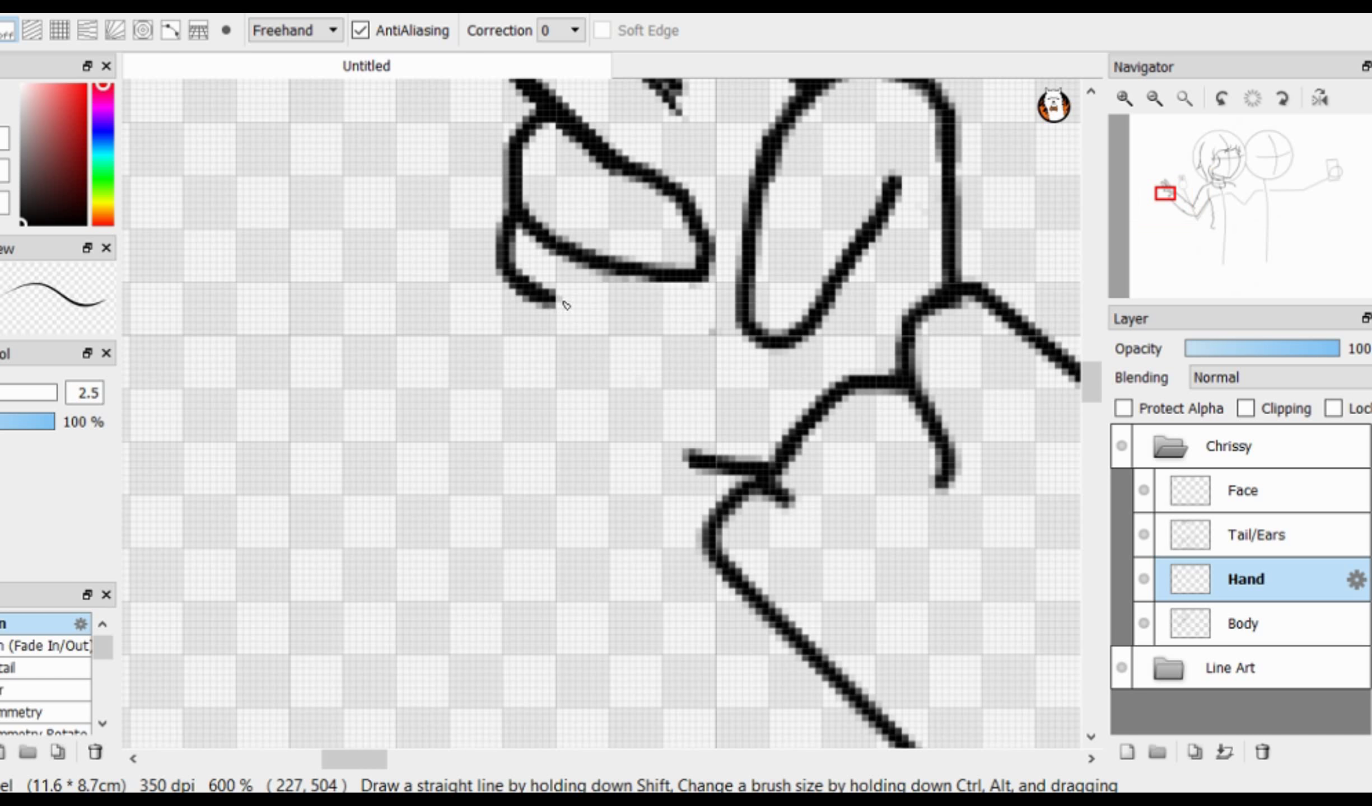
scroll(582, 381, "down", 5)
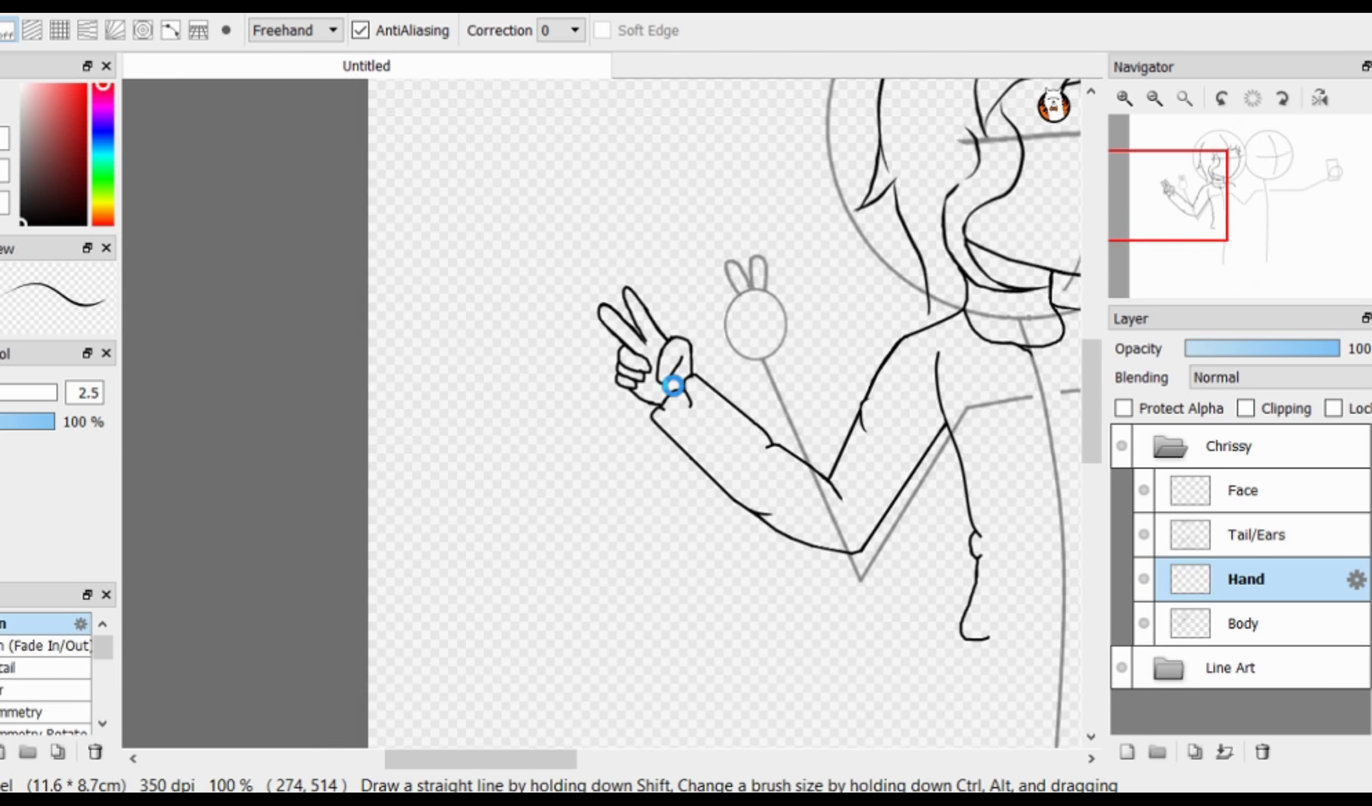
Step: Select the lower palm edge, shift it slightly with the Transform command, and apply the change
scroll(507, 387, "up", 6)
key("m")
left_click(115, 12)
mouse_move(722, 463)
left_mouse_down()
mouse_move(694, 432)
mouse_move(643, 457)
mouse_move(654, 442)
left_mouse_up()
left_click(160, 276)
scroll(652, 404, "down", 3)
scroll(643, 451, "down", 1)
scroll(708, 343, "up", 3)
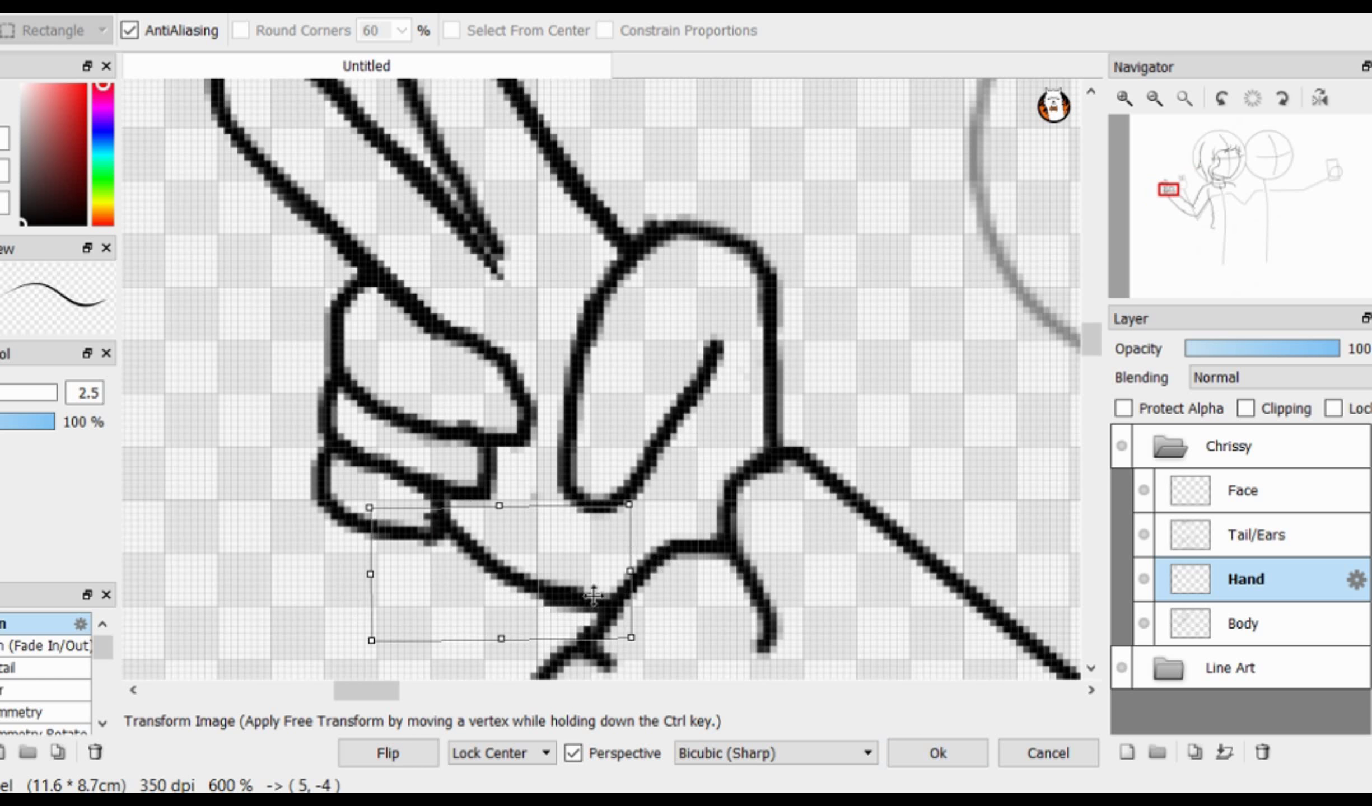
key("Return")
Step: Select the group of curled fingers, rotate it slightly with Transform, and apply the new position
scroll(532, 579, "down", 2)
scroll(577, 424, "up", 2)
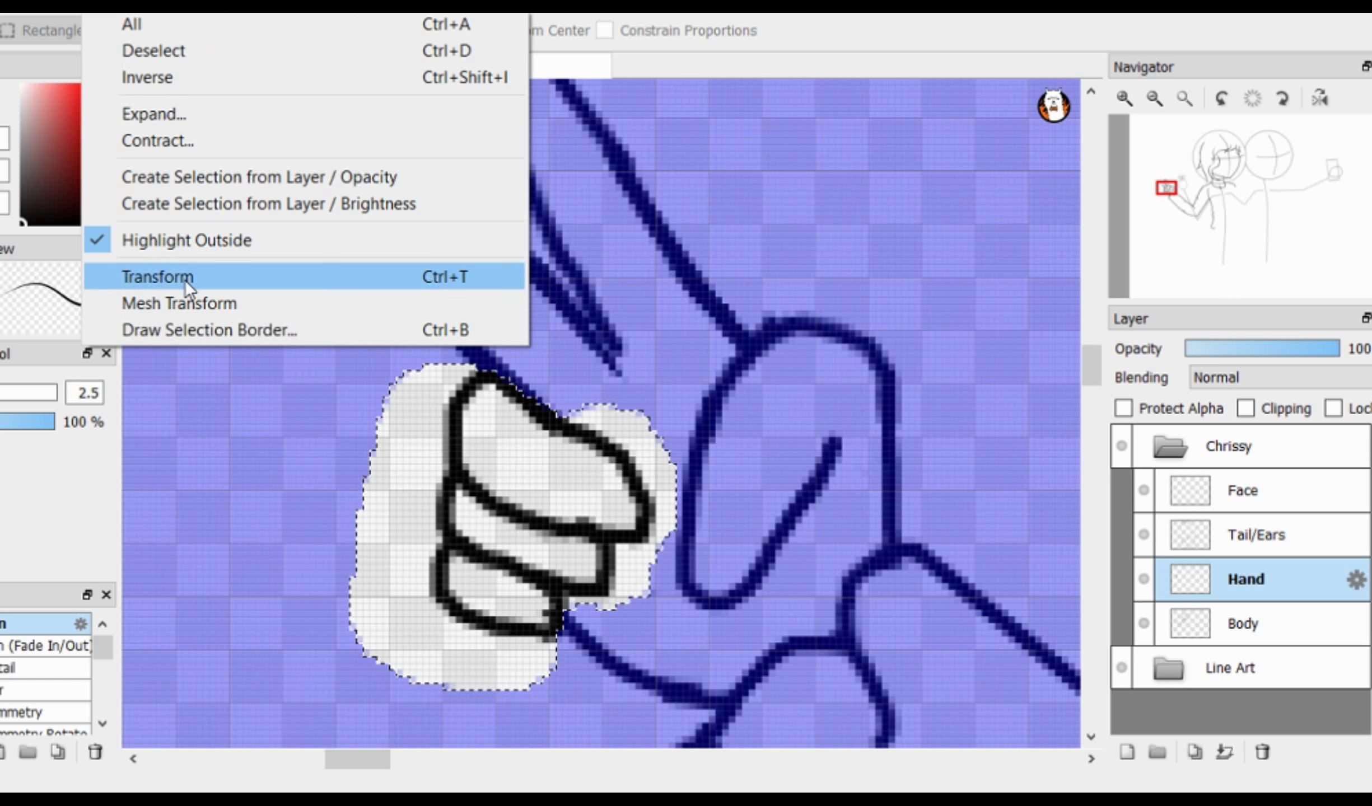
left_click(174, 277)
scroll(766, 384, "down", 3)
scroll(601, 435, "up", 3)
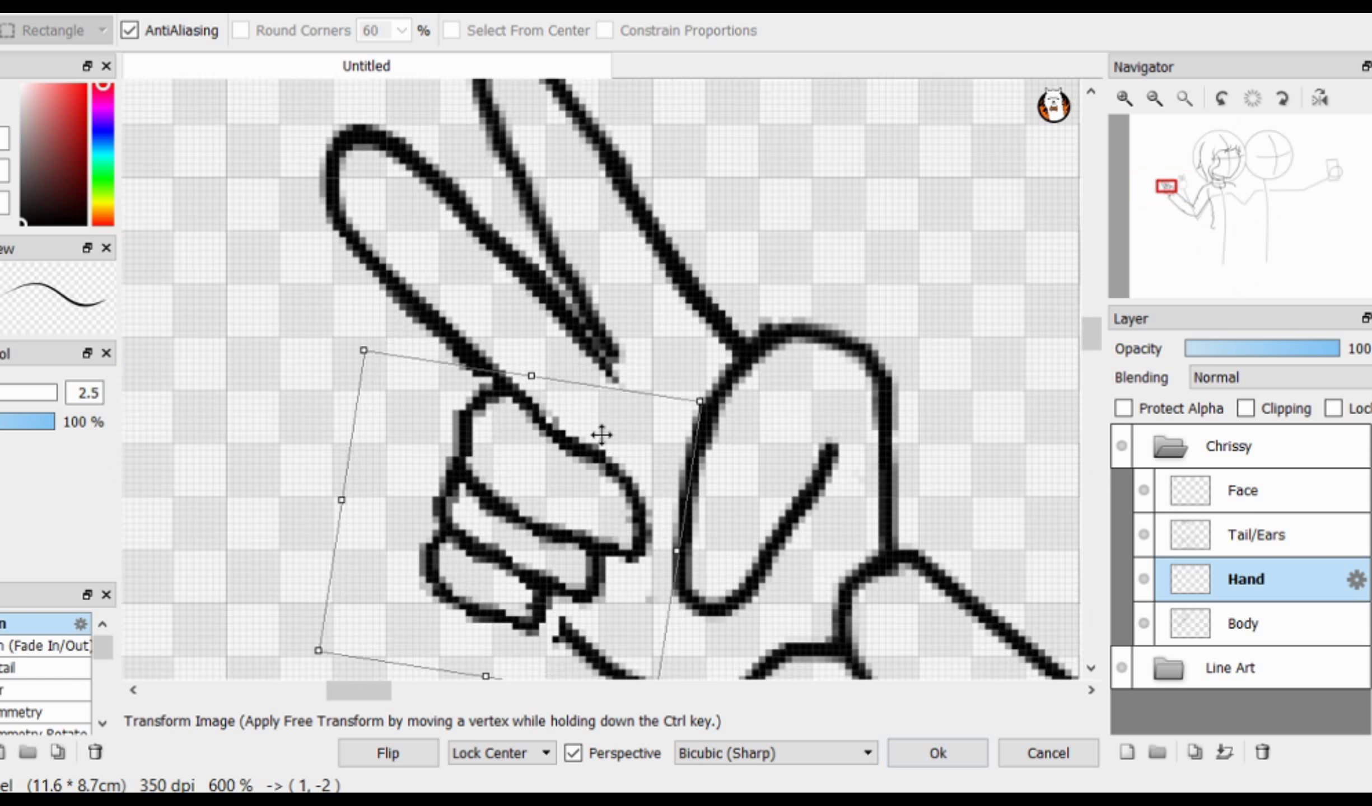
scroll(728, 545, "down", 3)
scroll(619, 410, "up", 2)
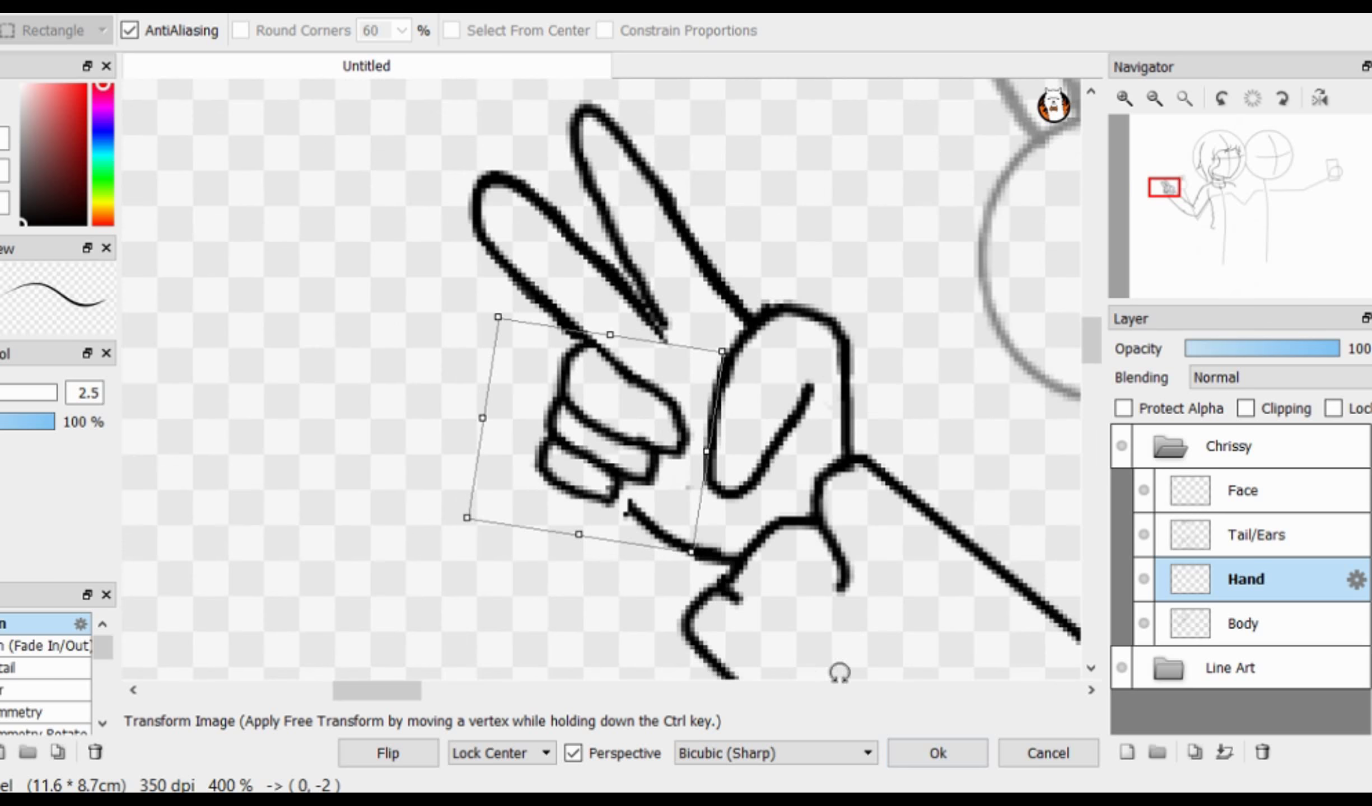
scroll(728, 504, "up", 4)
key("Return")
Step: Close the gap between the lowest curled finger and the palm edge with a short brush line
scroll(616, 448, "down", 4)
scroll(593, 458, "up", 5)
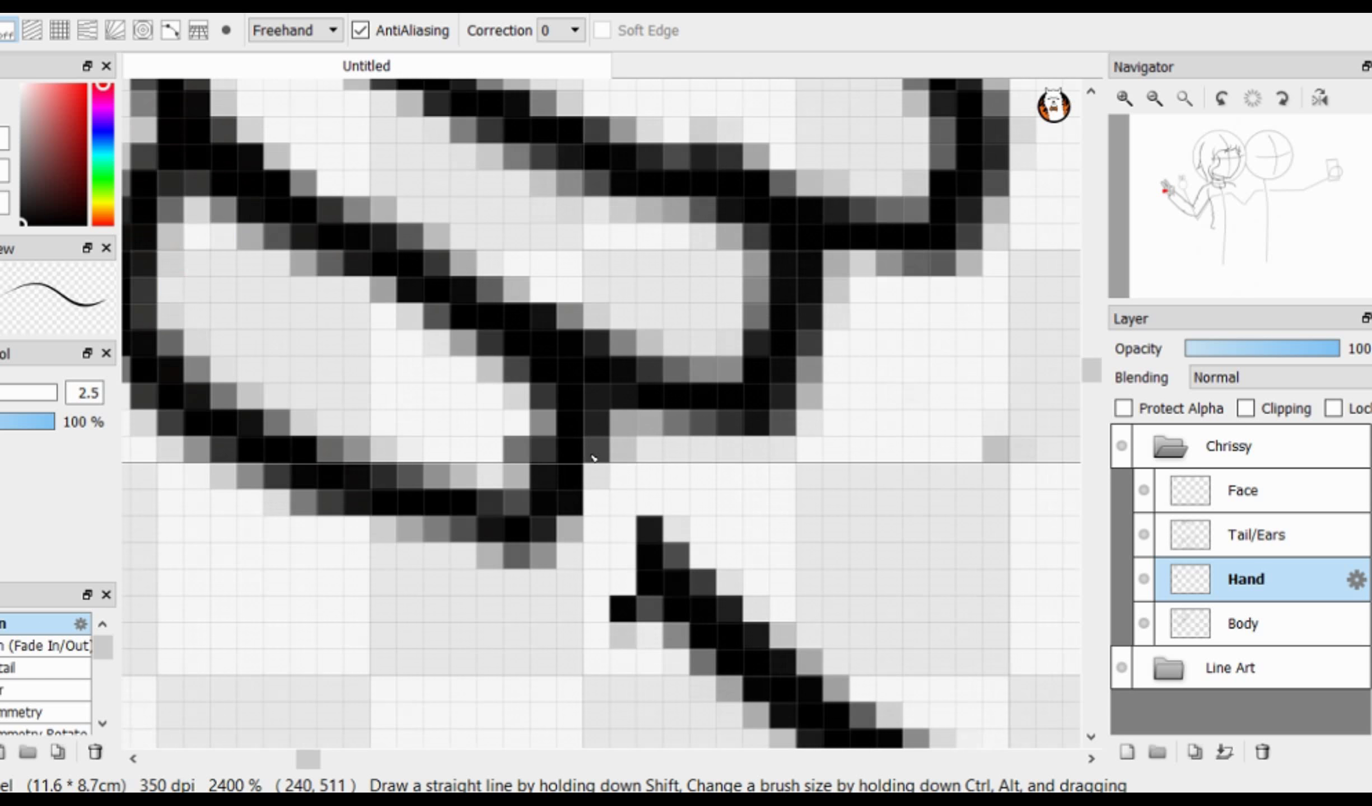
scroll(570, 465, "down", 4)
scroll(647, 475, "up", 1)
scroll(646, 475, "up", 1)
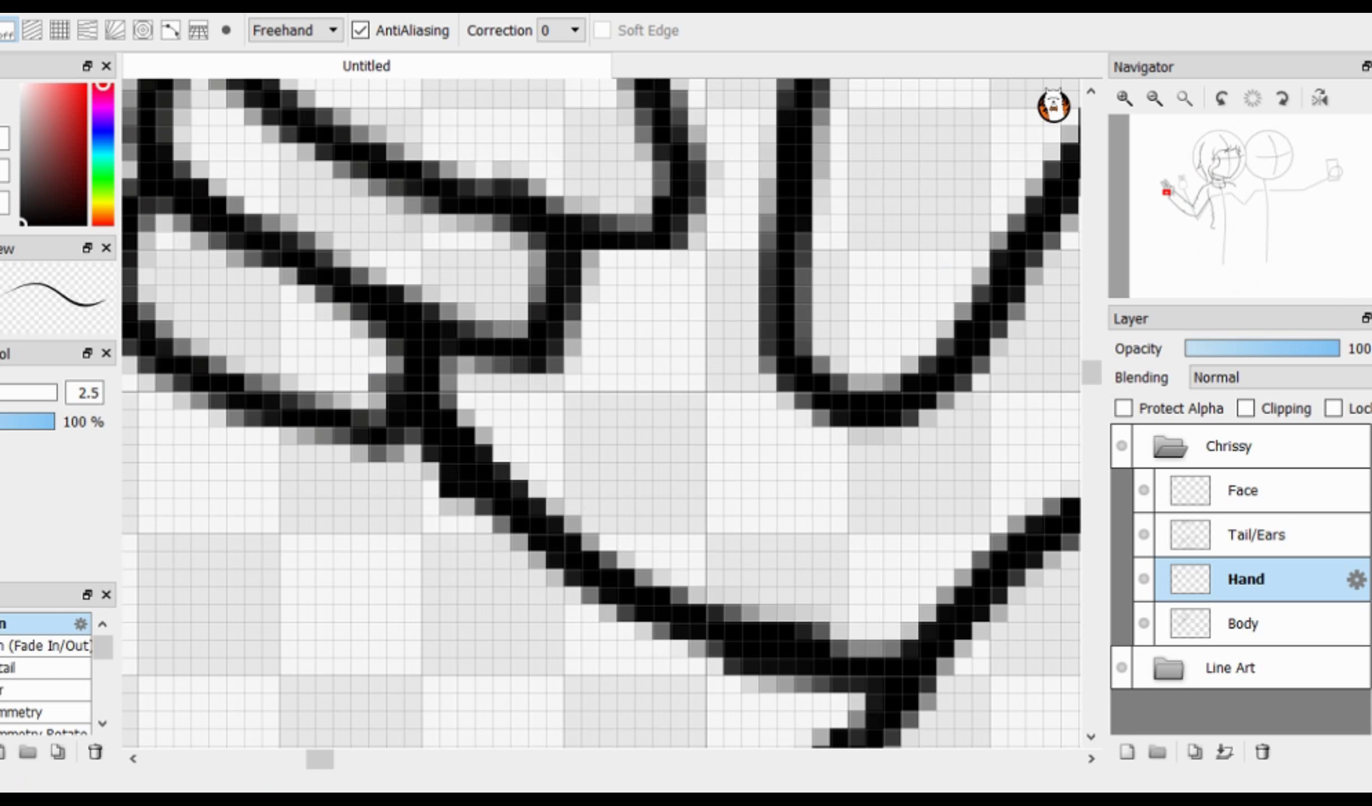
scroll(545, 409, "down", 5)
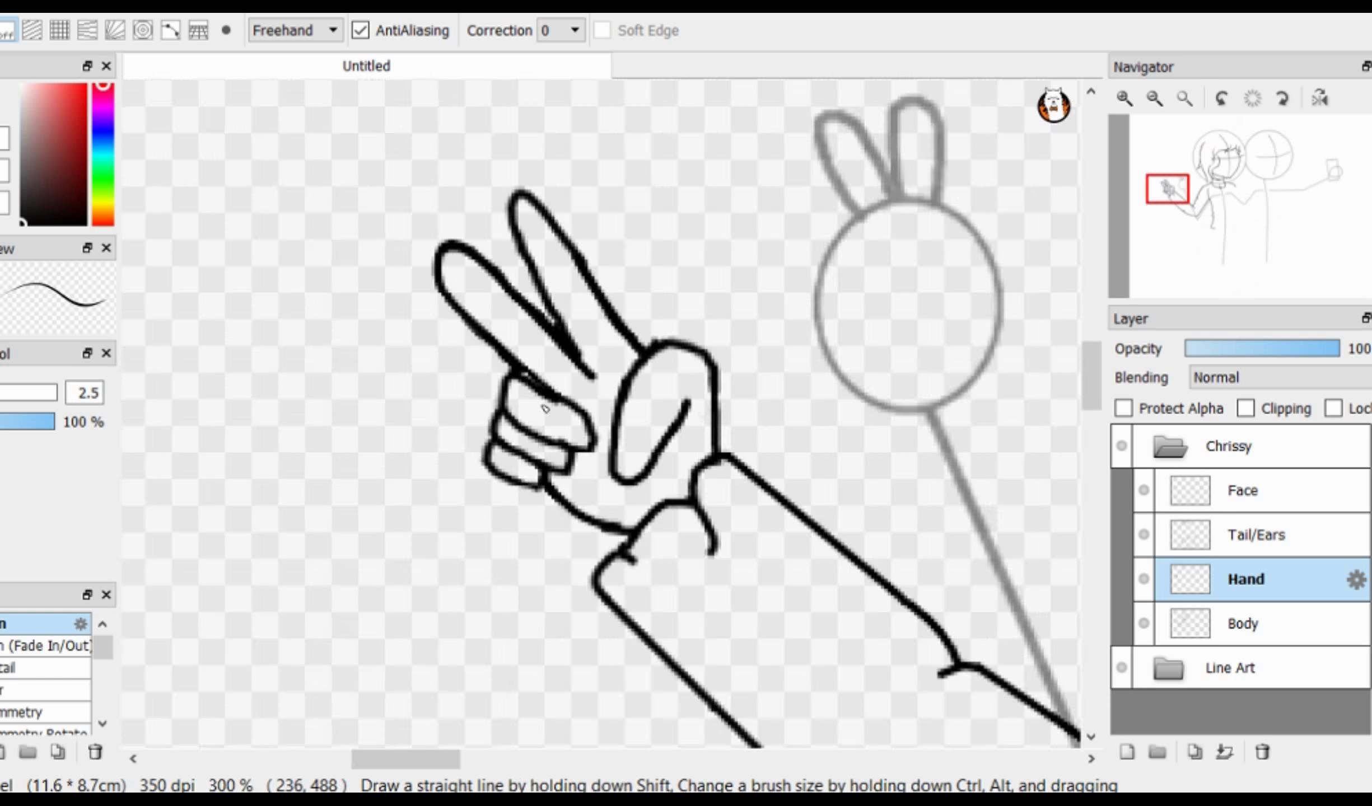
Step: Clean up the joint where the raised finger meets the top curled finger, filling gaps and erasing the excess thickness
scroll(545, 409, "up", 5)
key("e")
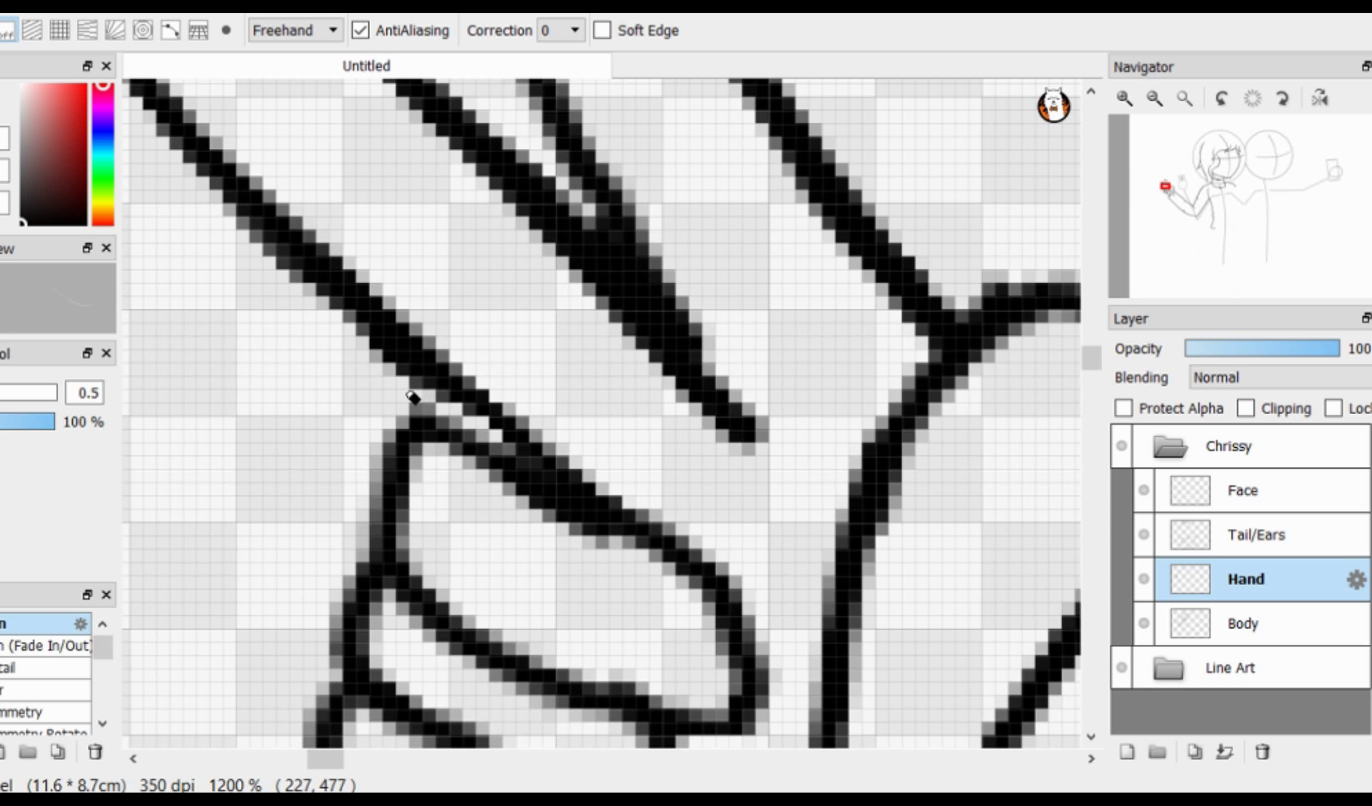
key("b")
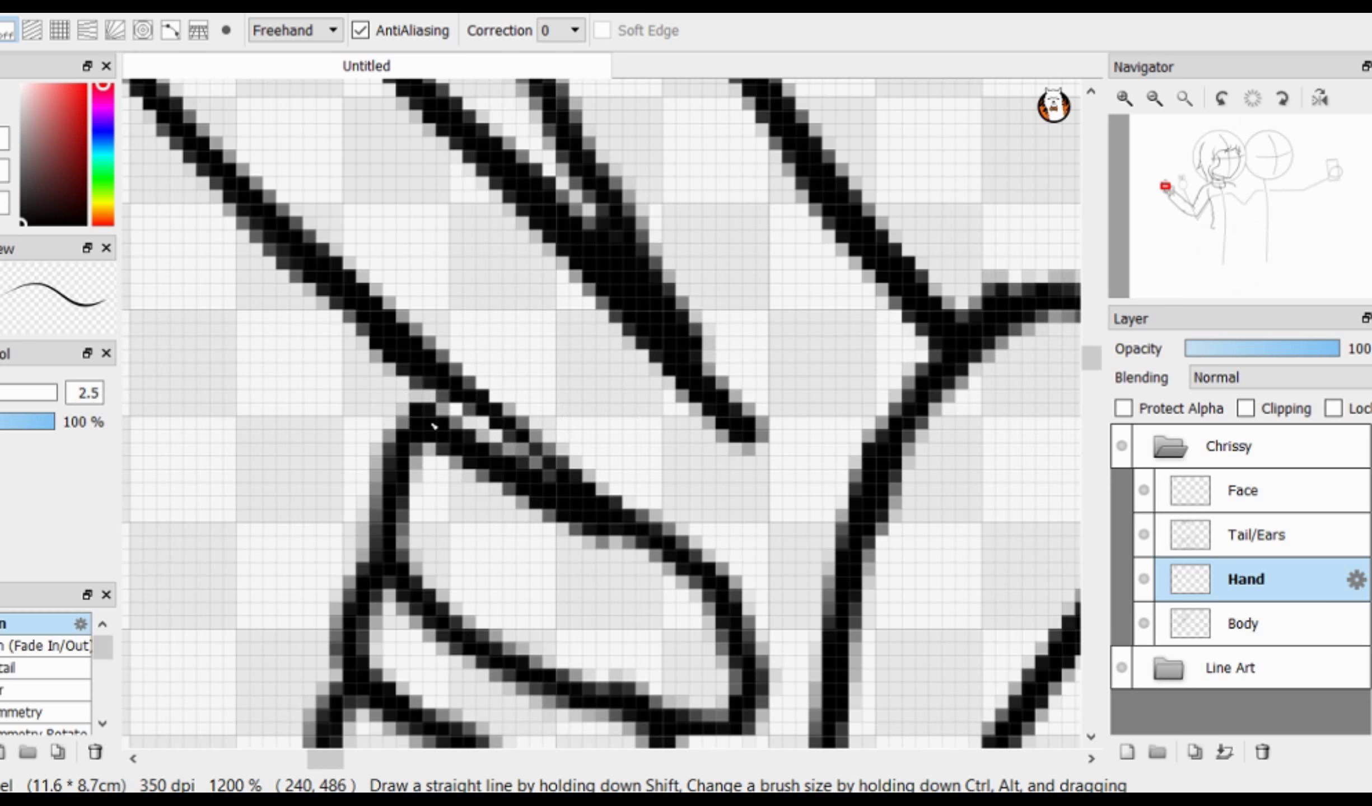
scroll(442, 412, "down", 1)
key("e")
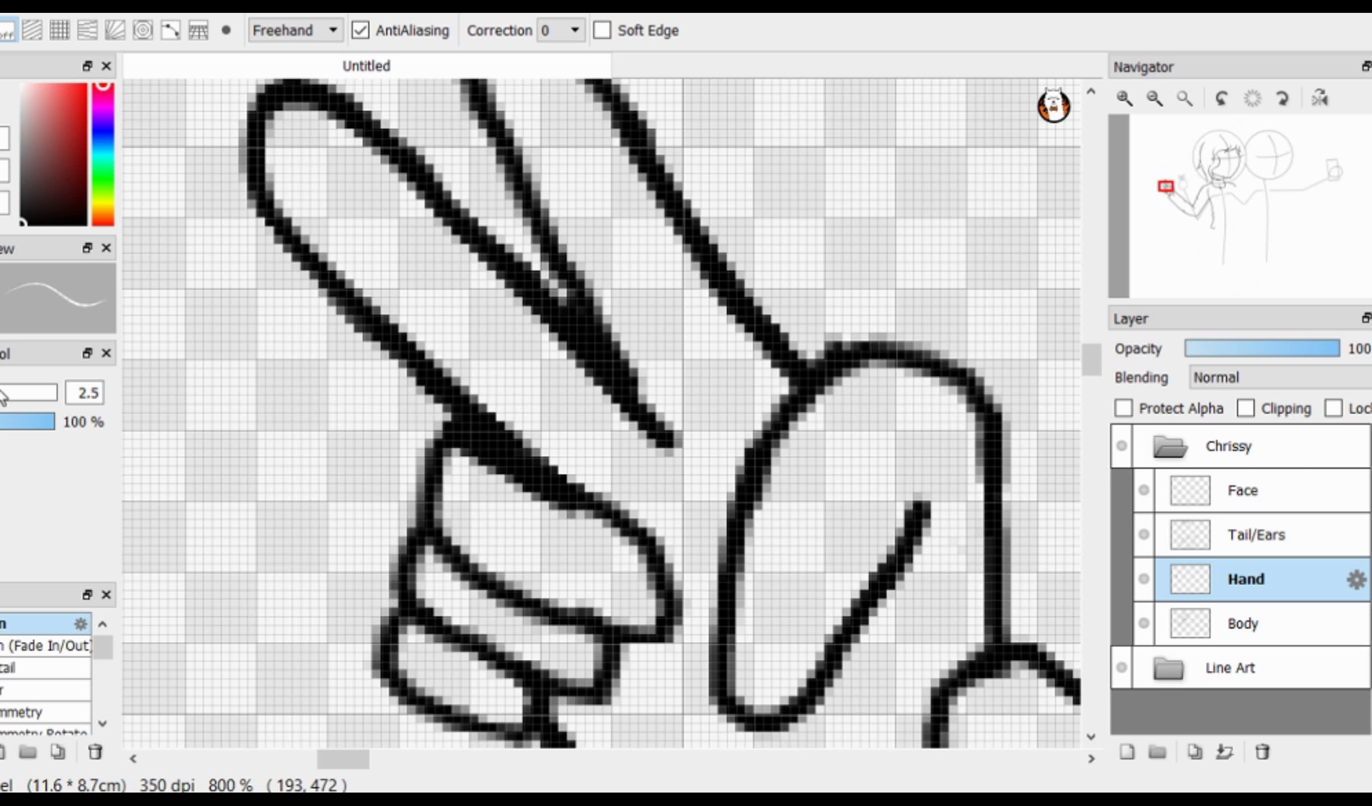
left_click_drag(598, 527, 563, 519)
scroll(435, 308, "down", 4)
key("b")
Step: Touch up the line where the lowest curled finger meets the palm edge
scroll(472, 414, "up", 7)
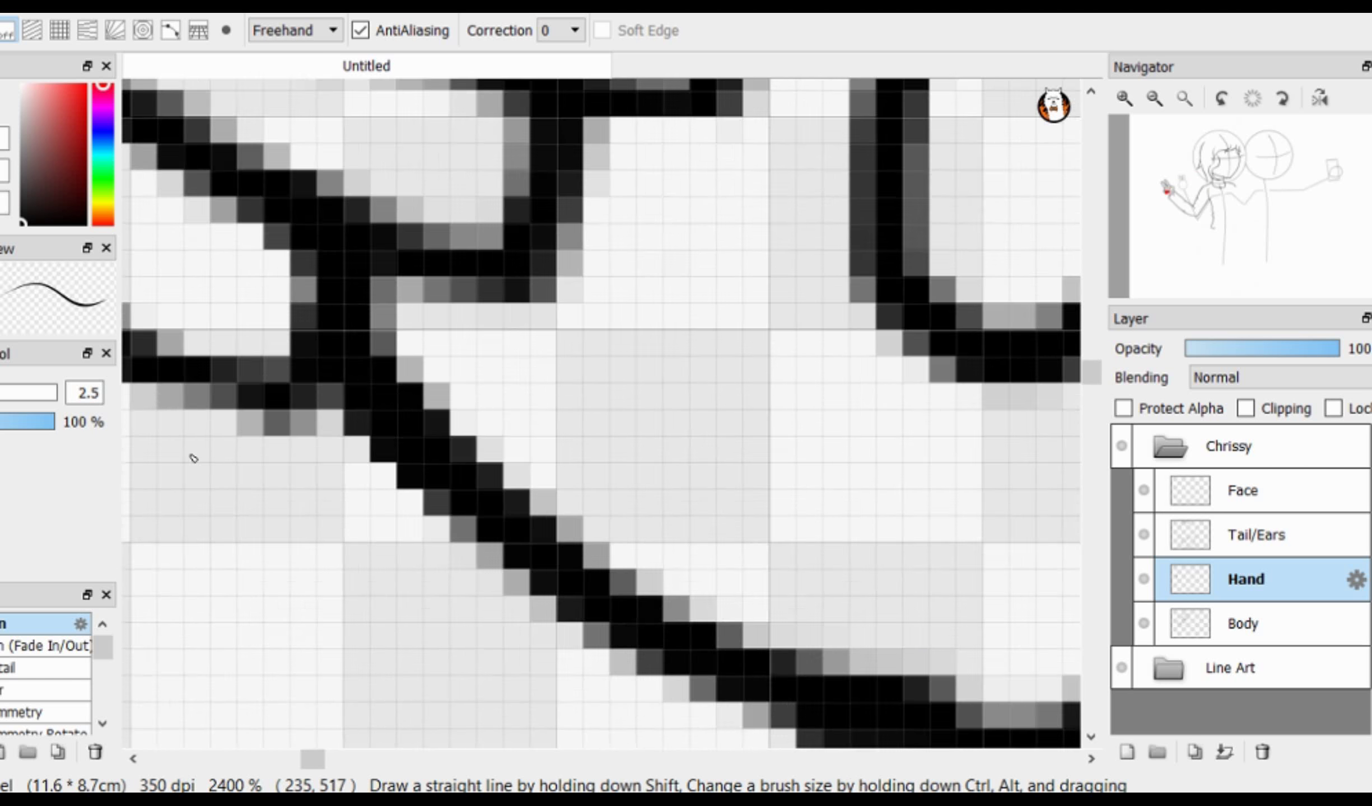
scroll(193, 456, "down", 1)
left_click_drag(350, 426, 502, 435)
scroll(472, 442, "down", 8)
scroll(472, 435, "up", 3)
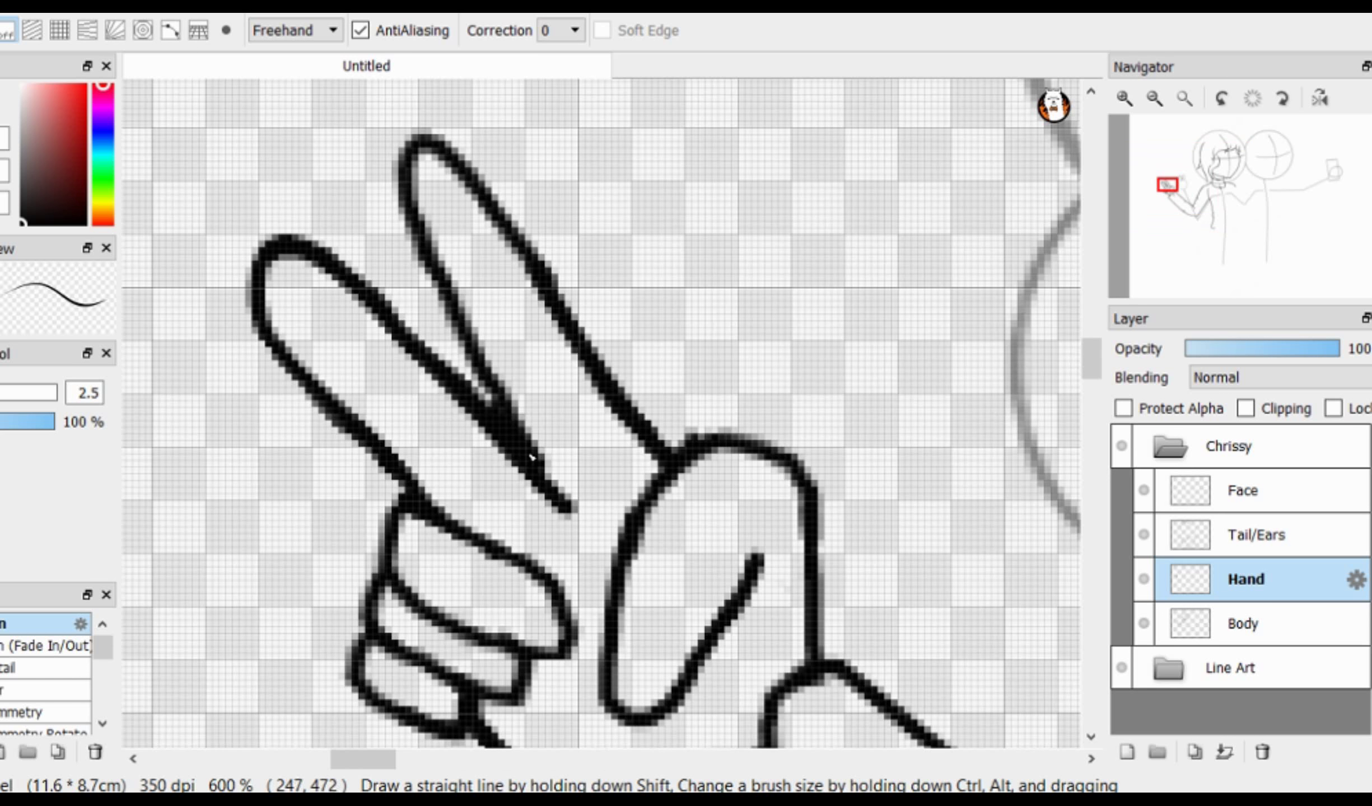
Step: Refine the V-shaped junction between the two raised fingers and its lower tip
key("e")
key("b")
scroll(255, 341, "up", 2)
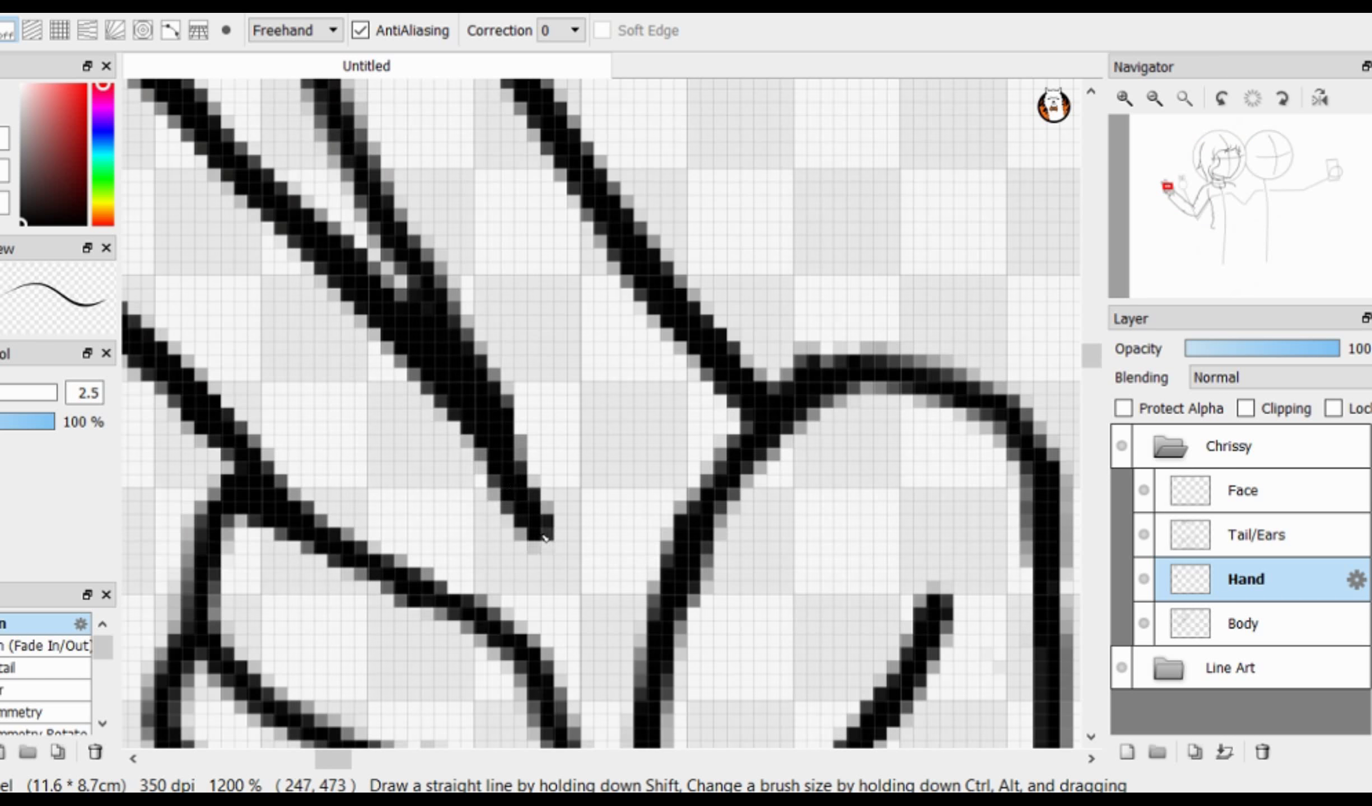
scroll(336, 353, "down", 3)
scroll(417, 367, "up", 2)
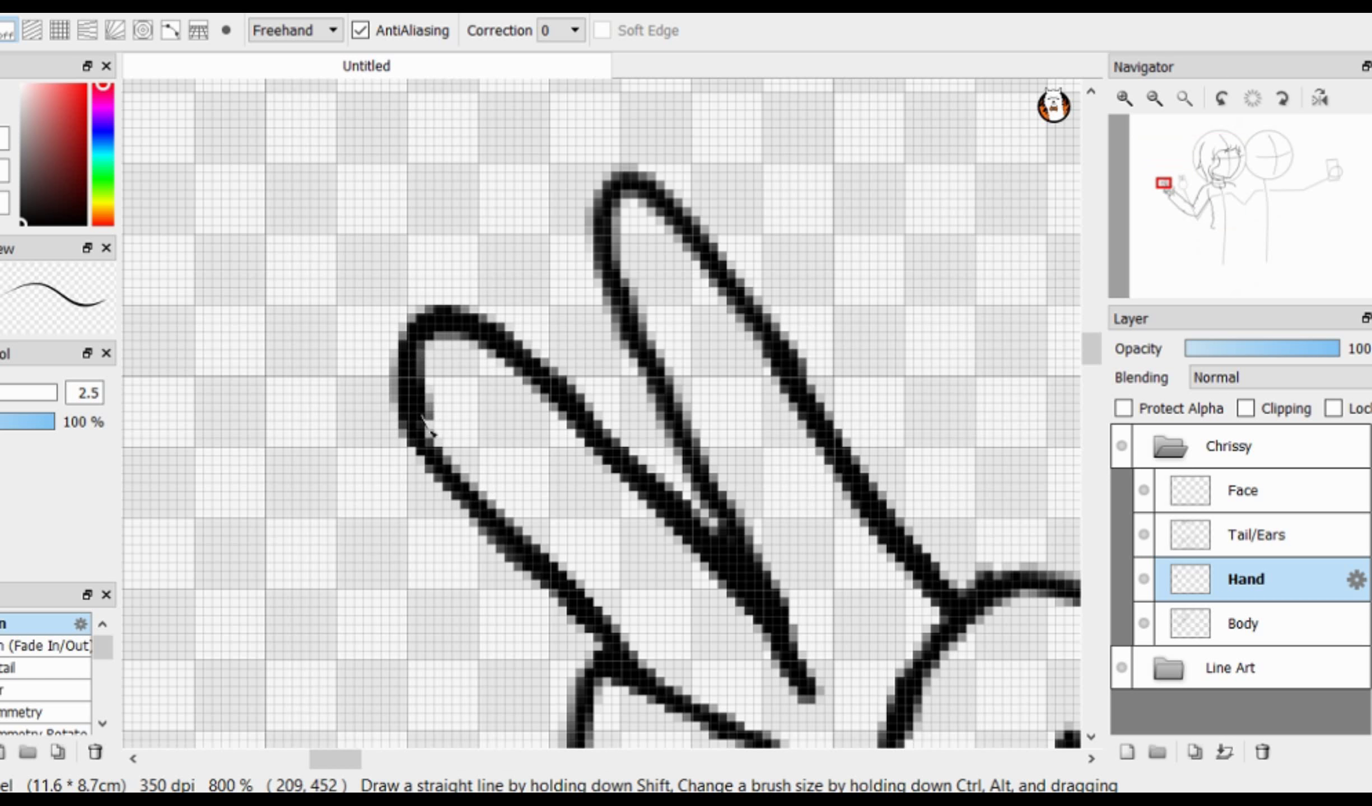
Step: Redraw the outer edge of the lower raised finger, erase the uneven parts, and undo the last stray stroke
left_click_drag(424, 420, 521, 538)
key("e")
left_click_drag(377, 362, 469, 541)
left_click_drag(417, 427, 526, 588)
key("b")
scroll(335, 344, "up", 1)
mouse_move(622, 644)
left_mouse_down()
mouse_move(455, 374)
mouse_move(572, 600)
mouse_move(448, 359)
left_mouse_up()
key("ctrl+z")
scroll(441, 341, "down", 4)
scroll(440, 342, "down", 2)
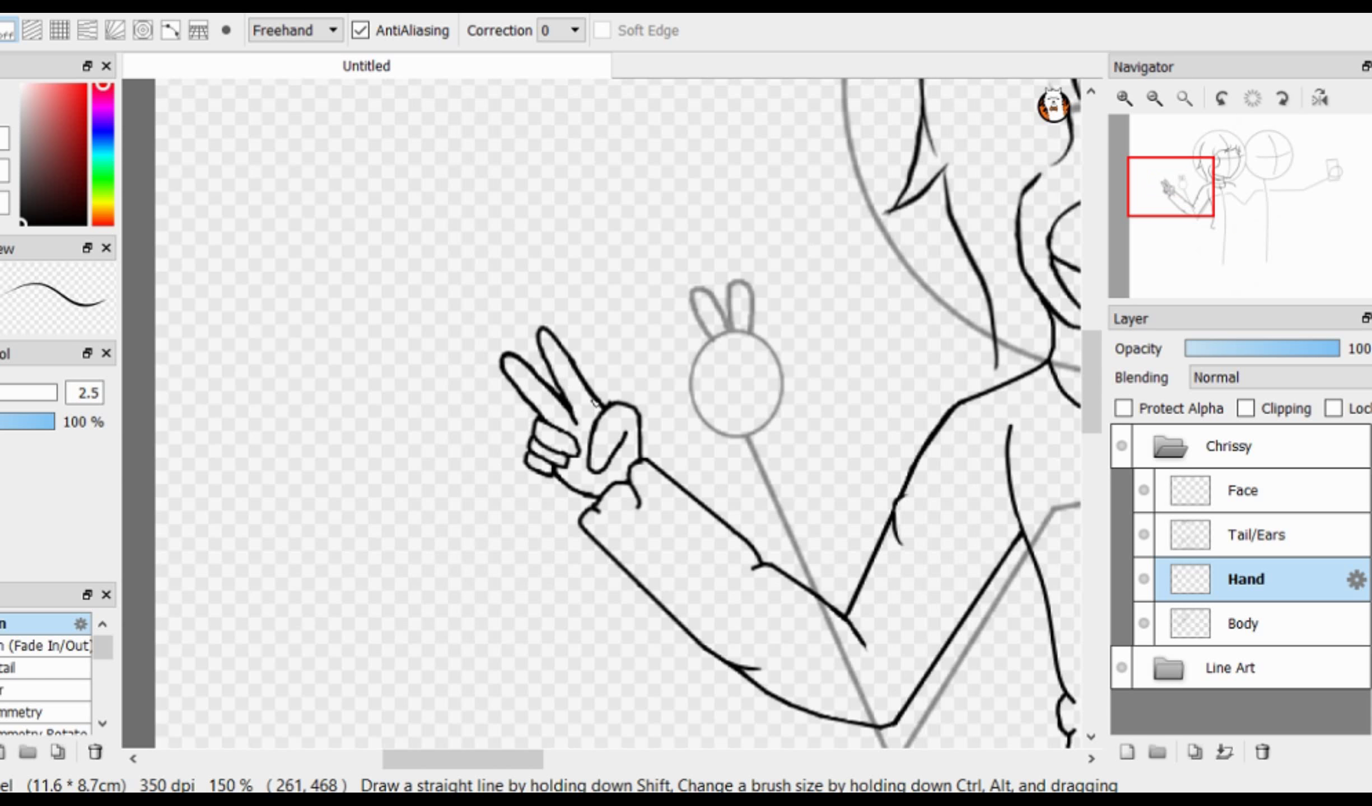
Step: Examine the outlines of the raised fingers up close and compare the hand with the whole pose sketch
scroll(493, 240, "up", 5)
scroll(529, 349, "down", 3)
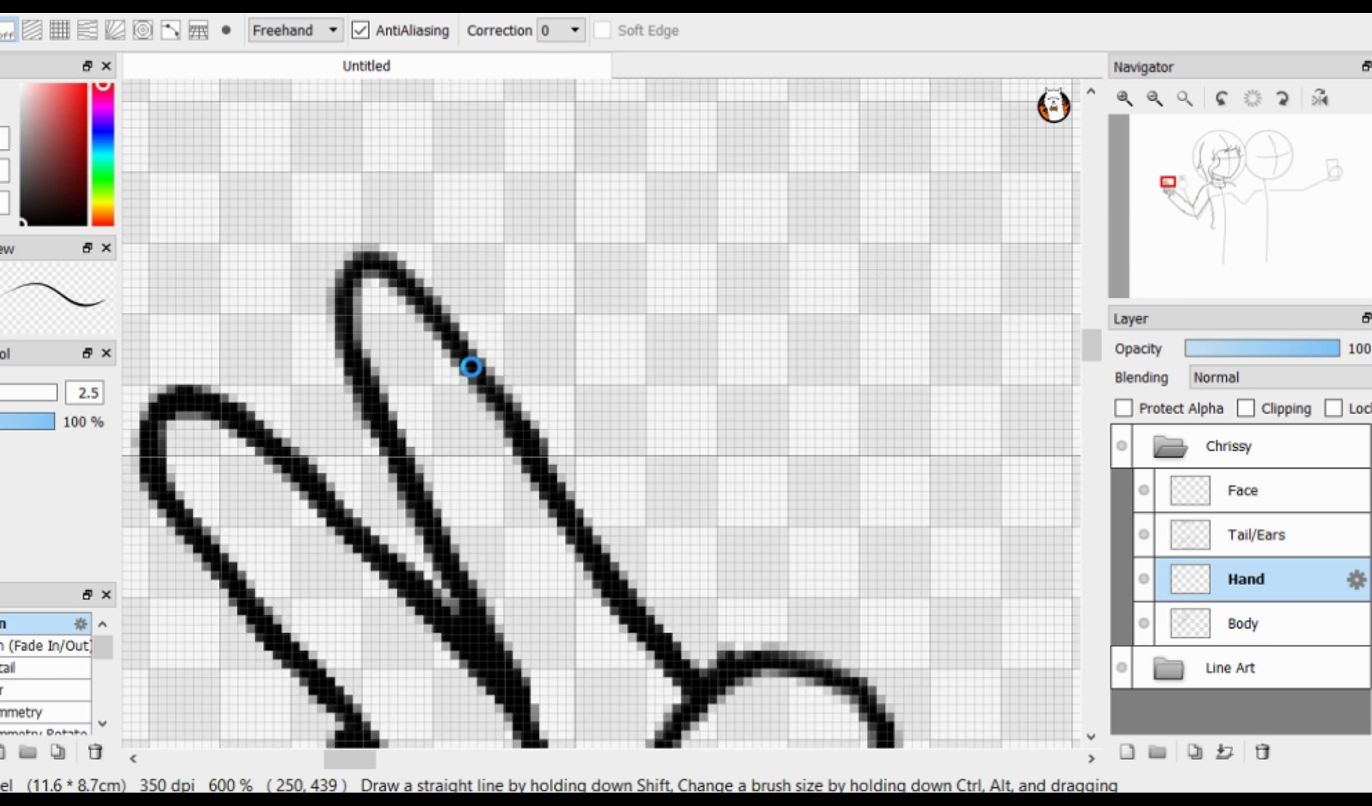
scroll(471, 365, "up", 2)
key("e")
key("p")
scroll(557, 454, "up", 6)
scroll(484, 297, "down", 7)
scroll(500, 371, "up", 4)
scroll(312, 290, "down", 3)
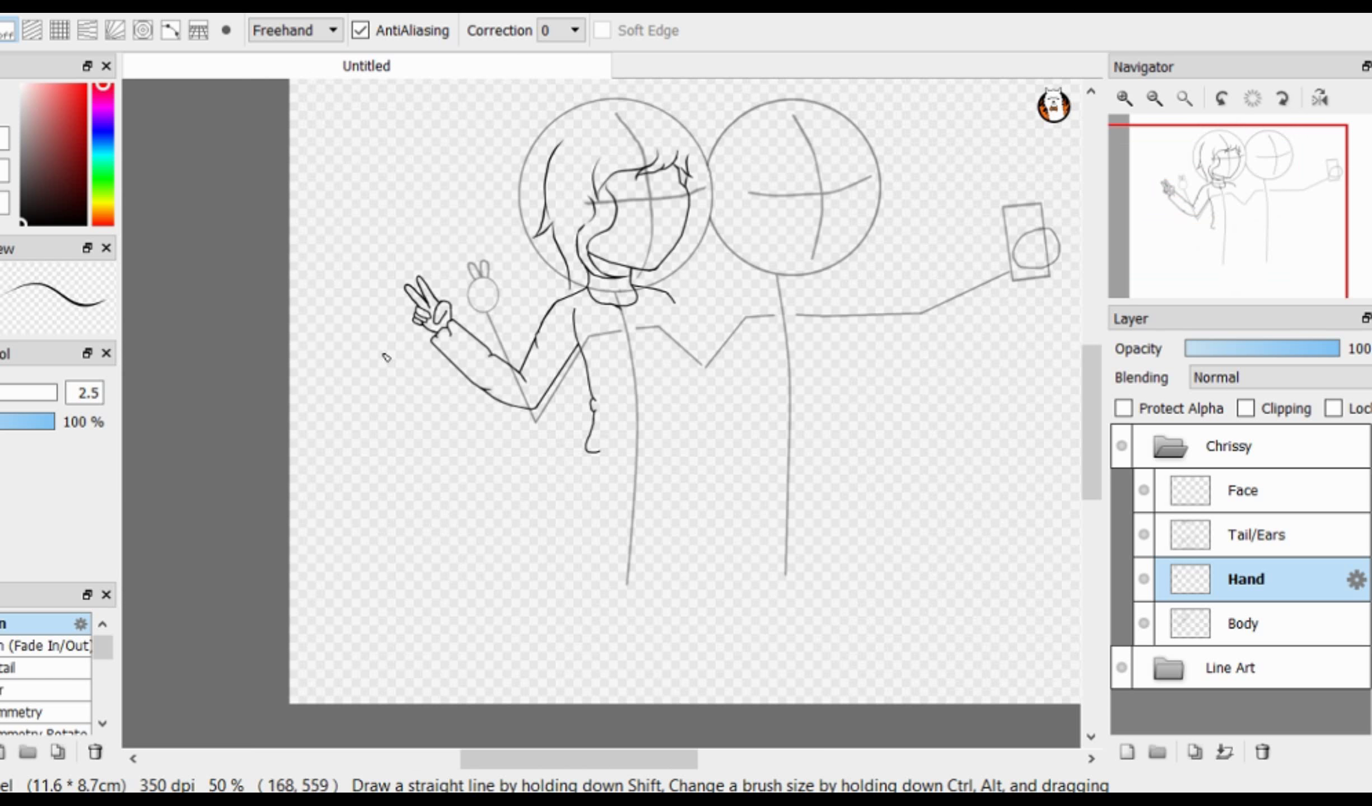
Step: Draw the far side of the torso below the shoulder and the curved shirt hem joining both sides
scroll(628, 328, "down", 1)
scroll(588, 434, "up", 4)
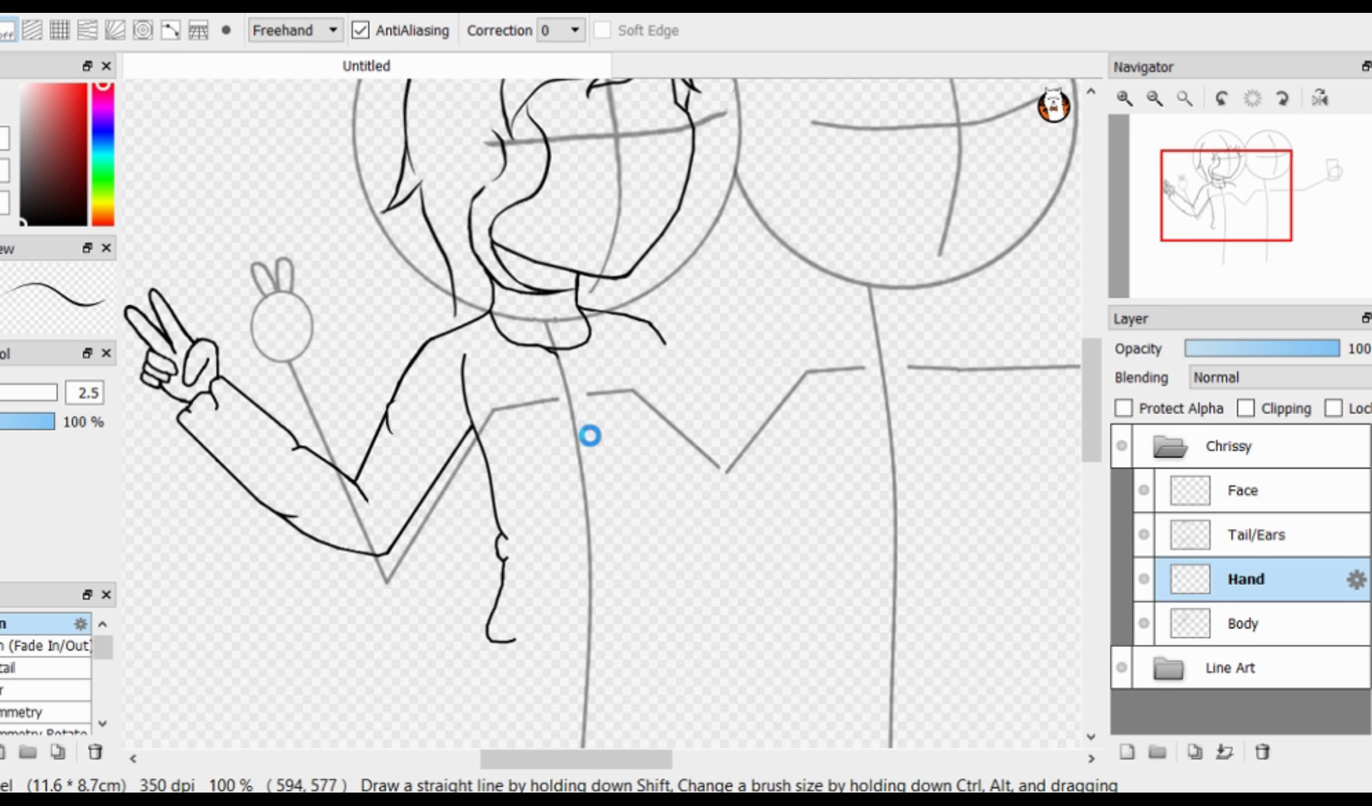
scroll(551, 340, "up", 1)
left_click_drag(545, 296, 575, 344)
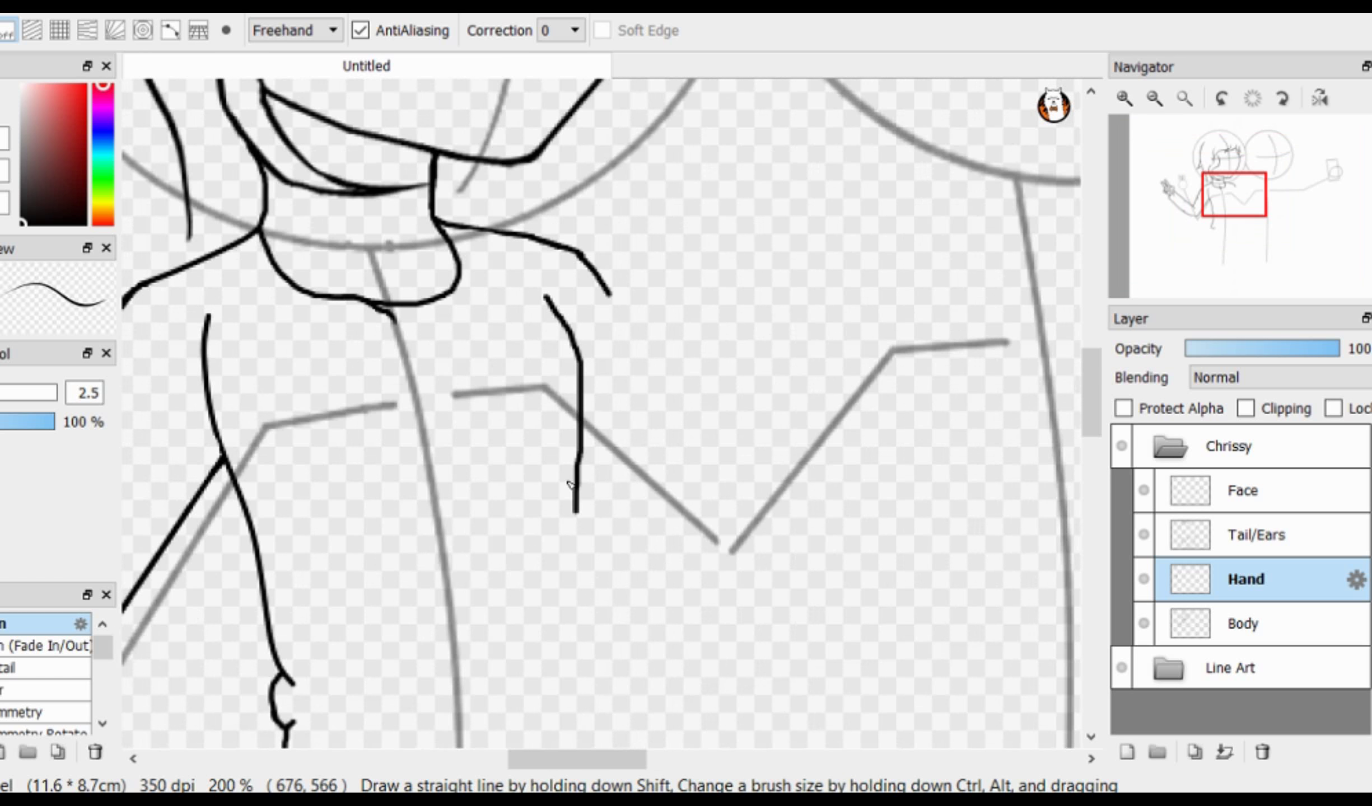
left_click_drag(606, 485, 608, 479)
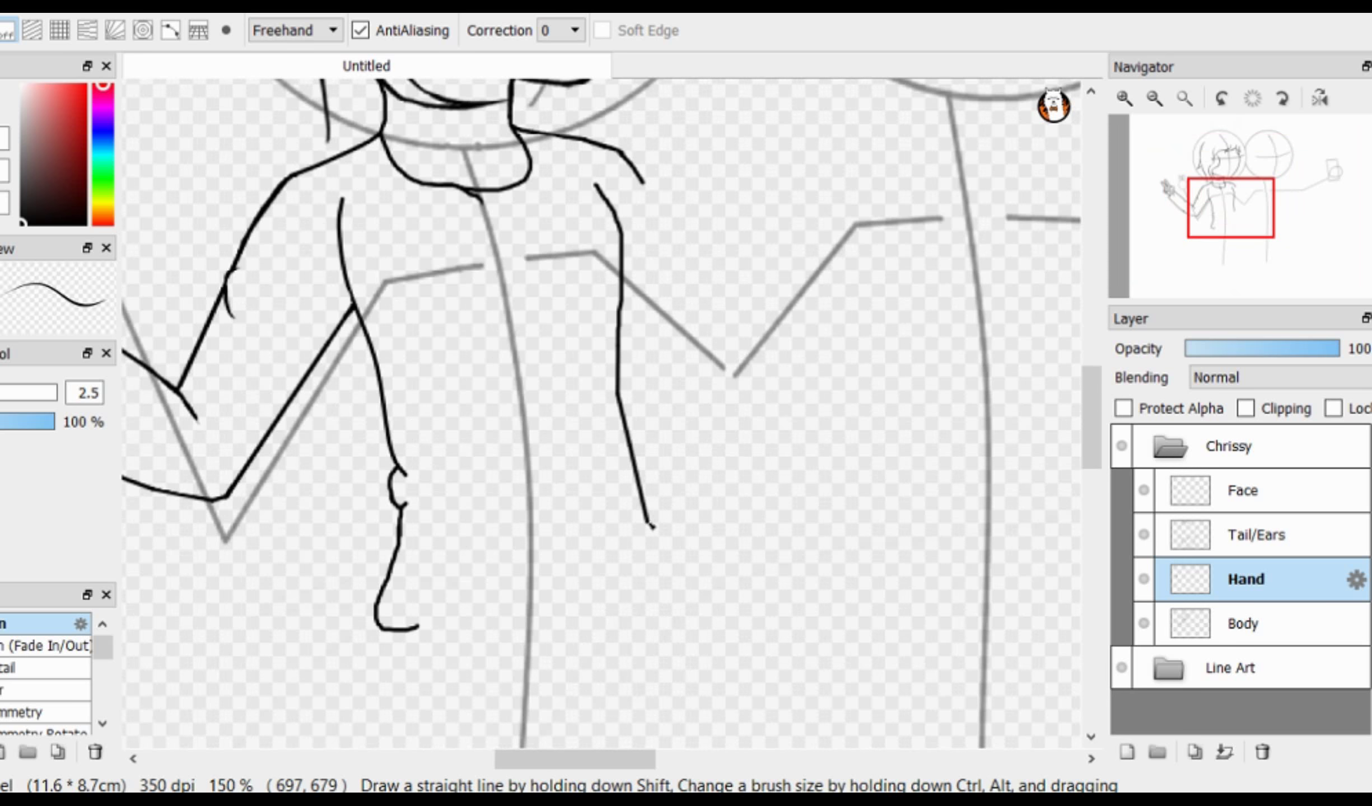
scroll(705, 582, "up", 2)
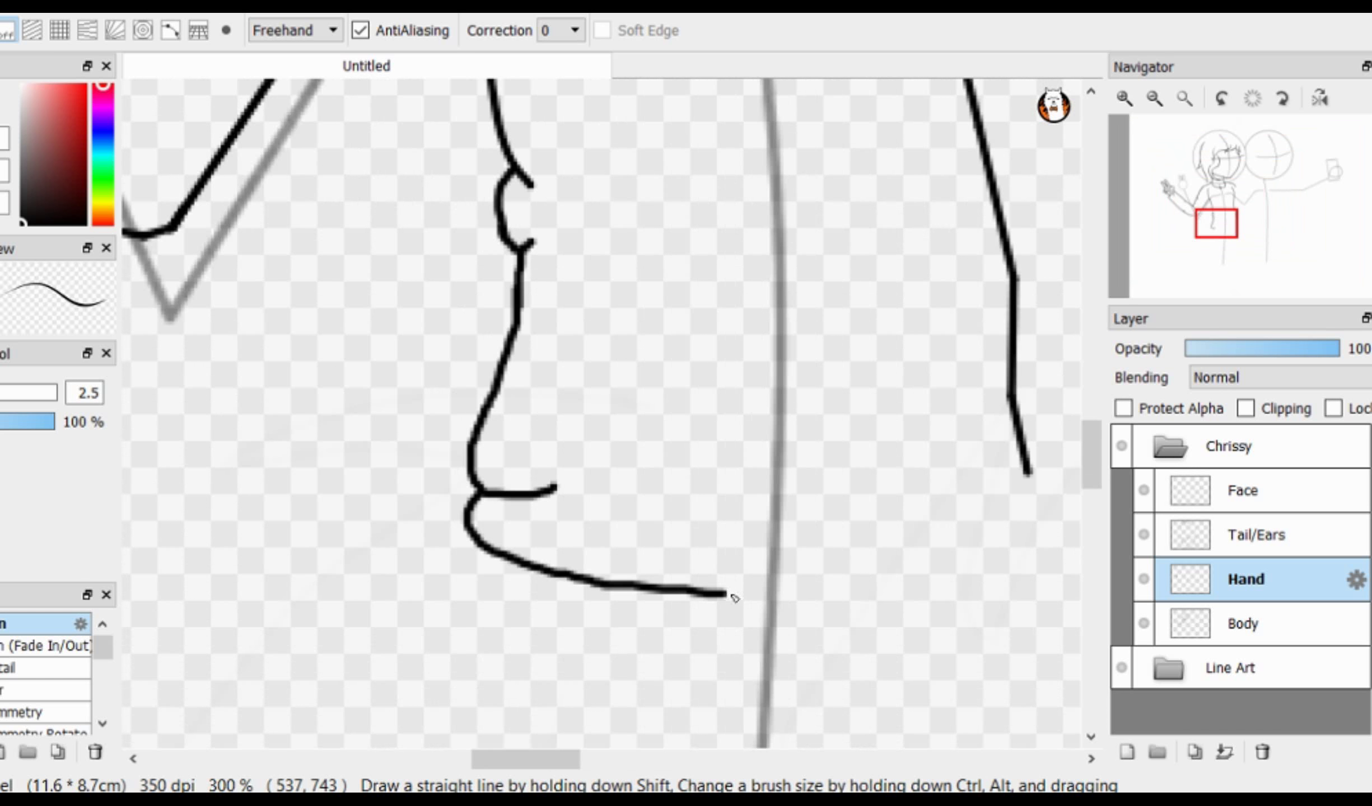
scroll(1039, 485, "down", 6)
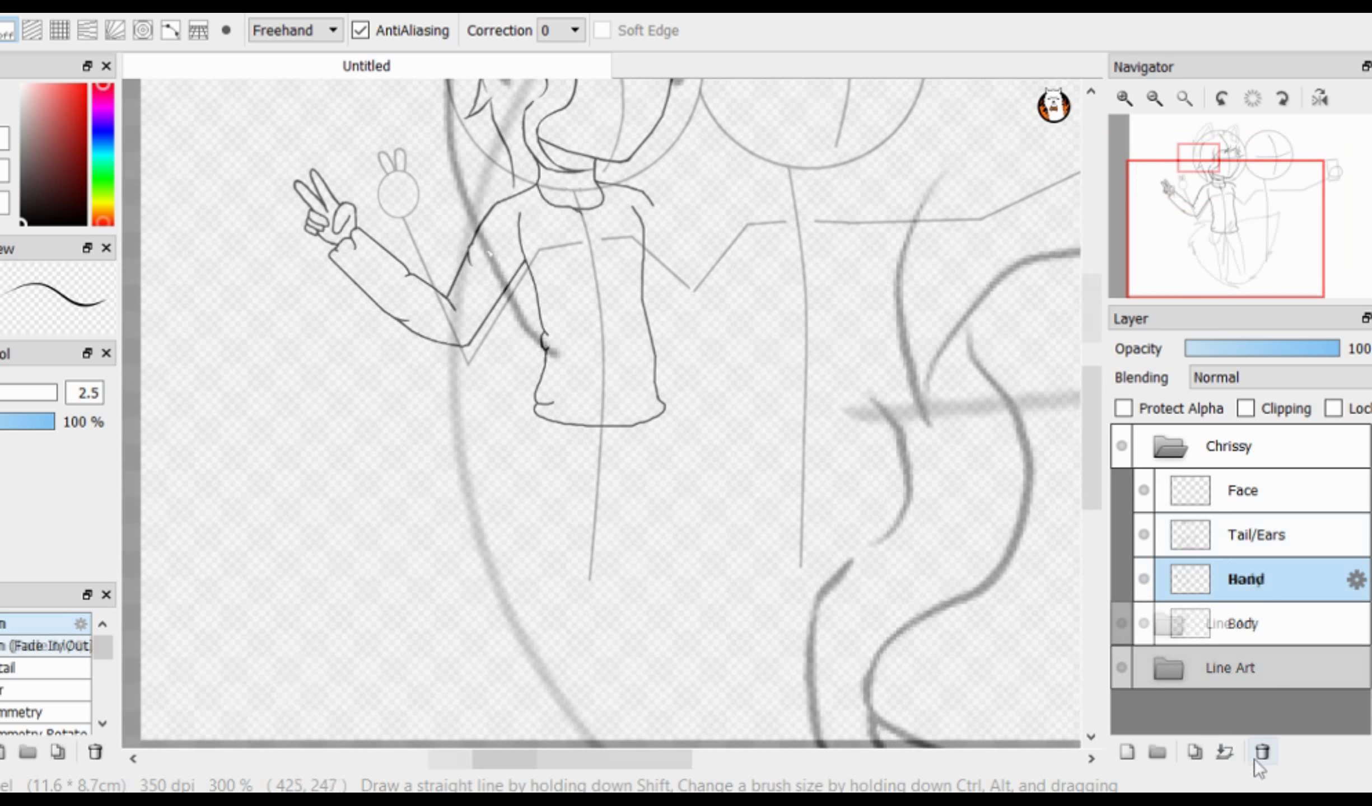
Step: Remove the Hand layer and draw a pointed hair tuft with a side hair line beside the head on the Body layer
left_click(1262, 752)
scroll(483, 217, "up", 5)
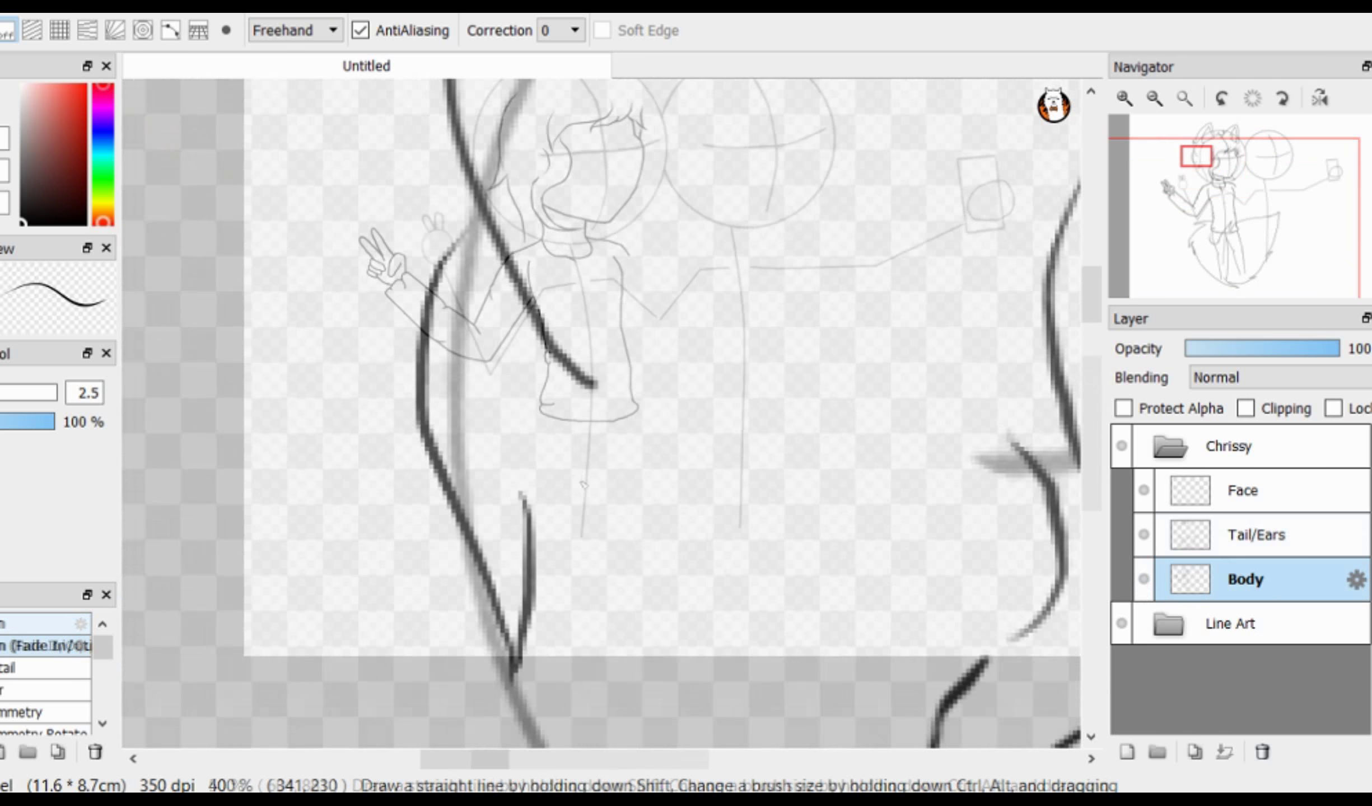
scroll(457, 301, "up", 1)
scroll(456, 301, "down", 5)
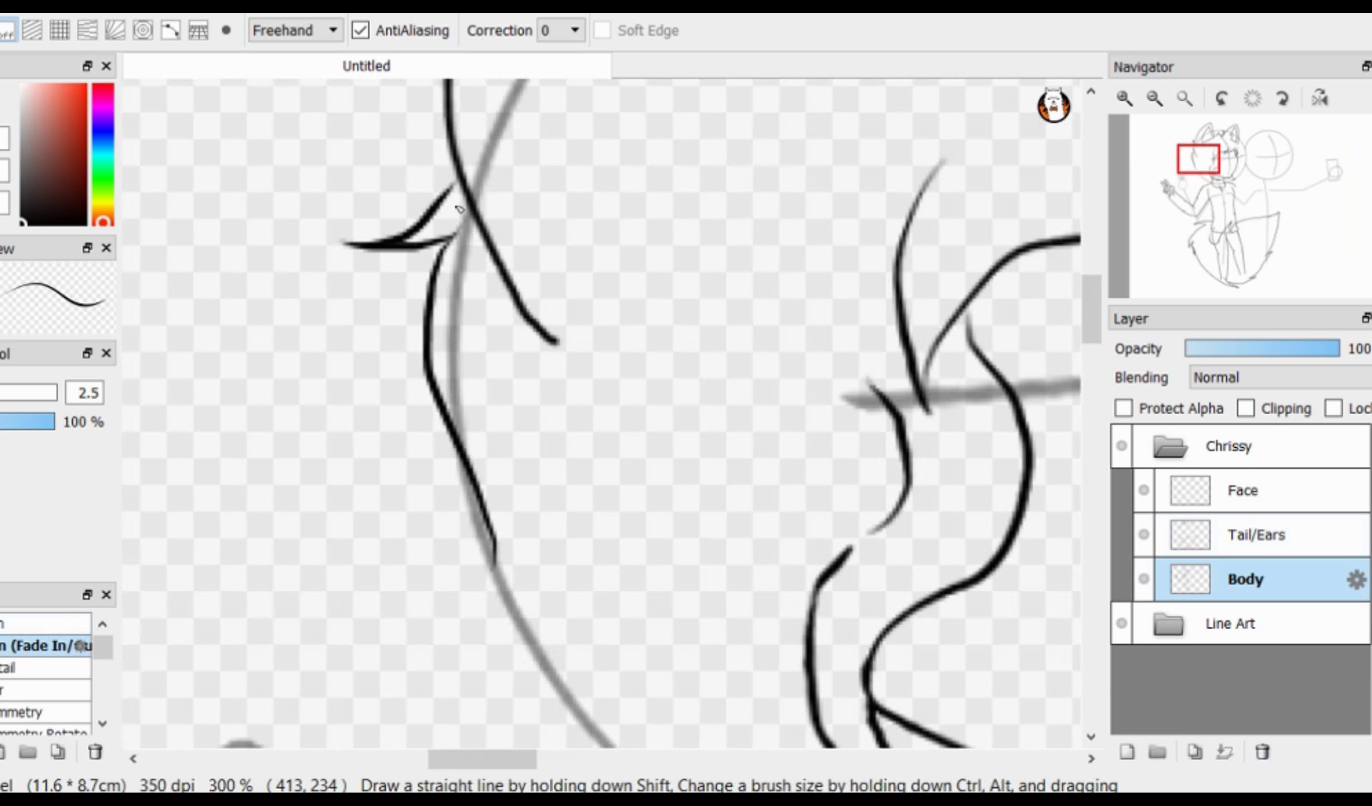
scroll(456, 301, "up", 2)
left_click_drag(493, 485, 483, 538)
left_click_drag(482, 538, 470, 505)
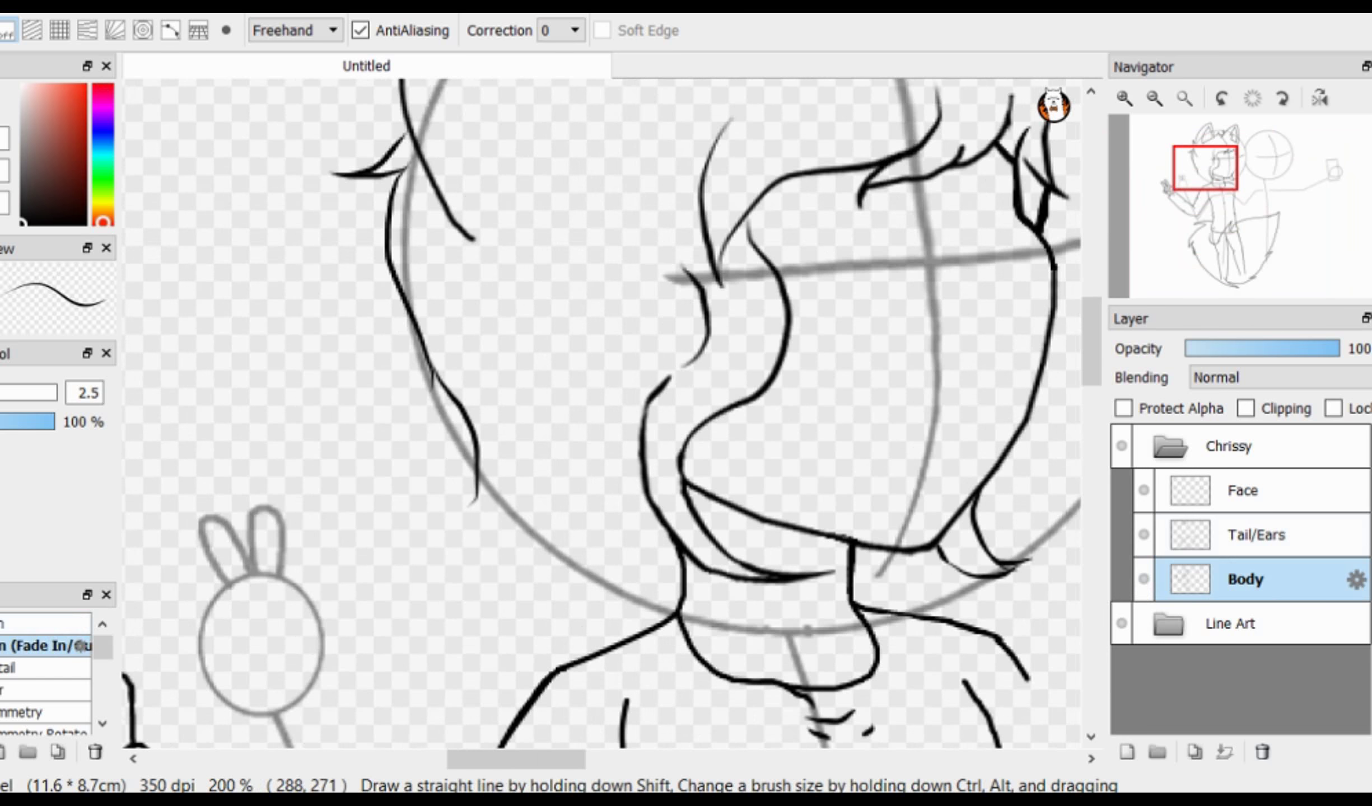
scroll(420, 465, "down", 2)
Step: Lasso the area of the first ear and side hair, and apply a transform on the Body layer
key("l")
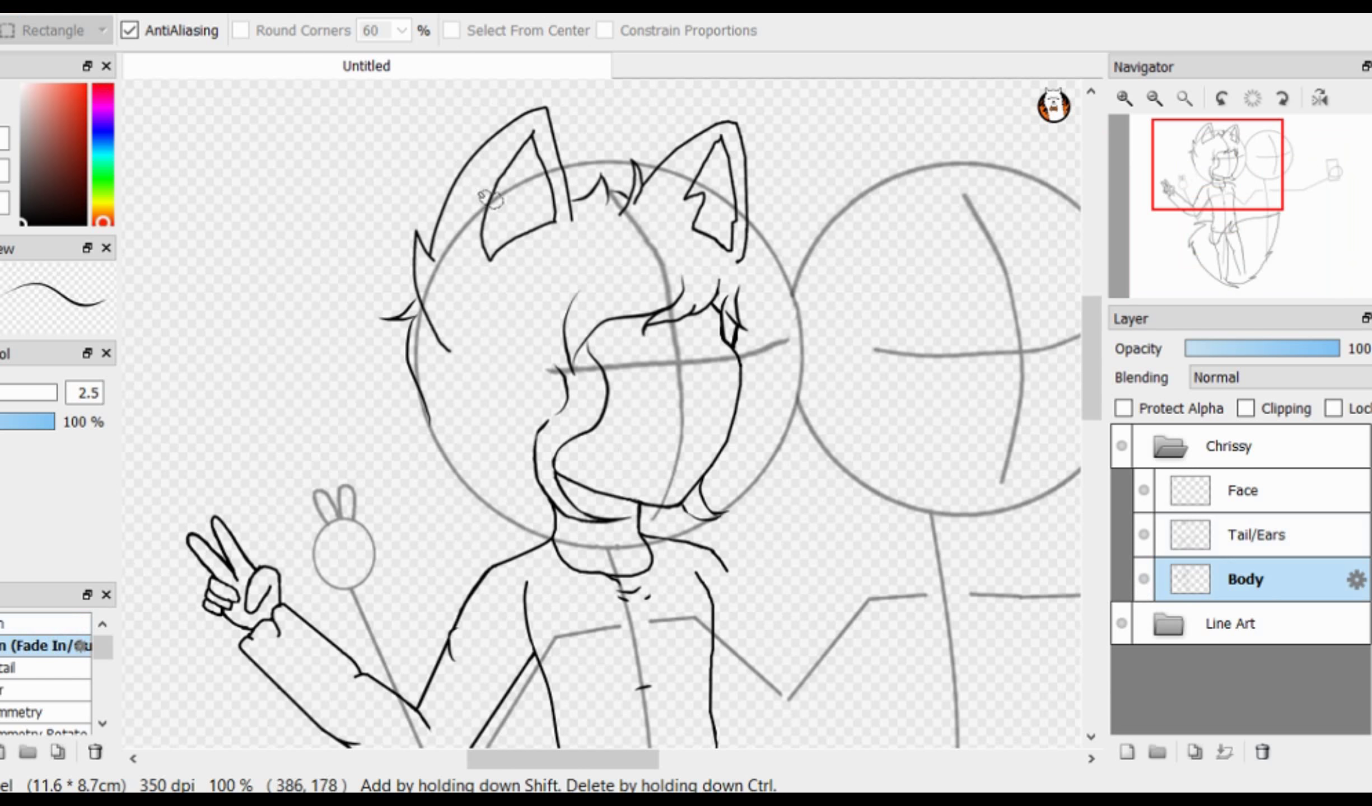
scroll(585, 193, "up", 7)
scroll(448, 183, "down", 5)
scroll(451, 168, "down", 3)
mouse_move(451, 159)
left_mouse_down()
mouse_move(285, 368)
mouse_move(442, 246)
mouse_move(434, 255)
left_mouse_up()
left_click(101, 14)
left_click(168, 275)
scroll(283, 269, "up", 1)
left_click(938, 753)
Step: Transform the selected first ear on the Tail/Ears layer, moving it about 15 px towards the second ear, and apply
left_click(1256, 535)
left_click(101, 14)
left_click(168, 275)
left_click_drag(456, 349, 468, 346)
scroll(689, 230, "down", 1)
scroll(689, 264, "up", 2)
scroll(642, 312, "down", 2)
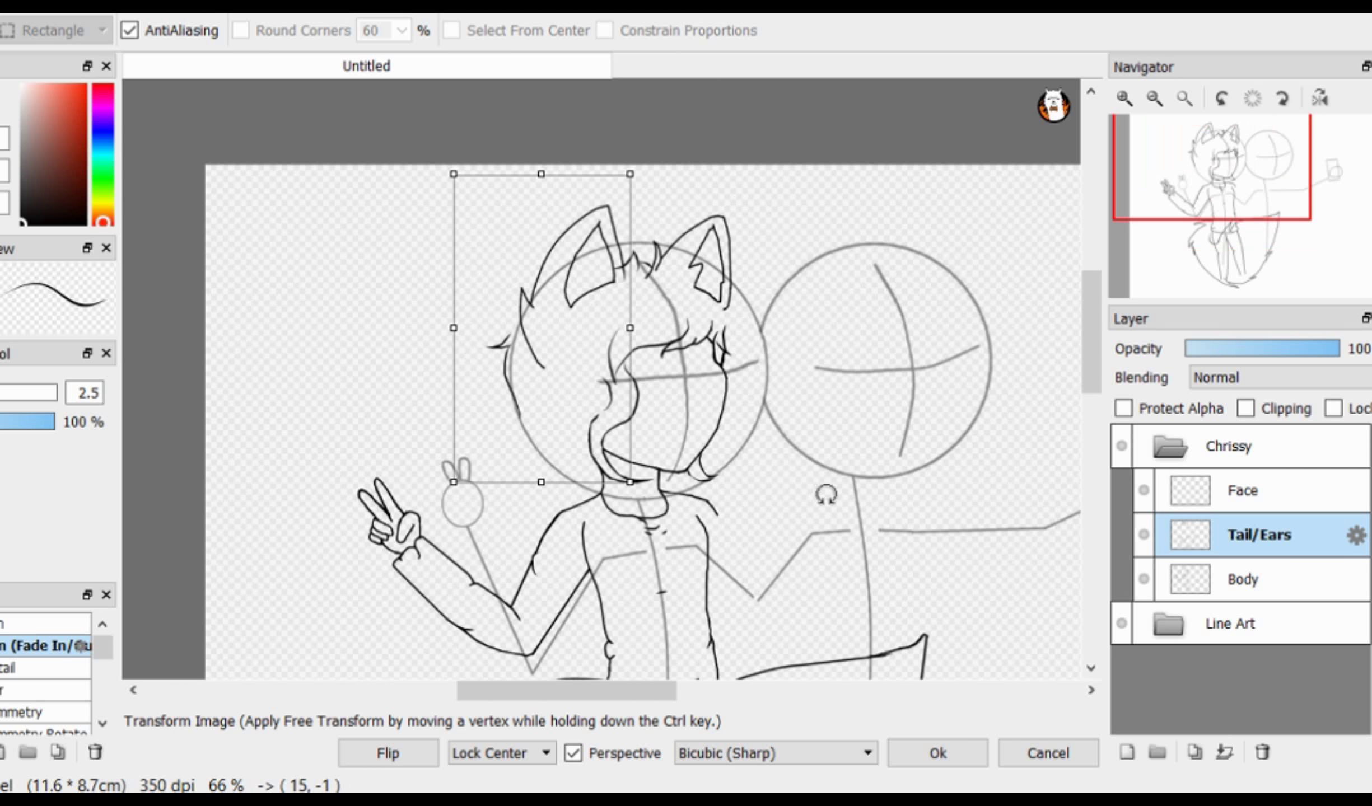
left_click(938, 753)
Step: Transform the selected side hair on the Body layer, moving it about 29 px inward and 20 px down, and apply
left_click(1342, 577)
scroll(546, 420, "up", 2)
key("ctrl+t")
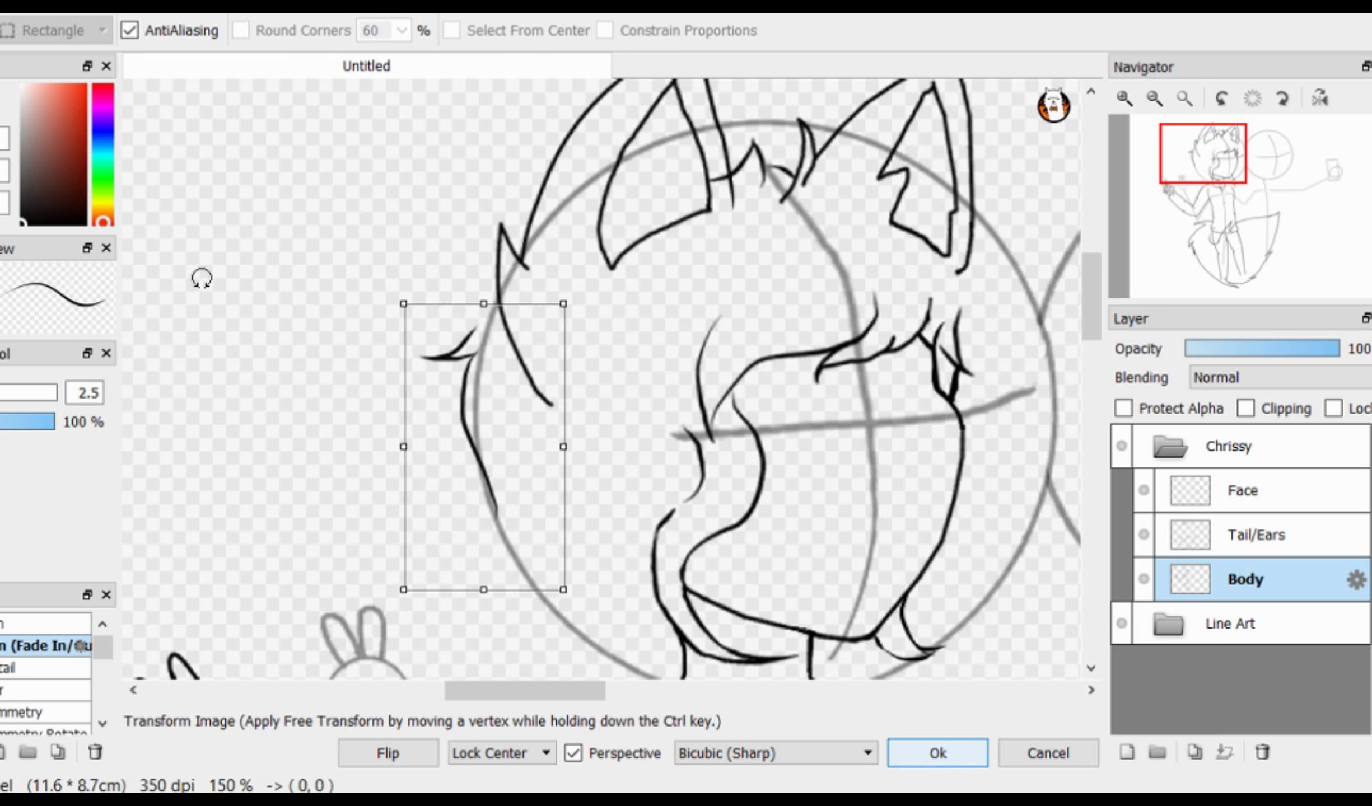
scroll(670, 416, "down", 2)
scroll(637, 427, "up", 1)
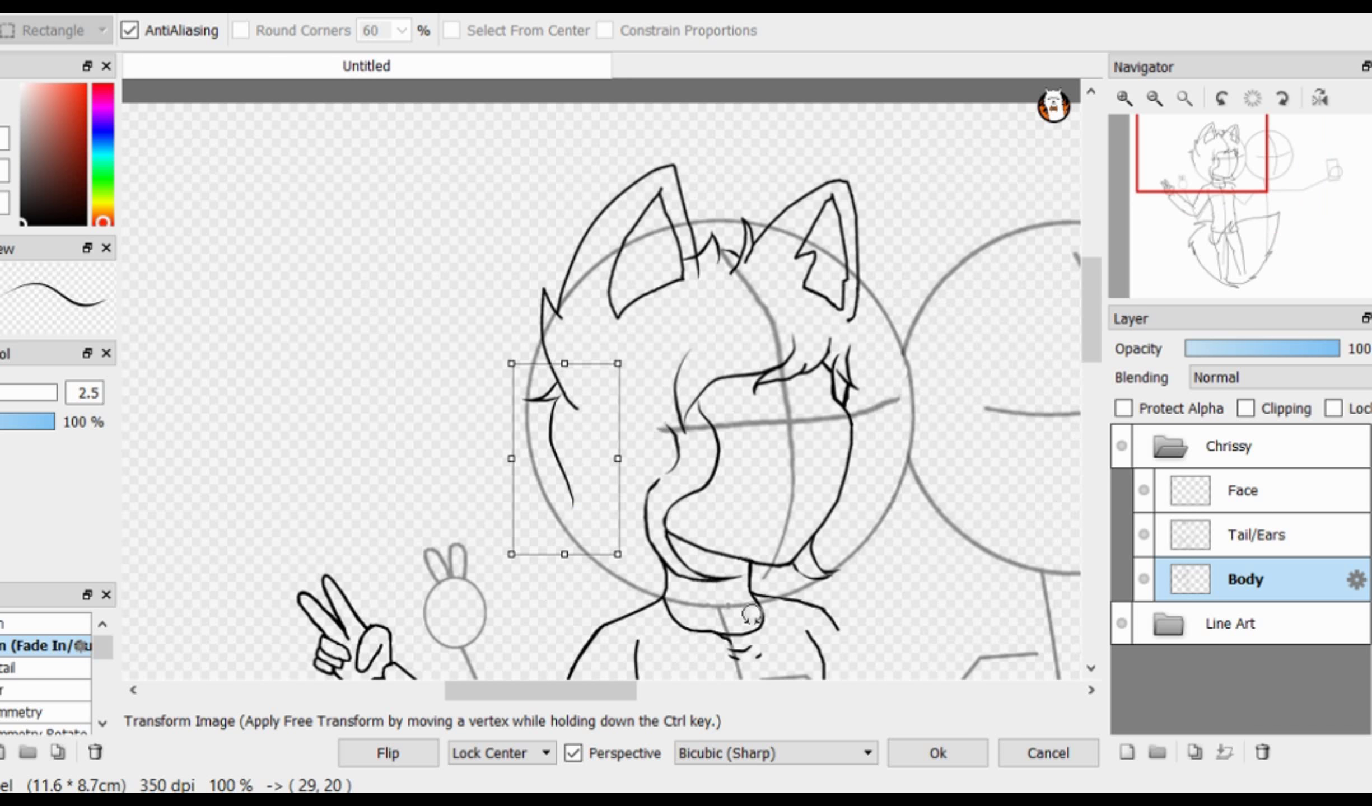
left_click(938, 754)
Step: Erase the hair line crossing into the first ear and the hair spike beside the second ear, working across the Body and Tail/Ears layers
key("b")
scroll(583, 328, "down", 1)
scroll(653, 287, "up", 6)
key("e")
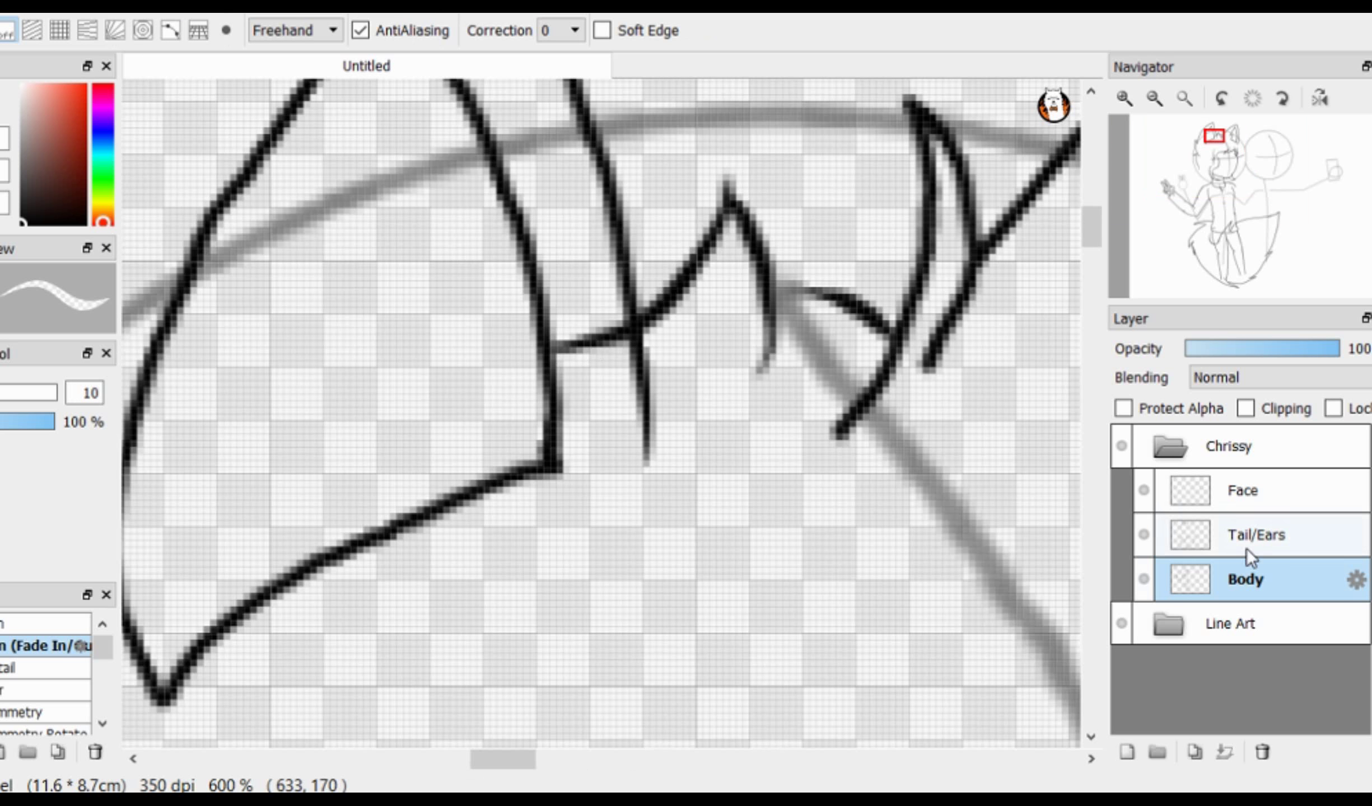
left_click(1246, 550)
scroll(632, 420, "down", 5)
mouse_move(603, 359)
left_mouse_down()
mouse_move(566, 344)
mouse_move(618, 351)
left_mouse_up()
key("ctrl+Down")
scroll(696, 269, "up", 1)
key("b")
scroll(663, 301, "up", 2)
key("ctrl+Up")
key("e")
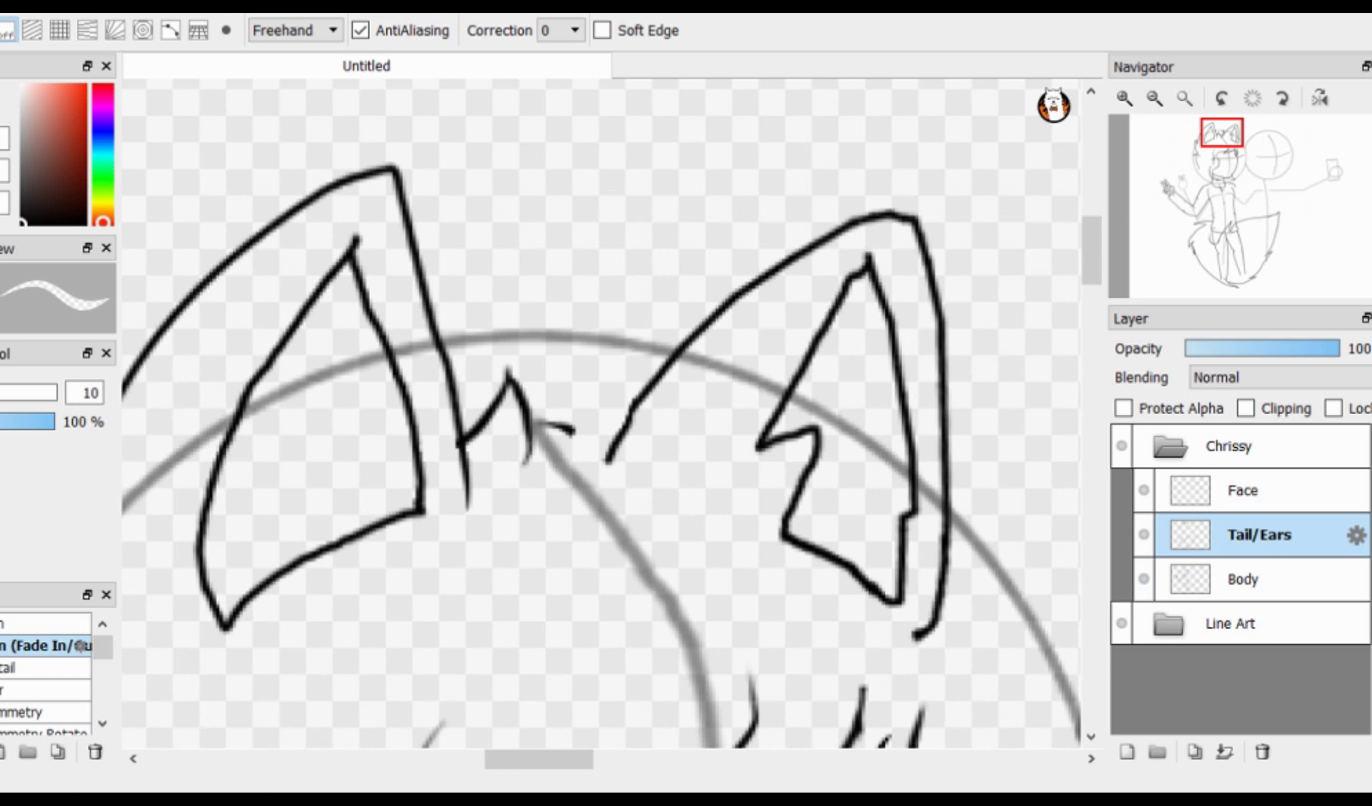
Step: On the Body layer, draw the hairline between the two ears and pointed hair strands across the base of the second ear
key("b")
scroll(751, 409, "up", 4)
left_click(1161, 588)
scroll(621, 408, "down", 3)
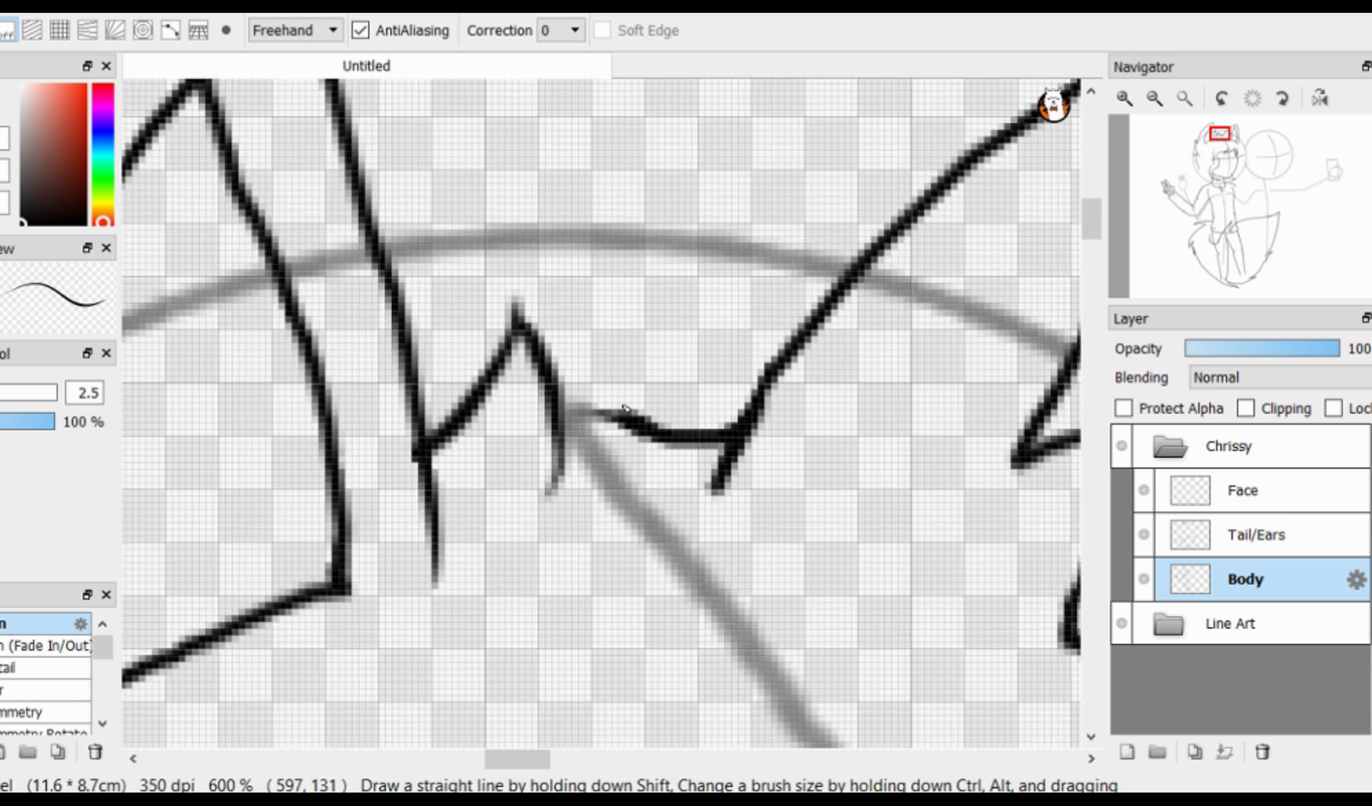
scroll(648, 437, "down", 1)
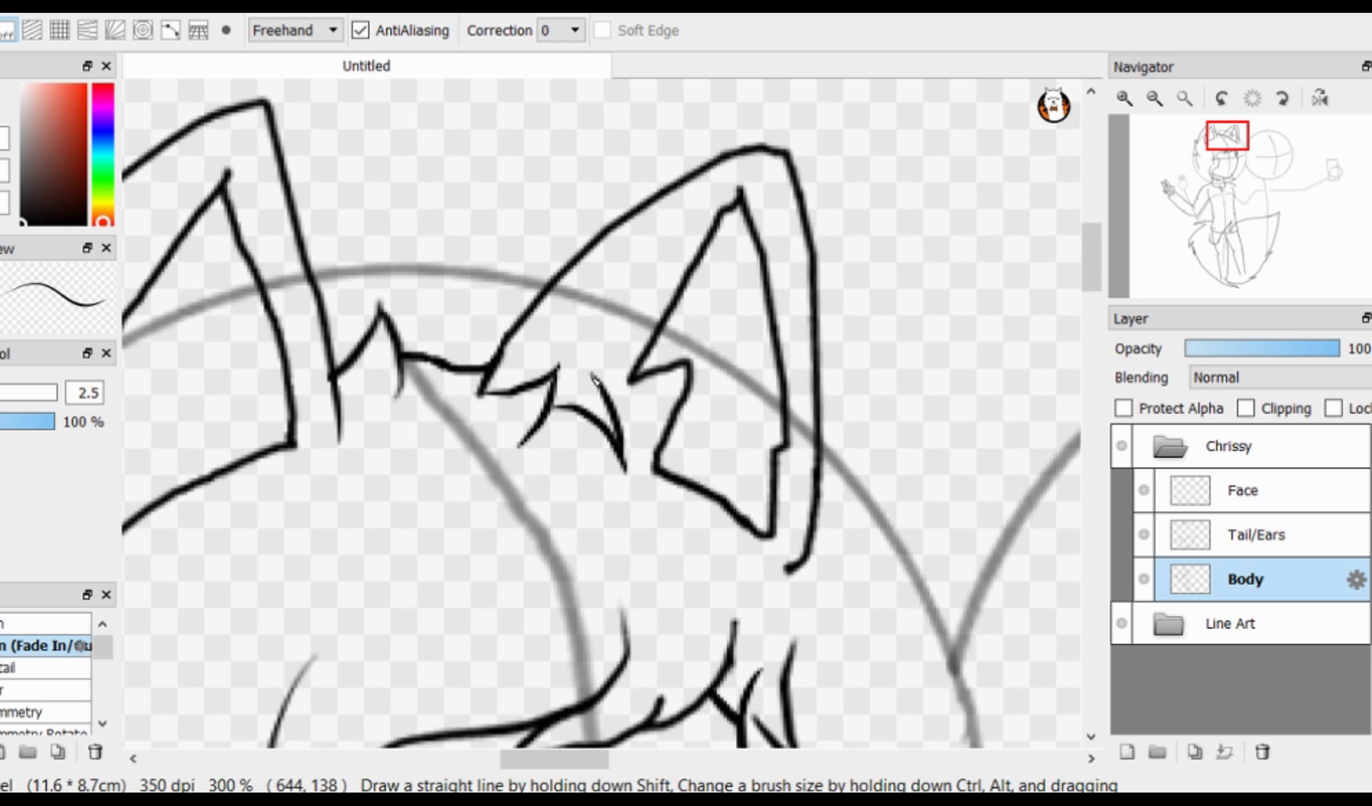
scroll(664, 521, "up", 1)
scroll(585, 464, "down", 4)
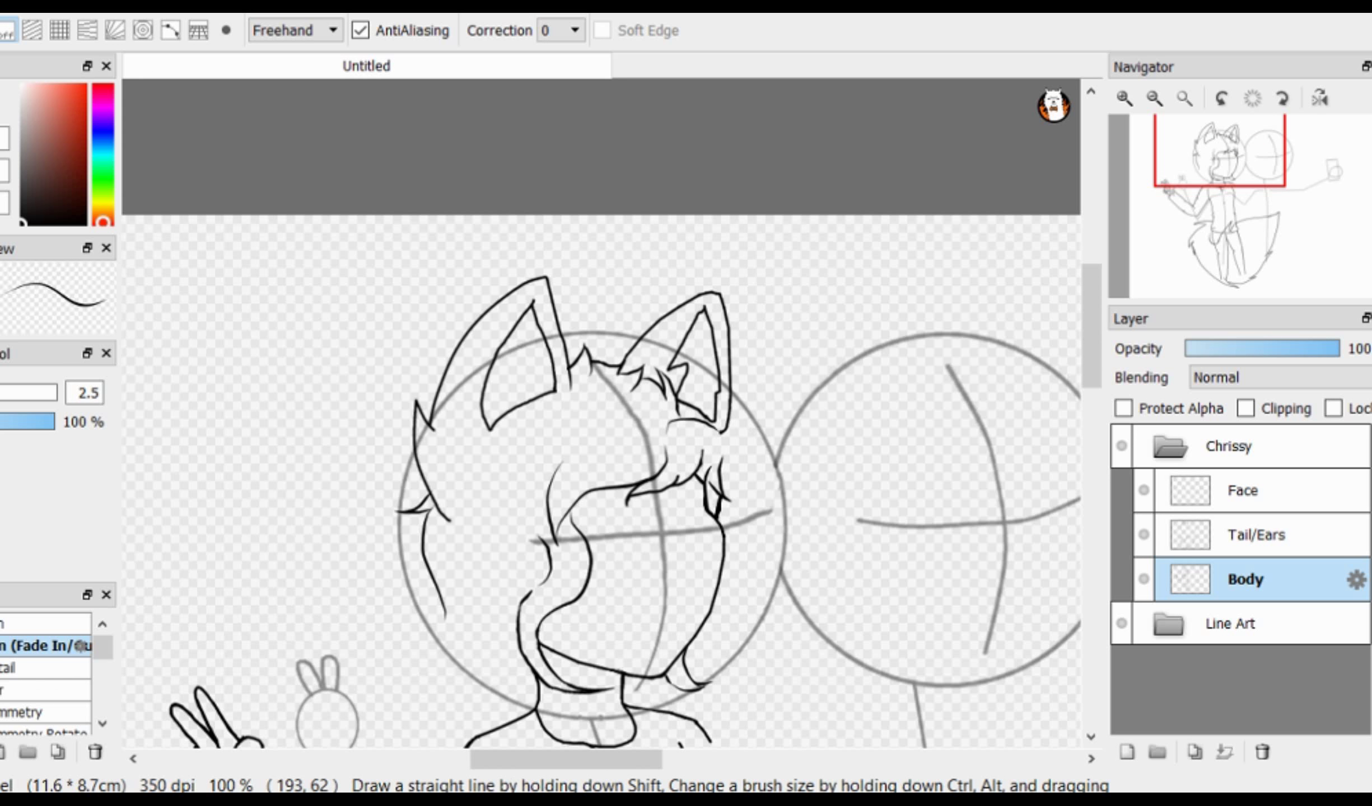
Step: Erase the lower strand of the outer side hair and redraw it curving inward toward the face
scroll(717, 385, "up", 4)
scroll(842, 374, "down", 5)
scroll(713, 374, "up", 3)
scroll(296, 185, "down", 2)
scroll(295, 185, "down", 3)
scroll(554, 350, "up", 5)
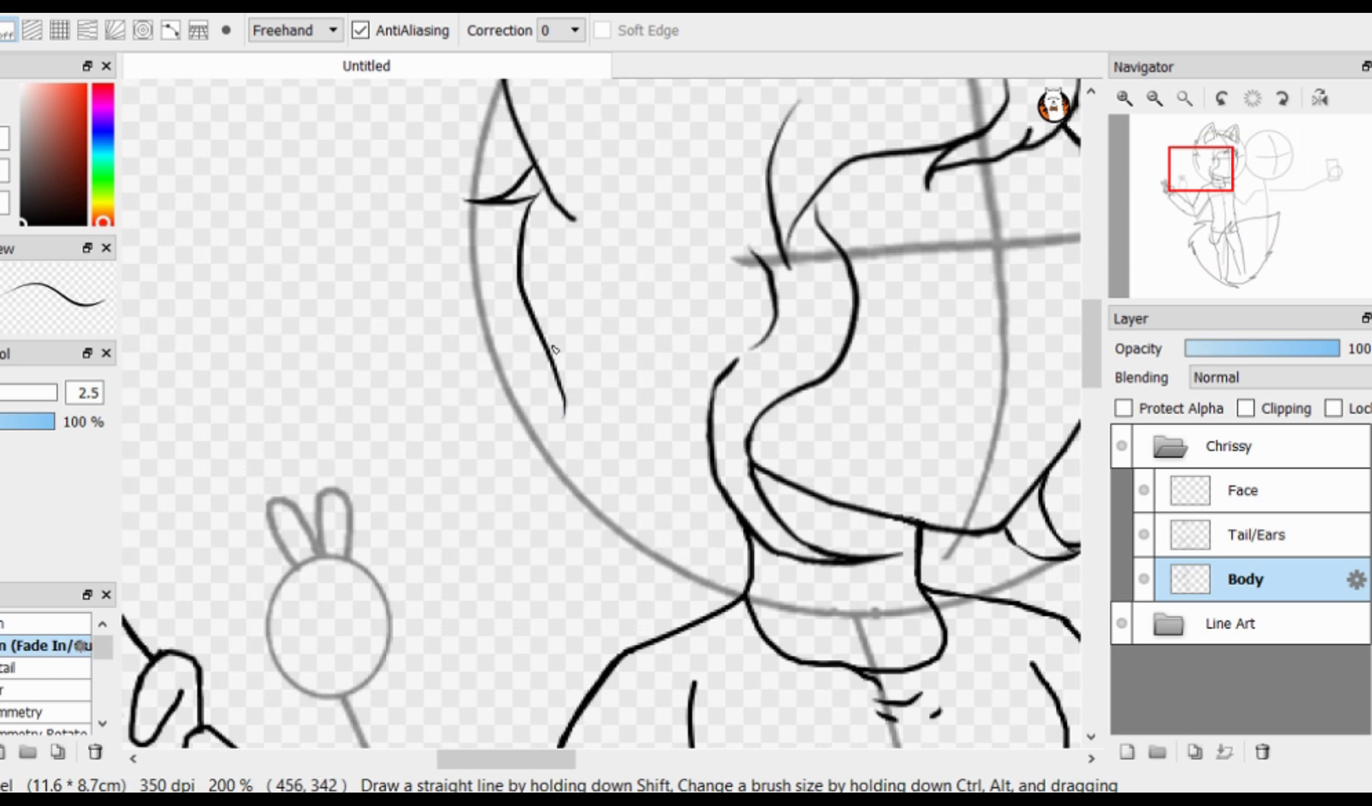
scroll(526, 336, "up", 2)
scroll(576, 325, "down", 1)
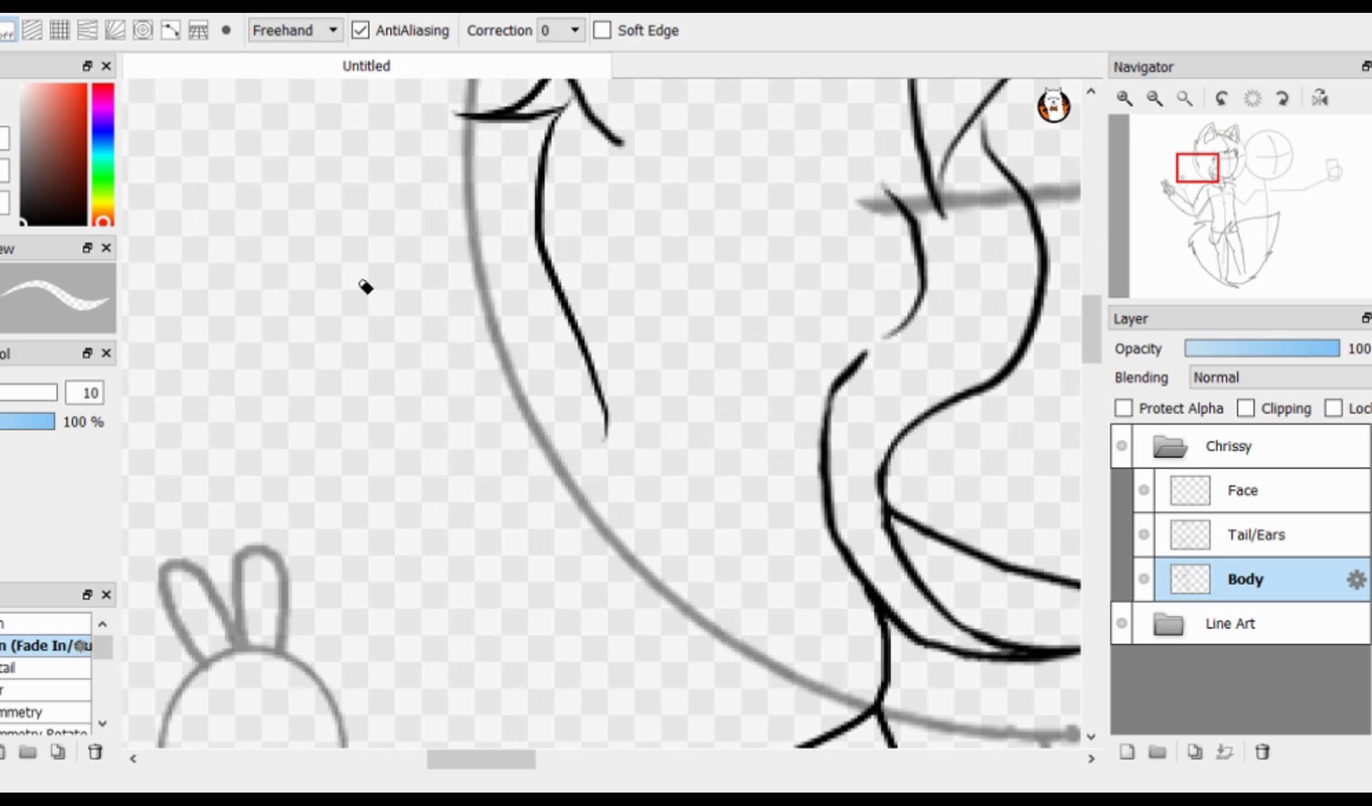
scroll(582, 330, "down", 1)
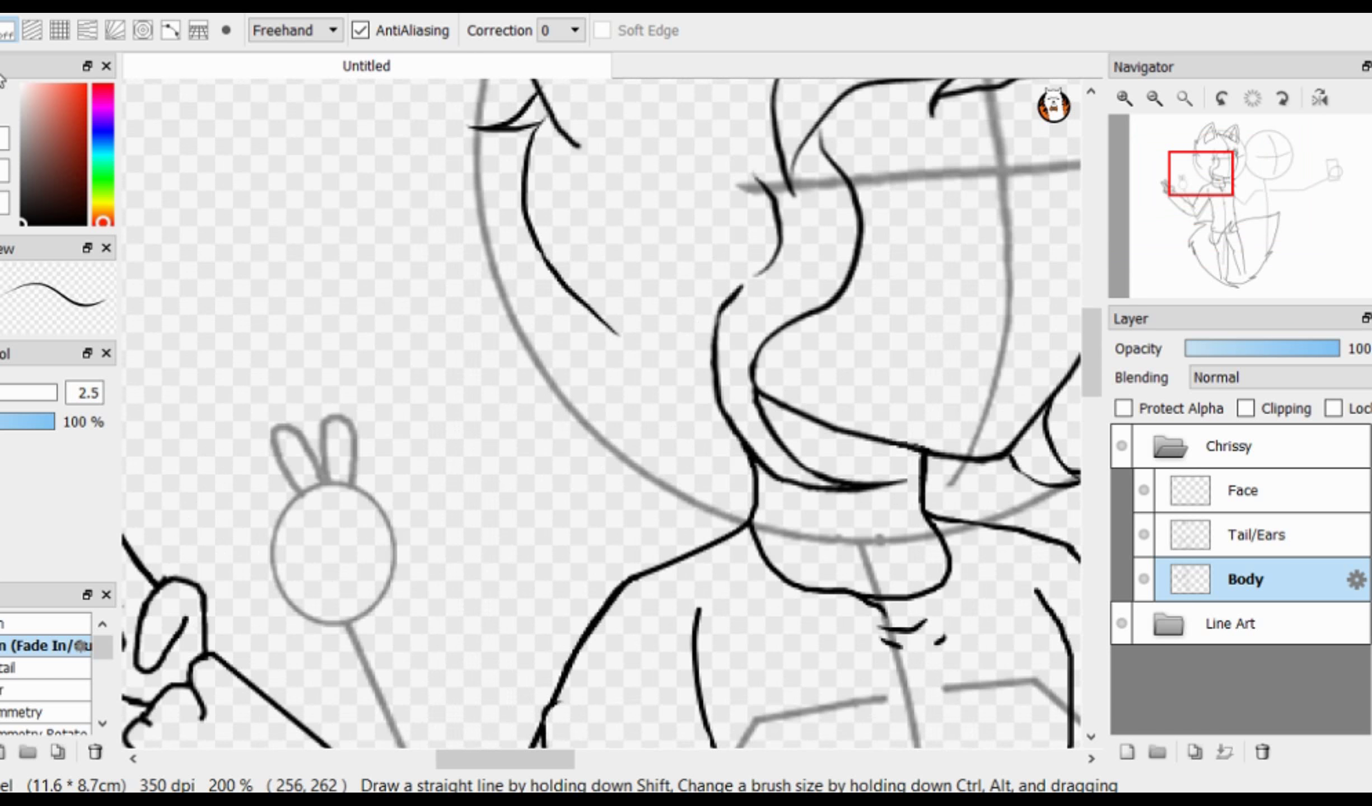
Step: Set the pen size to 3 and draw the long side-hair lock down from the redrawn strand
scroll(508, 300, "up", 1)
key("bracketright")
scroll(502, 508, "up", 2)
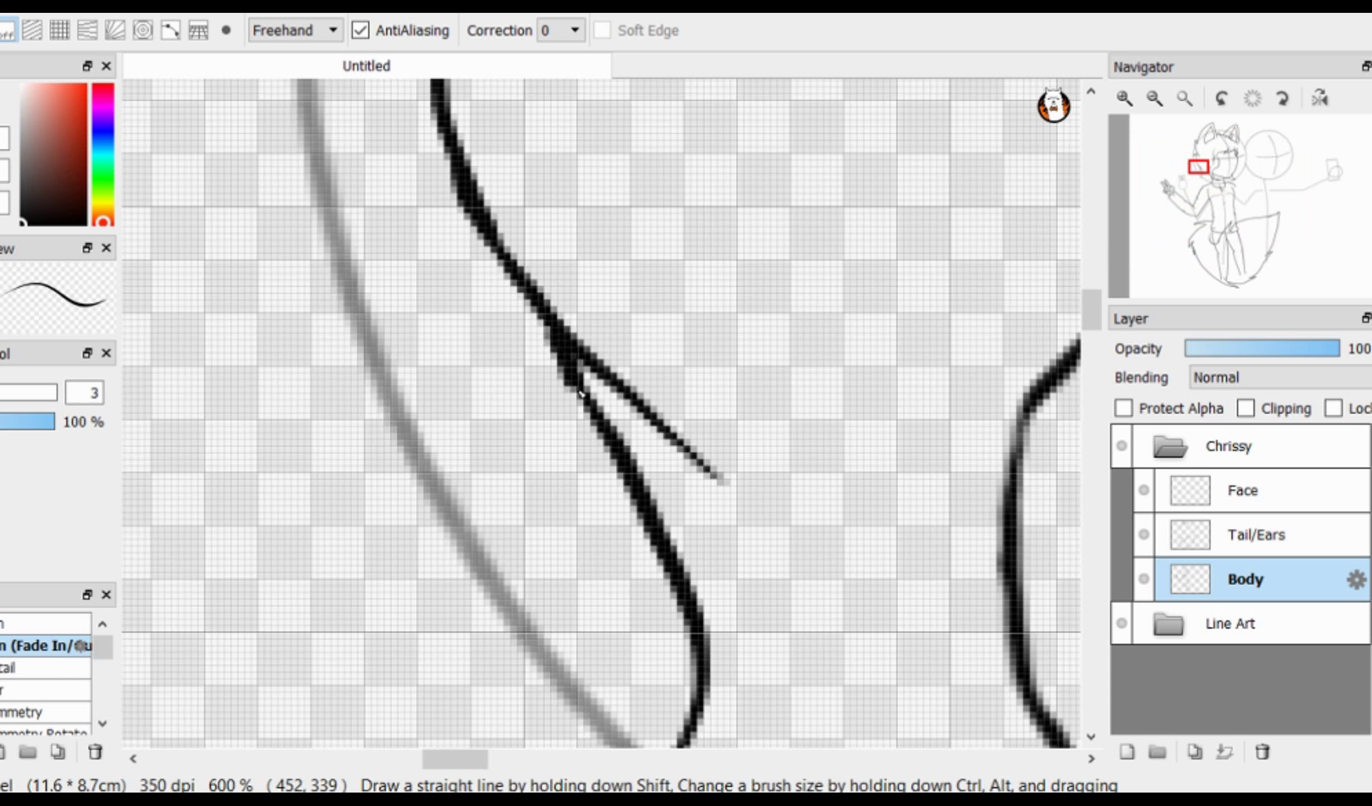
scroll(582, 394, "down", 6)
scroll(603, 468, "up", 4)
scroll(649, 222, "down", 2)
Step: Draw the overlapping pointed tips of the side hair down to the shoulder of the raised arm
scroll(649, 223, "down", 3)
scroll(670, 413, "up", 6)
scroll(671, 414, "down", 1)
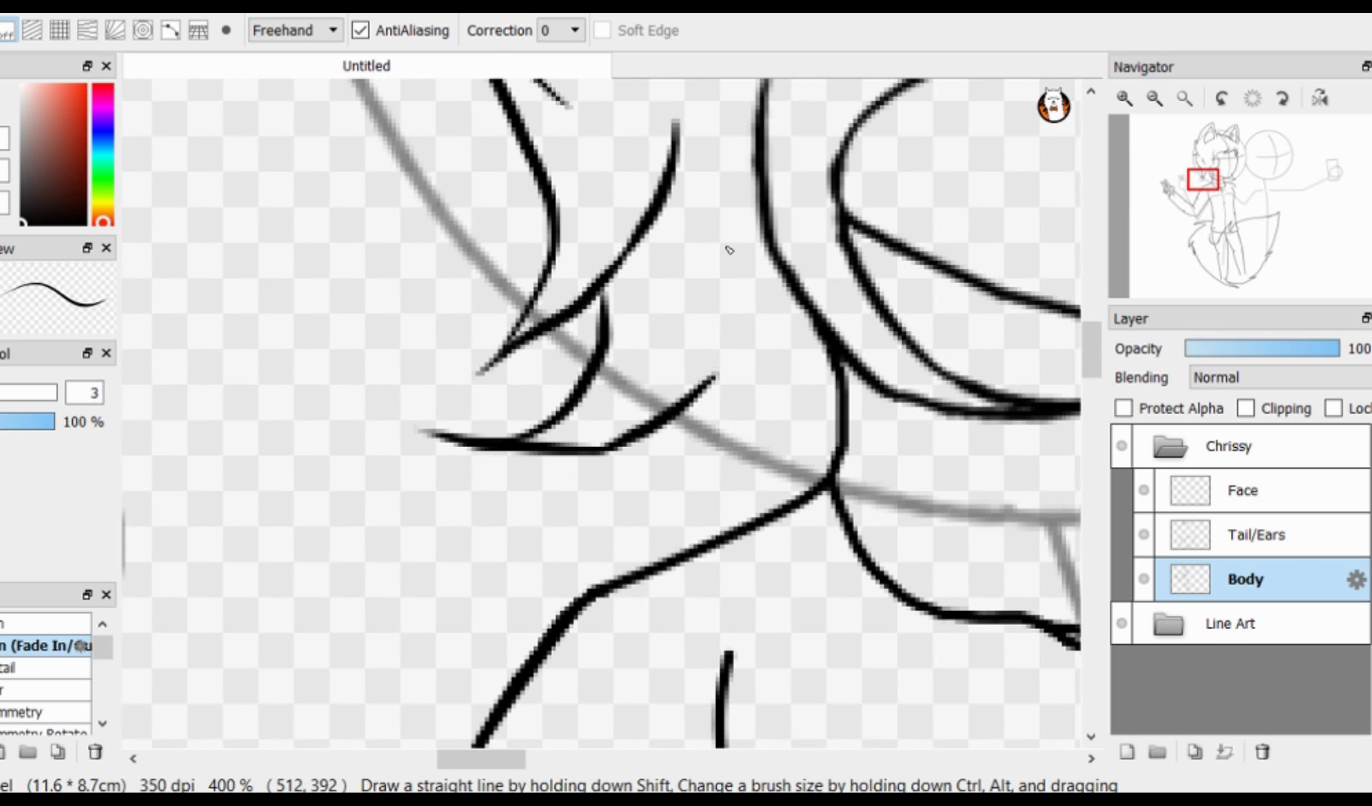
scroll(729, 250, "up", 1)
scroll(567, 438, "down", 4)
scroll(637, 412, "up", 4)
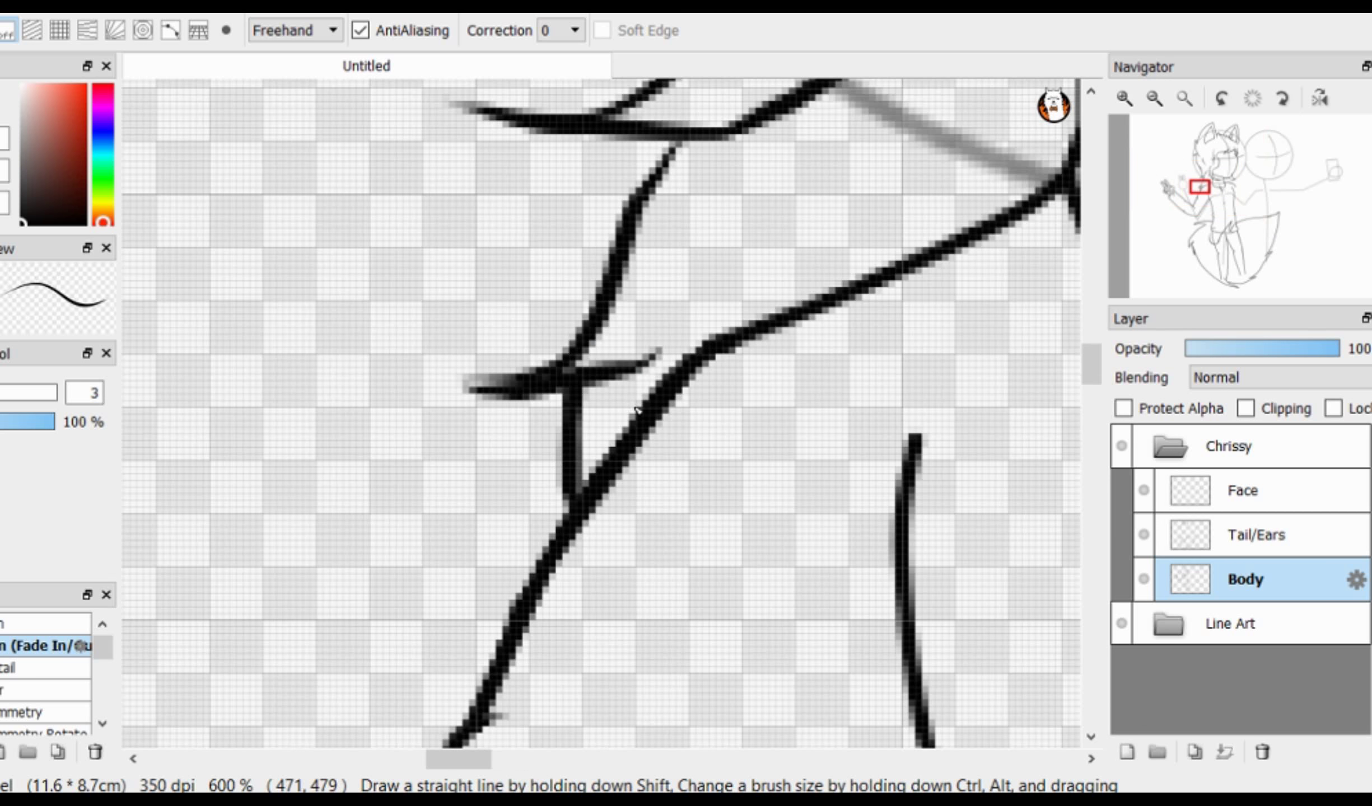
Step: Draw a curved, spiky tuft in the gap between the raised upper arm and the torso
scroll(638, 411, "down", 6)
scroll(638, 437, "up", 6)
scroll(640, 464, "down", 1)
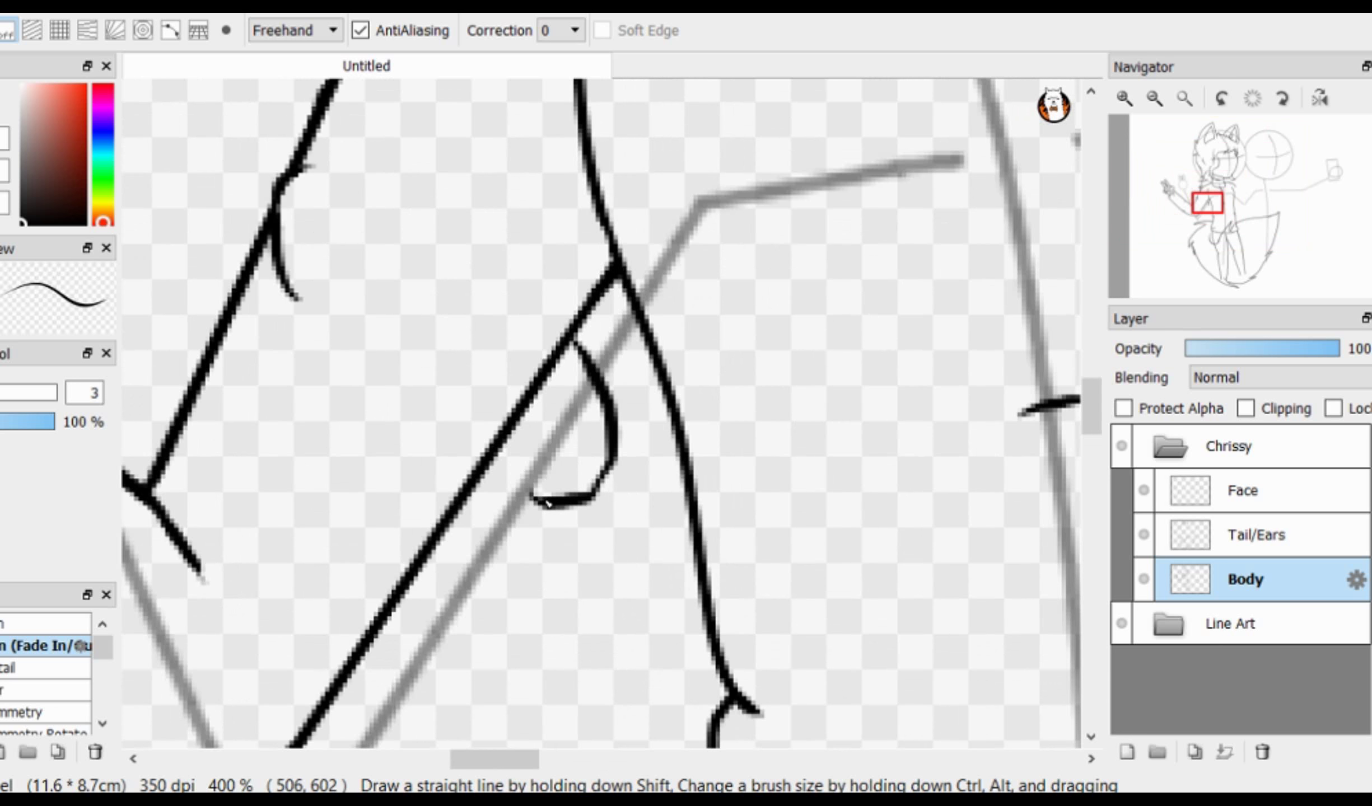
scroll(574, 456, "up", 1)
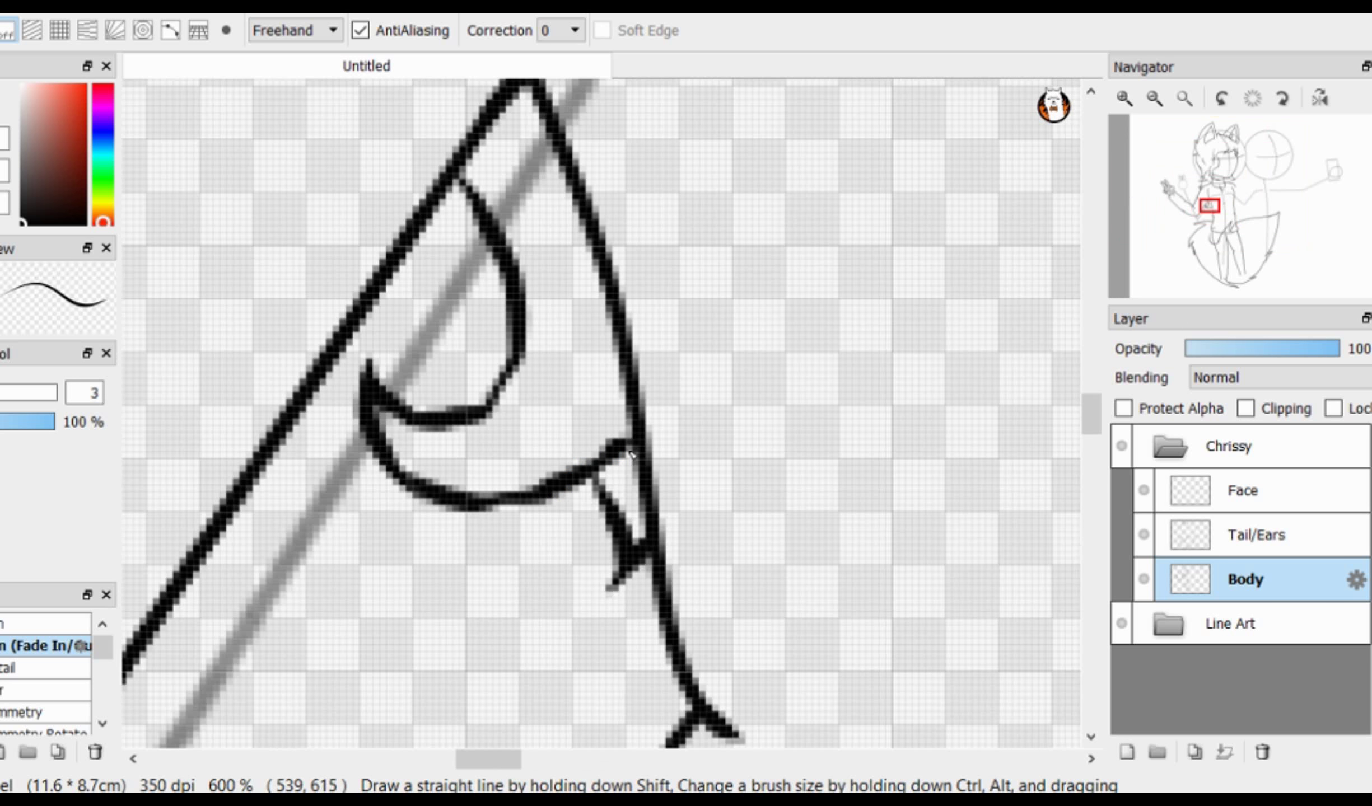
scroll(632, 455, "down", 4)
scroll(672, 437, "up", 6)
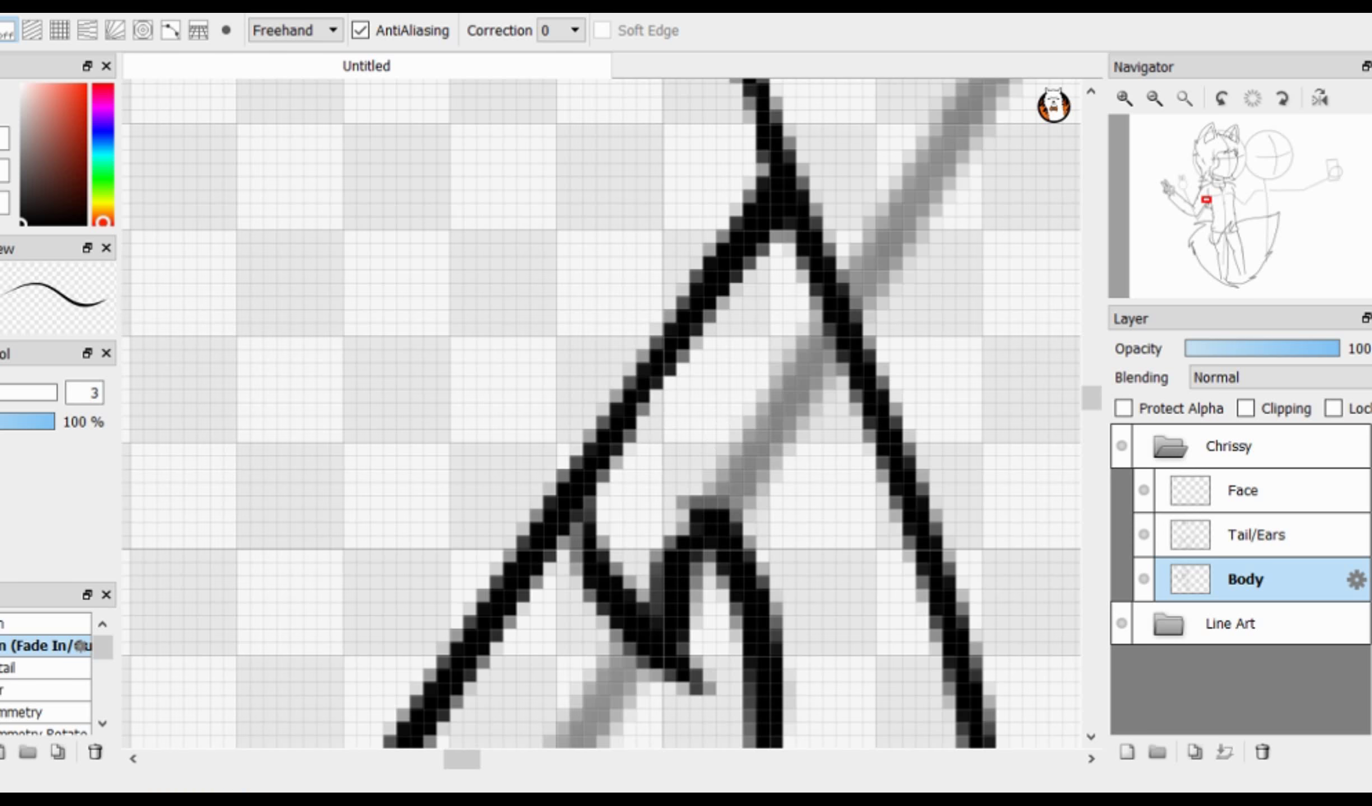
scroll(726, 413, "down", 6)
scroll(726, 413, "up", 6)
scroll(451, 446, "down", 1)
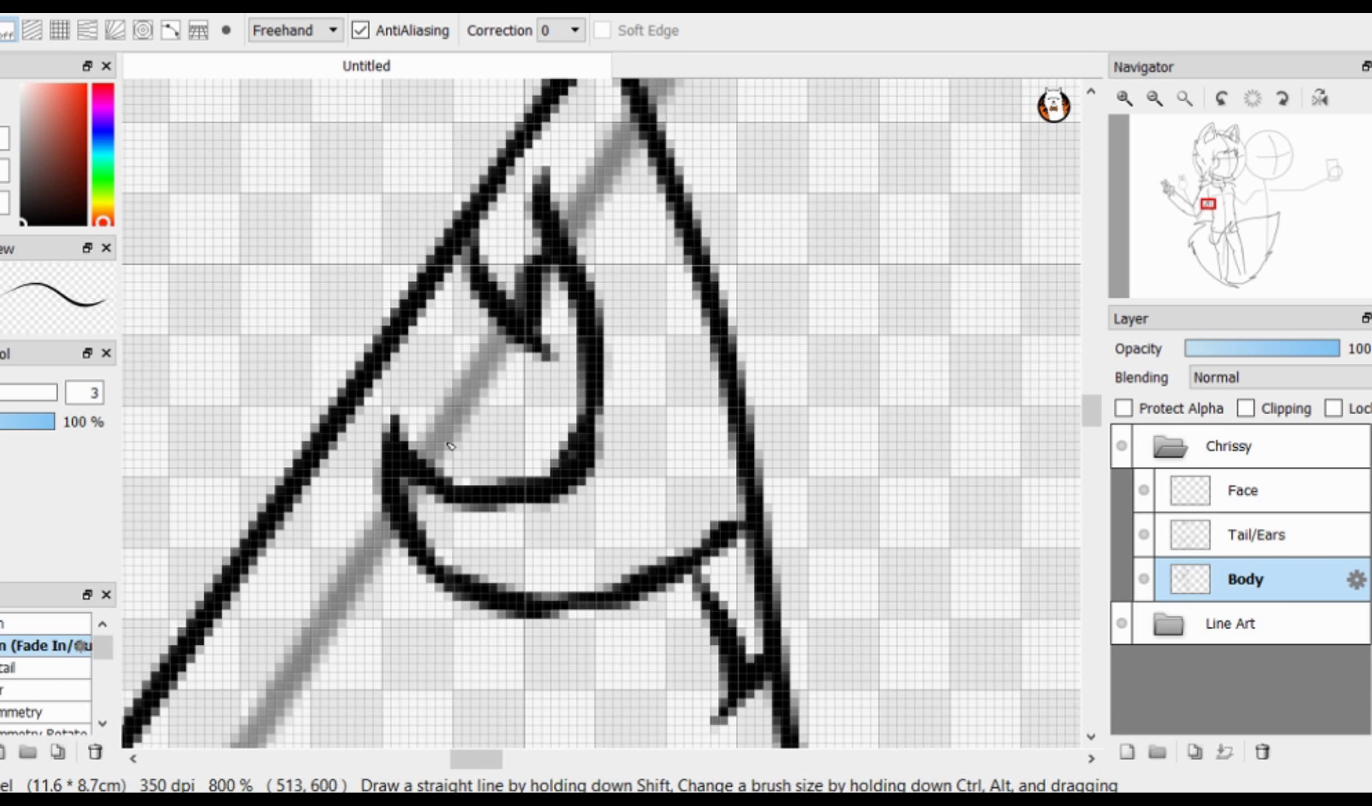
scroll(683, 475, "down", 3)
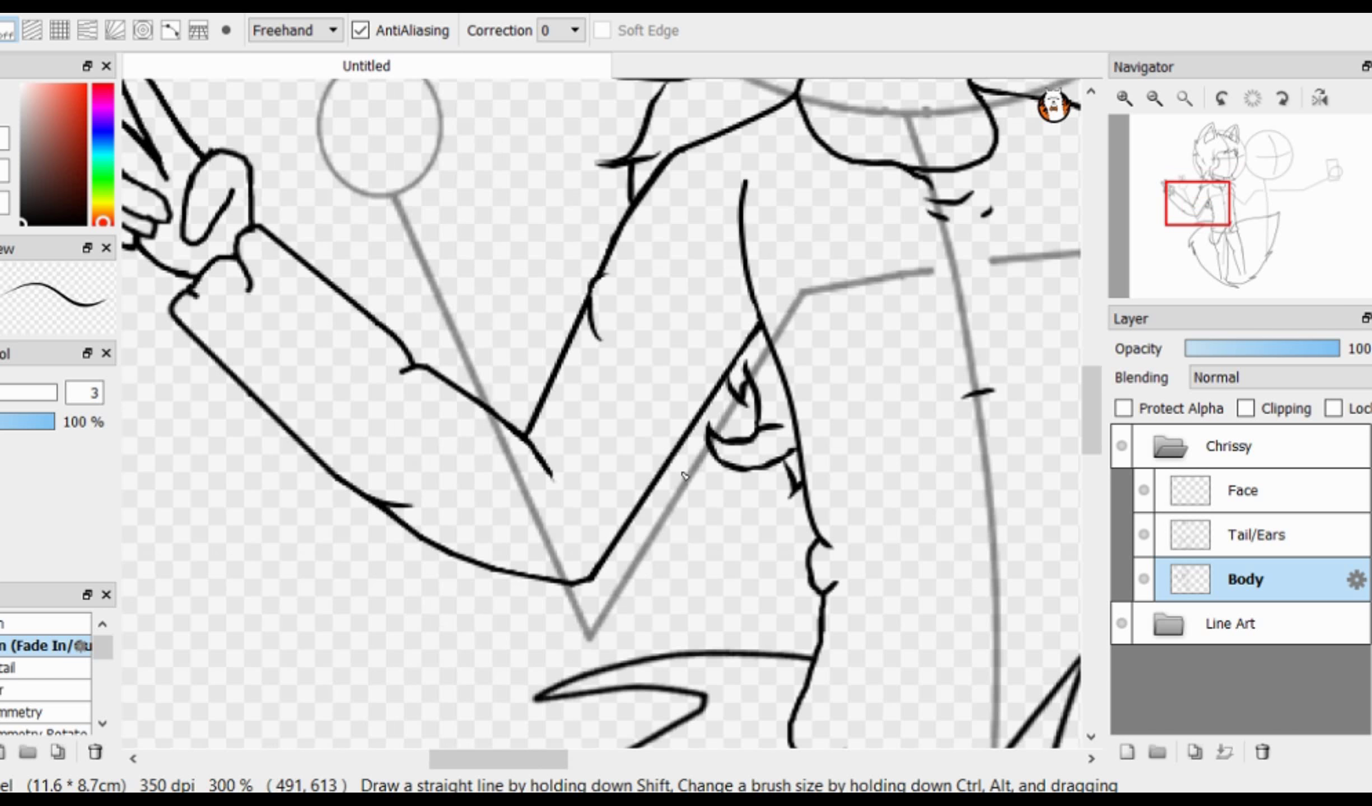
Step: Add a short side spike to the underarm tuft and erase its curved lower strands
scroll(683, 475, "up", 3)
key("e")
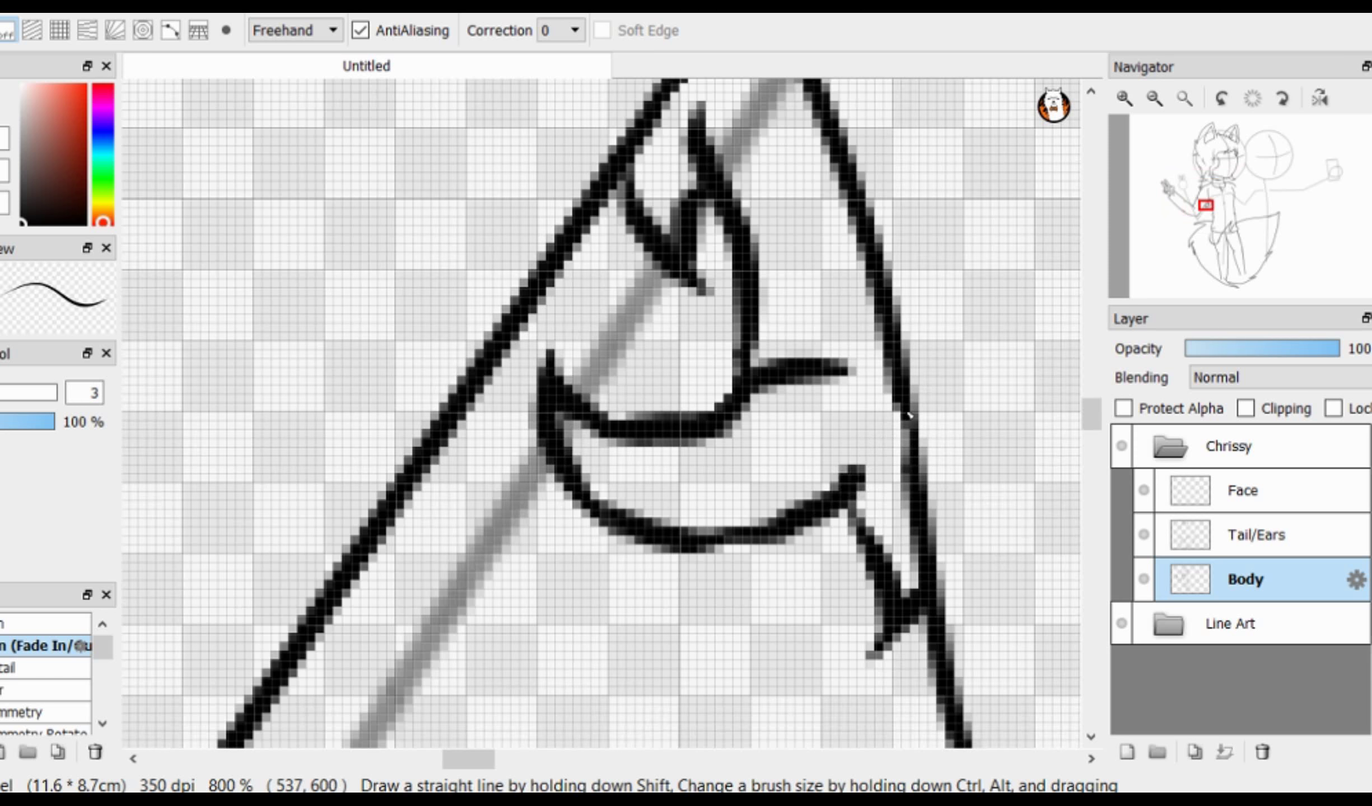
scroll(448, 487, "down", 6)
scroll(448, 488, "up", 5)
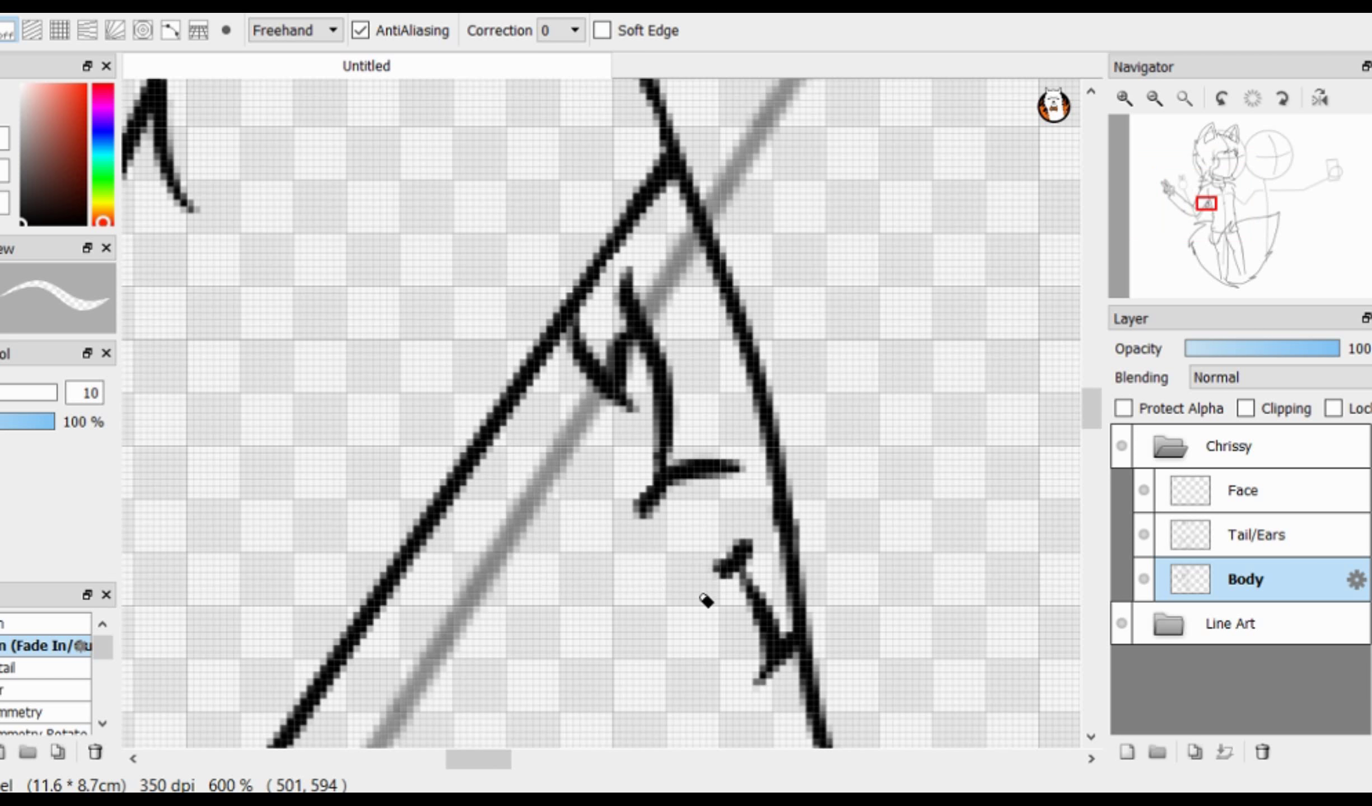
Step: Redraw the lower underarm tuft with a downward point and a strand toward the torso, and erase the short side spike
key("b")
left_click_drag(652, 485, 614, 665)
left_click_drag(620, 603, 740, 555)
scroll(671, 488, "down", 4)
scroll(671, 488, "up", 3)
key("e")
left_click_drag(660, 517, 703, 513)
key("b")
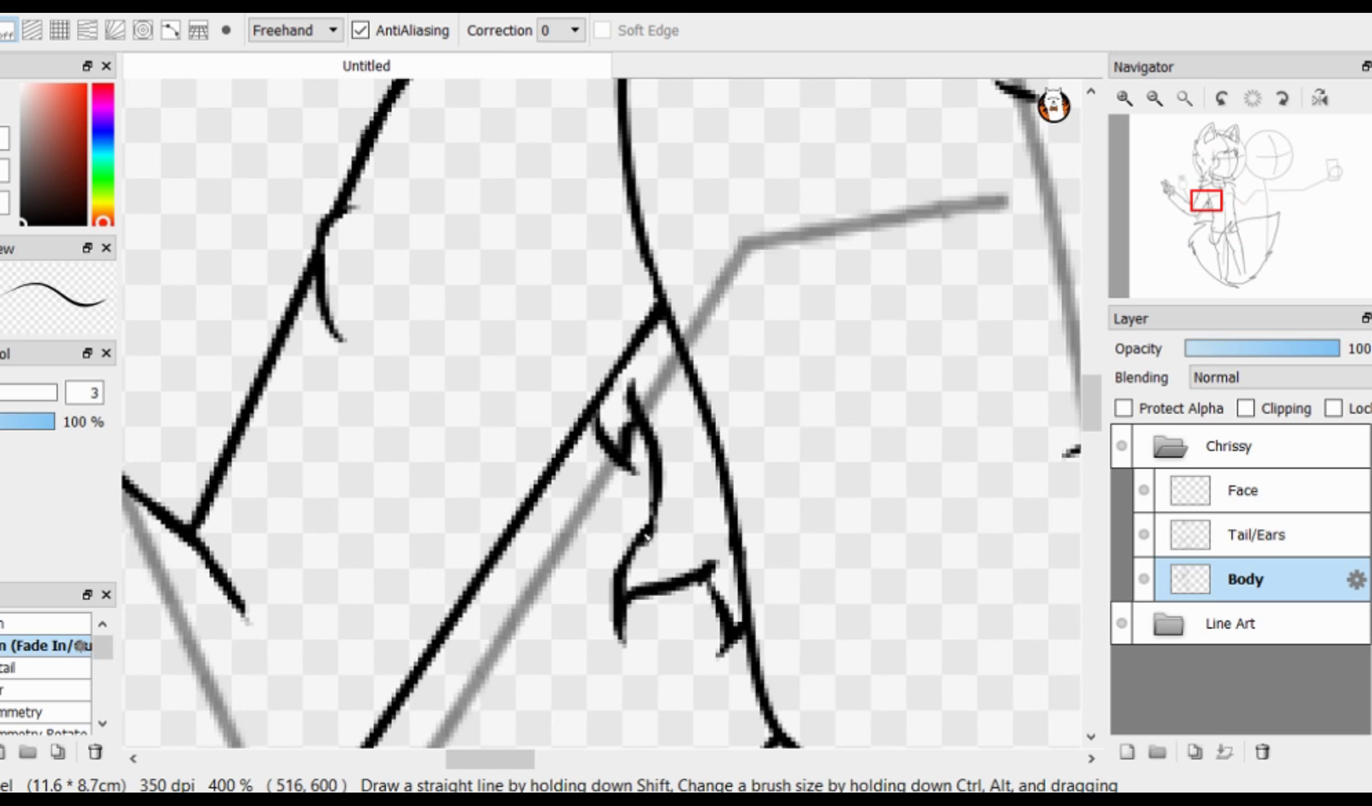
Step: Erase a small stray piece of the underarm tuft beside the torso outline, and set the pen size to 2.5
scroll(647, 537, "down", 1)
scroll(659, 490, "up", 6)
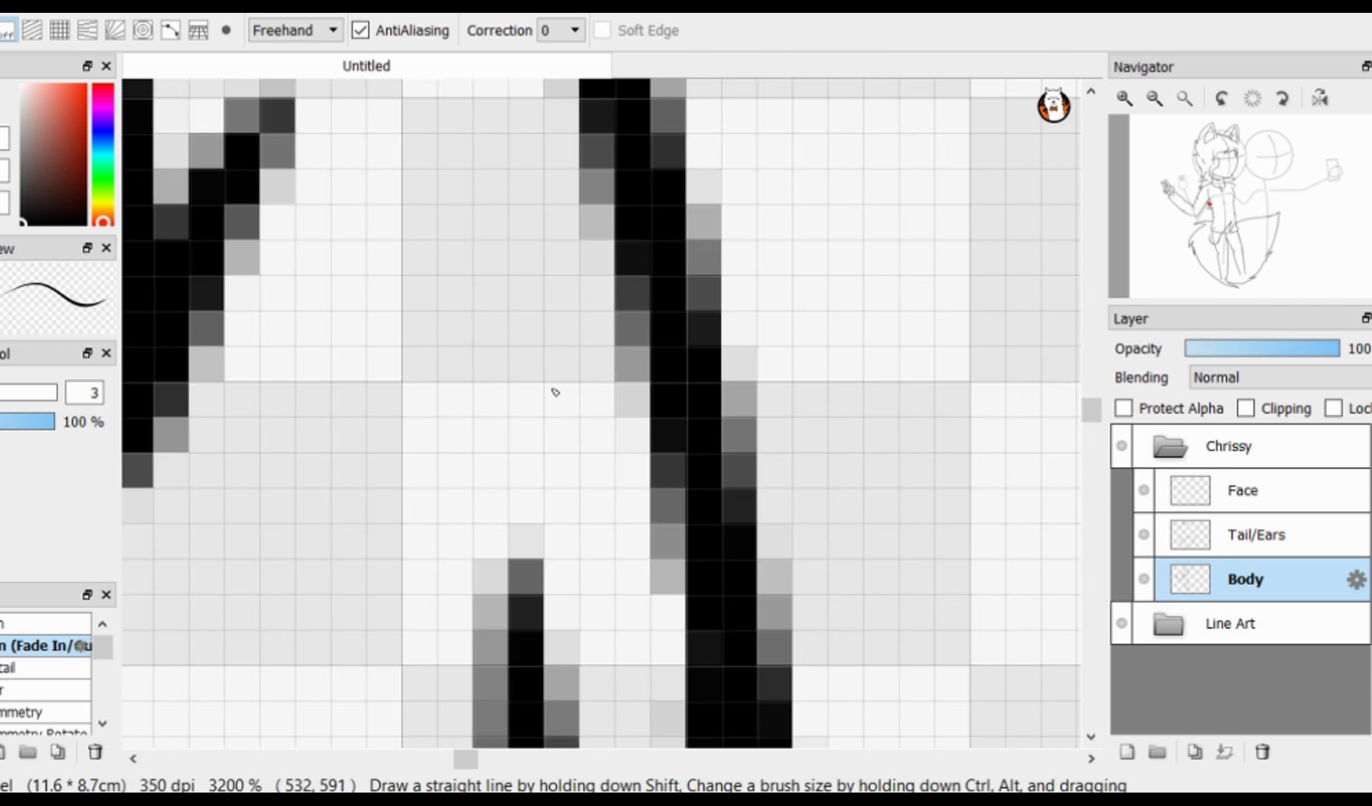
scroll(555, 392, "down", 8)
scroll(583, 381, "up", 4)
key("e")
left_click_drag(551, 427, 534, 358)
key("b")
left_click(6, 392)
scroll(442, 417, "down", 6)
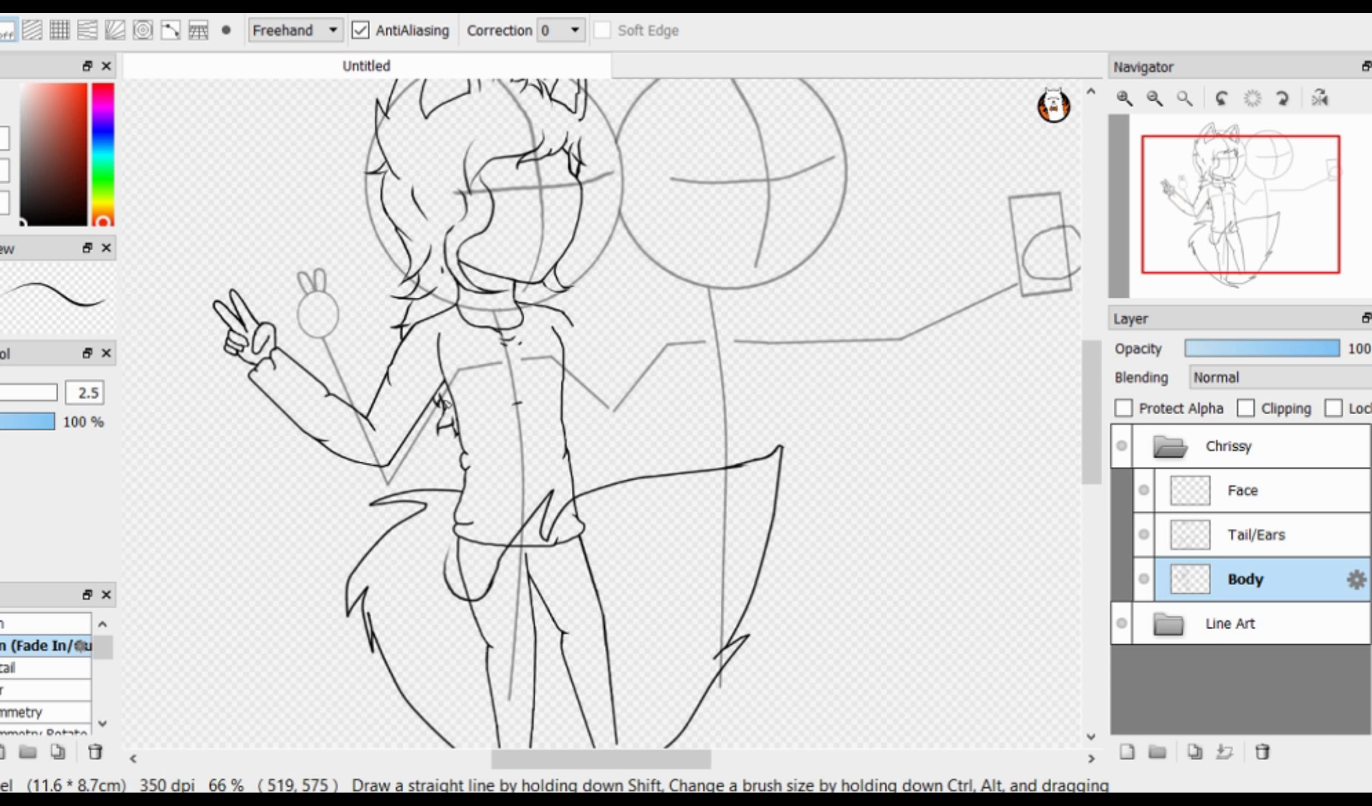
Step: Erase the outer leg line just below the rounded shape under the hem, and the first leg's inner line
left_click(17, 627)
scroll(314, 530, "down", 2)
scroll(392, 476, "up", 6)
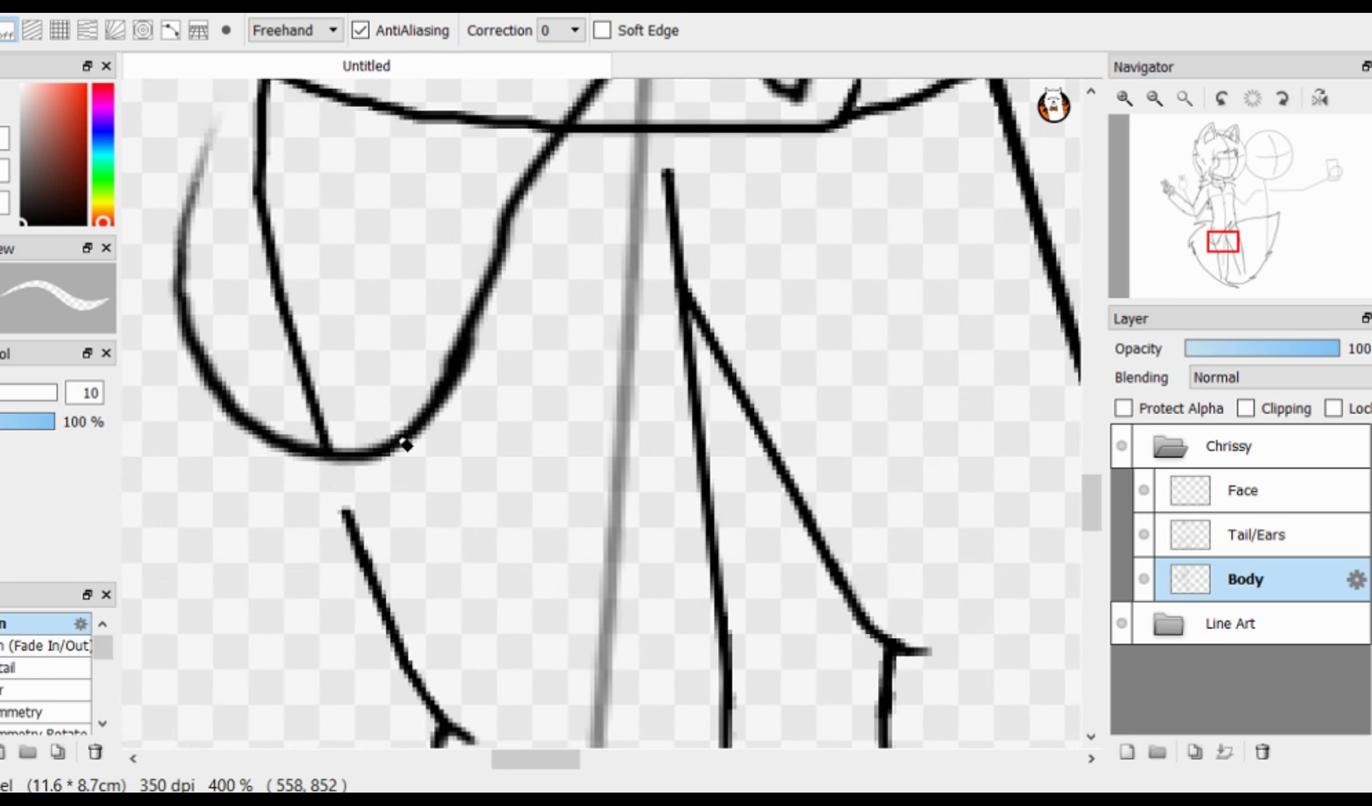
scroll(404, 444, "down", 2)
scroll(520, 483, "down", 3)
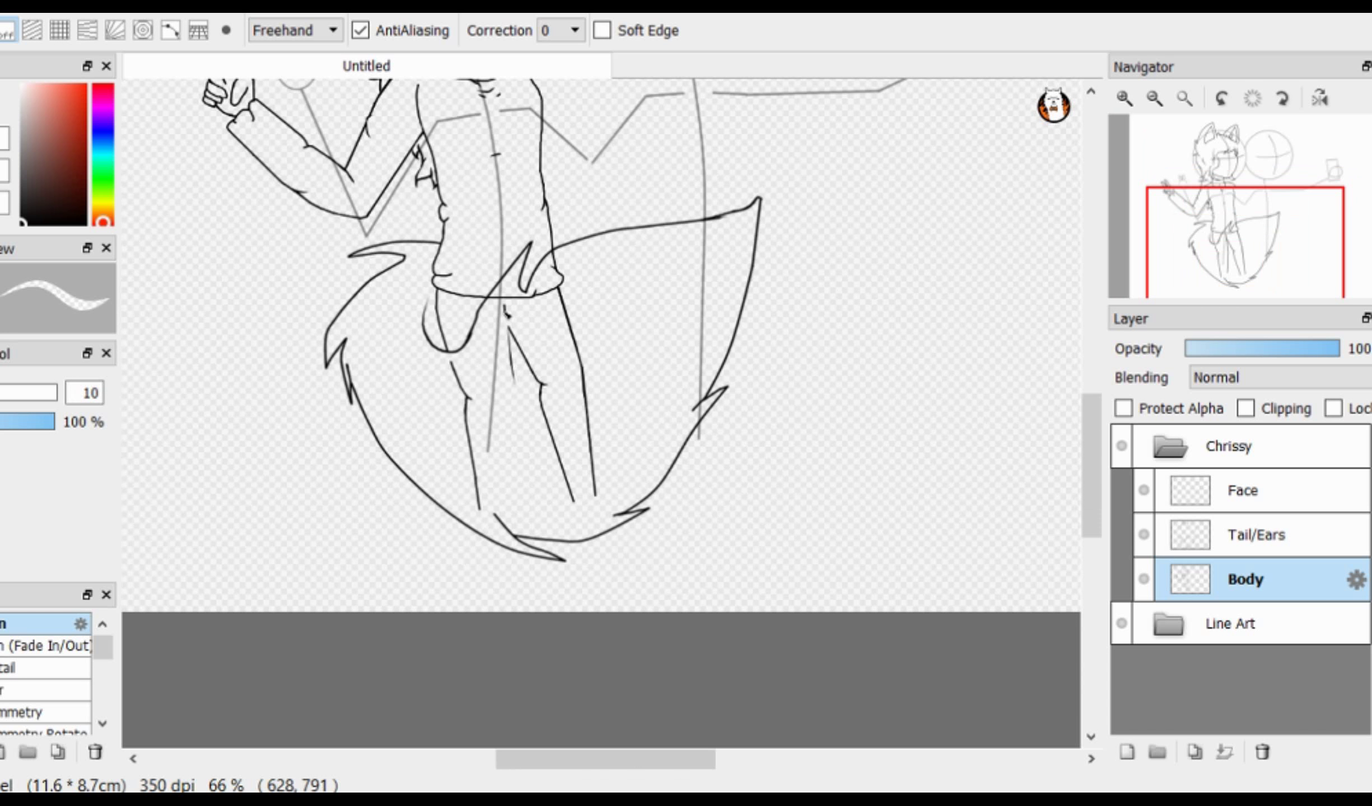
Step: Lasso the remaining leg lines below the hem on the Body layer and delete them
scroll(507, 315, "up", 2)
key("l")
left_click_drag(480, 358, 700, 742)
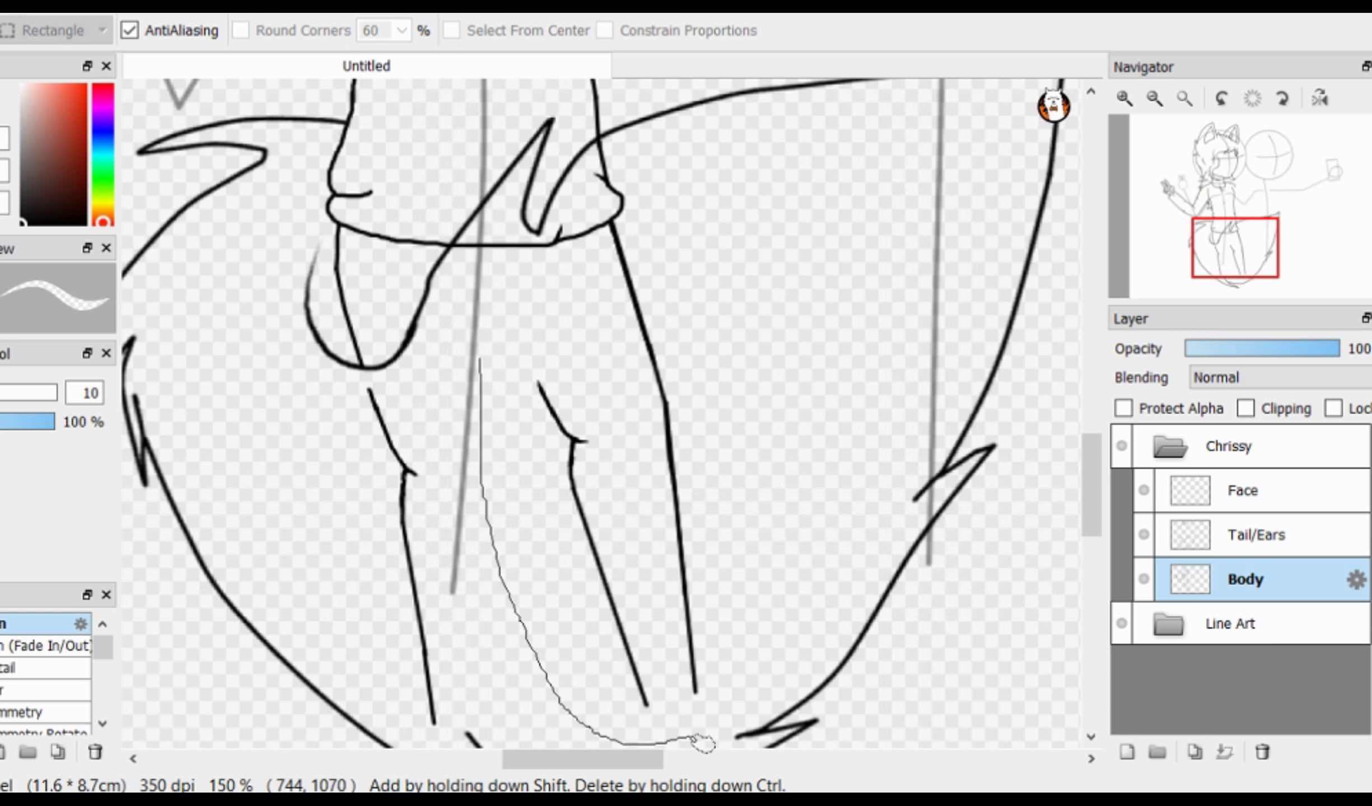
left_click_drag(374, 386, 369, 384)
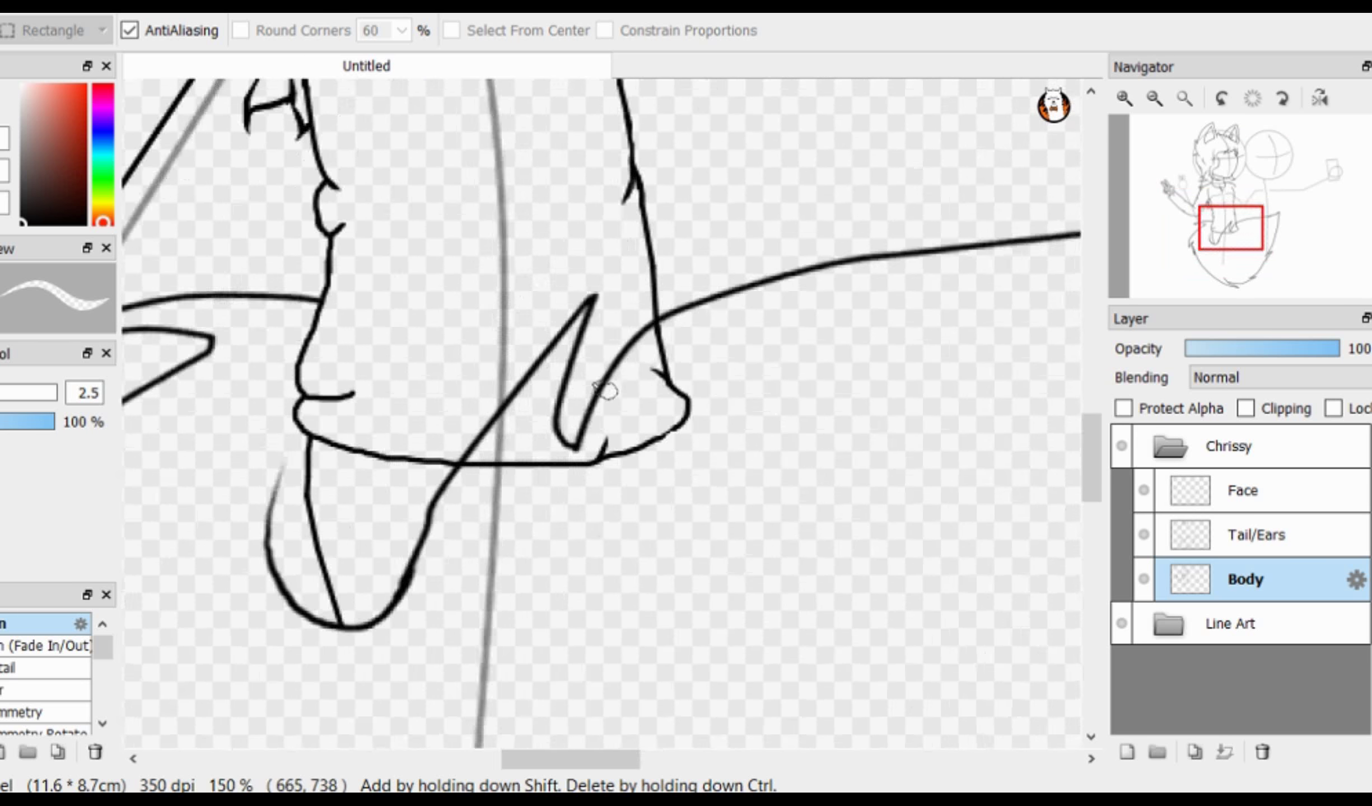
scroll(733, 260, "up", 3)
left_click_drag(403, 512, 401, 512)
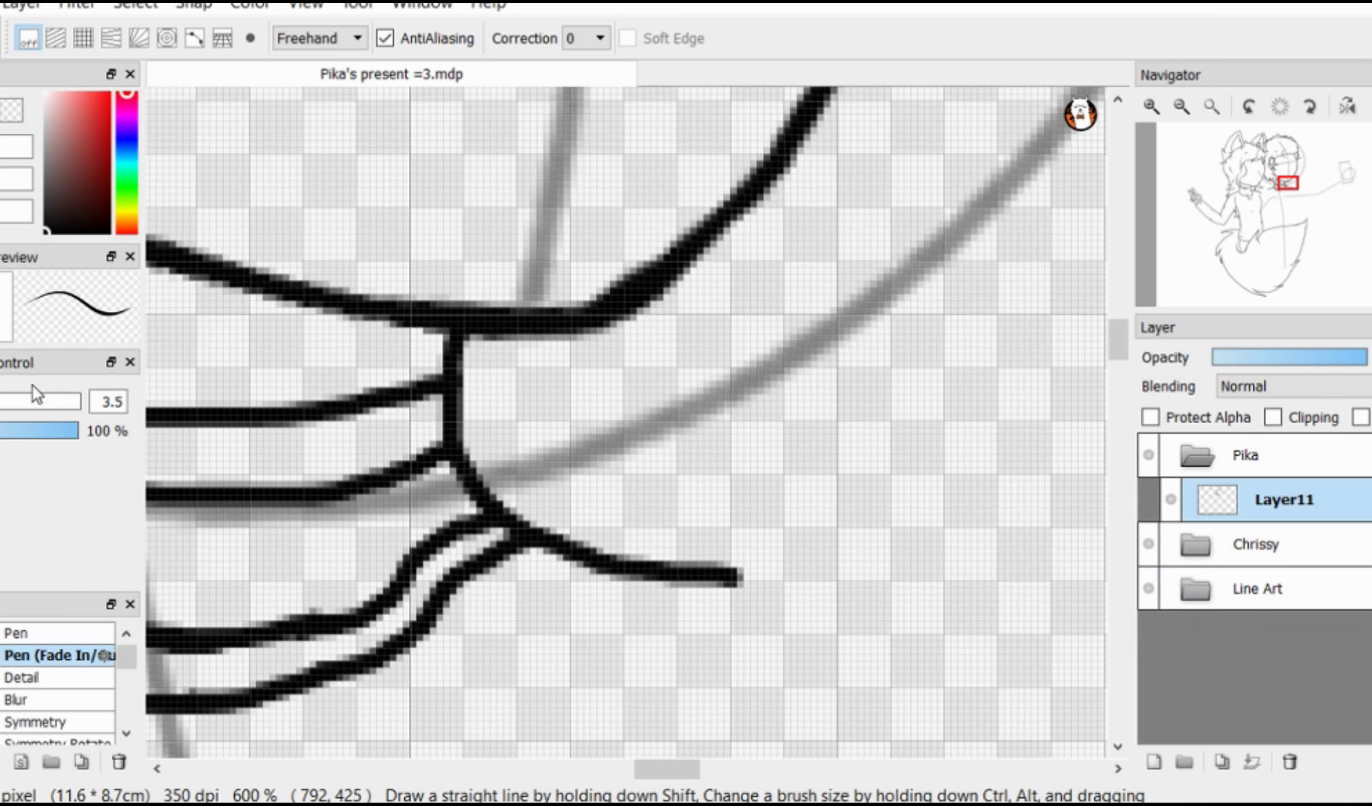
Step: Try drawing two short hair strands below Pika's jaw beside the collar, and undo them
scroll(470, 407, "down", 1)
left_click_drag(578, 388, 559, 448)
scroll(512, 416, "up", 2)
mouse_move(544, 535)
left_mouse_down()
mouse_move(595, 611)
mouse_move(492, 465)
left_mouse_up()
scroll(570, 484, "down", 4)
key("ctrl+z")
key("ctrl+z")
Step: Draw small pointed hair tufts below Pika's jaw beside the collar with pen size 3
scroll(515, 483, "up", 3)
left_click_drag(652, 522, 580, 500)
scroll(614, 484, "down", 5)
scroll(633, 514, "up", 4)
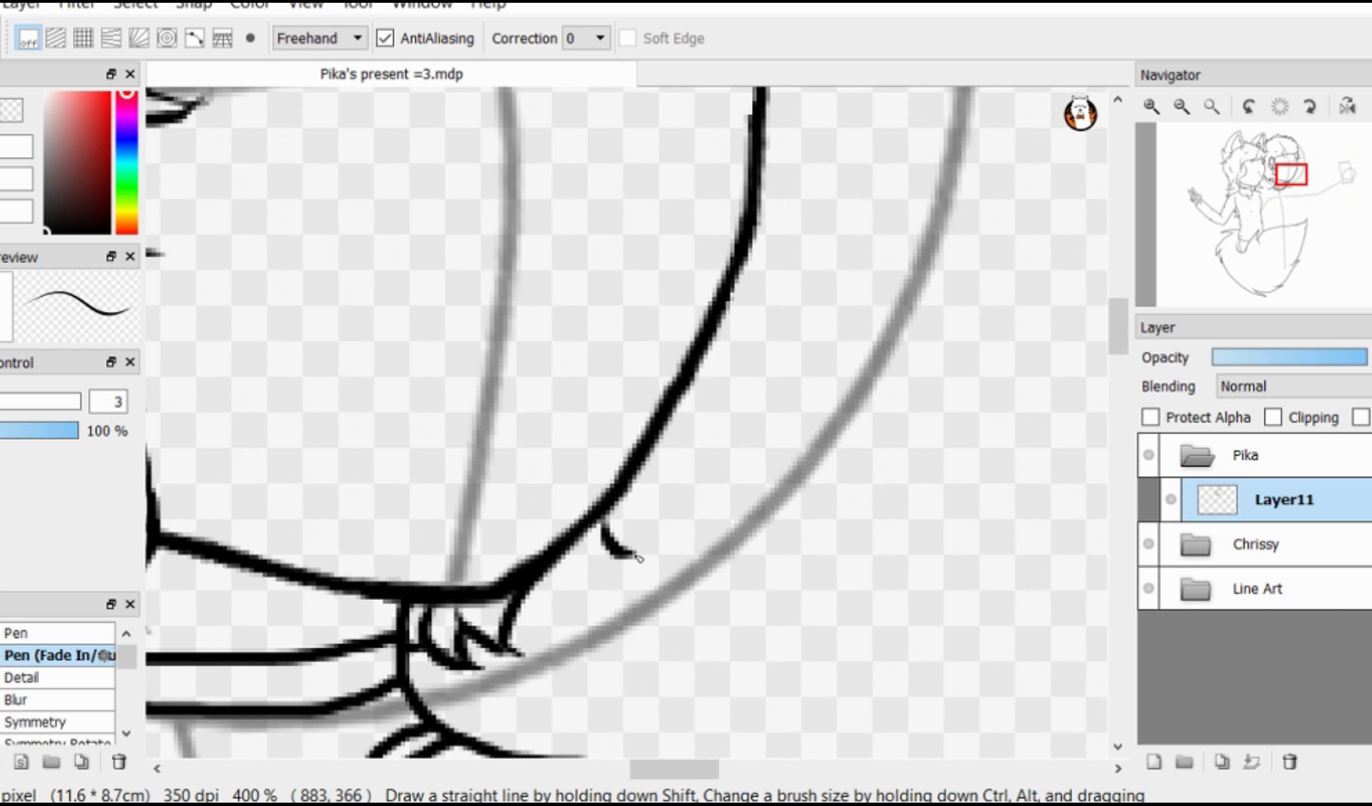
Step: Draw spiky hair strands down the far side of Pika's face, below the fringe
scroll(622, 551, "down", 4)
scroll(711, 539, "up", 4)
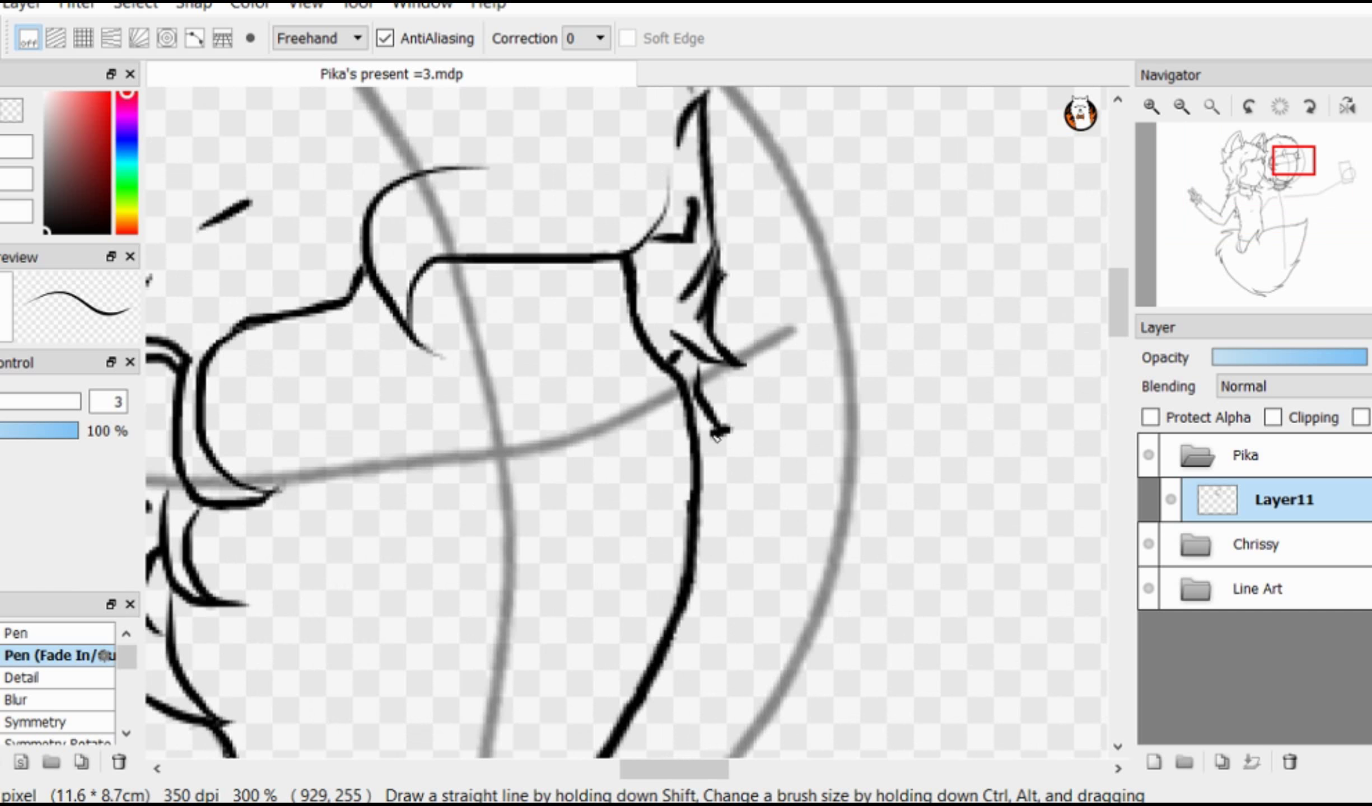
scroll(717, 438, "down", 3)
scroll(641, 421, "up", 1)
Step: Add a new layer in the Pika folder and name it "Facial.. Stuff"
left_click(1154, 762)
double_click(1284, 499)
type("Face")
key("BackSpace")
type("ial")
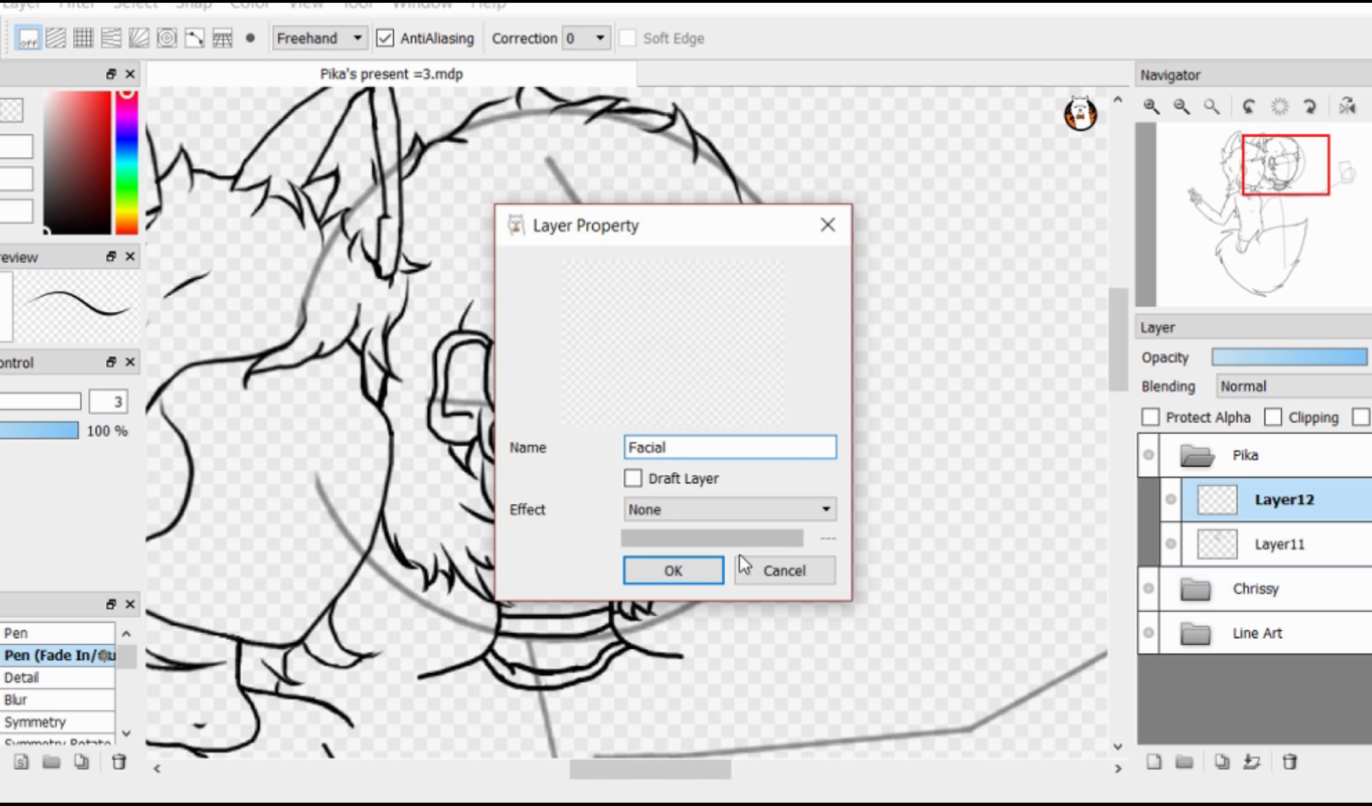
type(".. Stuff")
key("Return")
scroll(622, 392, "down", 1)
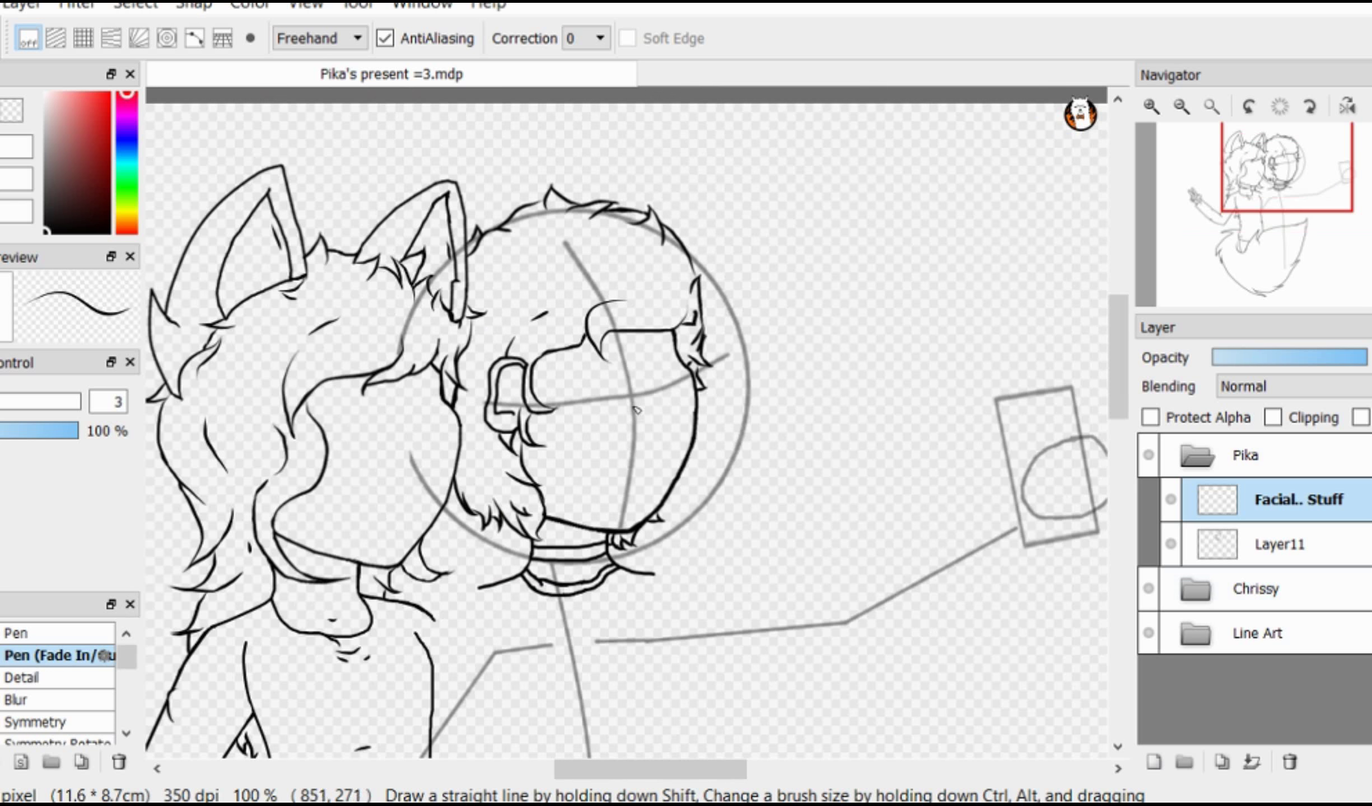
Step: Rename Layer11 in the Pika folder as "Body/hair/all"
scroll(709, 425, "up", 1)
double_click(1285, 544)
type("Body/hair/alllllll")
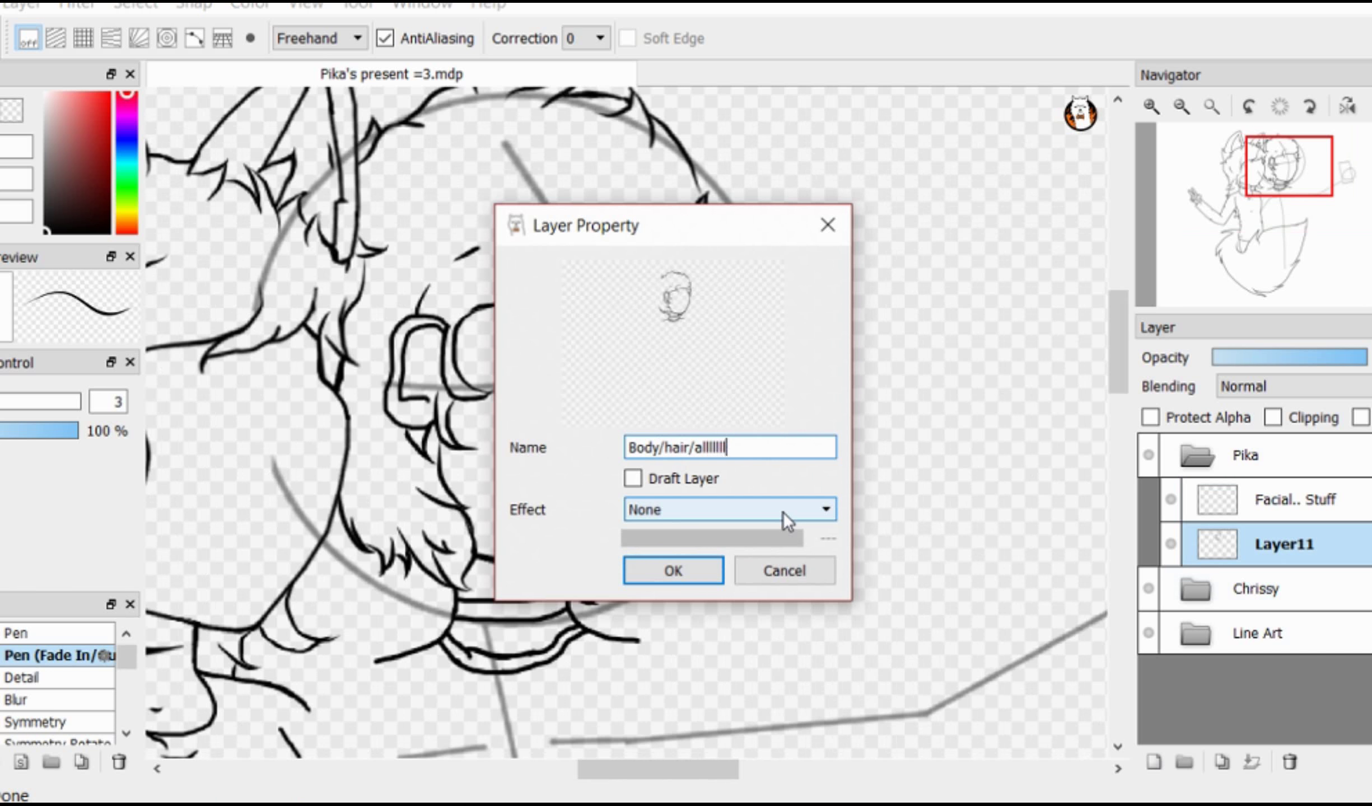
key("BackSpace")
key("BackSpace")
key("Return")
Step: Draw Pika's near shoulder with the Pen brush, from the collar down to Chrissy's torso outline
scroll(483, 492, "up", 2)
scroll(504, 503, "up", 2)
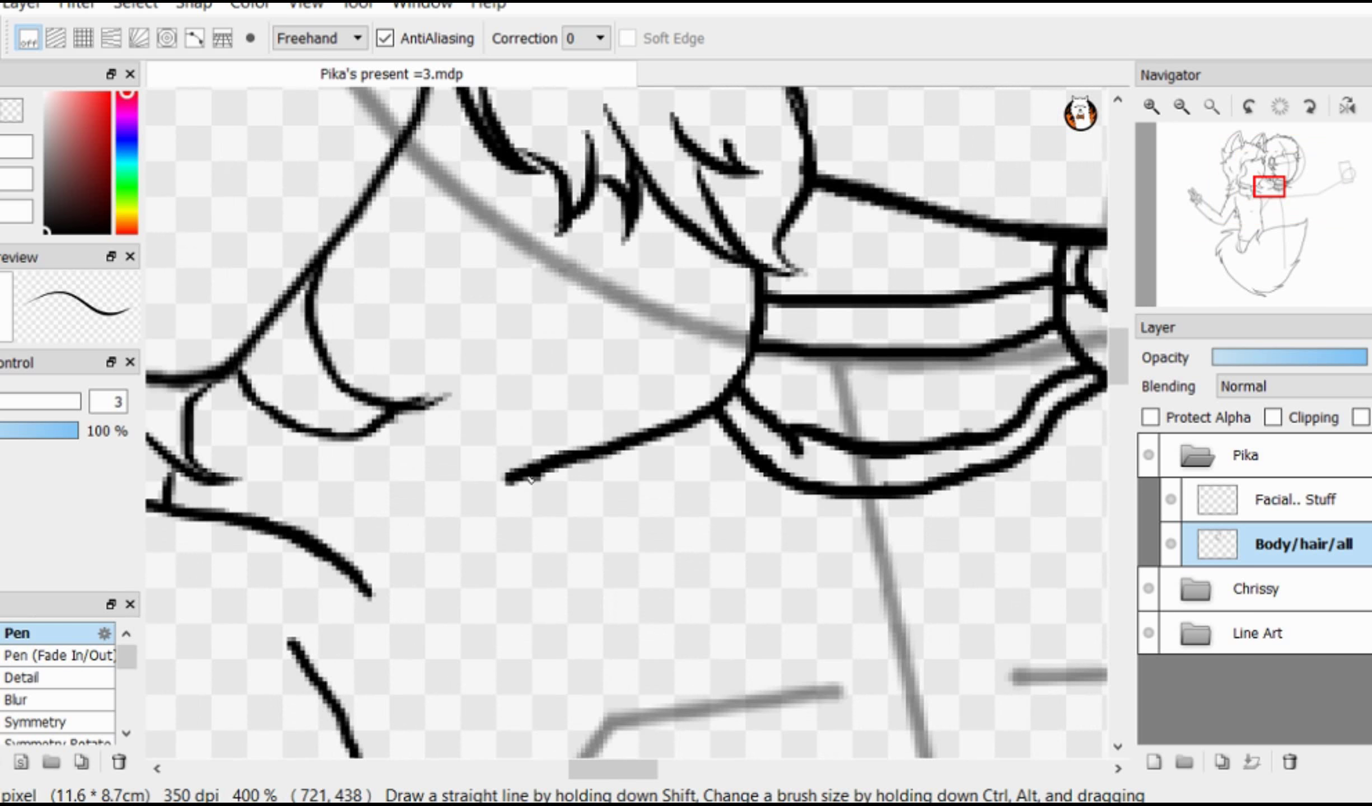
left_click_drag(376, 671, 348, 729)
scroll(369, 684, "down", 3)
scroll(336, 734, "up", 4)
key("e")
key("b")
scroll(376, 304, "down", 3)
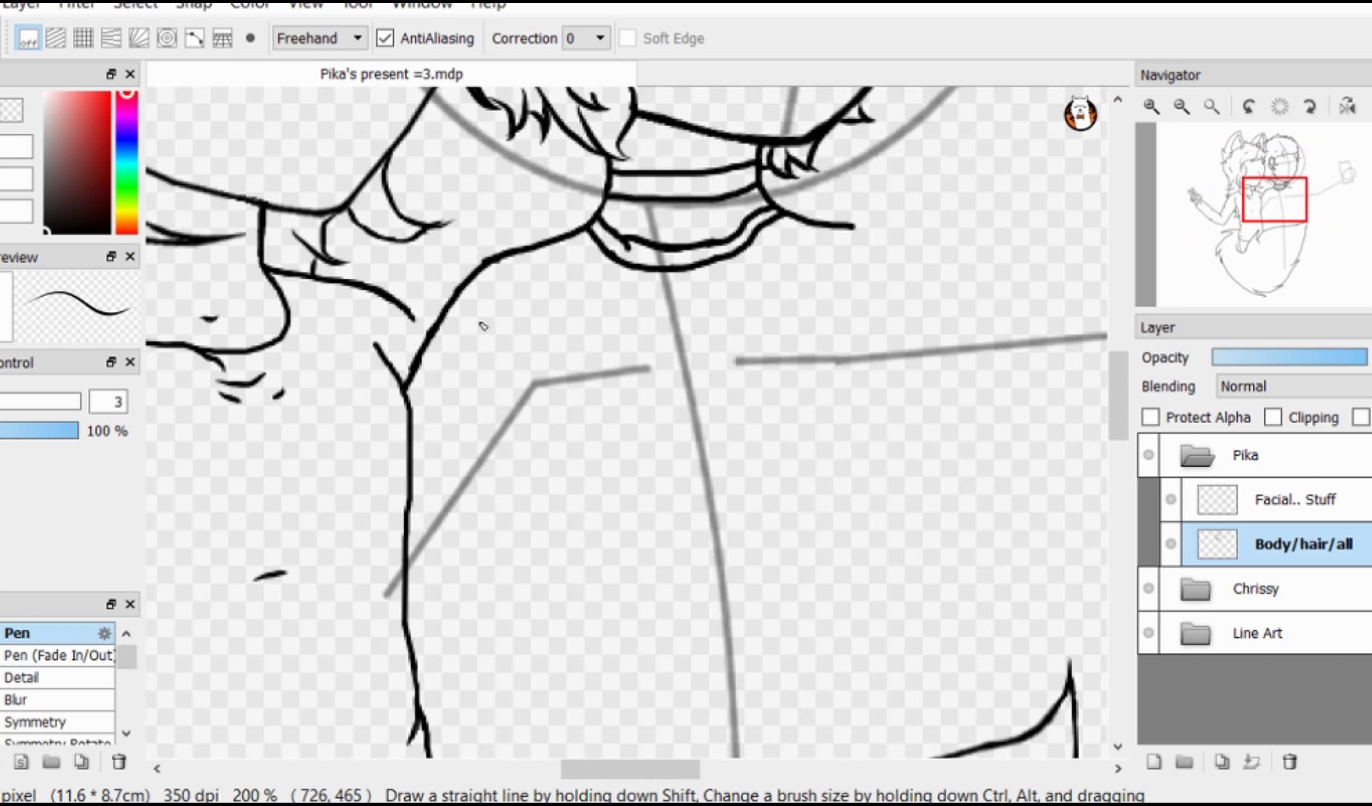
Step: Clean up the edge of Pika's near shoulder line with the eraser
key("e")
scroll(414, 347, "up", 4)
scroll(554, 313, "down", 1)
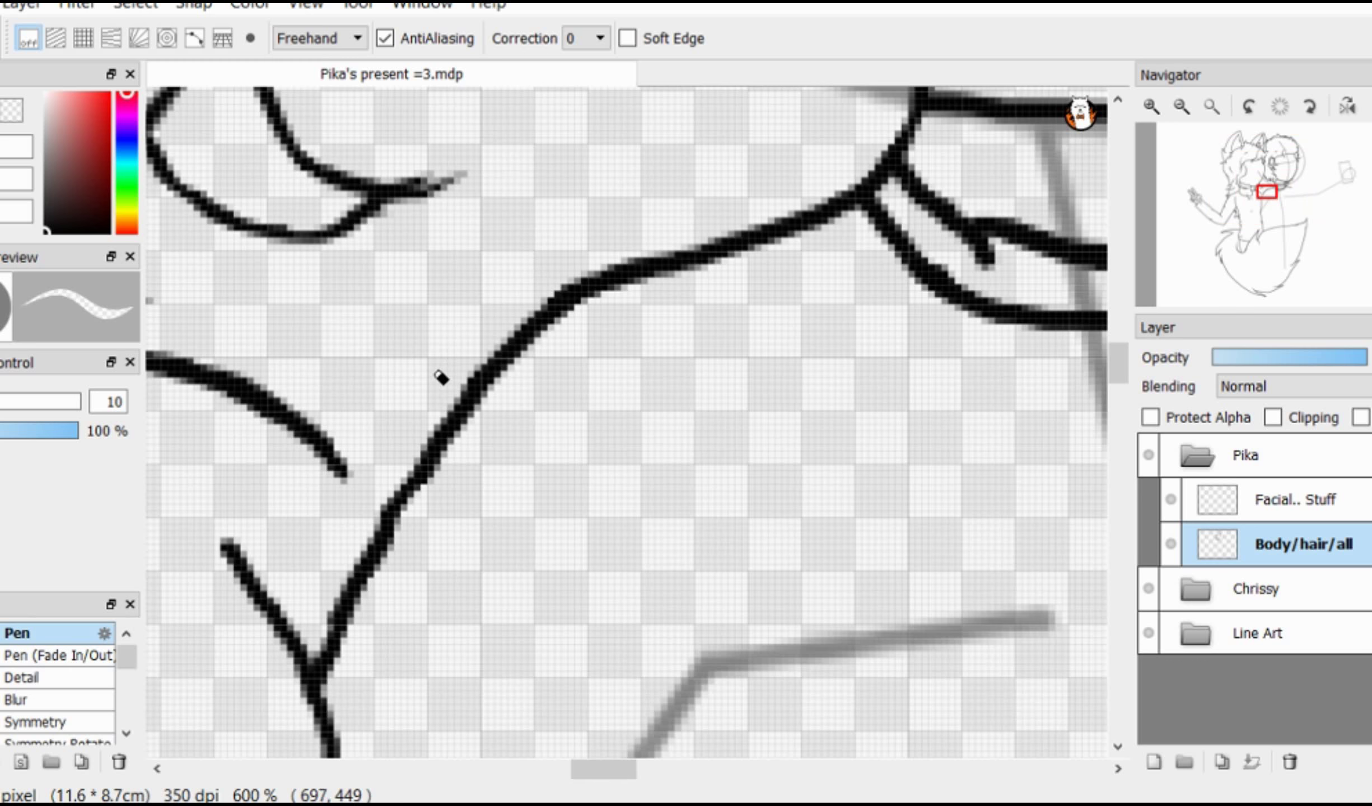
key("e")
Step: Draw the upper edge of Pika's outstretched arm, sloping from the far shoulder toward the sketched elbow
scroll(412, 493, "down", 3)
scroll(412, 493, "up", 3)
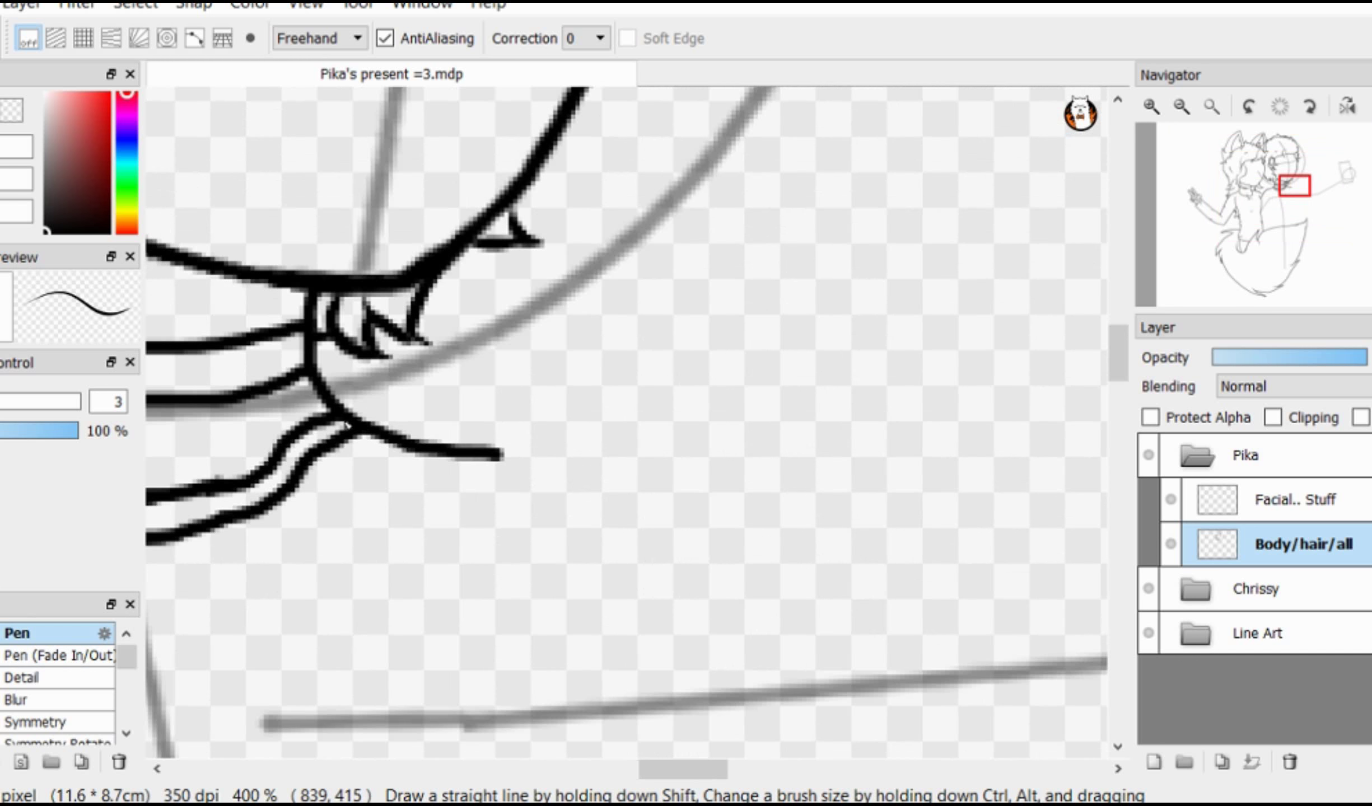
left_click_drag(663, 497, 1026, 618)
scroll(697, 461, "down", 5)
scroll(713, 475, "up", 5)
Step: Draw sleeve crease strokes along Pika's outstretched arm with the Pen (Fade In/Out) brush
left_click(32, 656)
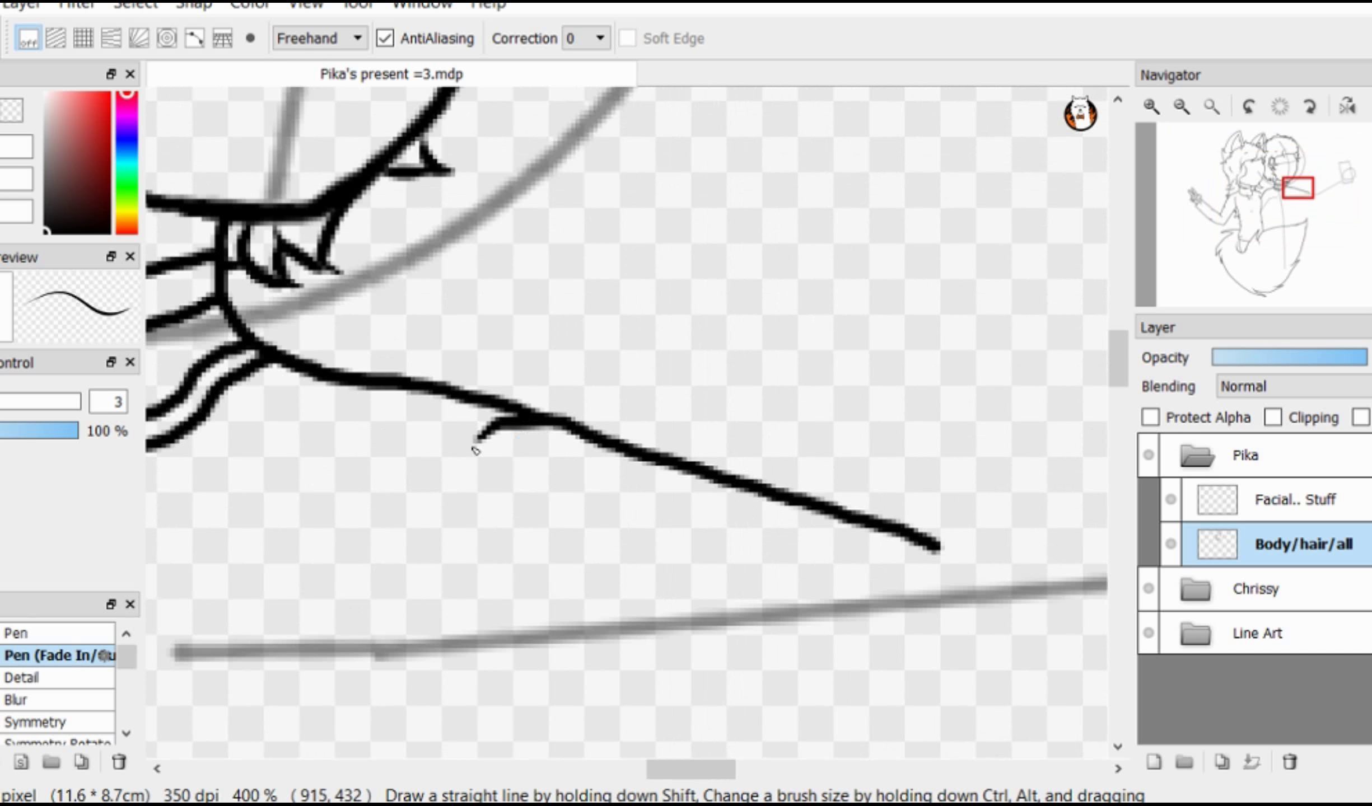
scroll(506, 437, "down", 2)
scroll(591, 469, "up", 4)
left_click_drag(870, 459, 873, 515)
scroll(545, 411, "down", 5)
Step: Rearrange the docked brush panels to make the brush preview area taller
mouse_move(12, 604)
left_mouse_down()
mouse_move(22, 580)
mouse_move(37, 742)
left_mouse_up()
scroll(366, 426, "down", 1)
scroll(204, 497, "up", 1)
left_click_drag(21, 333, 20, 398)
scroll(846, 392, "down", 1)
scroll(851, 381, "up", 1)
Step: Switch to the Pen brush and draw a short stroke at the elbow end of Pika's outstretched arm
left_click(32, 620)
scroll(667, 344, "up", 3)
mouse_move(597, 399)
left_mouse_down()
mouse_move(745, 451)
mouse_move(580, 436)
left_mouse_up()
scroll(589, 466, "down", 4)
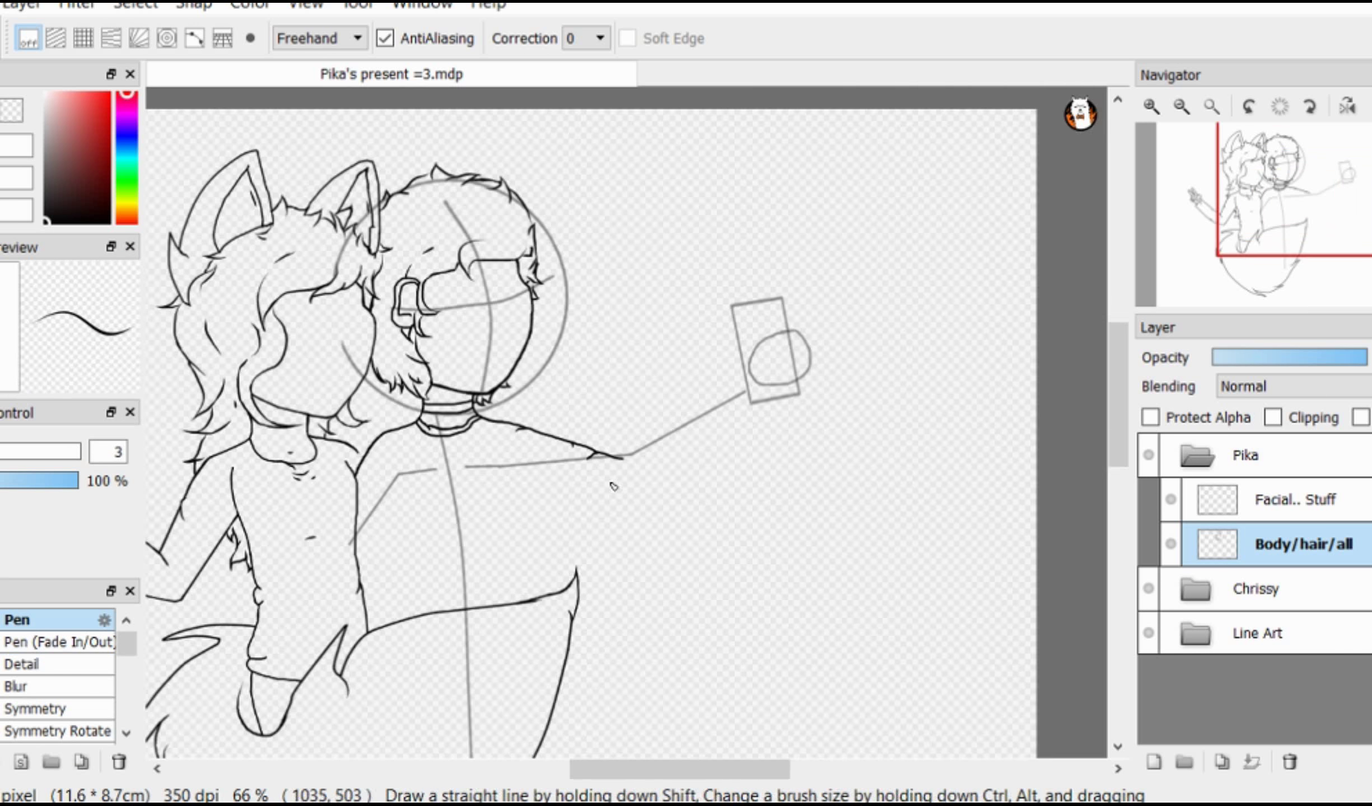
Step: Draw Pika's forearm line with the Pen brush, from the elbow up to the sketched phone
scroll(664, 445, "up", 1)
left_click(56, 642)
scroll(594, 588, "up", 1)
scroll(534, 438, "down", 1)
left_click(32, 620)
scroll(821, 299, "down", 2)
scroll(790, 279, "up", 2)
scroll(554, 465, "up", 1)
scroll(634, 379, "down", 3)
scroll(560, 417, "up", 3)
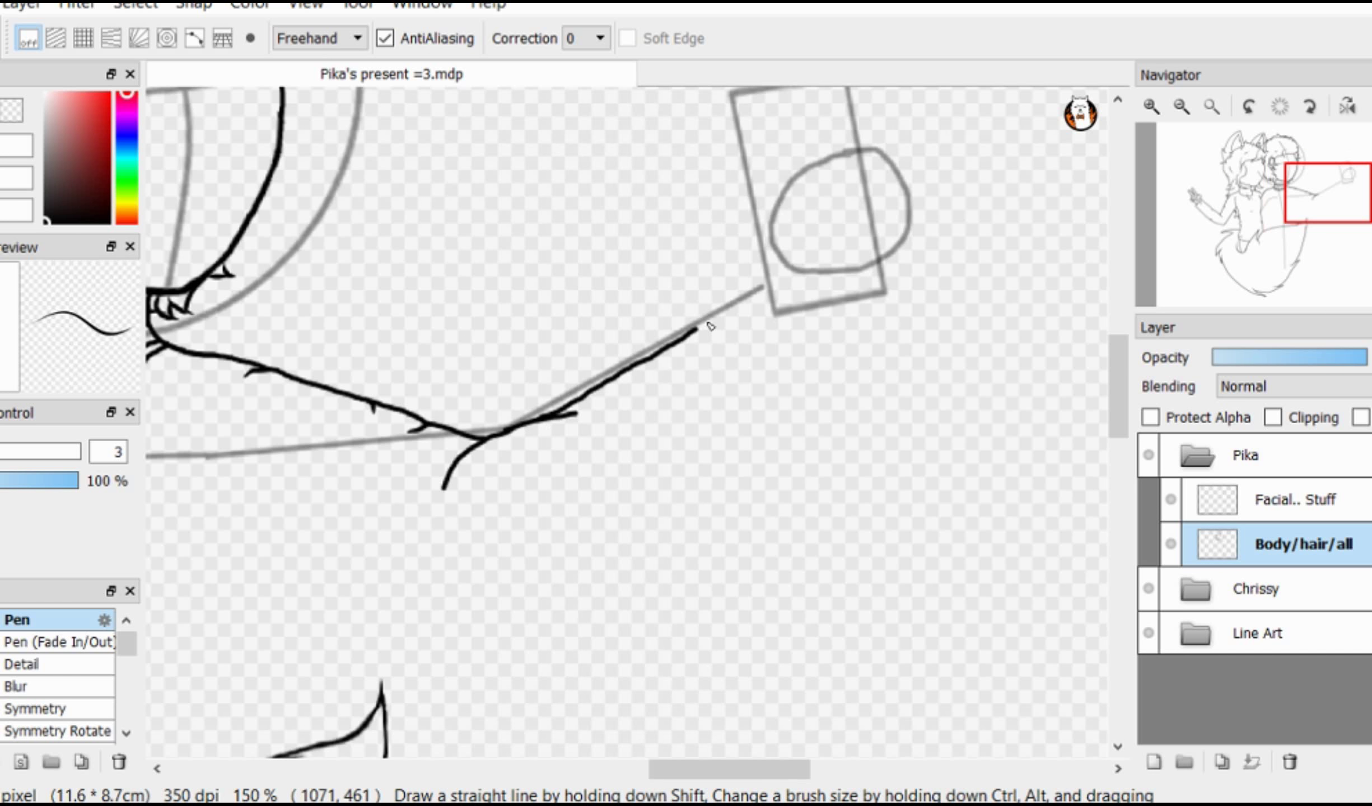
scroll(710, 326, "up", 3)
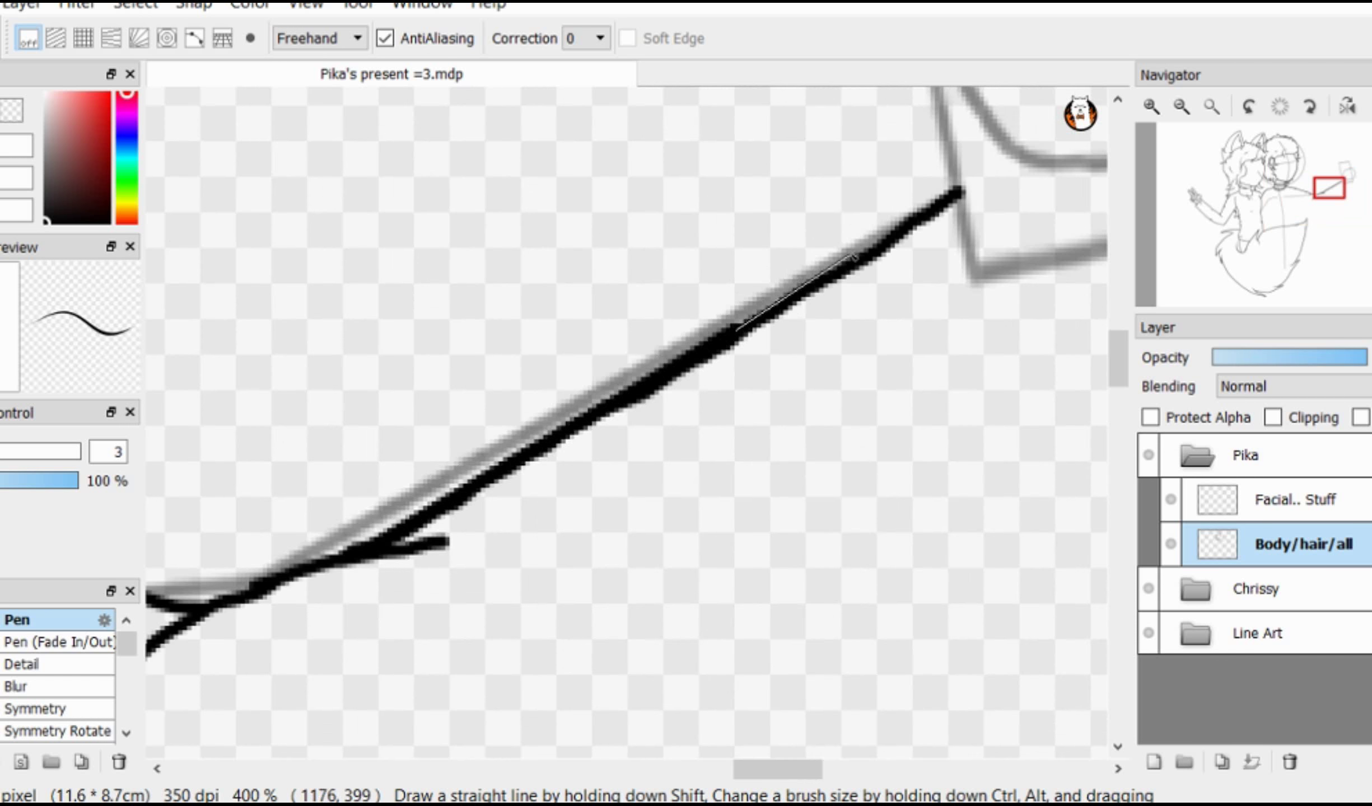
left_click_drag(852, 256, 954, 193)
Step: Erase the blunt stroke at Pika's elbow and redraw it as a tapered crease with the Pen (Fade In/Out) brush
scroll(842, 258, "down", 2)
scroll(827, 291, "up", 2)
key("e")
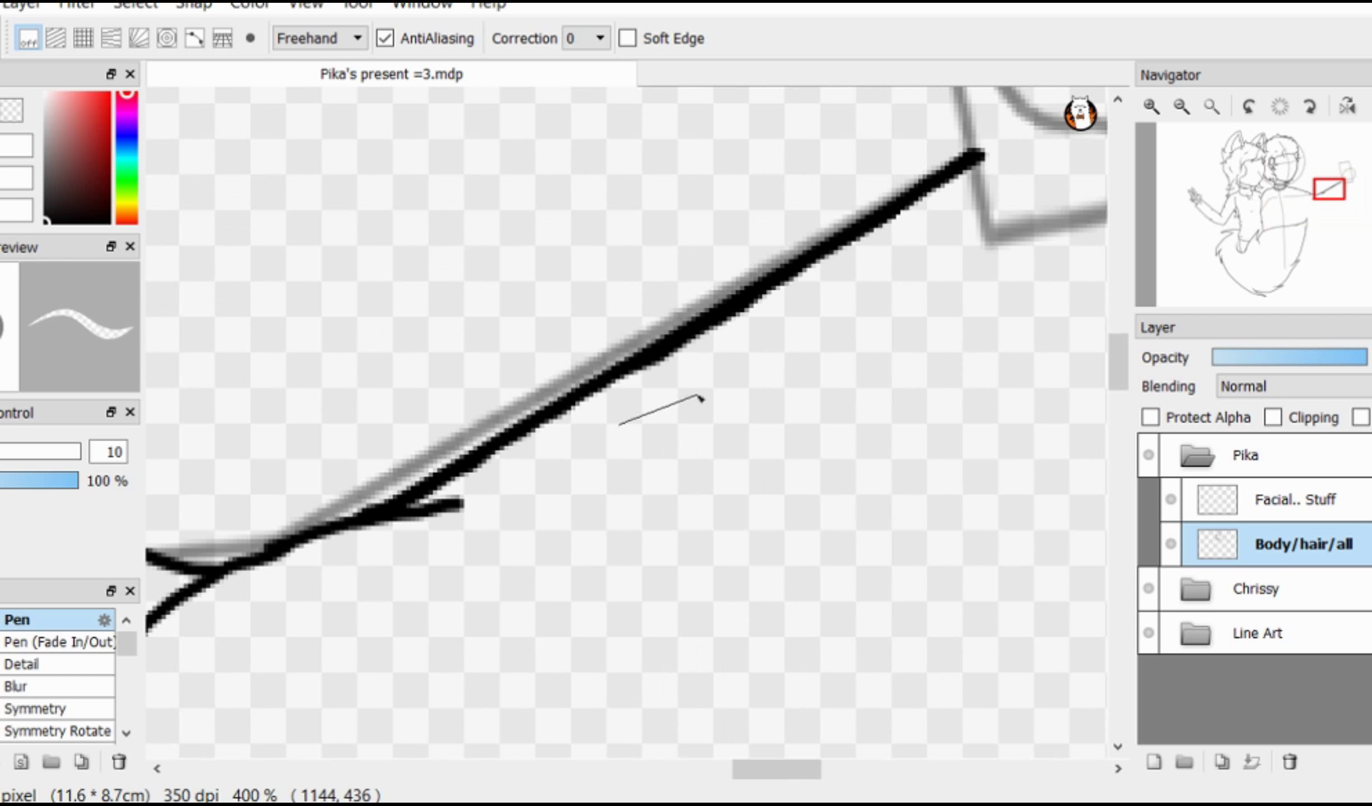
scroll(648, 394, "down", 1)
scroll(496, 544, "up", 2)
key("b")
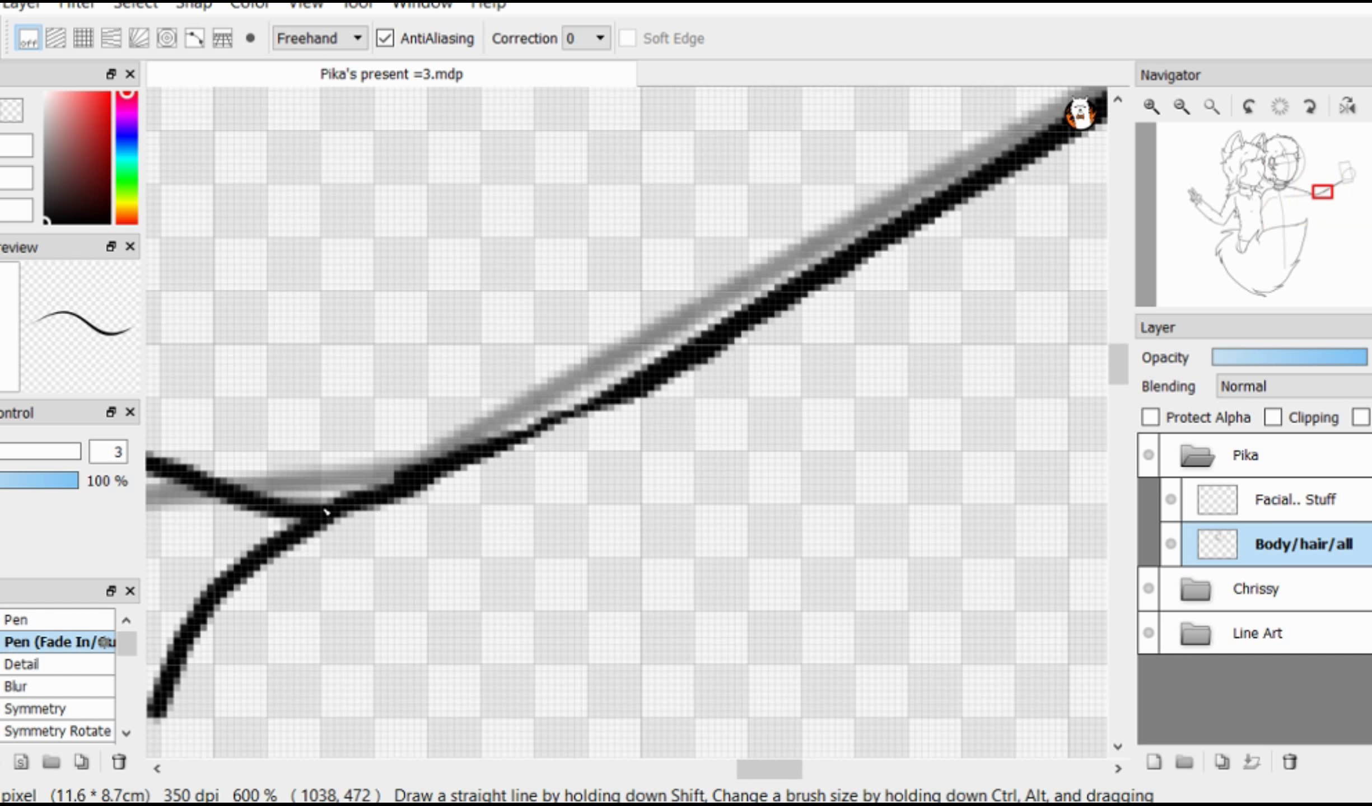
Step: Add a layer named Le Phone in the Pika folder and draw the phone's four-sided outline with straight Pen strokes
scroll(527, 431, "down", 5)
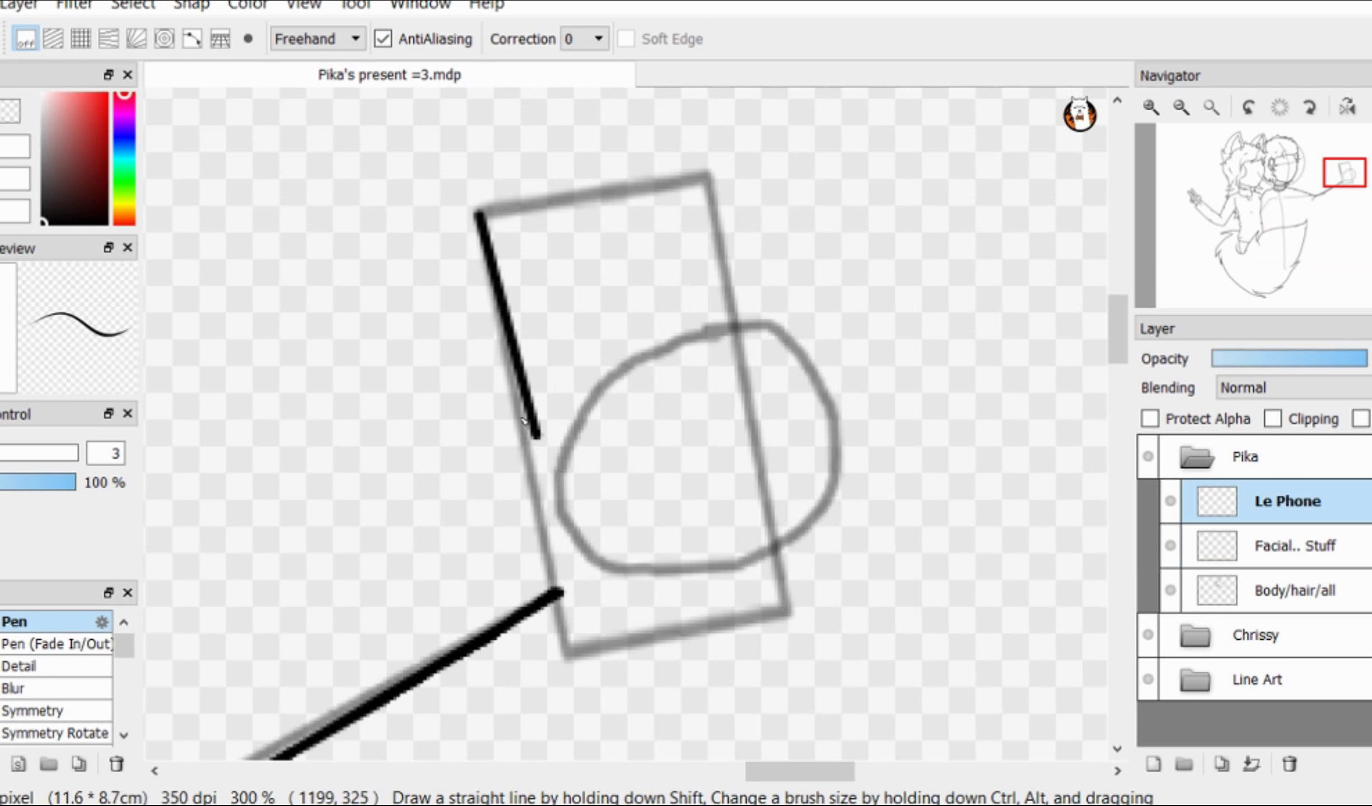
scroll(596, 451, "down", 1)
scroll(595, 437, "down", 2)
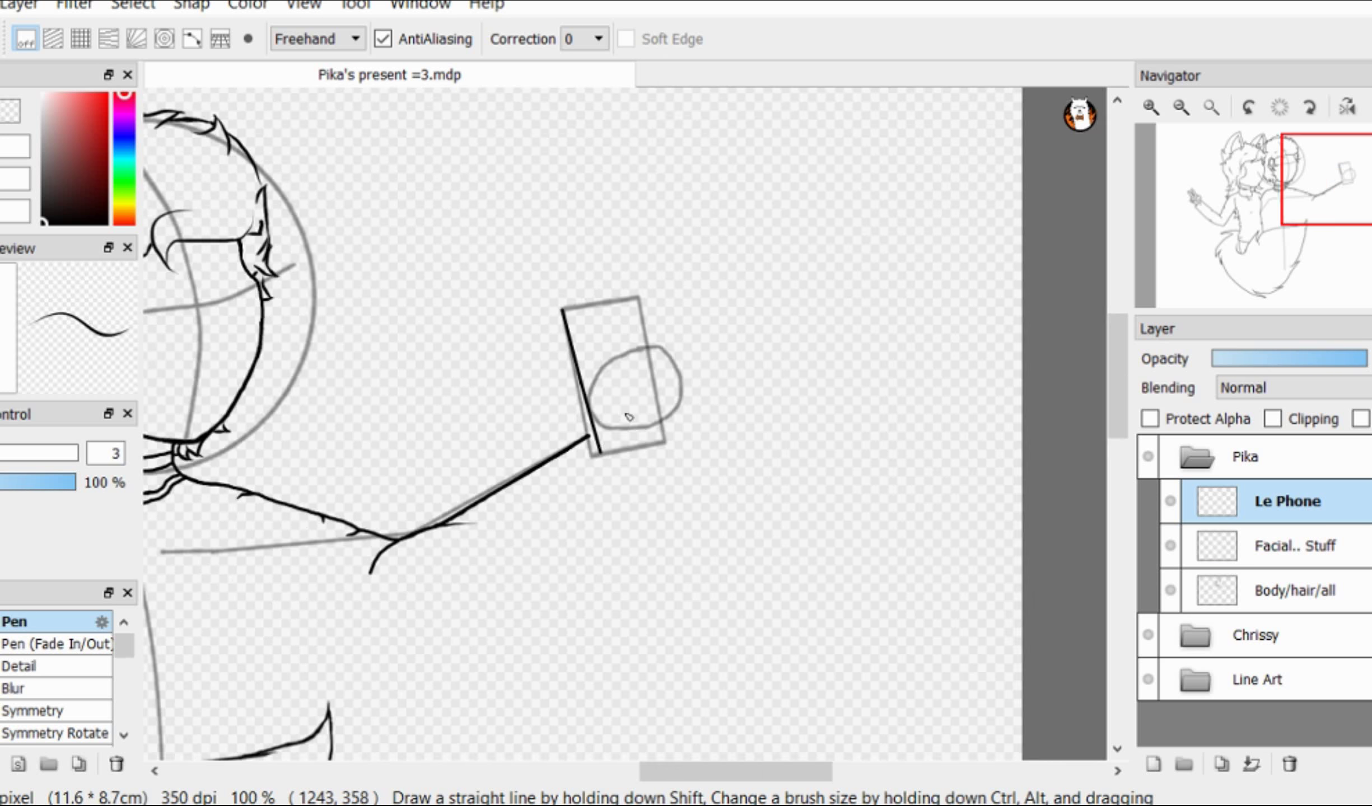
scroll(628, 415, "up", 1)
key("ctrl+z")
scroll(577, 252, "up", 1)
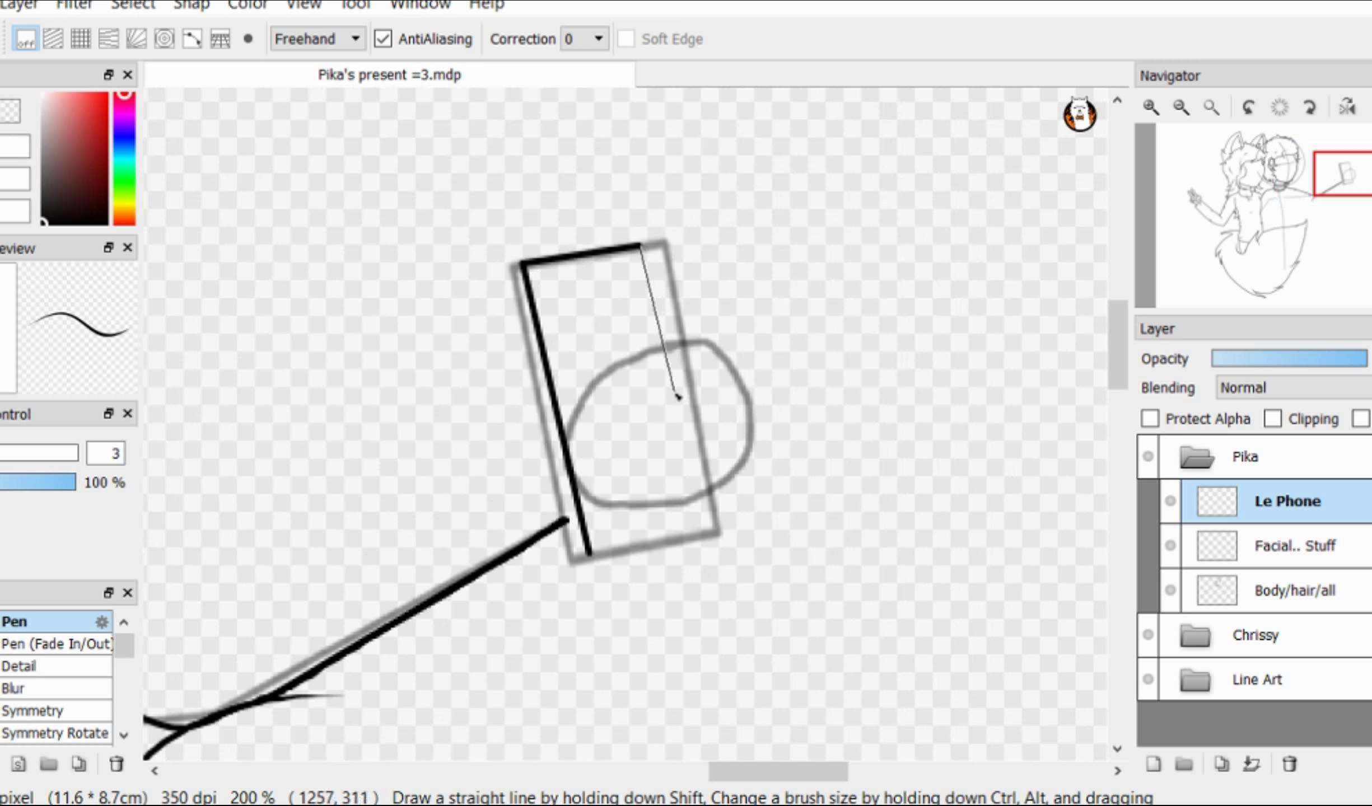
scroll(659, 398, "up", 3)
scroll(777, 436, "down", 2)
scroll(778, 436, "down", 1)
scroll(732, 249, "up", 2)
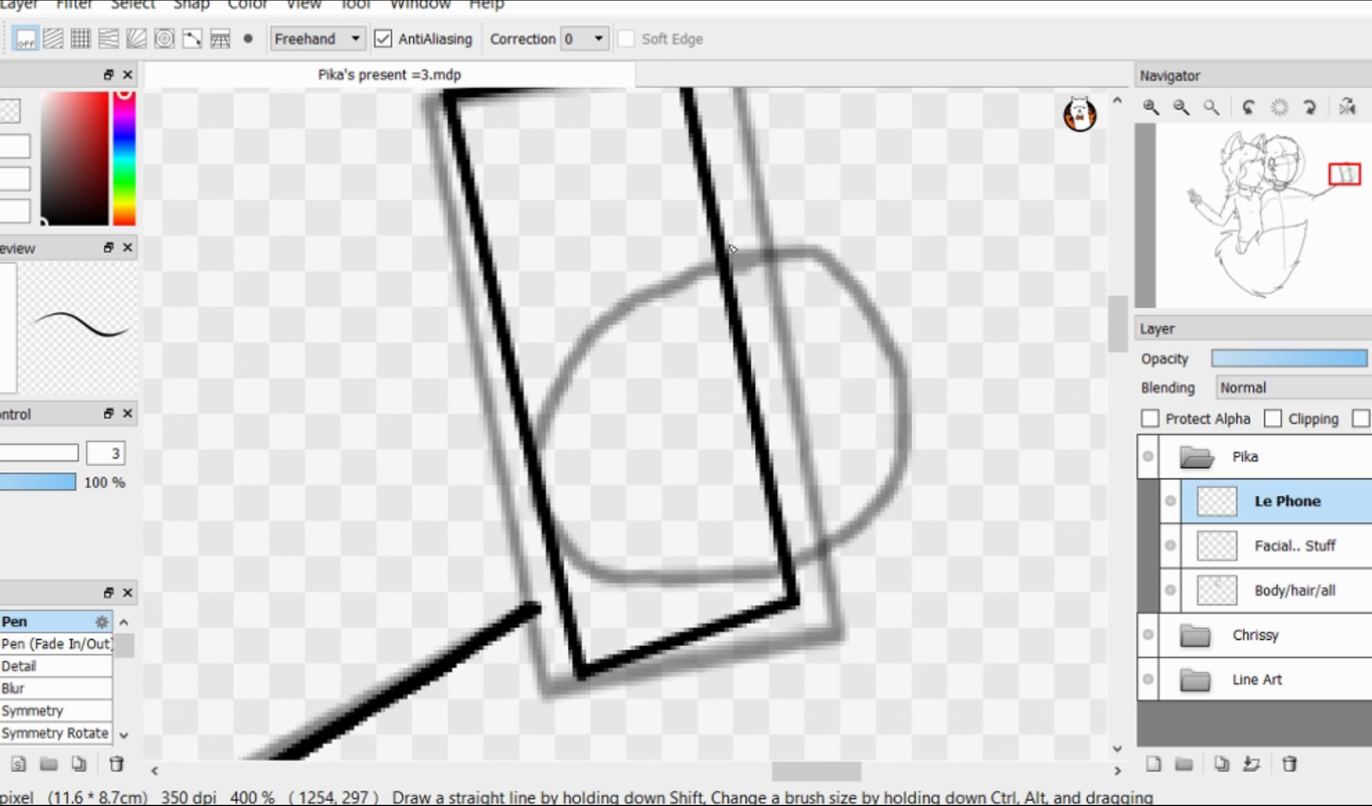
scroll(793, 316, "up", 2)
mouse_move(775, 264)
left_mouse_down()
mouse_move(727, 244)
mouse_move(511, 318)
mouse_move(697, 336)
left_mouse_up()
key("e")
key("ctrl+z")
Step: On the Body/hair/all layer, draw the rounded outline of Pika's hand around the phone, slightly inside the sketched circle
left_click(1276, 591)
key("b")
key("ctrl+z")
mouse_move(695, 263)
left_mouse_down()
mouse_move(368, 555)
mouse_move(812, 573)
mouse_move(709, 264)
left_mouse_up()
scroll(695, 310, "down", 3)
scroll(728, 330, "up", 3)
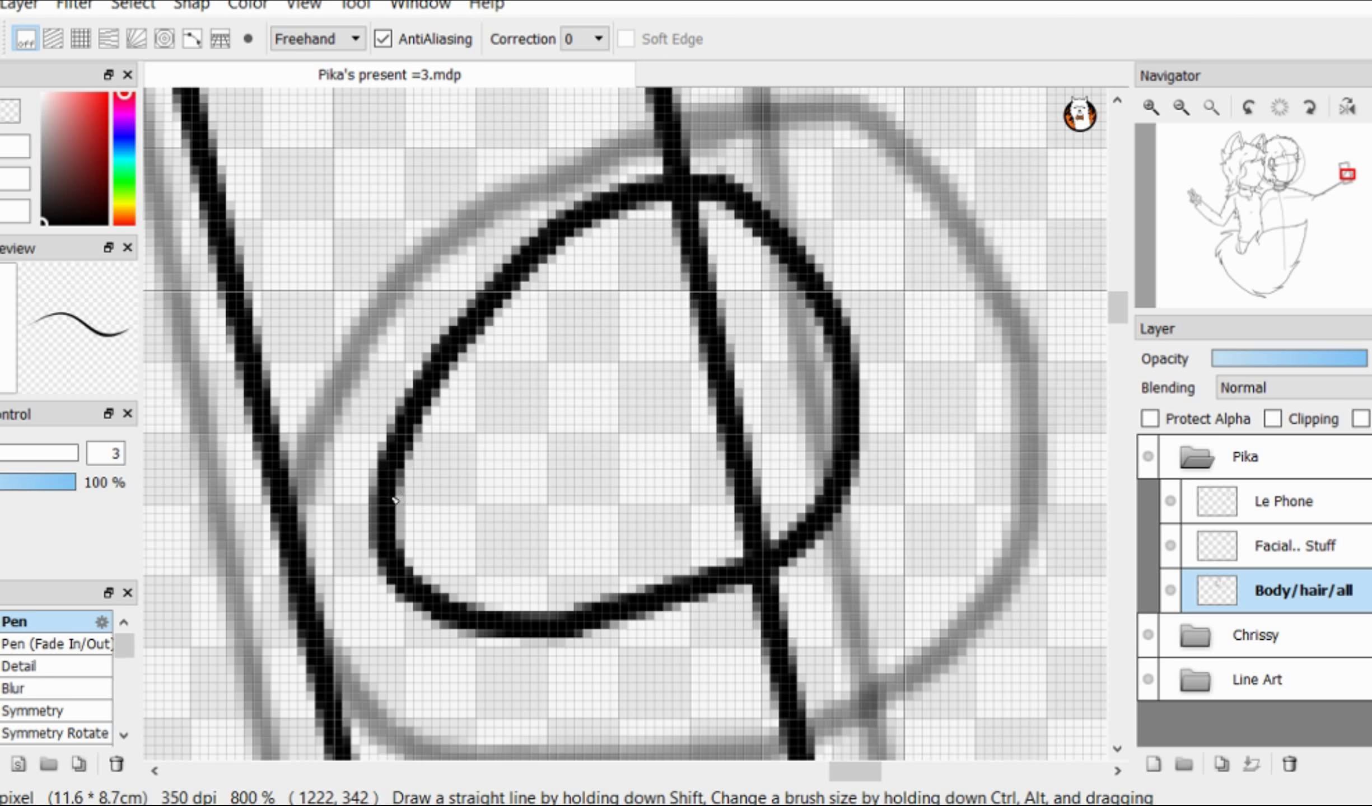
Step: Draw the lowest finger line as a slanted stroke inside the hand outline
left_click_drag(577, 625, 698, 498)
scroll(605, 661, "up", 1)
key("ctrl+z")
mouse_move(492, 602)
left_mouse_down()
mouse_move(714, 469)
mouse_move(732, 440)
left_mouse_up()
key("ctrl+z")
left_click_drag(451, 602, 787, 402)
Step: Draw the middle and upper finger lines and join their ends to the fingertip side of the hand outline
left_click_drag(469, 501, 490, 480)
left_click_drag(566, 363, 356, 515)
key("e")
left_click_drag(420, 357, 386, 412)
key("b")
left_click_drag(453, 264, 289, 410)
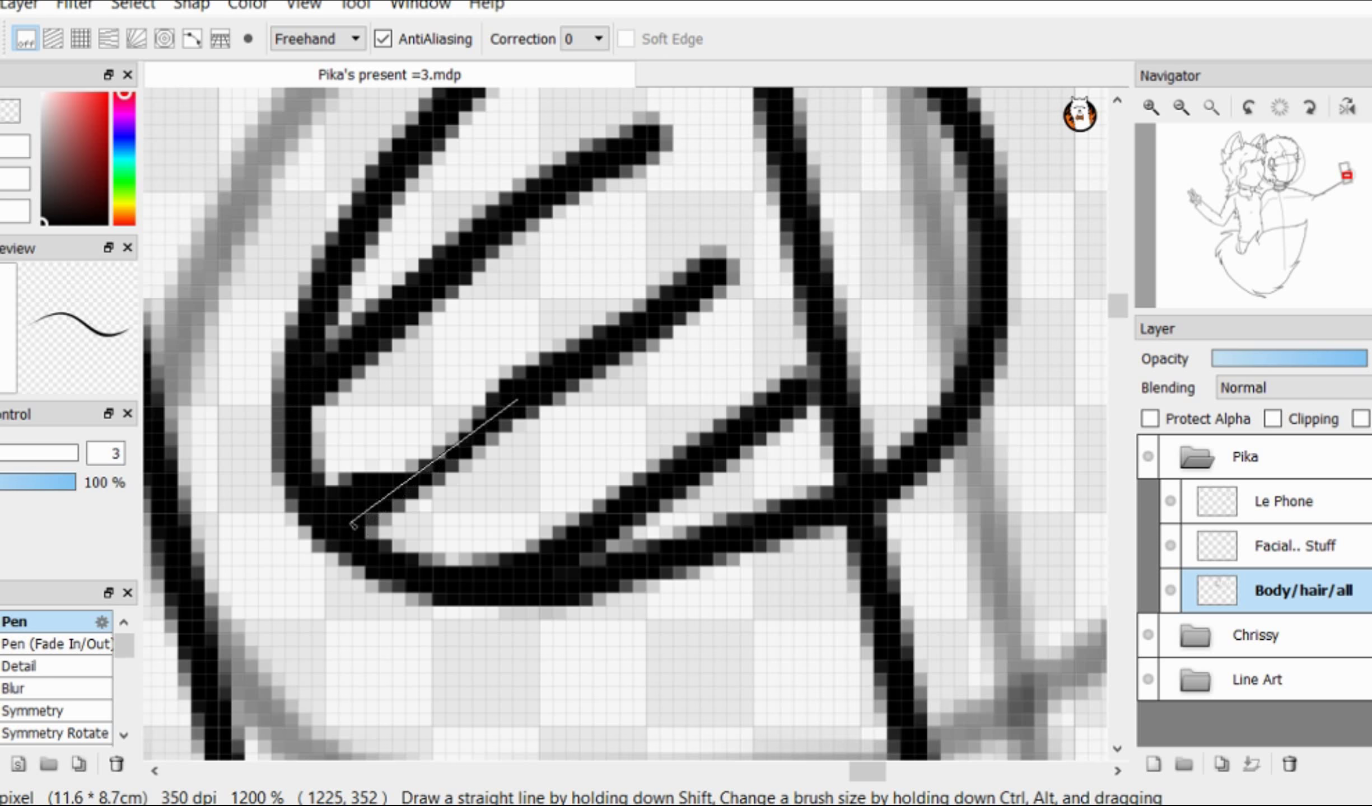
left_click(353, 525, "shift")
left_click_drag(359, 521, 393, 494)
Step: Erase the overlapping lines at the lowest finger and redraw its underside and tip
key("e")
left_click_drag(661, 546, 742, 509)
key("b")
left_click_drag(546, 588, 857, 504)
key("ctrl+z")
left_click_drag(633, 555, 555, 616)
key("b")
mouse_move(542, 554)
left_mouse_down()
mouse_move(695, 559)
mouse_move(776, 507)
left_mouse_up()
left_click_drag(533, 547, 610, 532)
Step: Erase the outline between the middle fingertips and redraw it as separate rounded tips
key("e")
left_click_drag(448, 493, 538, 546)
key("b")
left_click_drag(482, 465, 570, 539)
key("e")
key("b")
Step: Erase the smooth back of the hand and redraw it with scalloped knuckles
scroll(558, 480, "down", 3)
scroll(653, 364, "up", 1)
key("e")
left_click_drag(630, 247, 784, 470)
key("b")
scroll(655, 207, "up", 1)
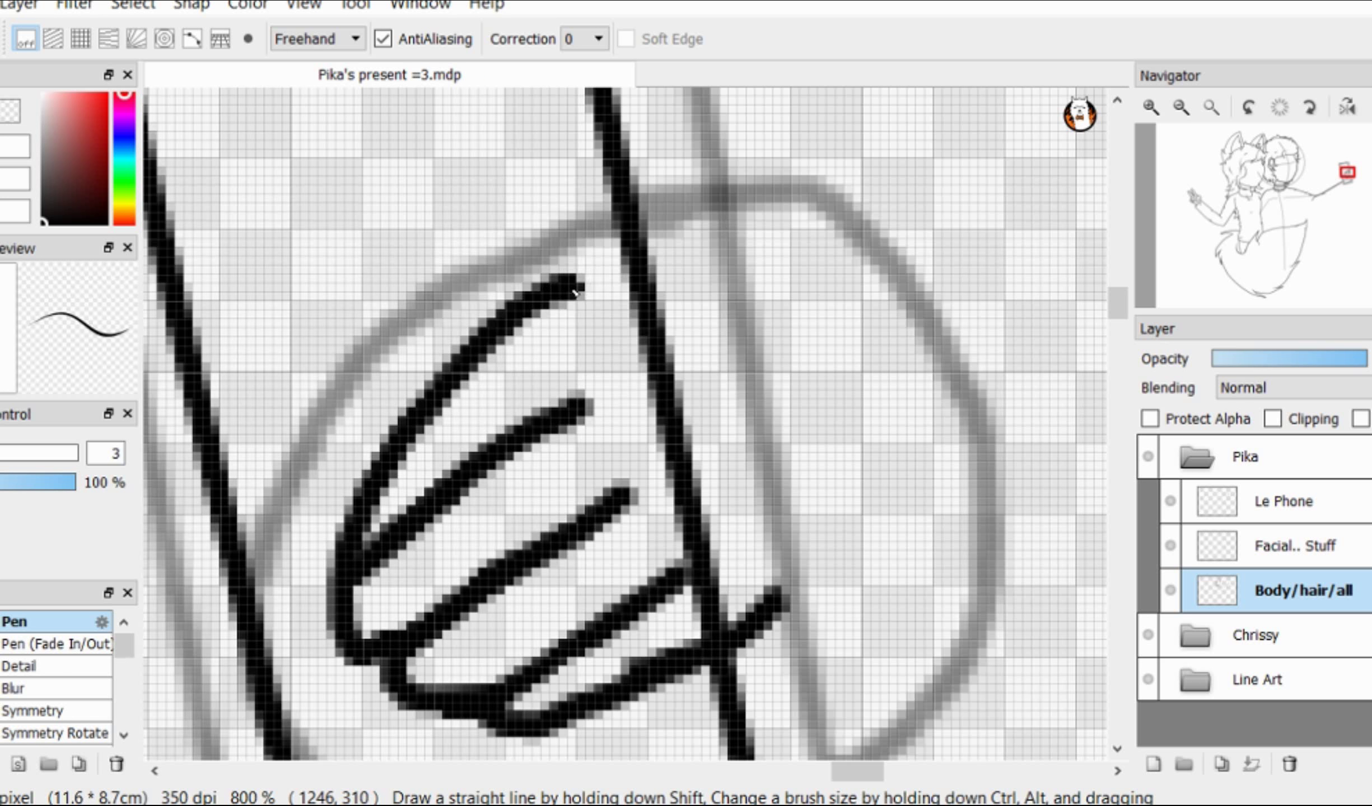
scroll(767, 571, "down", 3)
Step: Select the whole hand with a rectangular selection, reshape it with a transform, apply it and deselect
key("m")
left_click_drag(560, 255, 742, 505)
left_click(133, 5)
left_click(193, 285)
left_click_drag(912, 371, 912, 381)
left_click_drag(740, 477, 756, 518)
left_click_drag(717, 386, 724, 374)
left_click_drag(765, 506, 771, 524)
left_click_drag(715, 434, 719, 437)
left_click(963, 765)
key("ctrl+d")
Step: Move the Le Phone layer below Facial.. Stuff and erase the phone edge that crosses the hand
scroll(729, 330, "up", 2)
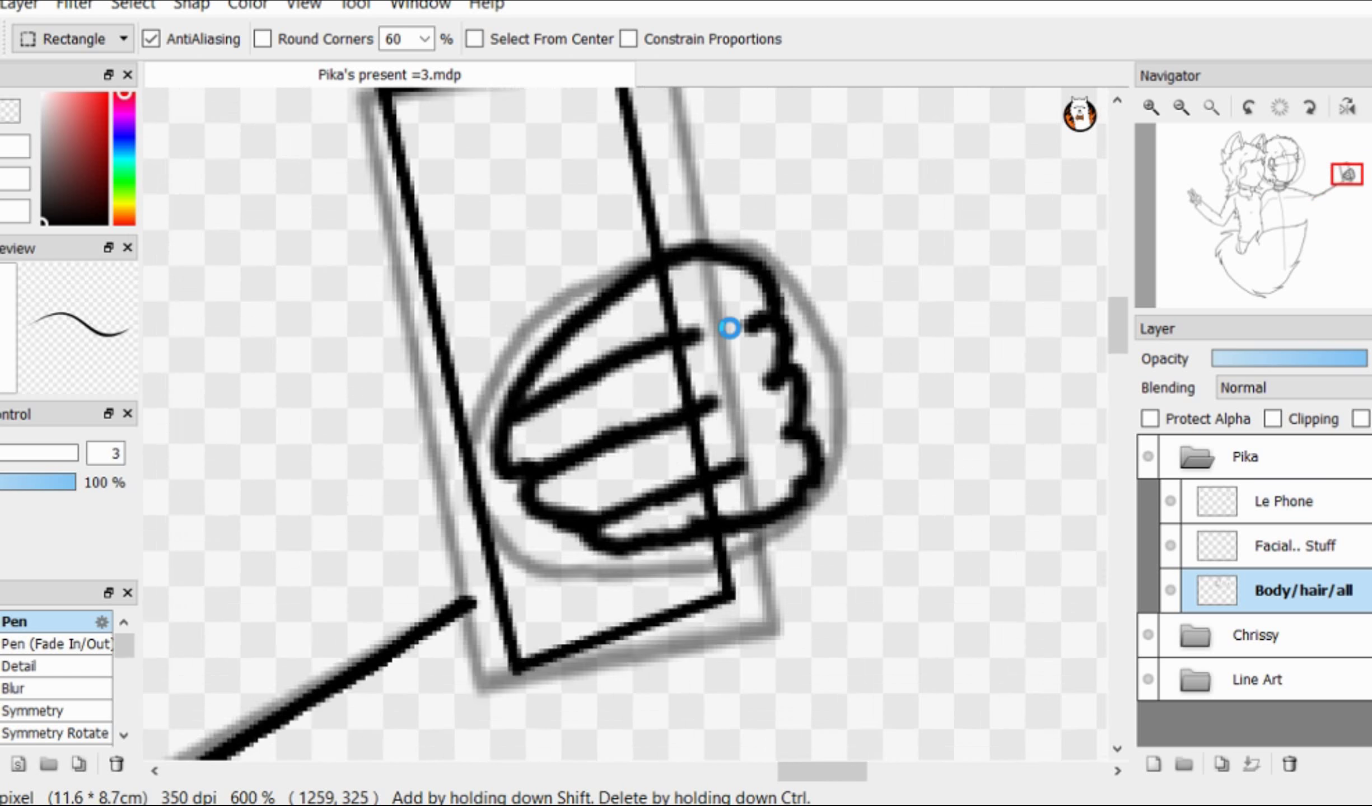
scroll(725, 319, "down", 3)
left_click_drag(1282, 501, 1283, 551)
scroll(723, 319, "up", 2)
key("e")
left_click_drag(690, 269, 728, 448)
scroll(714, 386, "down", 2)
scroll(650, 311, "up", 3)
Step: Draw an inner edge line along the phone's long side to show its thickness, plus a camera dot near the upper corner
key("b")
scroll(550, 280, "up", 1)
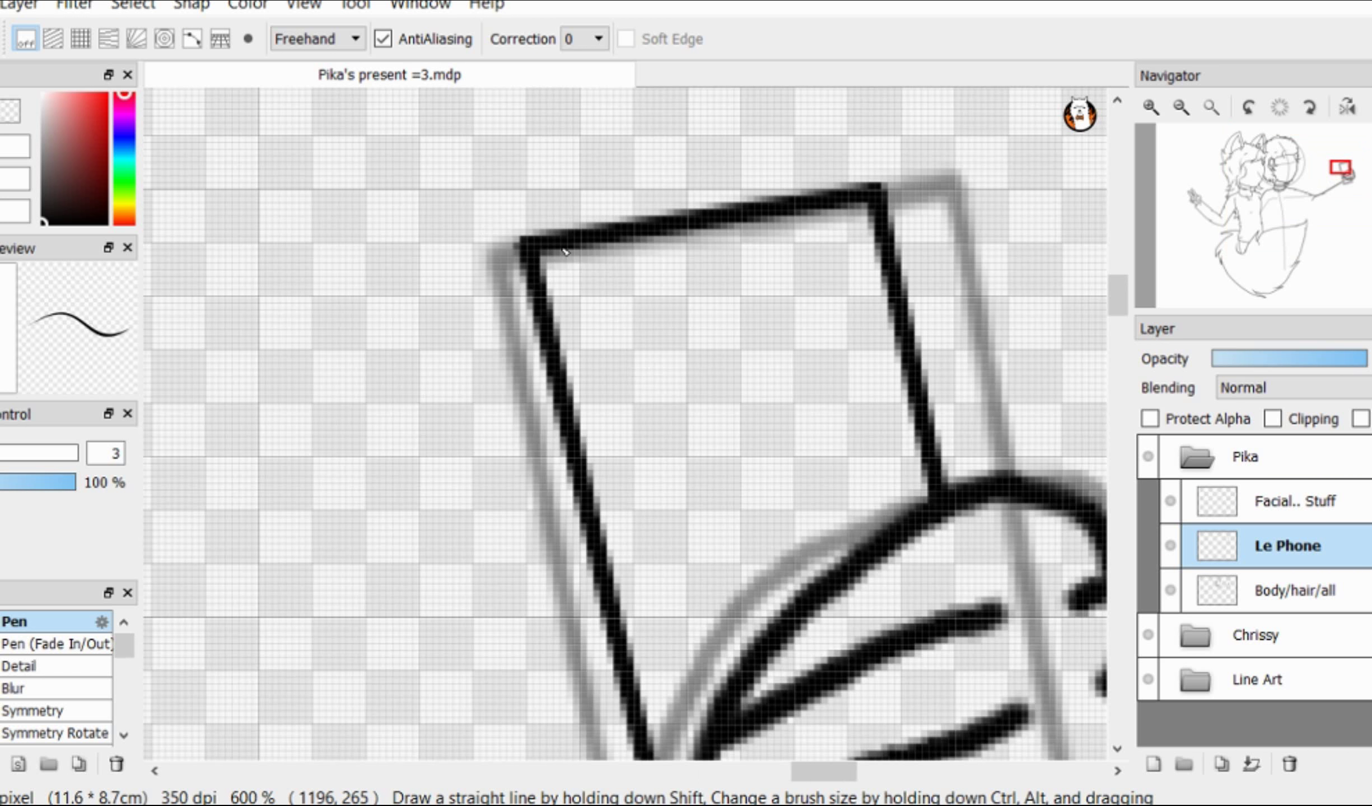
scroll(634, 336, "down", 2)
scroll(677, 285, "up", 3)
scroll(677, 284, "up", 2)
mouse_move(677, 285)
left_mouse_down()
mouse_move(705, 319)
mouse_move(722, 264)
left_mouse_up()
scroll(728, 235, "down", 4)
scroll(551, 280, "up", 1)
left_click_drag(520, 188, 588, 259)
scroll(588, 259, "down", 2)
left_click(651, 522, "shift")
scroll(651, 522, "up", 5)
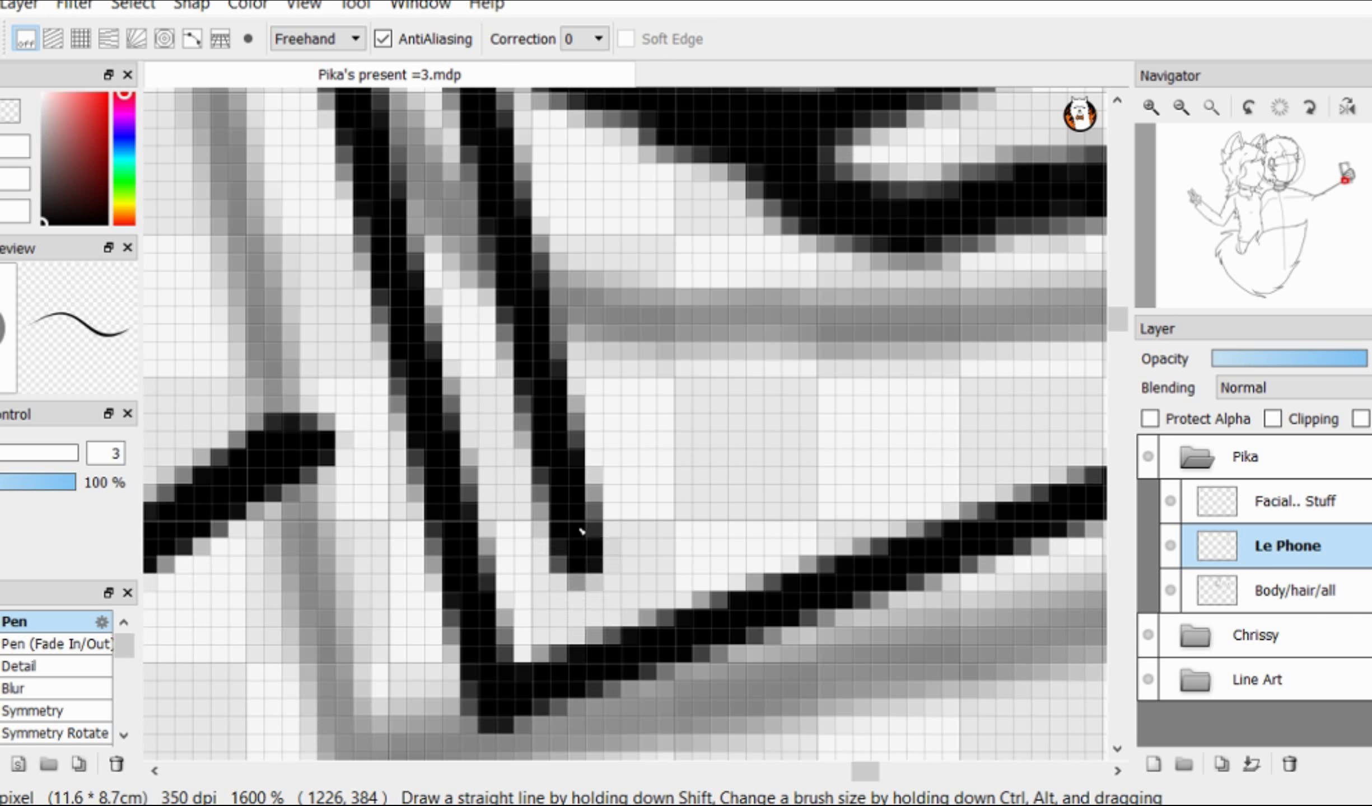
left_click_drag(580, 532, 594, 705)
scroll(588, 593, "down", 7)
scroll(617, 582, "up", 1)
scroll(628, 482, "down", 2)
scroll(615, 399, "up", 1)
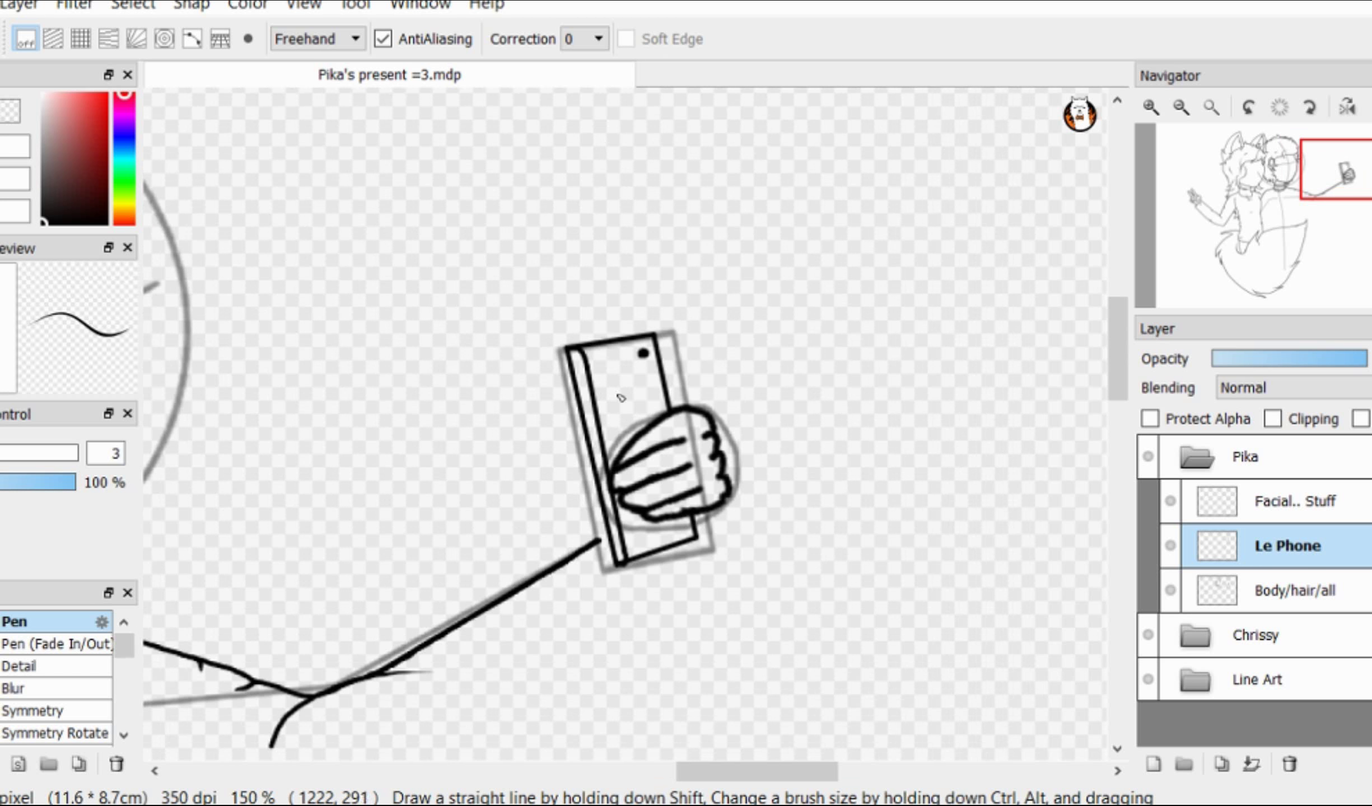
Step: Clean up the phone's lower corner where the side strip meets the bottom edge
scroll(621, 389, "up", 5)
key("x")
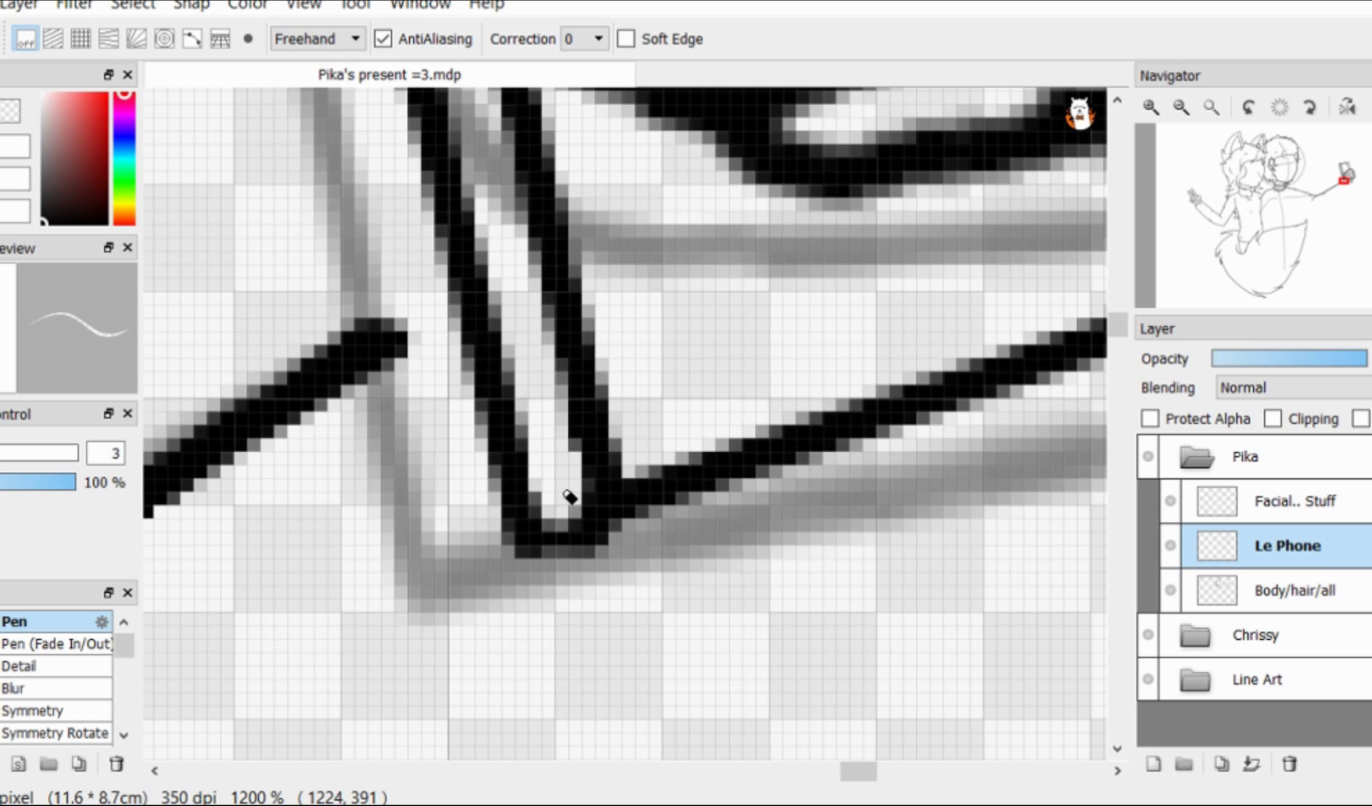
scroll(569, 496, "down", 3)
left_click(2, 452)
key("b")
scroll(613, 469, "down", 3)
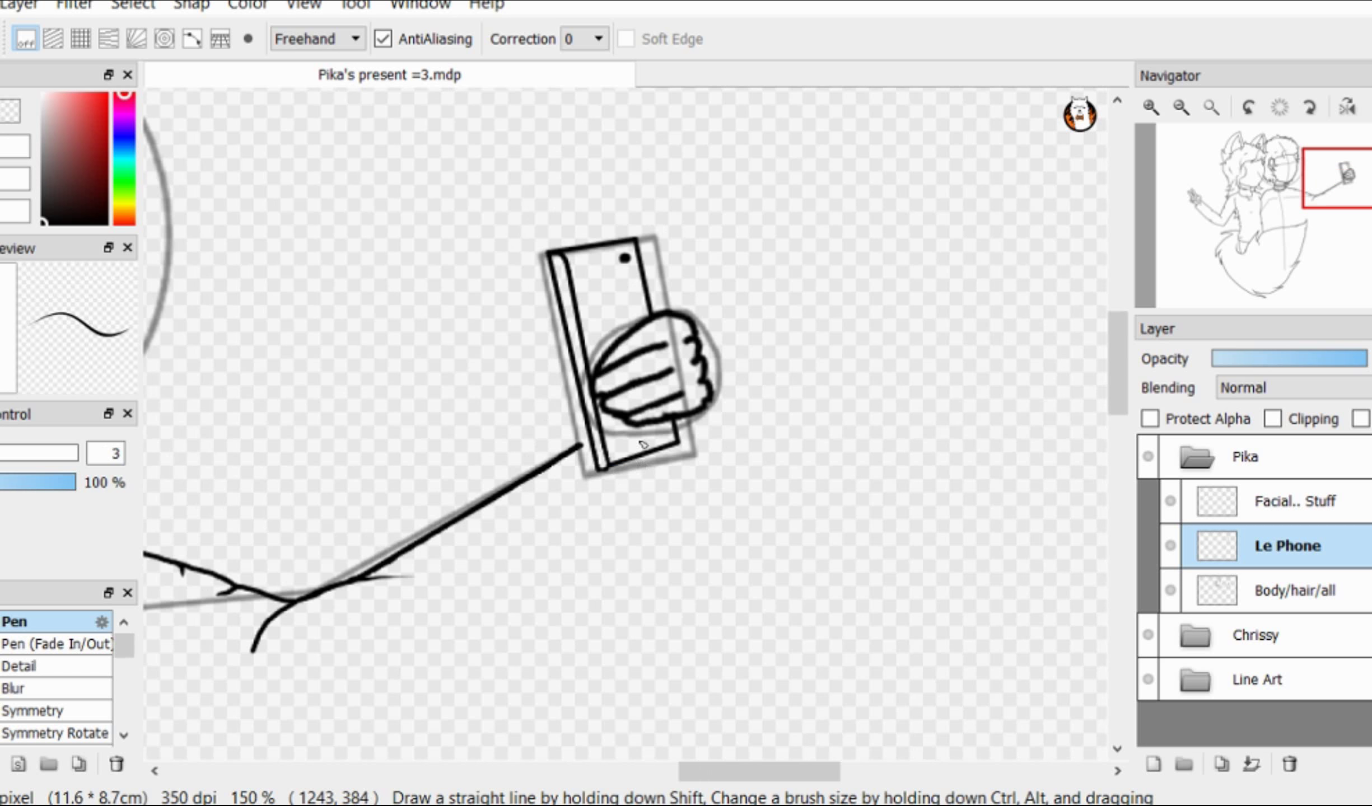
Step: On the Body/hair/all layer, add a short wrist stroke where Pika's forearm meets the phone
scroll(584, 365, "up", 5)
left_click(1276, 591)
key("e")
scroll(582, 521, "down", 6)
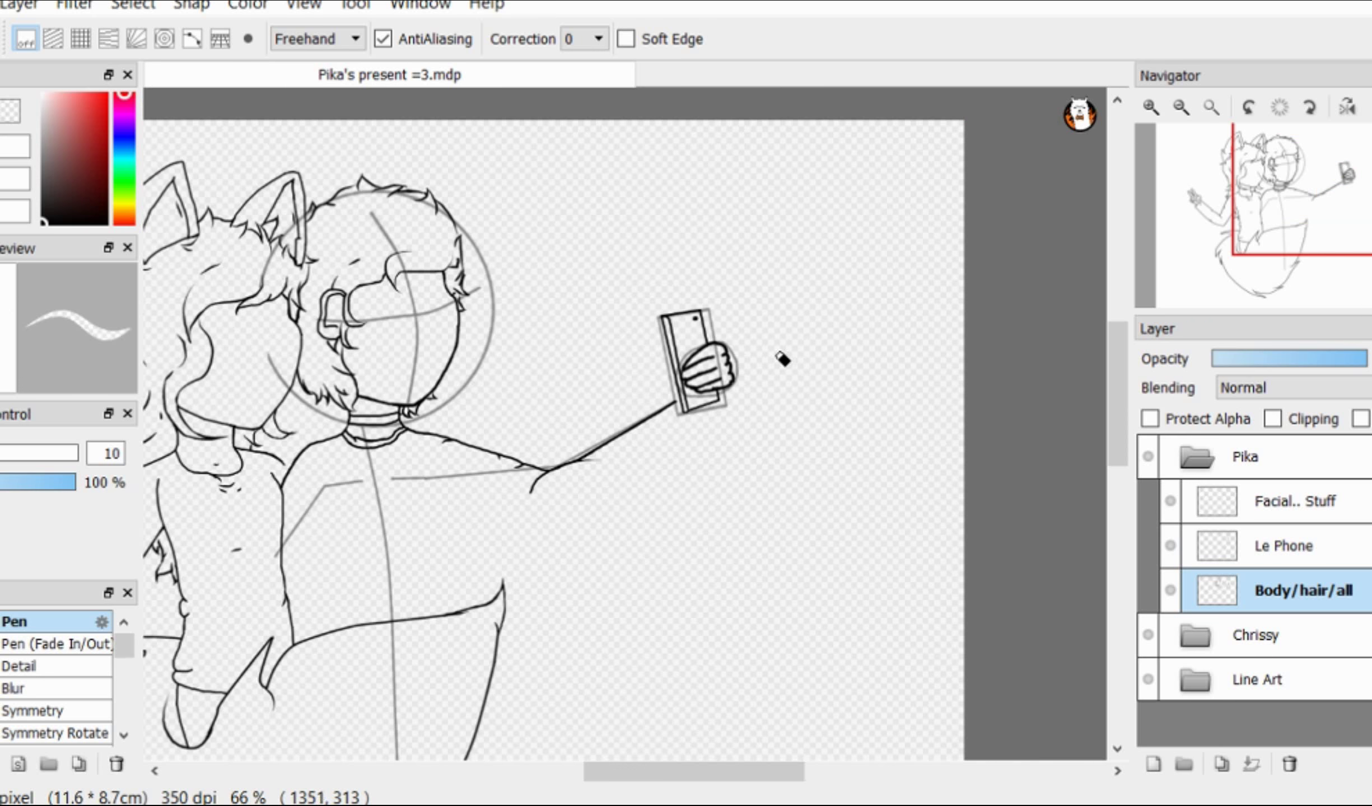
scroll(681, 403, "up", 7)
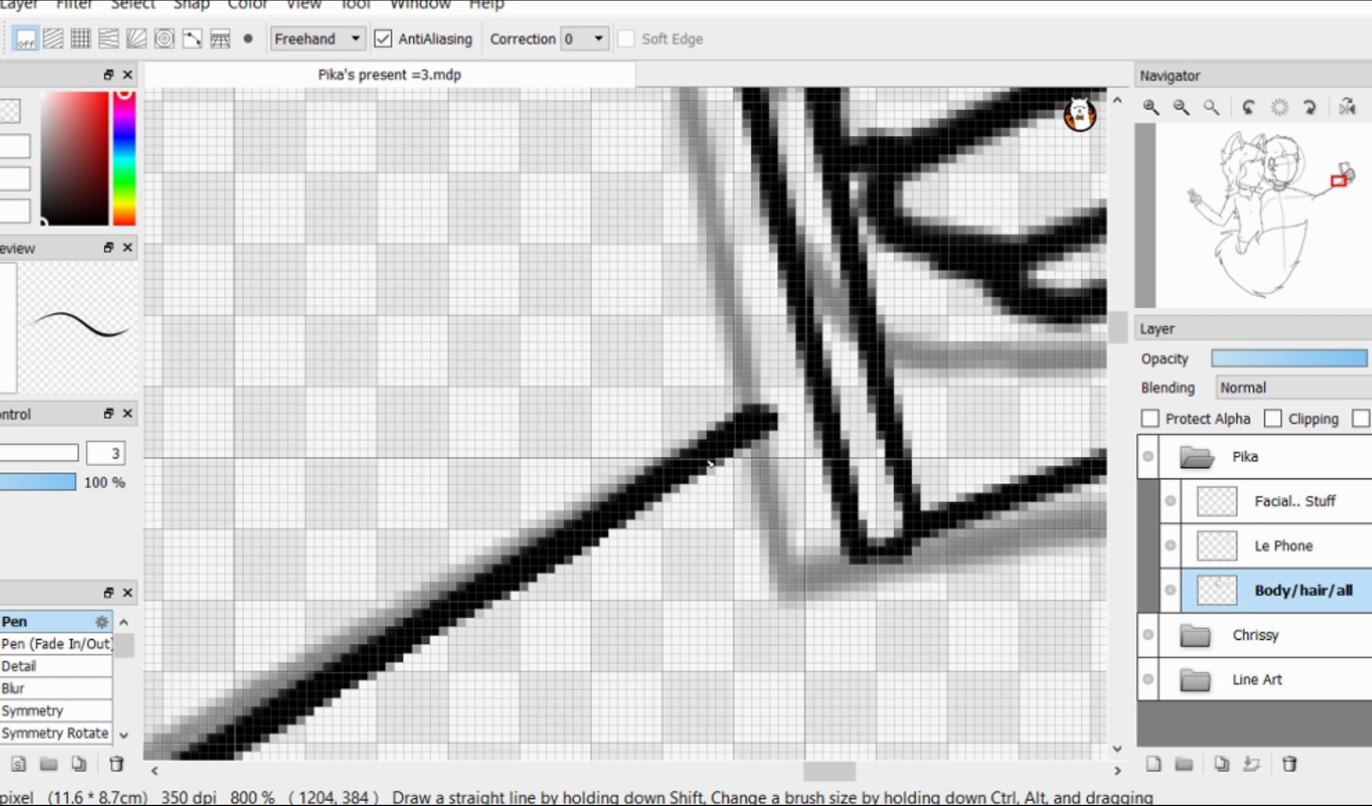
scroll(892, 654, "down", 6)
Step: Draw the far side of Pika's torso from below the outstretched arm down to the tail, with a small fold crease
scroll(673, 383, "up", 2)
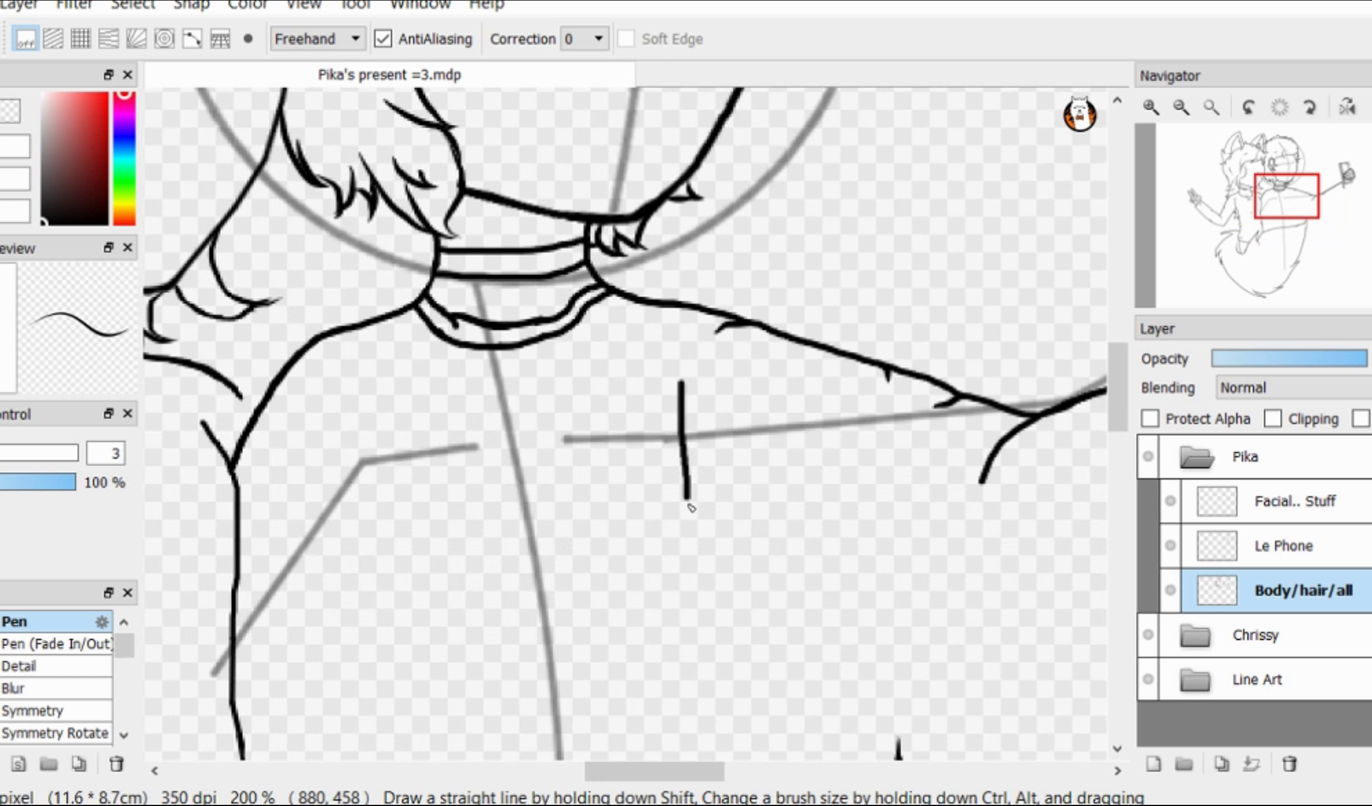
left_click_drag(689, 504, 666, 651)
scroll(698, 447, "up", 1)
scroll(671, 327, "down", 1)
scroll(718, 554, "down", 2)
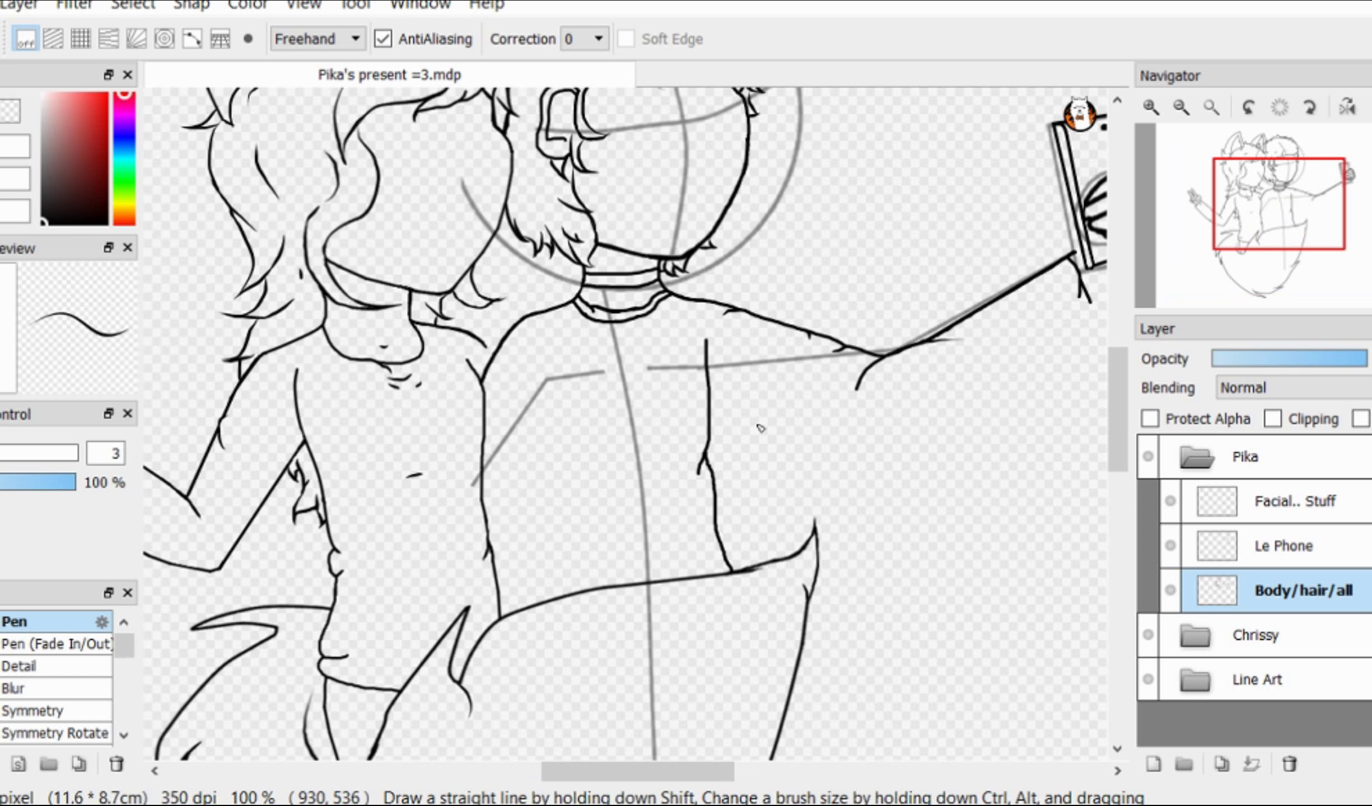
scroll(522, 314, "up", 3)
scroll(520, 550, "down", 2)
Step: Draw the near side of Pika's torso, curving down beside Chrissy's body to the tail's upper edge
scroll(592, 379, "up", 1)
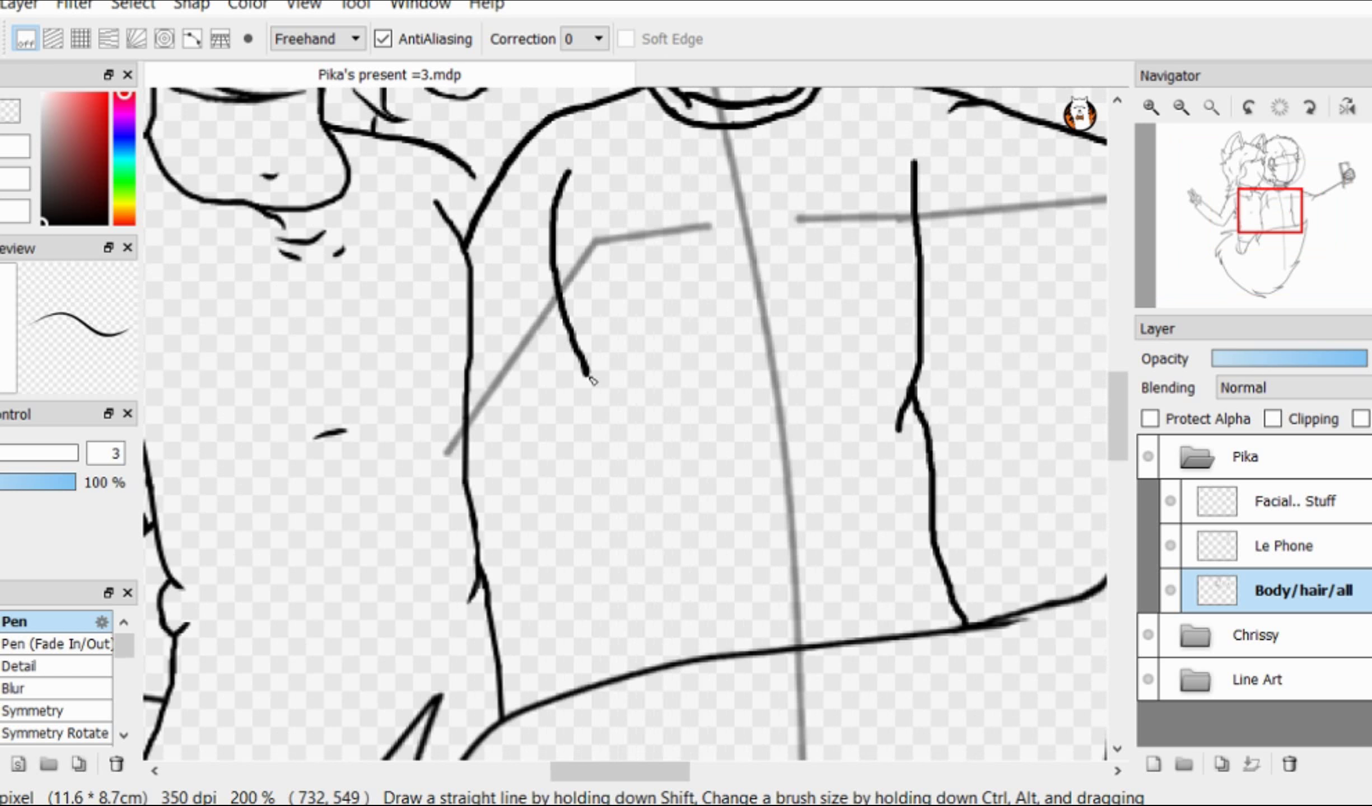
scroll(622, 657, "up", 2)
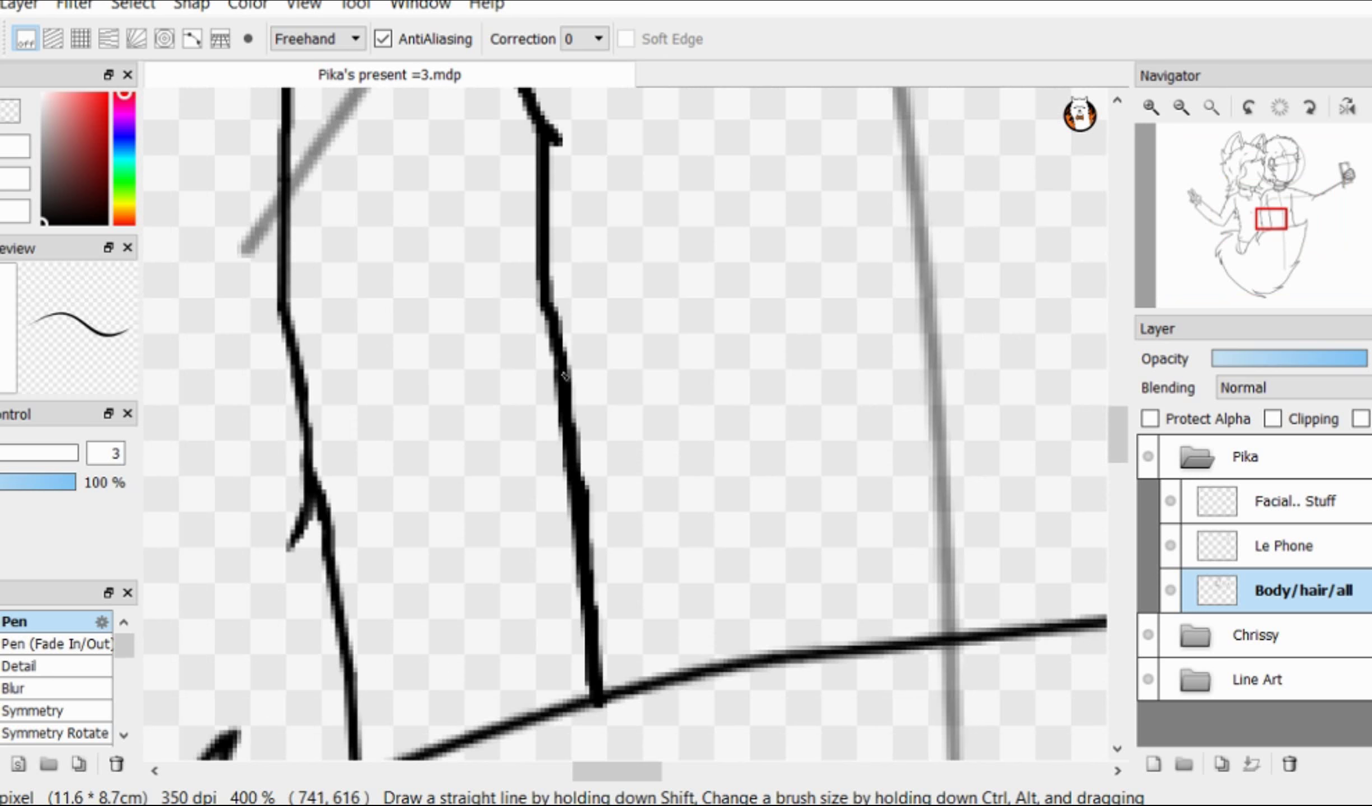
left_click_drag(597, 699, 658, 595)
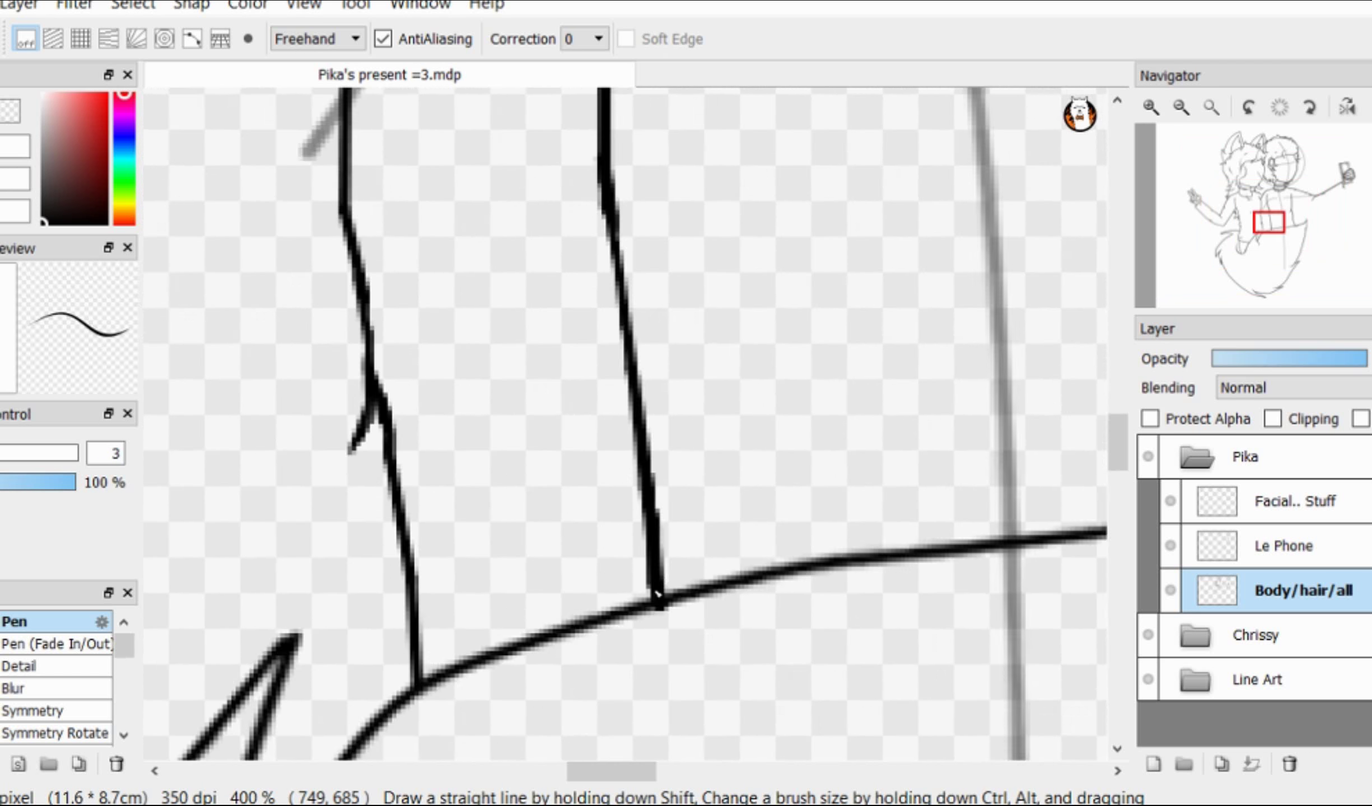
scroll(658, 594, "down", 3)
scroll(425, 389, "up", 1)
scroll(539, 380, "up", 1)
scroll(609, 262, "up", 1)
Step: Select Pika's near torso line with the lasso and transform it, tilting and shifting it slightly toward Chrissy's side
key("e")
key("l")
mouse_move(633, 290)
left_mouse_down()
mouse_move(588, 292)
mouse_move(534, 667)
mouse_move(595, 471)
mouse_move(632, 466)
mouse_move(662, 288)
left_mouse_up()
scroll(535, 633, "down", 1)
scroll(677, 414, "down", 1)
left_click(133, 4)
left_click(163, 193)
scroll(630, 450, "up", 2)
scroll(680, 252, "up", 1)
left_click_drag(585, 389, 589, 389)
scroll(672, 295, "down", 2)
scroll(668, 291, "up", 2)
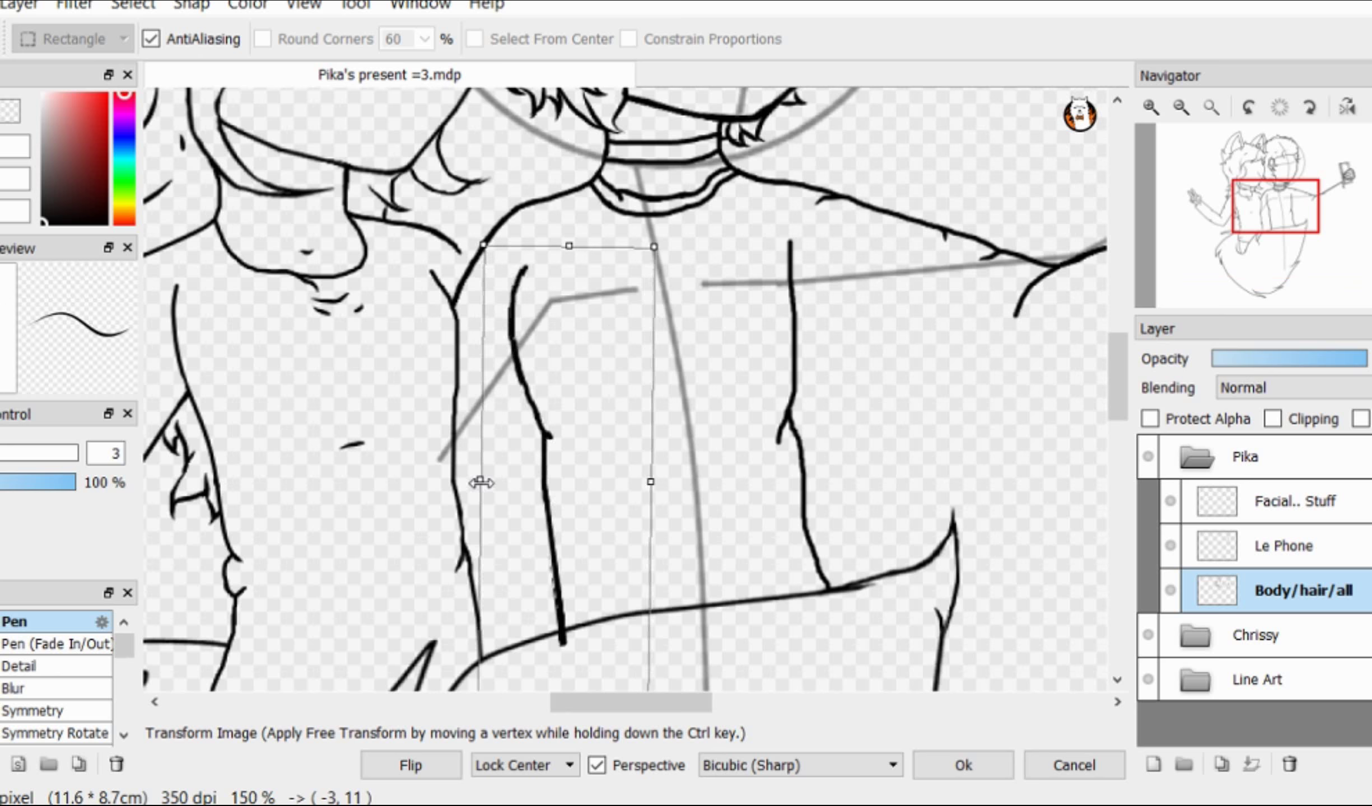
scroll(673, 365, "down", 1)
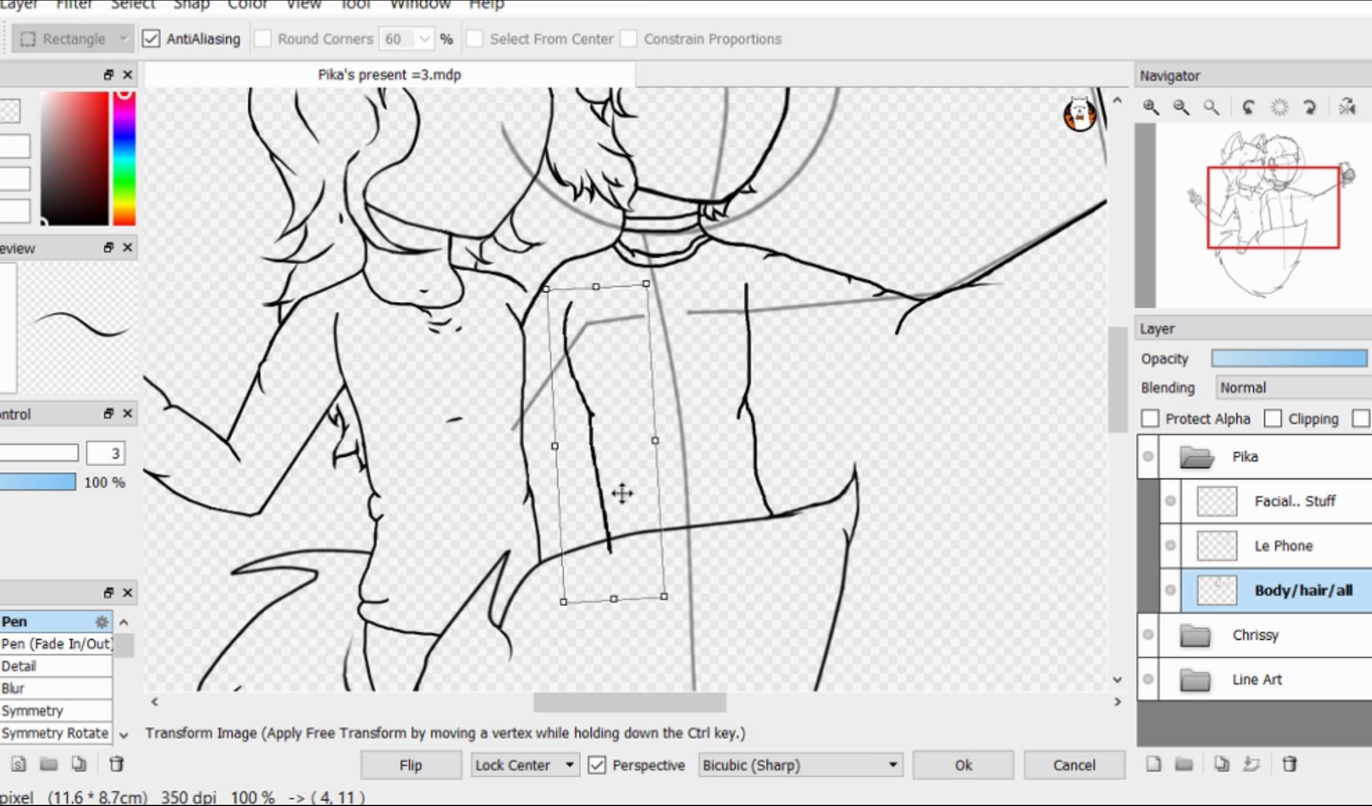
left_click(982, 750)
key("ctrl+d")
Step: Erase the end of Pika's near torso line that overshoots the tail's upper edge
key("e")
scroll(630, 600, "up", 5)
left_click_drag(495, 518, 489, 465)
scroll(646, 420, "down", 7)
key("b")
scroll(684, 418, "up", 2)
Step: Select the near torso line with a rectangular selection, fine-tune its placement with Transform, and deselect it
key("m")
left_click_drag(576, 316, 664, 587)
key("ctrl+t")
left_click(963, 765)
key("ctrl+d")
key("b")
Step: Ink the short near-arm line between Chrissy's side and Pika's torso, and delete the Line Art sketch folder
scroll(675, 398, "up", 1)
scroll(678, 448, "down", 1)
scroll(667, 459, "up", 3)
scroll(628, 482, "down", 5)
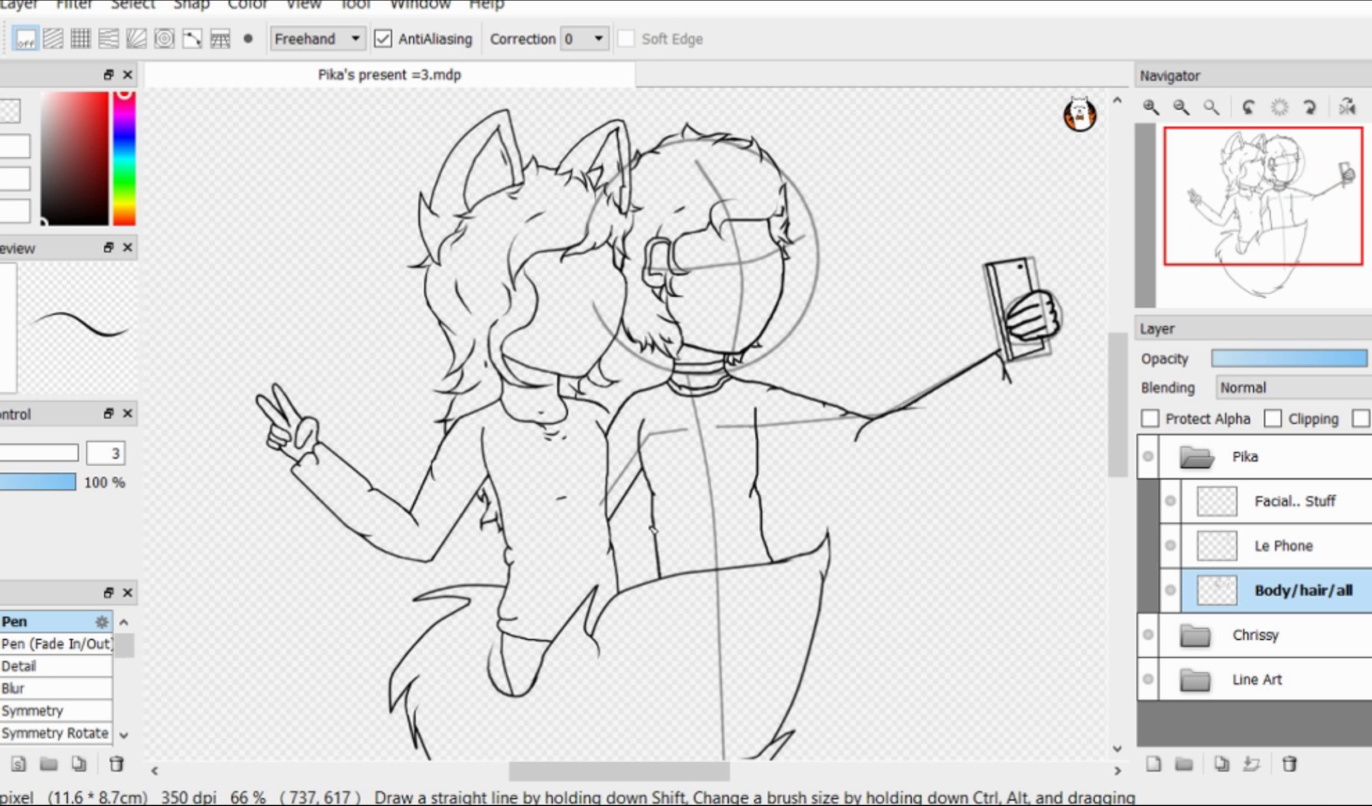
scroll(546, 554, "up", 3)
scroll(546, 554, "down", 4)
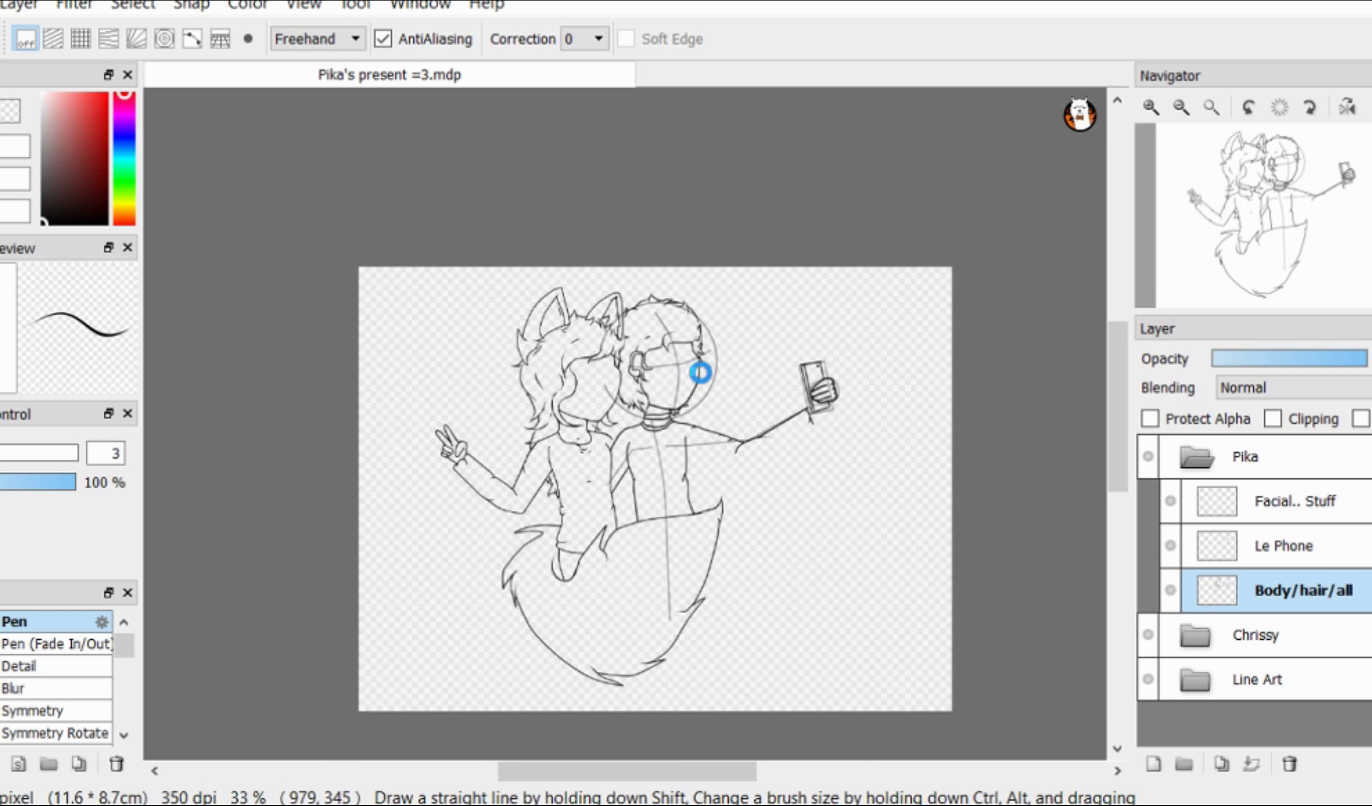
scroll(698, 367, "up", 1)
left_click_drag(1186, 682, 1221, 595)
scroll(535, 386, "up", 5)
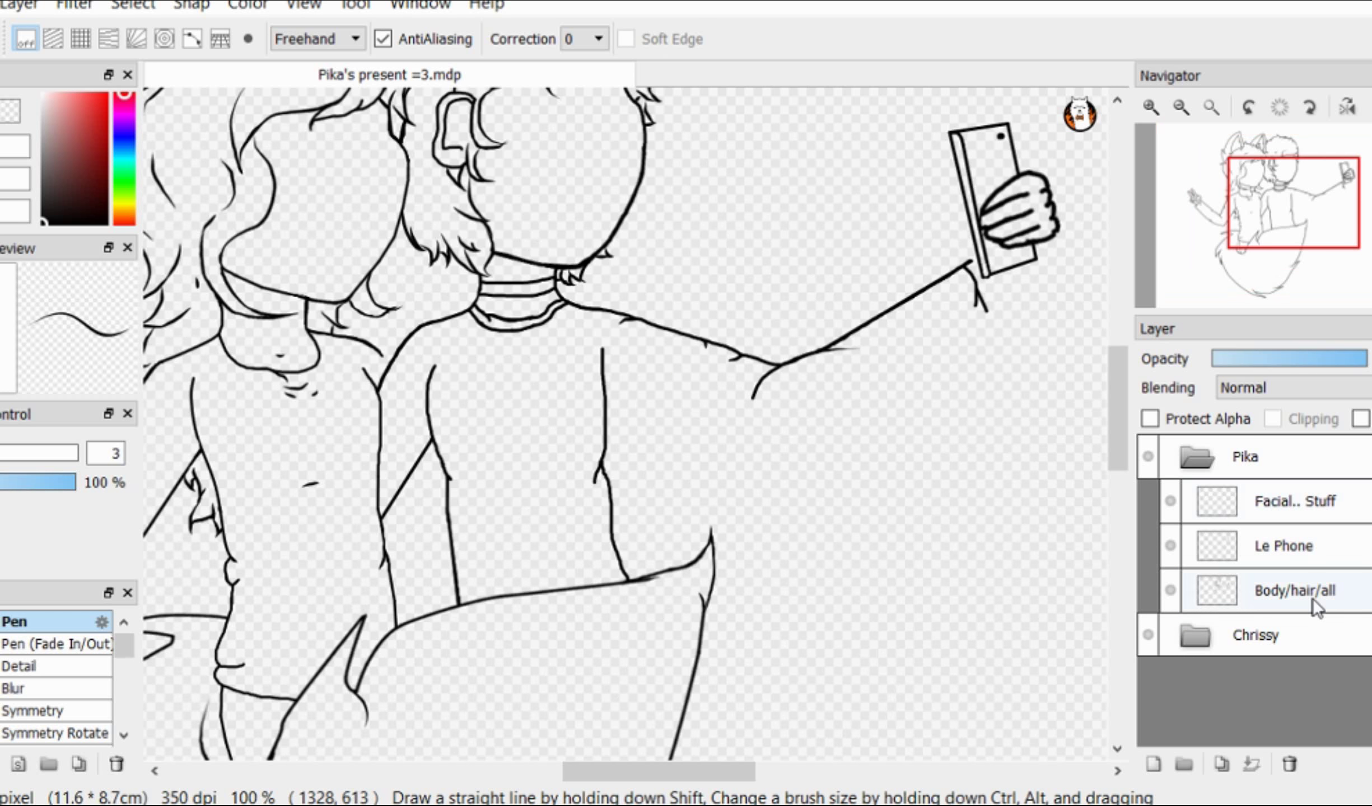
Step: On the Body/hair/all layer, draw the underside of Pika's outstretched arm from armpit to elbow to wrist, closing the forearm beside the phone
scroll(516, 197, "down", 3)
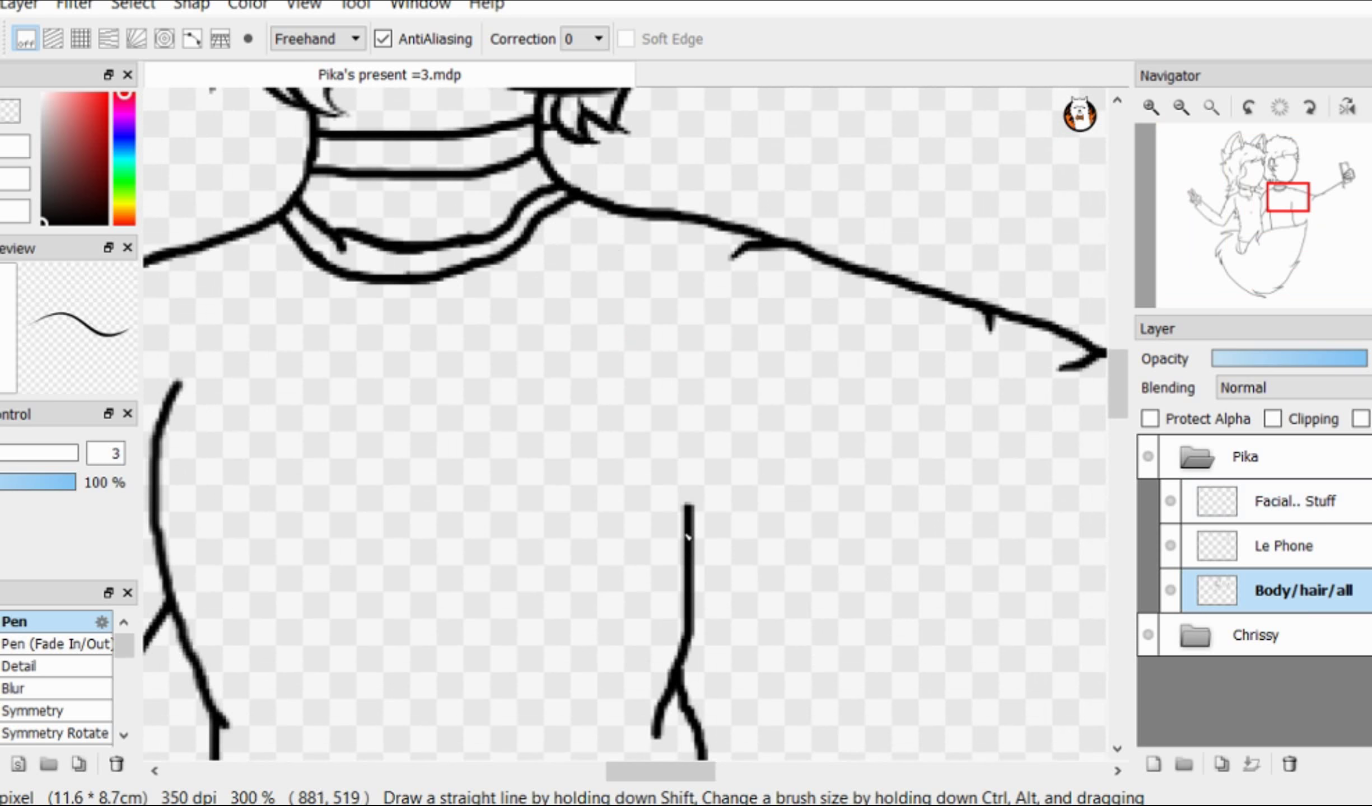
scroll(559, 409, "up", 2)
scroll(558, 409, "down", 2)
scroll(563, 413, "up", 3)
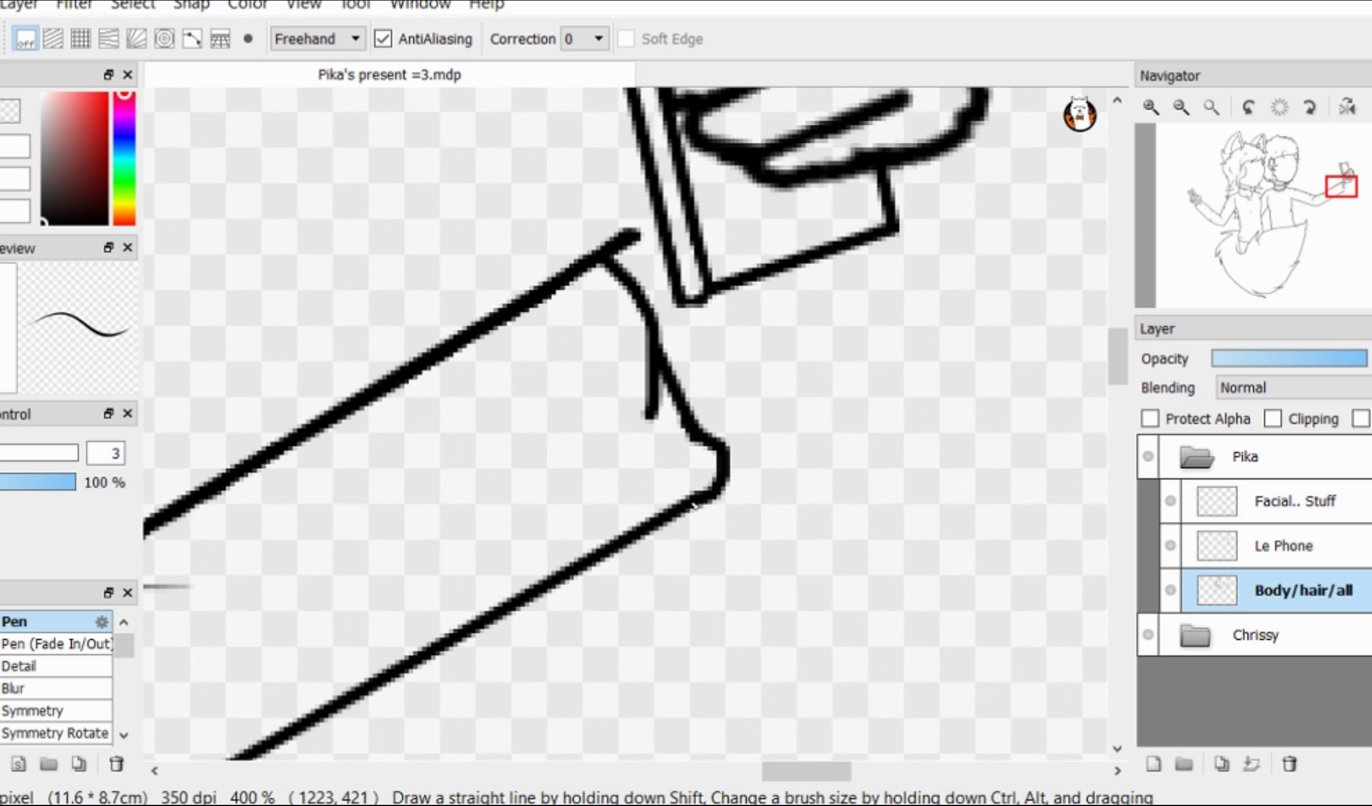
scroll(667, 262, "up", 2)
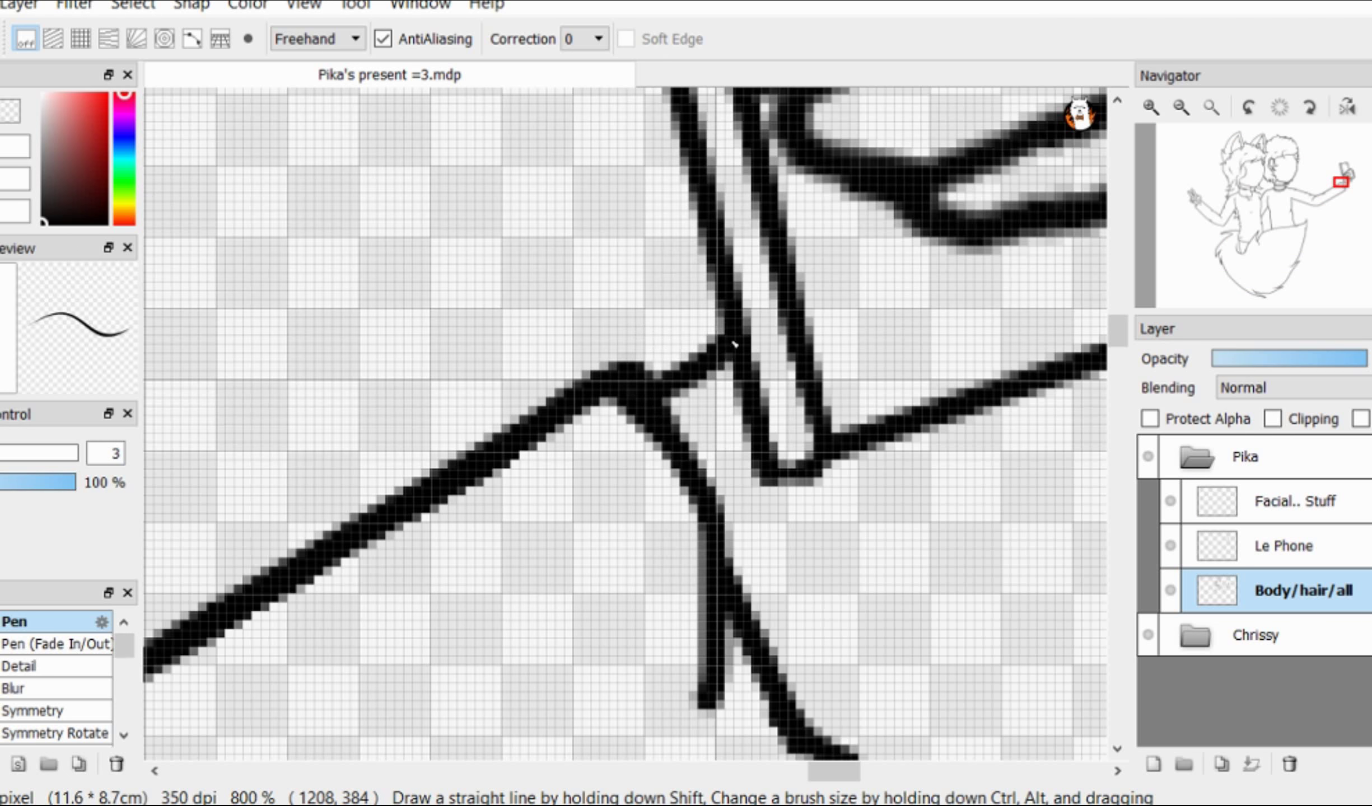
scroll(270, 289, "up", 3)
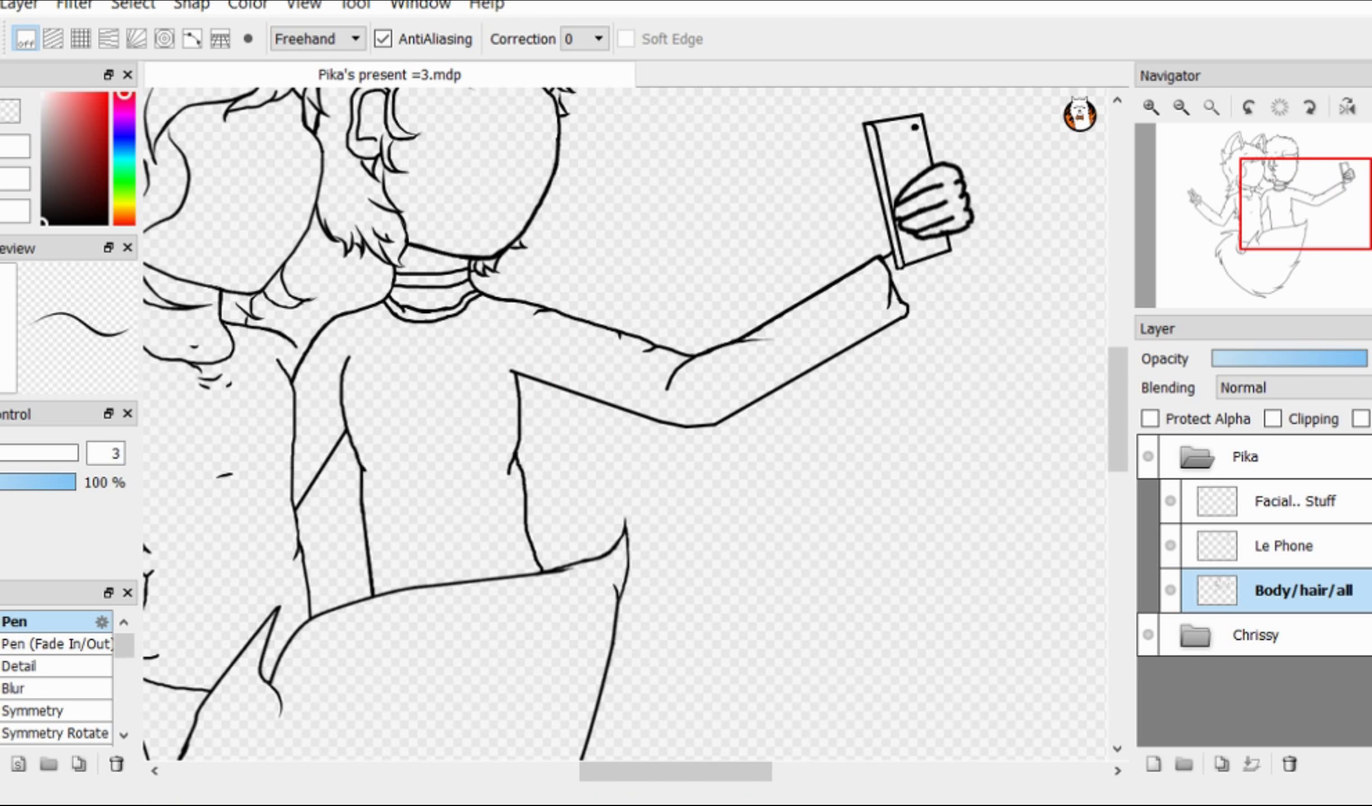
Step: Undo the last stroke and refine the lower far side of Pika's torso, adding a short crease above the tail with Pen (Fade In/Out)
key("ctrl+z")
scroll(504, 364, "up", 5)
scroll(663, 397, "down", 4)
mouse_move(639, 644)
left_mouse_down()
mouse_move(643, 450)
mouse_move(624, 476)
left_mouse_up()
scroll(663, 422, "up", 3)
key("e")
scroll(671, 384, "down", 5)
key("b")
scroll(599, 386, "up", 5)
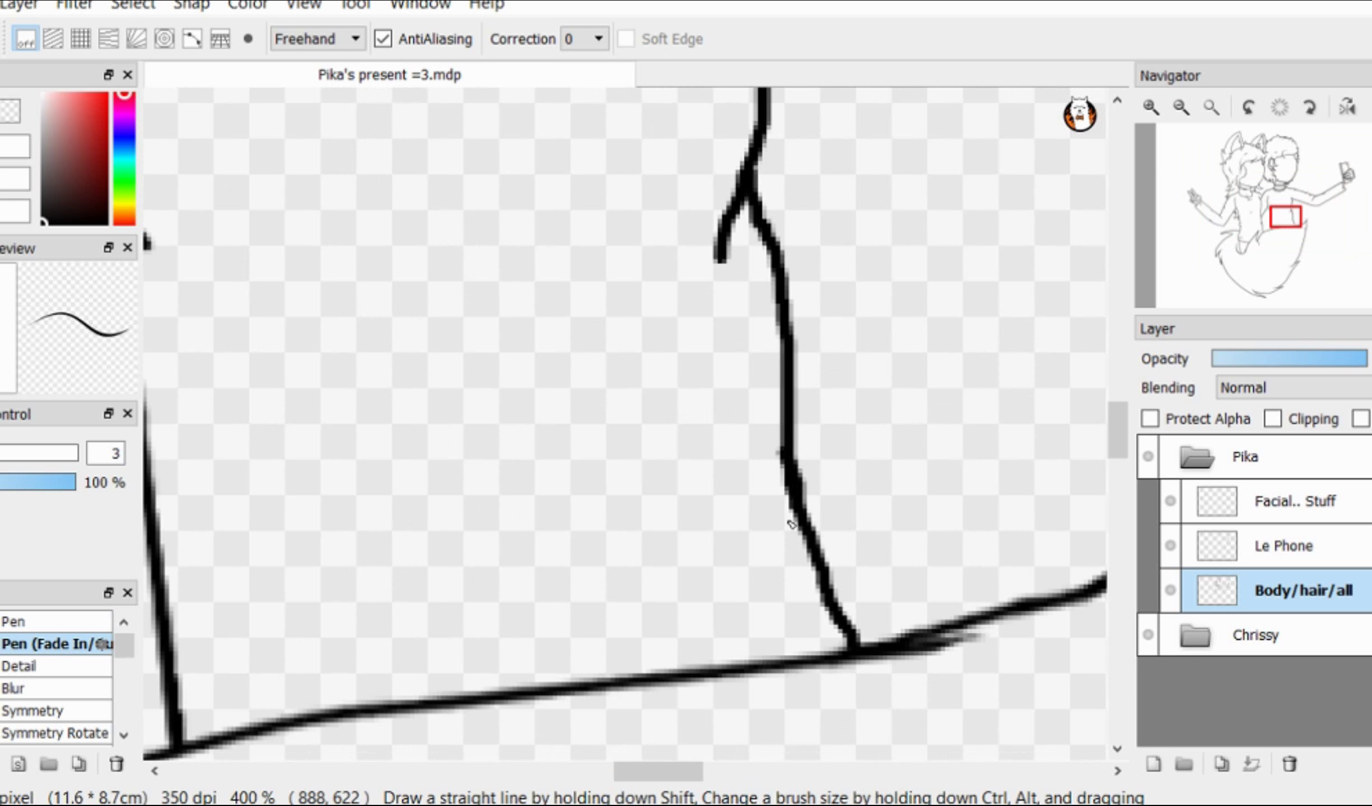
left_click_drag(794, 512, 766, 546)
Step: Add a small throat mark, collarbone ticks and a navel to Pika with the Pen (Fade In/Out) brush
scroll(692, 427, "down", 4)
scroll(621, 247, "up", 3)
scroll(576, 359, "up", 2)
scroll(588, 355, "down", 4)
scroll(591, 348, "up", 3)
scroll(650, 319, "down", 3)
scroll(650, 319, "up", 4)
scroll(672, 314, "down", 7)
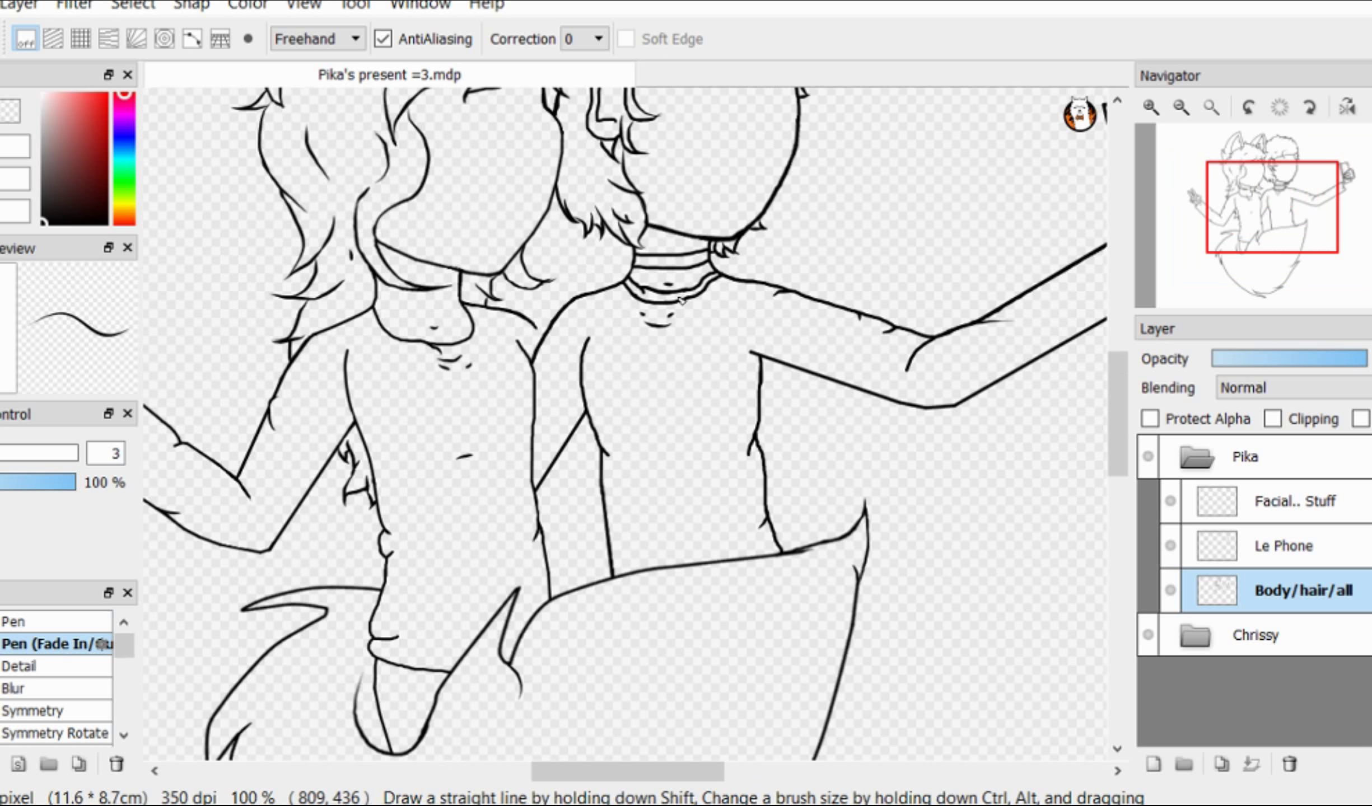
scroll(686, 308, "up", 5)
scroll(680, 314, "down", 4)
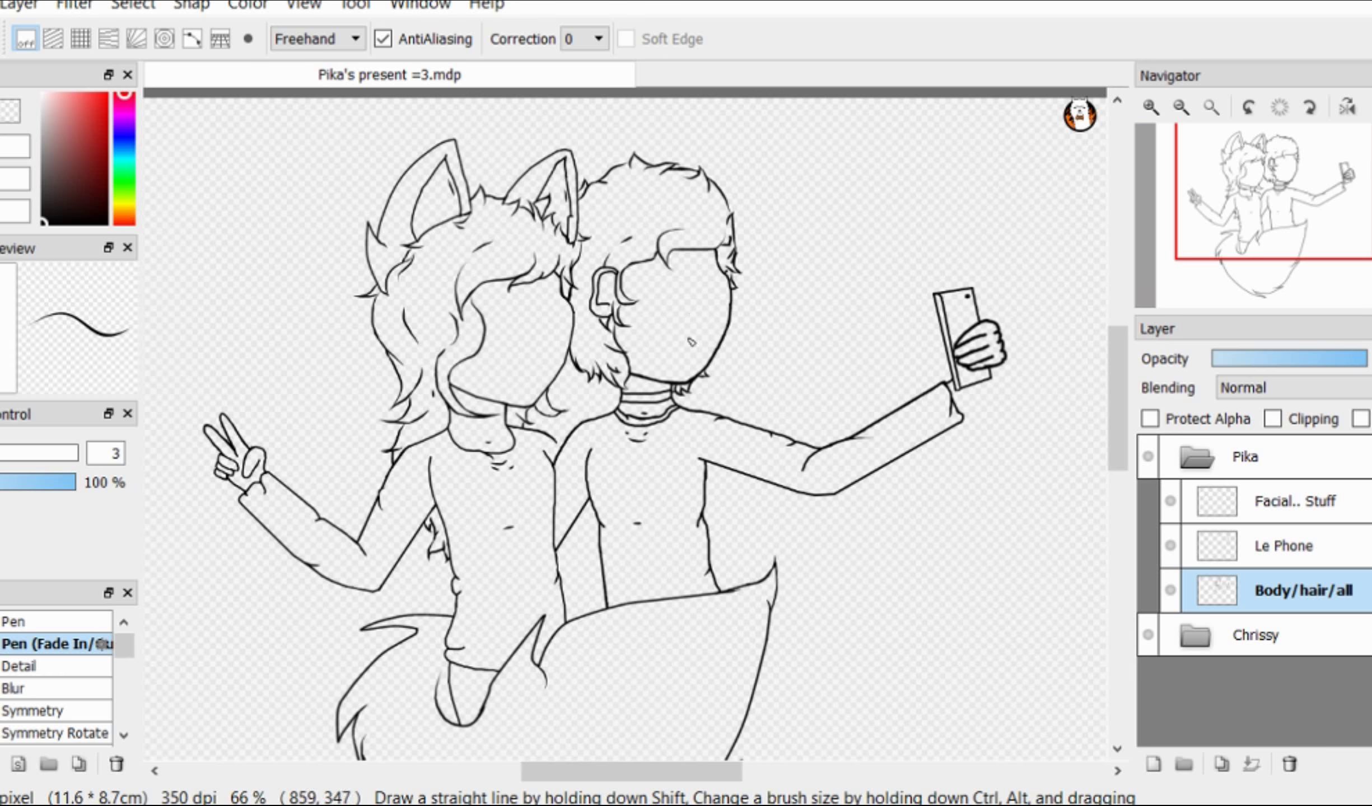
scroll(657, 254, "down", 1)
Step: On the Le Phone layer, select the phone and use Transform to rotate it nearly upright above Pika's wrist
left_click(78, 625)
scroll(724, 468, "down", 1)
scroll(912, 302, "up", 5)
scroll(896, 291, "down", 1)
left_click(1287, 546)
key("l")
mouse_move(600, 145)
left_mouse_down()
mouse_move(912, 263)
mouse_move(601, 143)
left_mouse_up()
key("ctrl+t")
left_click_drag(643, 316, 664, 359)
left_click_drag(913, 370, 903, 407)
scroll(715, 349, "down", 3)
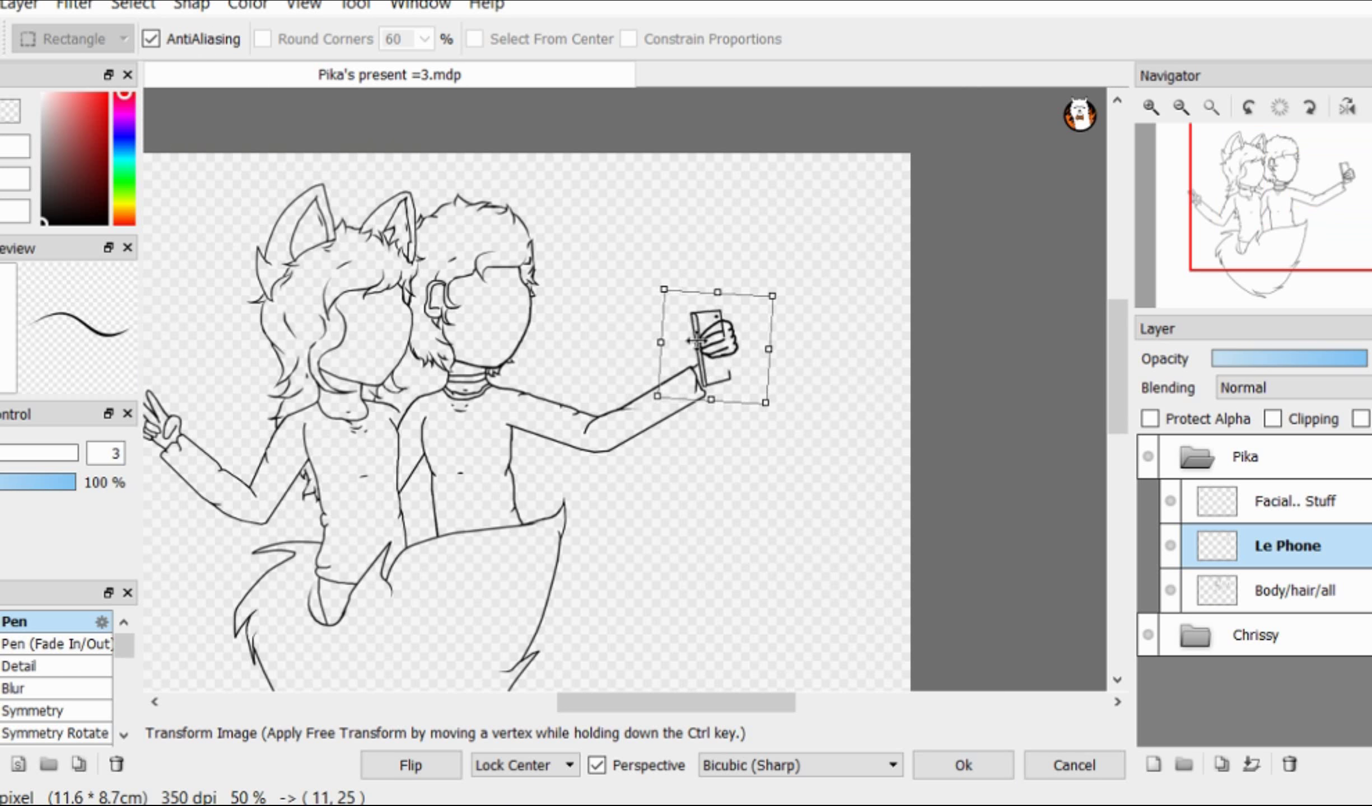
scroll(716, 344, "up", 1)
left_click_drag(719, 348, 732, 354)
left_click(964, 766)
Step: On the Body/hair/all layer, transform Pika's hand, rotating and moving it to grip the upright phone, and deselect it
left_click(1288, 590)
scroll(736, 306, "up", 2)
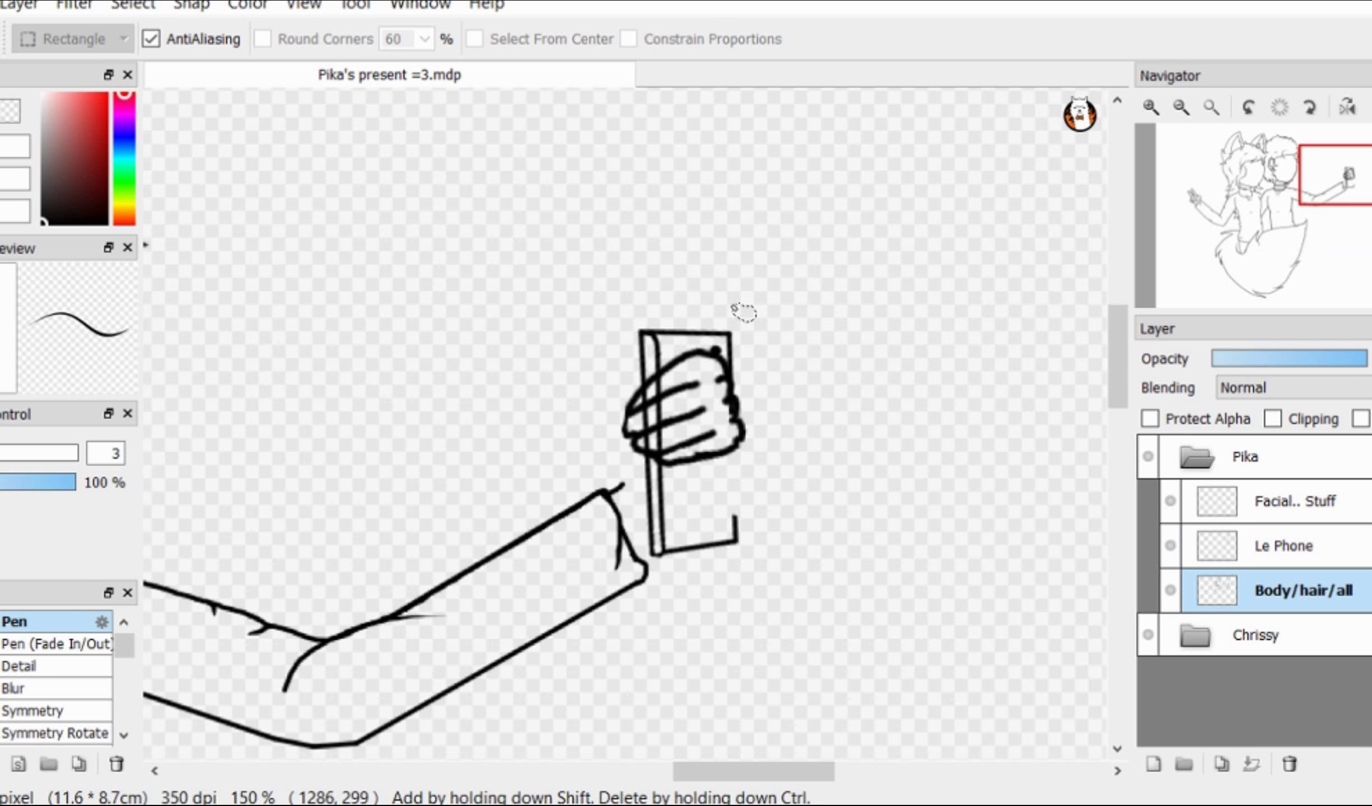
left_click(132, 4)
left_click(187, 286)
scroll(851, 373, "down", 1)
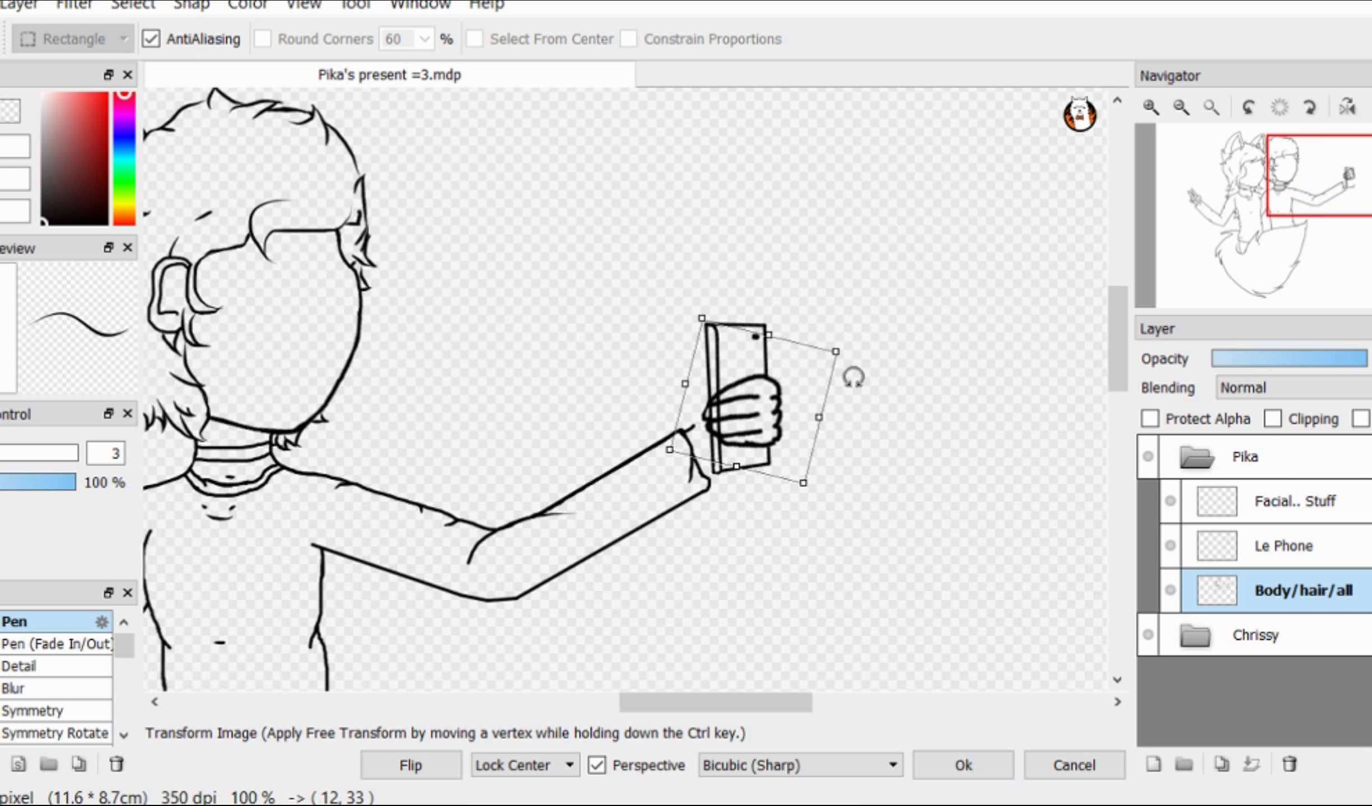
scroll(728, 521, "up", 3)
scroll(856, 486, "down", 2)
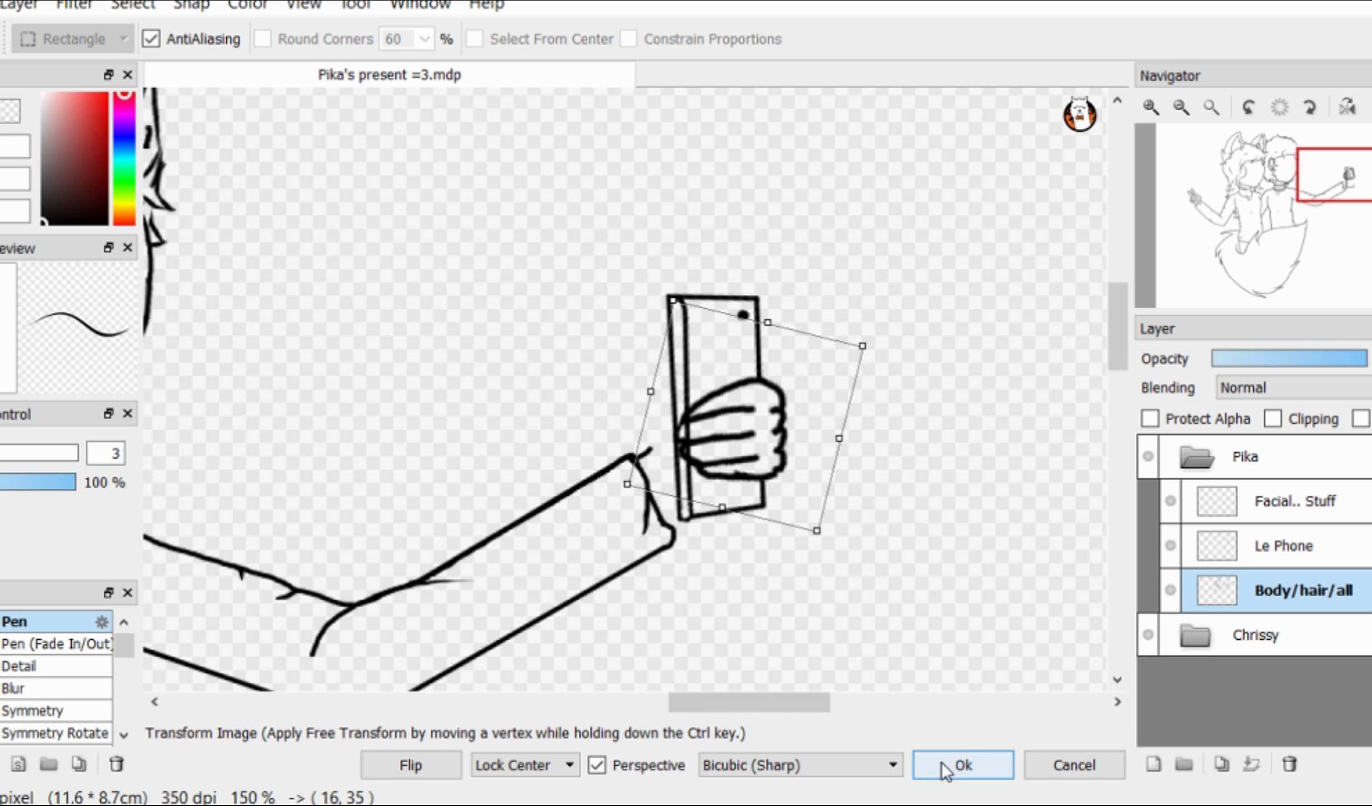
left_click(963, 766)
key("ctrl+d")
Step: Erase the rough bump between the lowest finger line and the bottom outline of Pika's hand on the Body/hair/all layer
scroll(732, 462, "up", 3)
key("e")
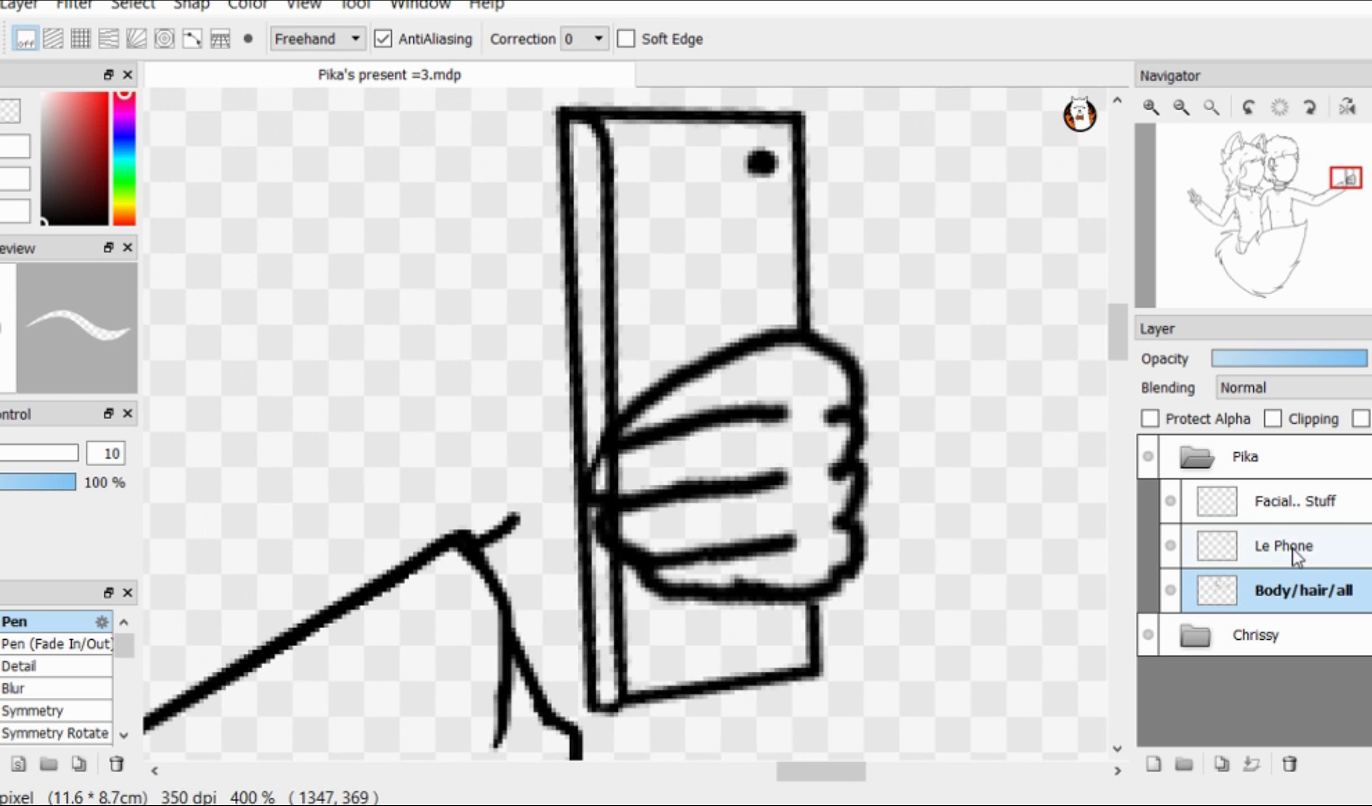
left_click(1292, 550)
scroll(866, 578, "up", 2)
left_click(1292, 590)
left_click_drag(656, 546, 651, 588)
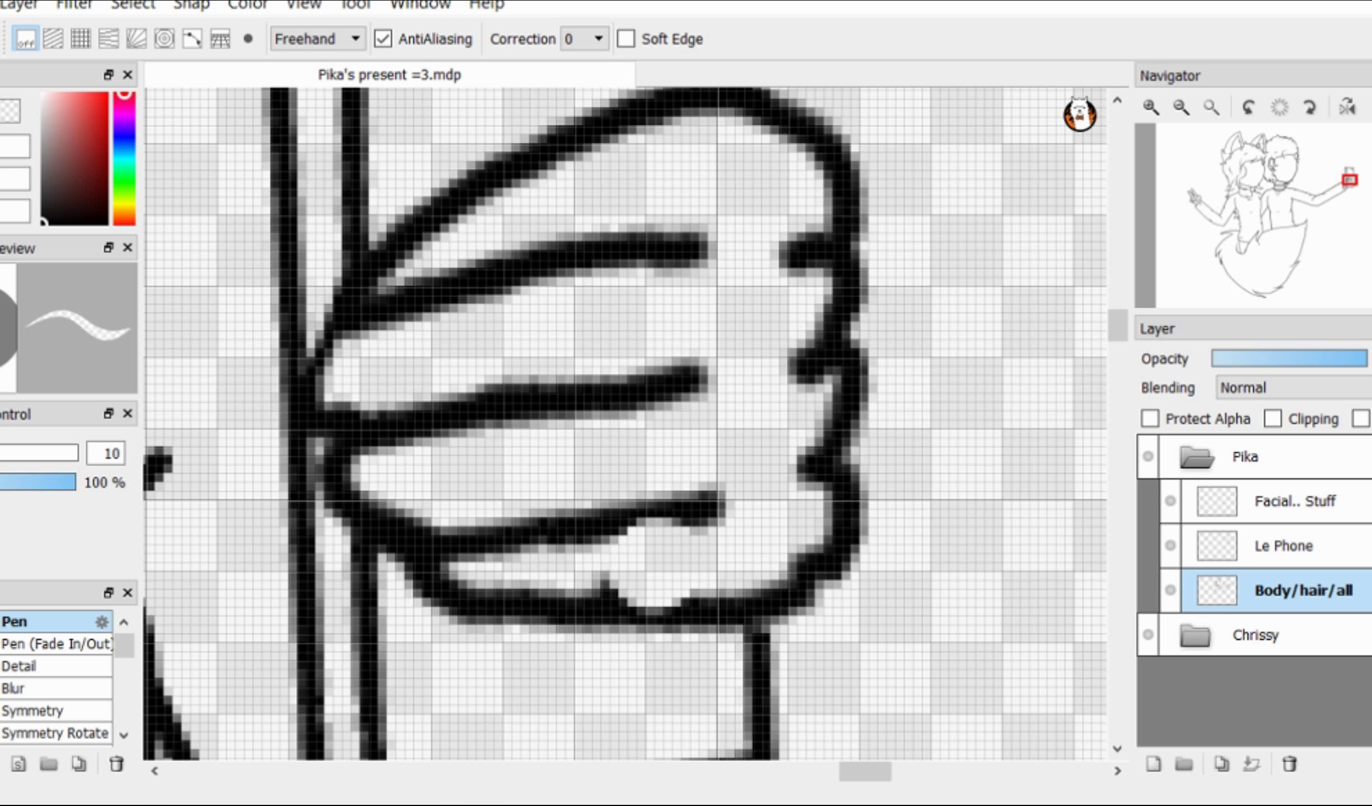
scroll(508, 587, "down", 5)
scroll(443, 552, "up", 4)
Step: Redraw the lower outline of Pika's hand as a smooth line and tidy the knuckle edge beside it
key("b")
scroll(558, 423, "up", 2)
mouse_move(567, 672)
left_mouse_down()
mouse_move(640, 559)
mouse_move(775, 484)
left_mouse_up()
scroll(634, 502, "down", 7)
scroll(652, 543, "up", 7)
scroll(637, 541, "down", 5)
scroll(713, 535, "up", 5)
scroll(773, 470, "down", 4)
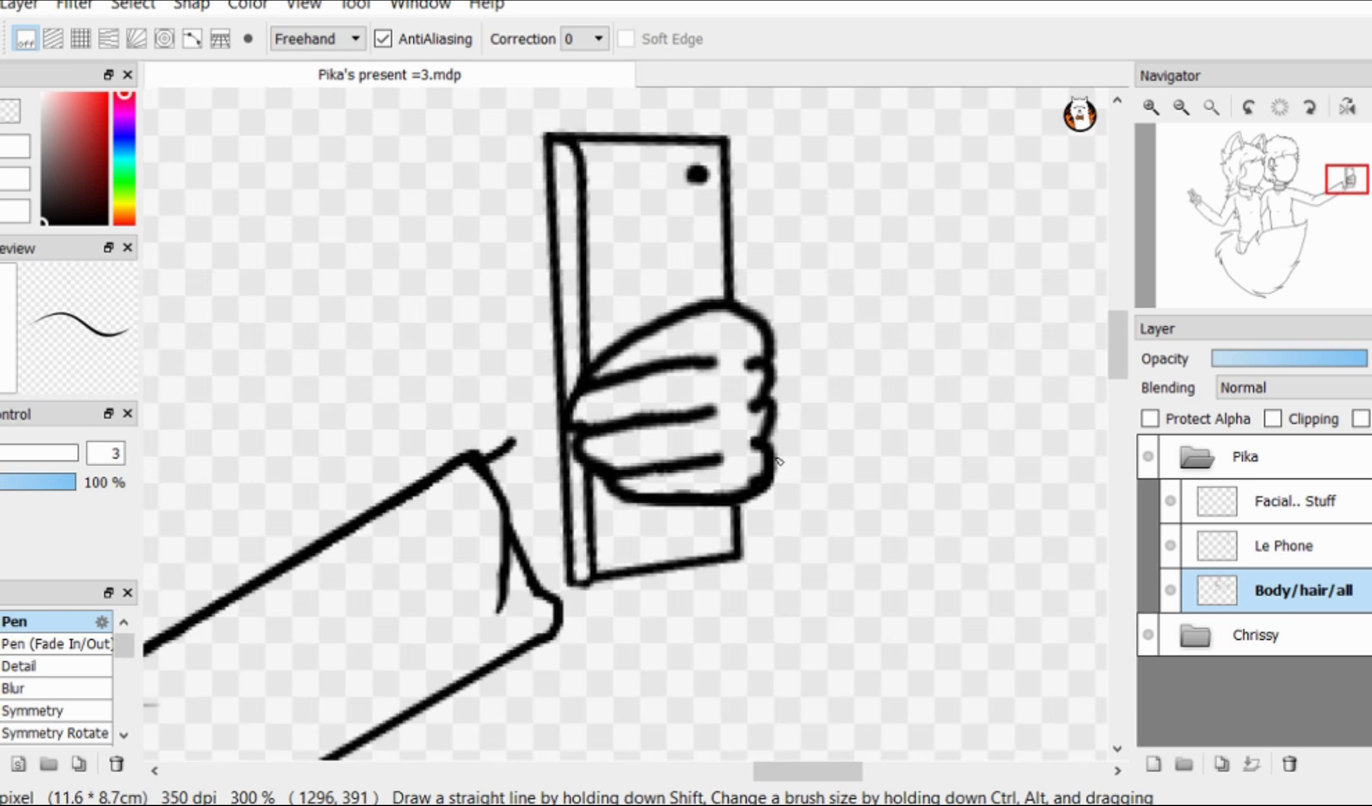
scroll(797, 383, "up", 4)
scroll(736, 450, "down", 1)
key("e")
scroll(642, 445, "down", 2)
key("x")
scroll(763, 438, "down", 2)
scroll(784, 429, "up", 2)
scroll(637, 475, "up", 2)
scroll(668, 413, "down", 4)
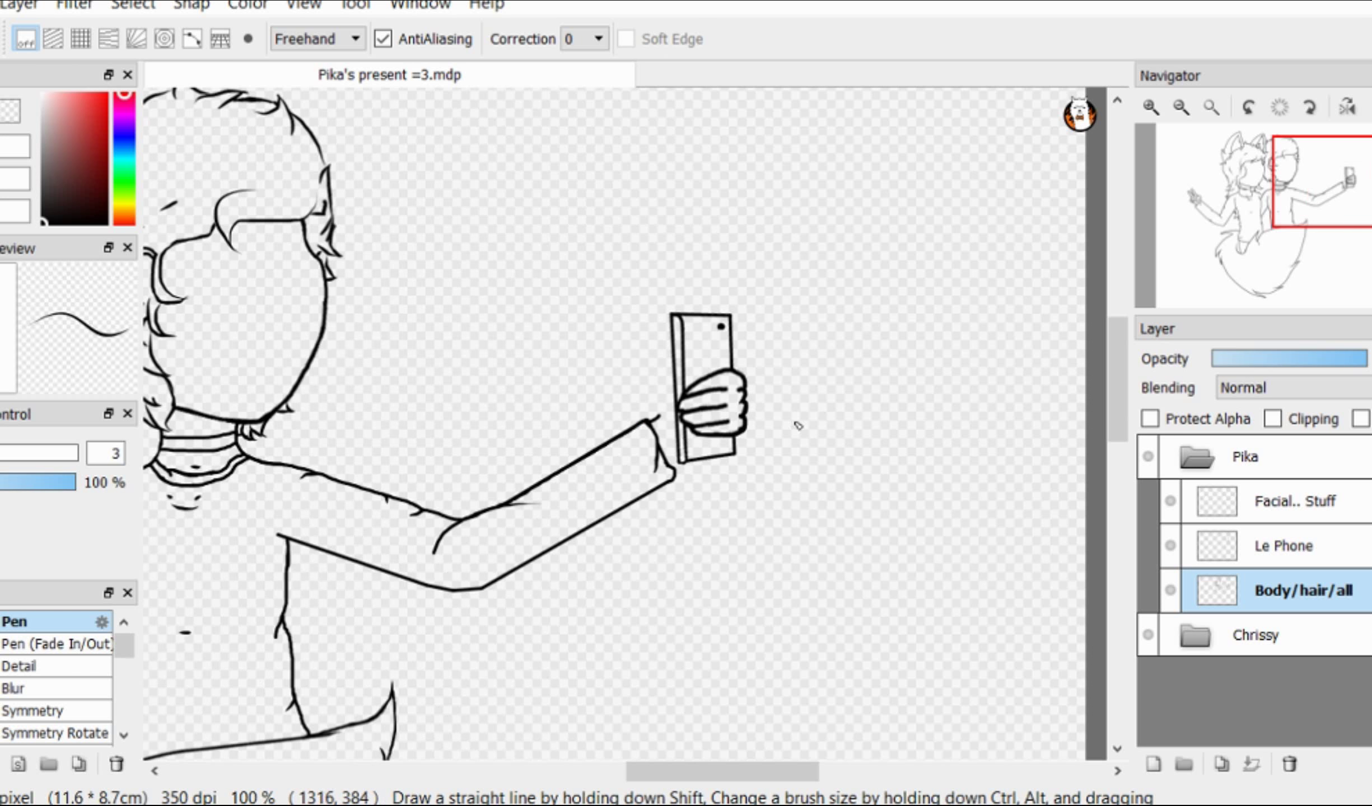
Step: Select Pika's forearm from elbow to wrist, rotate it to a shallower angle, realign it with the upper arm, and deselect it
key("m")
left_click_drag(843, 462, 722, 302)
key("ctrl+t")
left_click_drag(919, 384, 917, 405)
left_click_drag(736, 376, 732, 382)
left_click_drag(922, 402, 920, 415)
left_click_drag(685, 389, 679, 396)
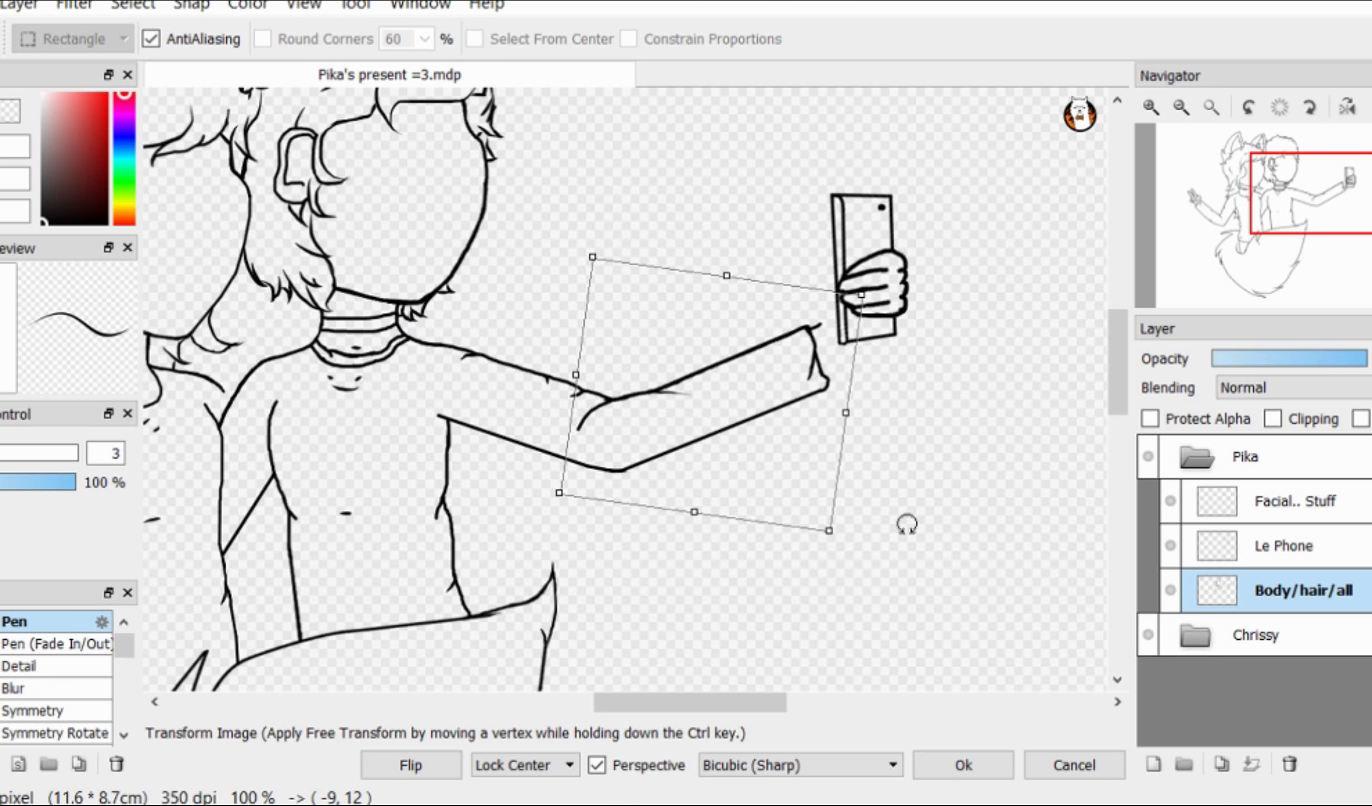
left_click(953, 762)
key("ctrl+d")
Step: Clean up the seam at Pika's elbow where the rotated forearm meets the upper arm
scroll(592, 392, "up", 5)
key("e")
left_click(775, 502)
scroll(605, 530, "down", 6)
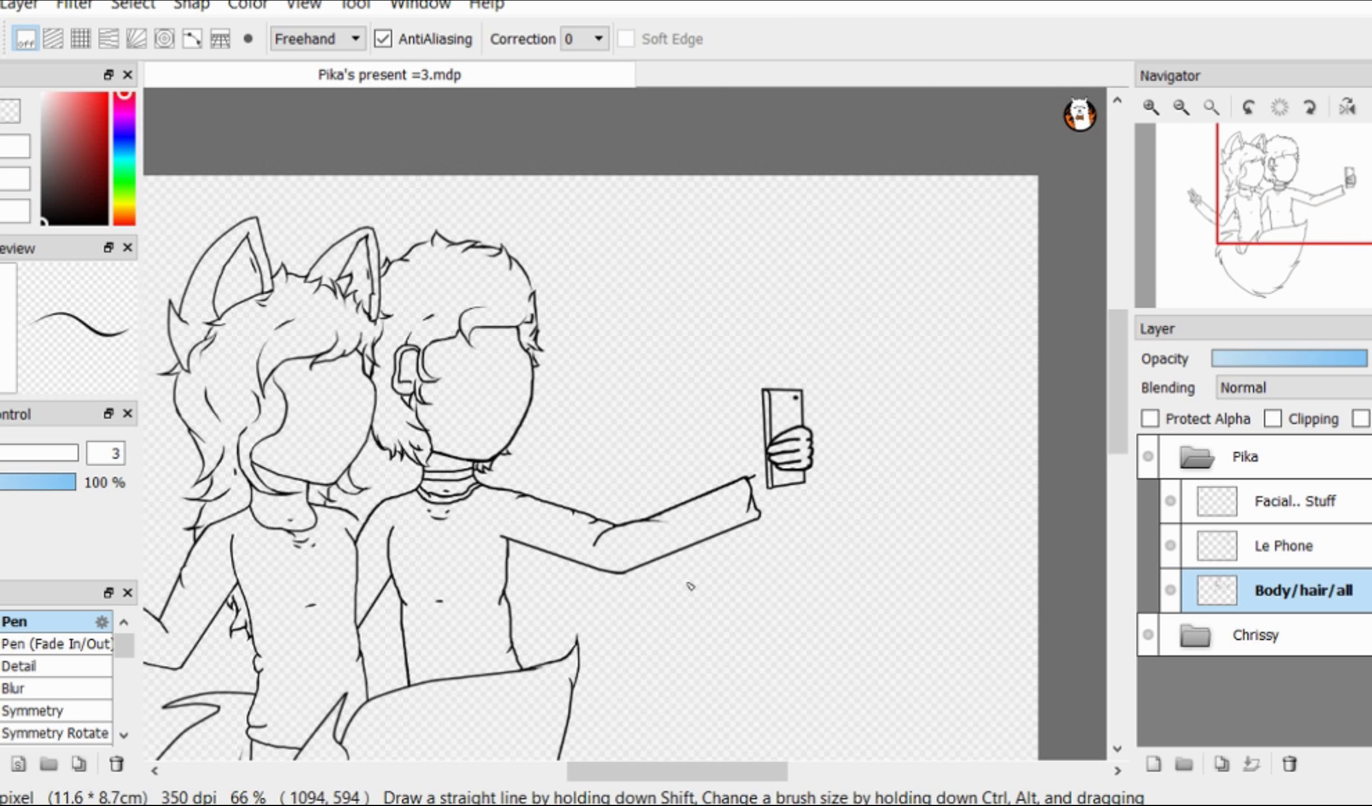
Step: On the Le Phone layer, use Transform to move the phone down against the end of Pika's forearm
scroll(875, 469, "up", 2)
left_click(1282, 546)
left_click(133, 4)
left_click(224, 285)
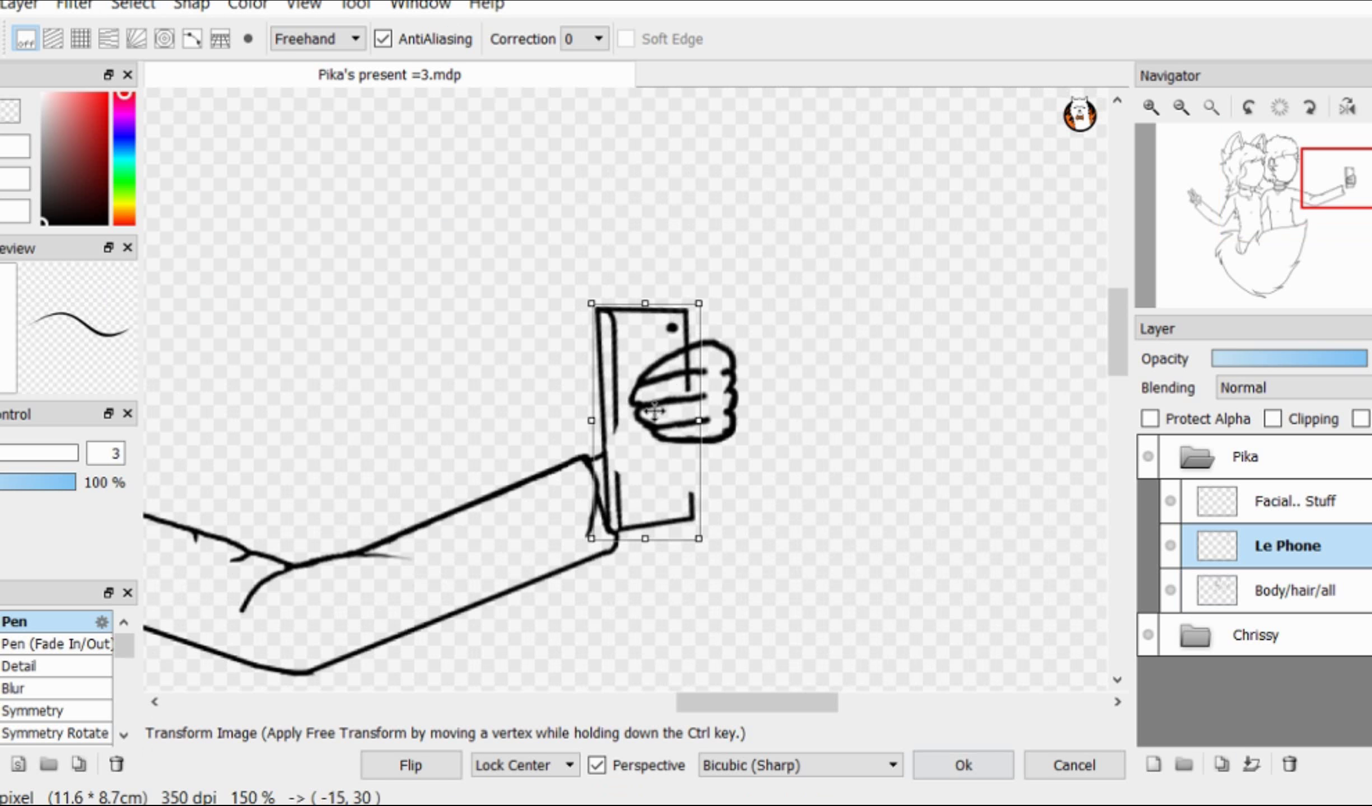
scroll(827, 364, "down", 2)
left_click(962, 765)
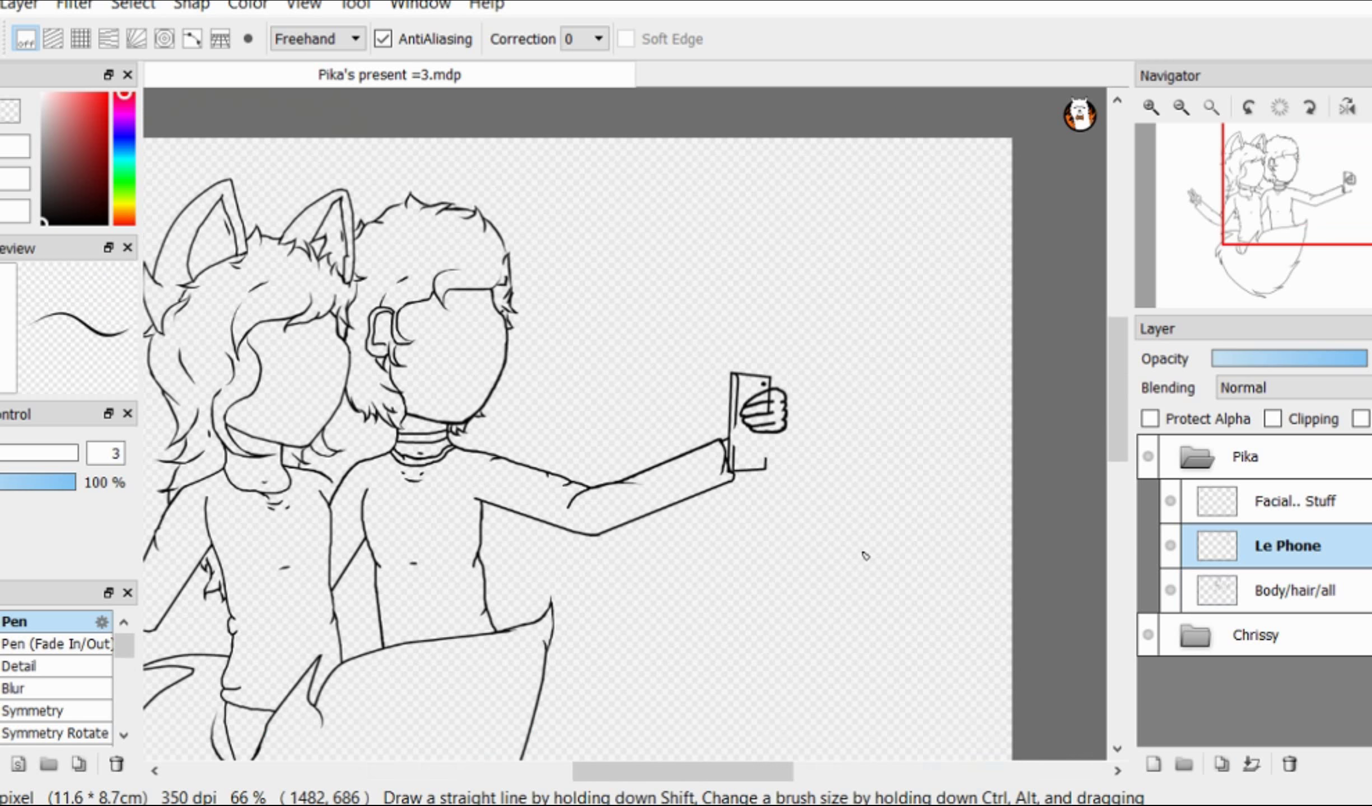
scroll(767, 439, "up", 1)
Step: On the Body/hair/all layer, select Pika's hand and use Transform to move it back onto the repositioned phone
left_click(1288, 591)
key("m")
left_click_drag(699, 304, 802, 439)
key("ctrl+d")
left_click_drag(704, 343, 827, 432)
left_click(132, 4)
left_click(224, 285)
scroll(776, 360, "up", 2)
left_click_drag(805, 358, 799, 410)
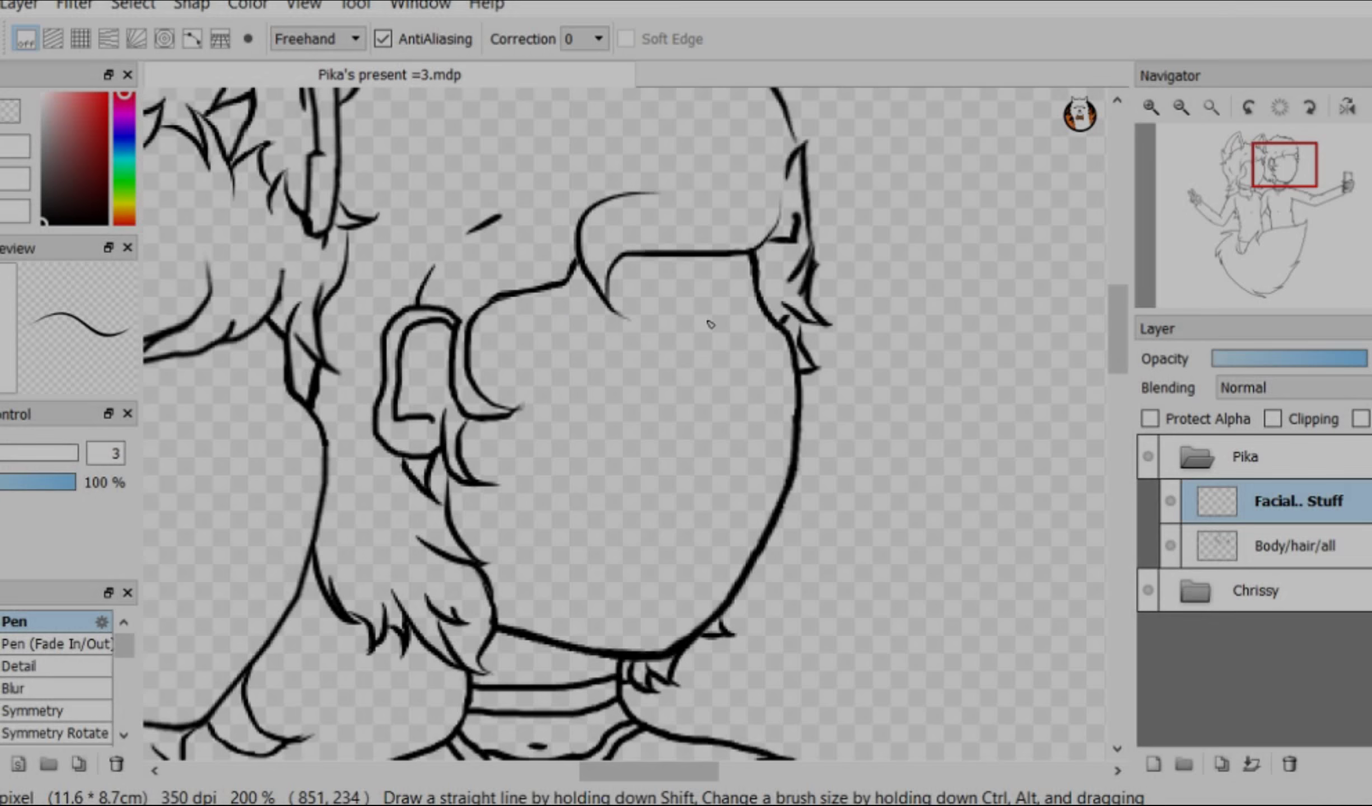
Step: Smooth Pika's face outline beside the temple hair tufts on the Body/hair/all layer, erasing the doubled line
left_click(1299, 546)
scroll(637, 227, "up", 2)
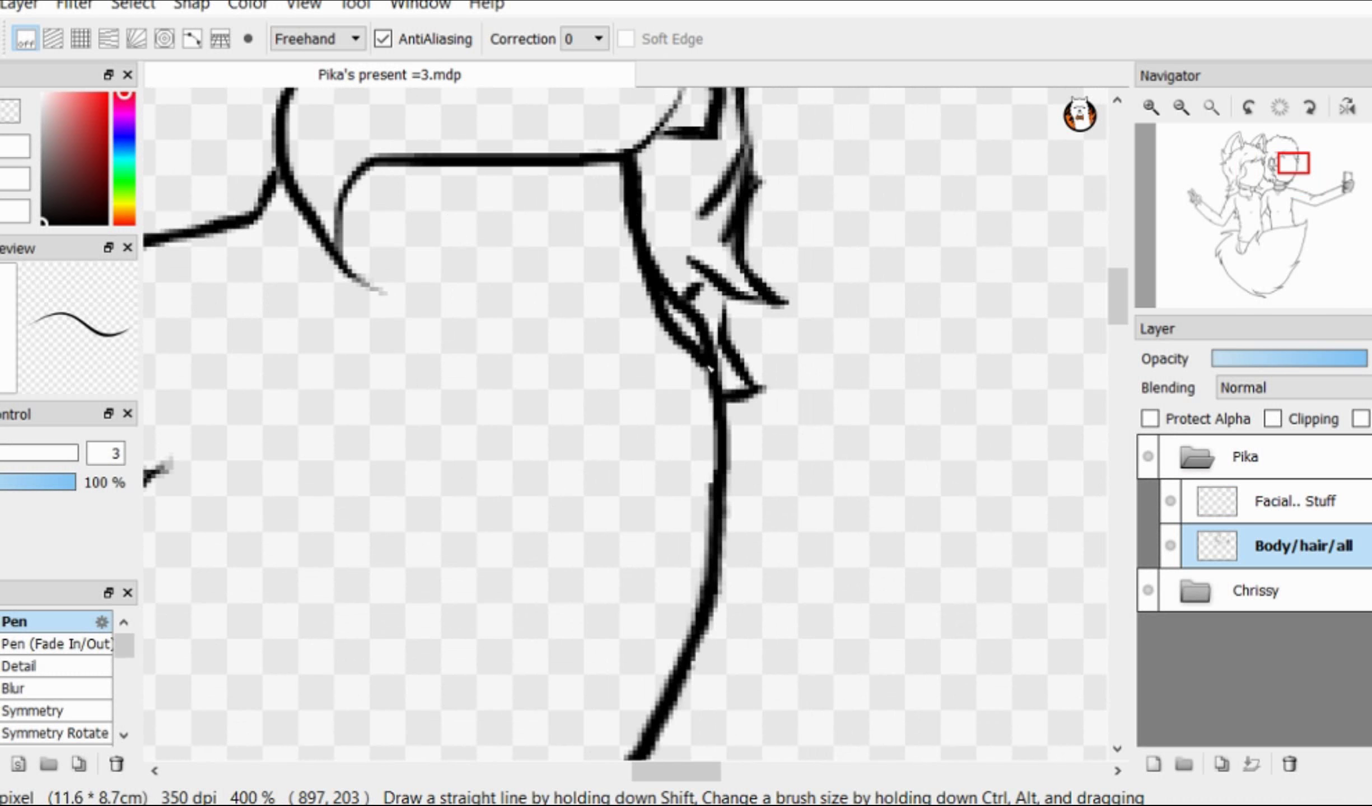
key("e")
scroll(770, 254, "up", 3)
left_click_drag(502, 392, 530, 414)
scroll(472, 341, "down", 4)
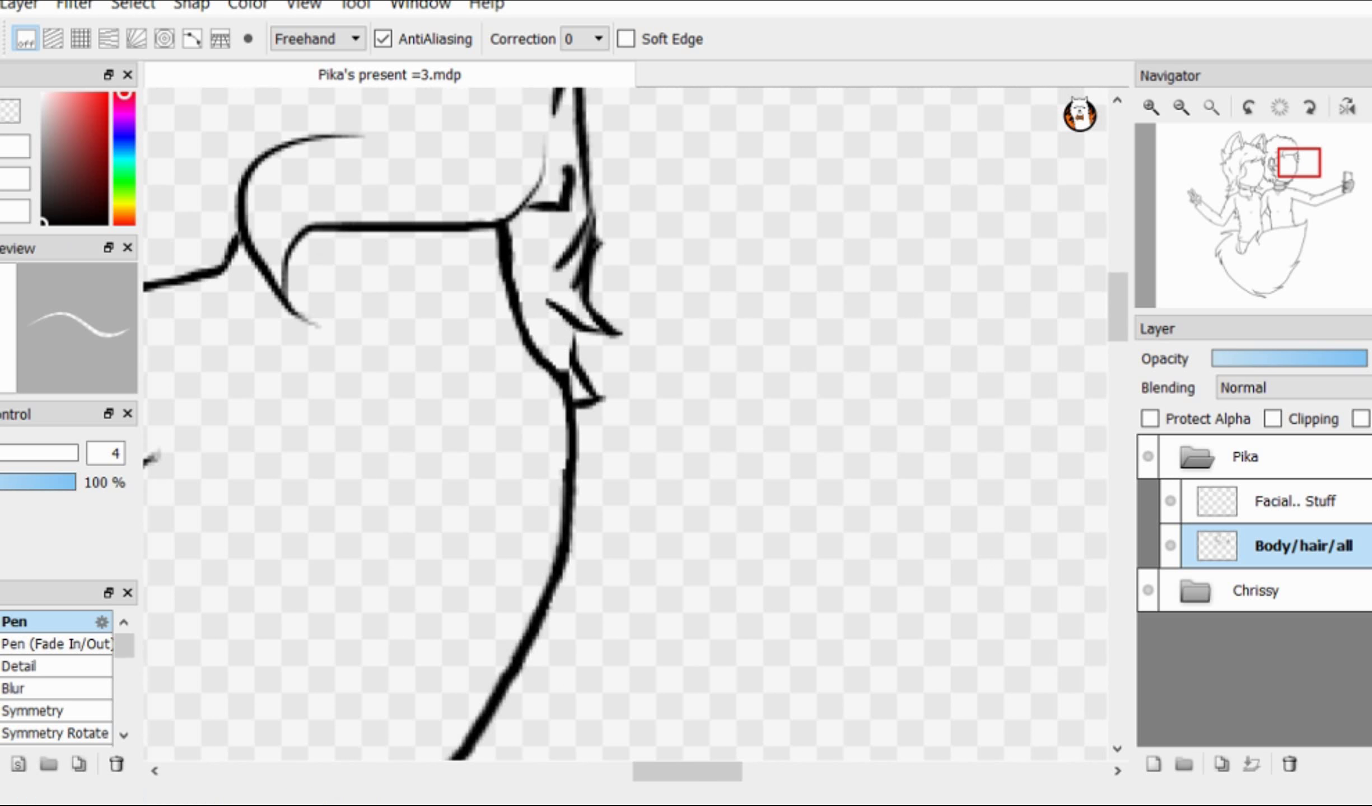
key("b")
scroll(387, 331, "up", 2)
Step: On the Facial.. Stuff layer, draw Pika's small curved nose line with the Pen at size 2.5 and tidy its shape
left_click(1298, 501)
scroll(650, 333, "down", 1)
scroll(731, 336, "down", 3)
scroll(686, 412, "up", 2)
left_click(40, 455)
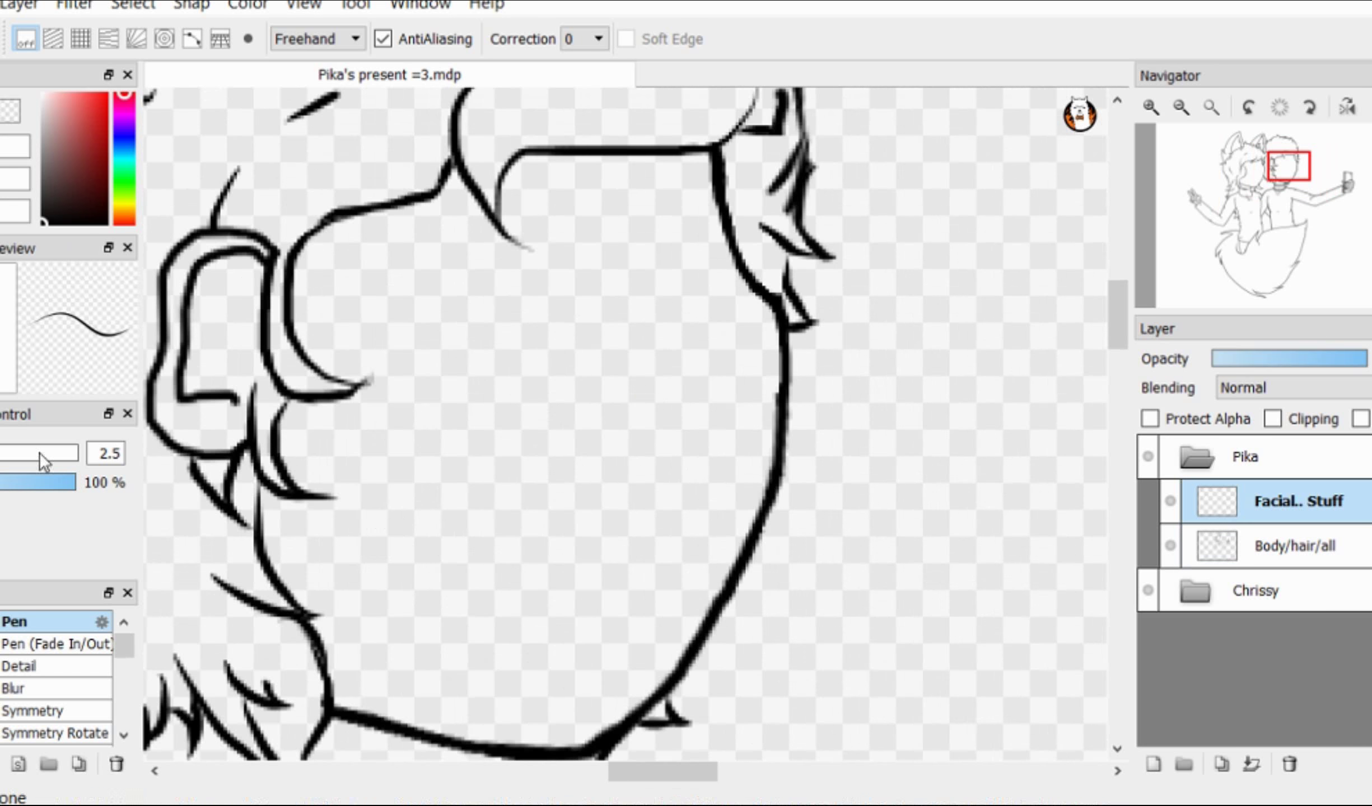
left_click_drag(644, 435, 681, 383)
scroll(658, 355, "up", 2)
left_click_drag(704, 311, 718, 414)
scroll(679, 336, "down", 2)
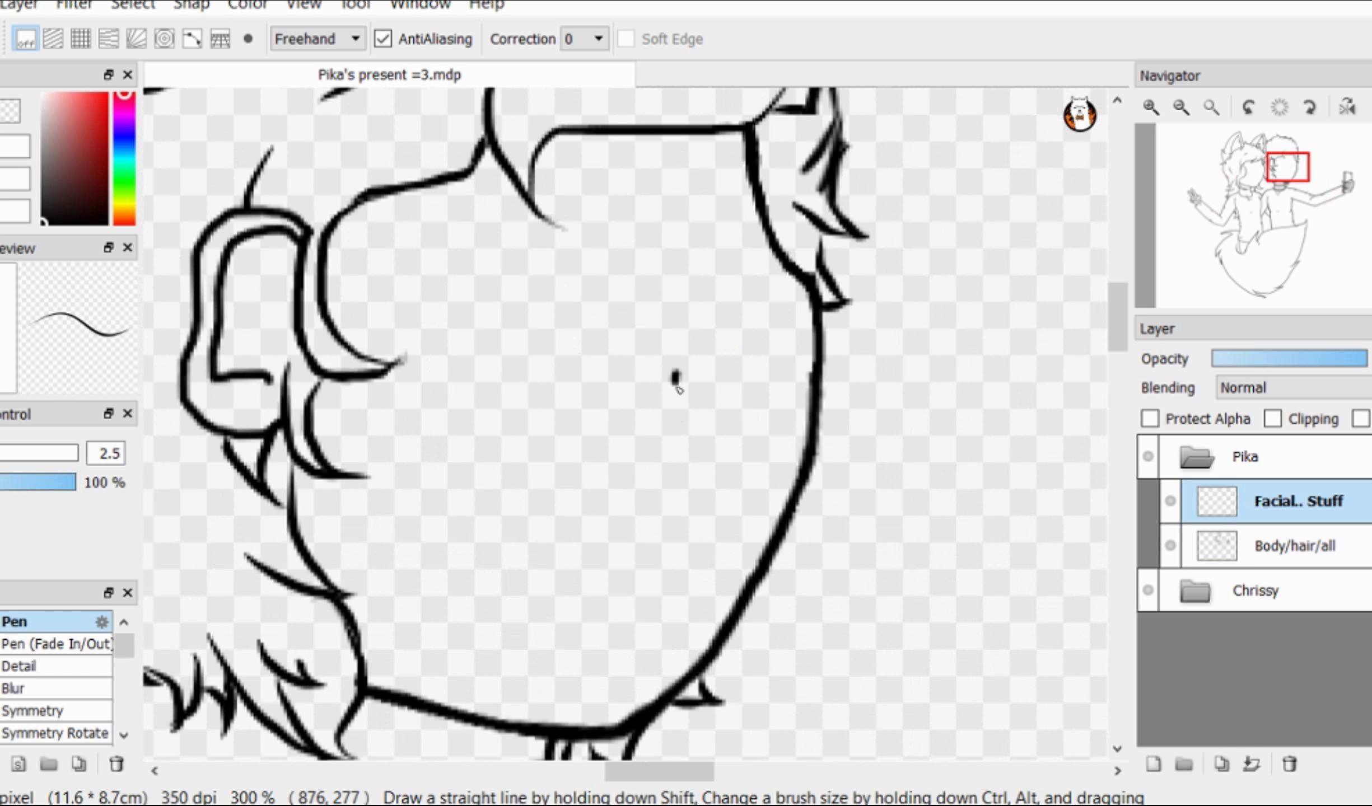
scroll(679, 388, "up", 2)
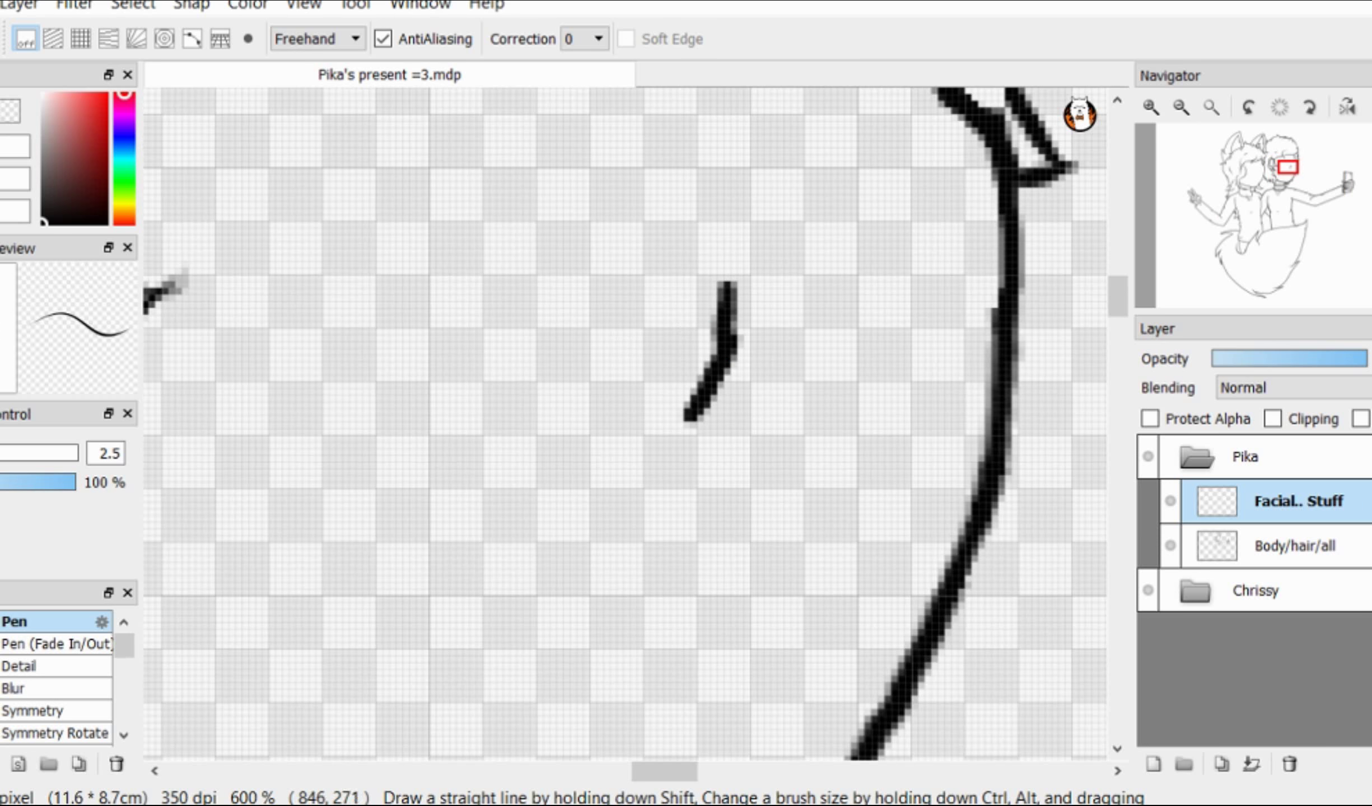
scroll(773, 426, "down", 2)
scroll(612, 454, "up", 5)
key("e")
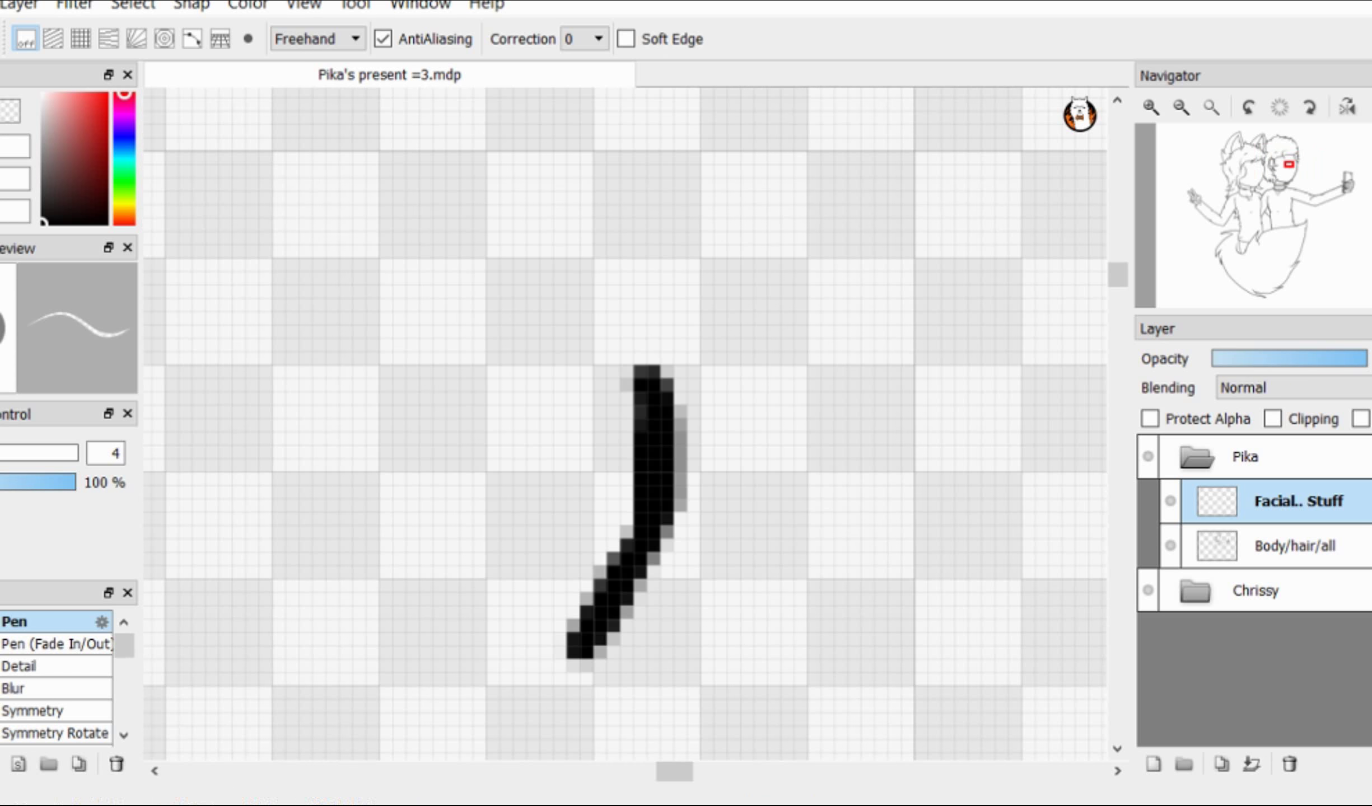
key("e")
scroll(644, 448, "down", 5)
Step: Add a short tapered nose-bridge stroke with Pen (Fade In/Out) and adjust the selected nose marks with Transform
left_click(56, 644)
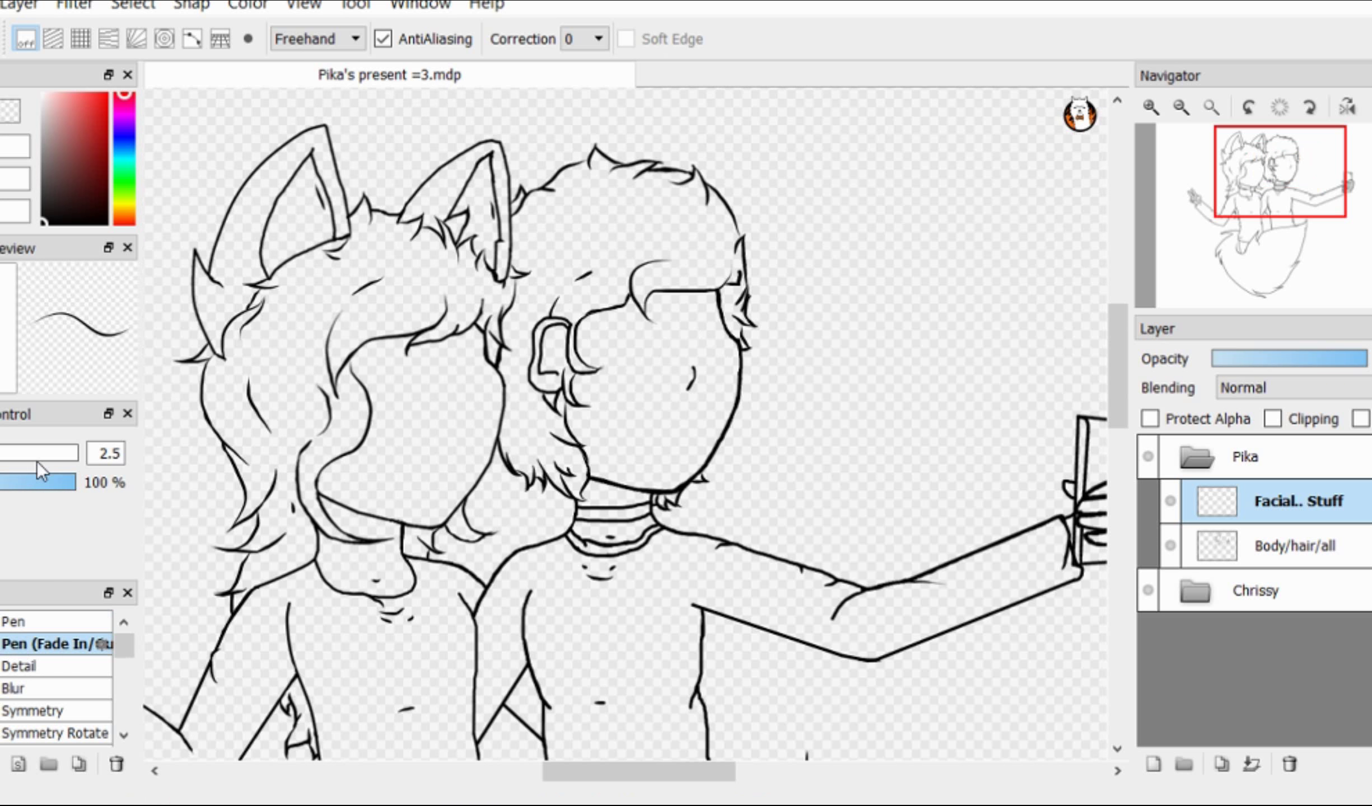
scroll(679, 417, "up", 3)
scroll(679, 417, "down", 5)
scroll(661, 420, "up", 3)
key("l")
mouse_move(666, 388)
left_mouse_down()
mouse_move(606, 394)
mouse_move(657, 294)
mouse_move(634, 328)
left_mouse_up()
left_click(133, 5)
left_click(168, 264)
scroll(870, 623, "down", 1)
key("Return")
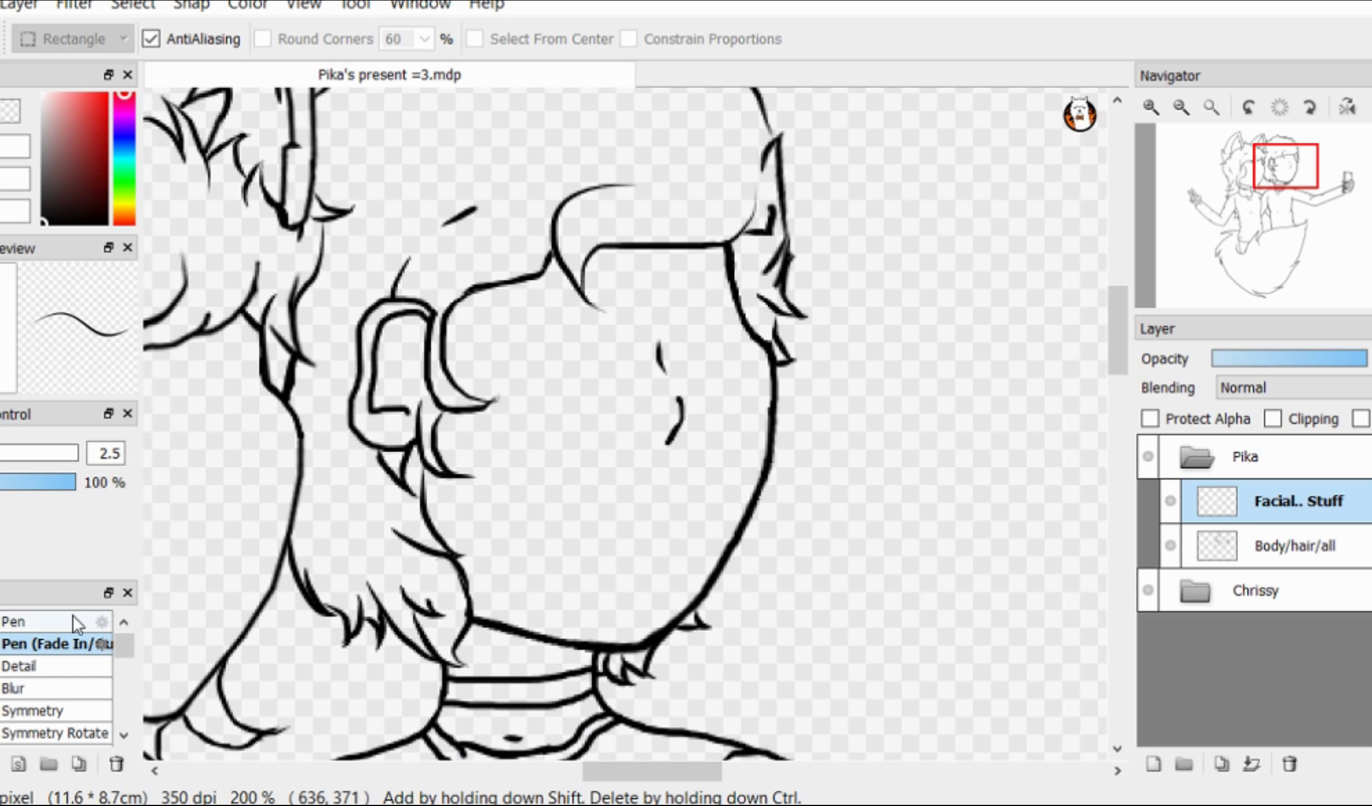
Step: Outline the thick upper lash line of Pika's open eye with the Pen and fill it black
left_click(75, 621)
left_click_drag(457, 322, 486, 322)
scroll(586, 327, "up", 2)
left_click_drag(699, 327, 678, 303)
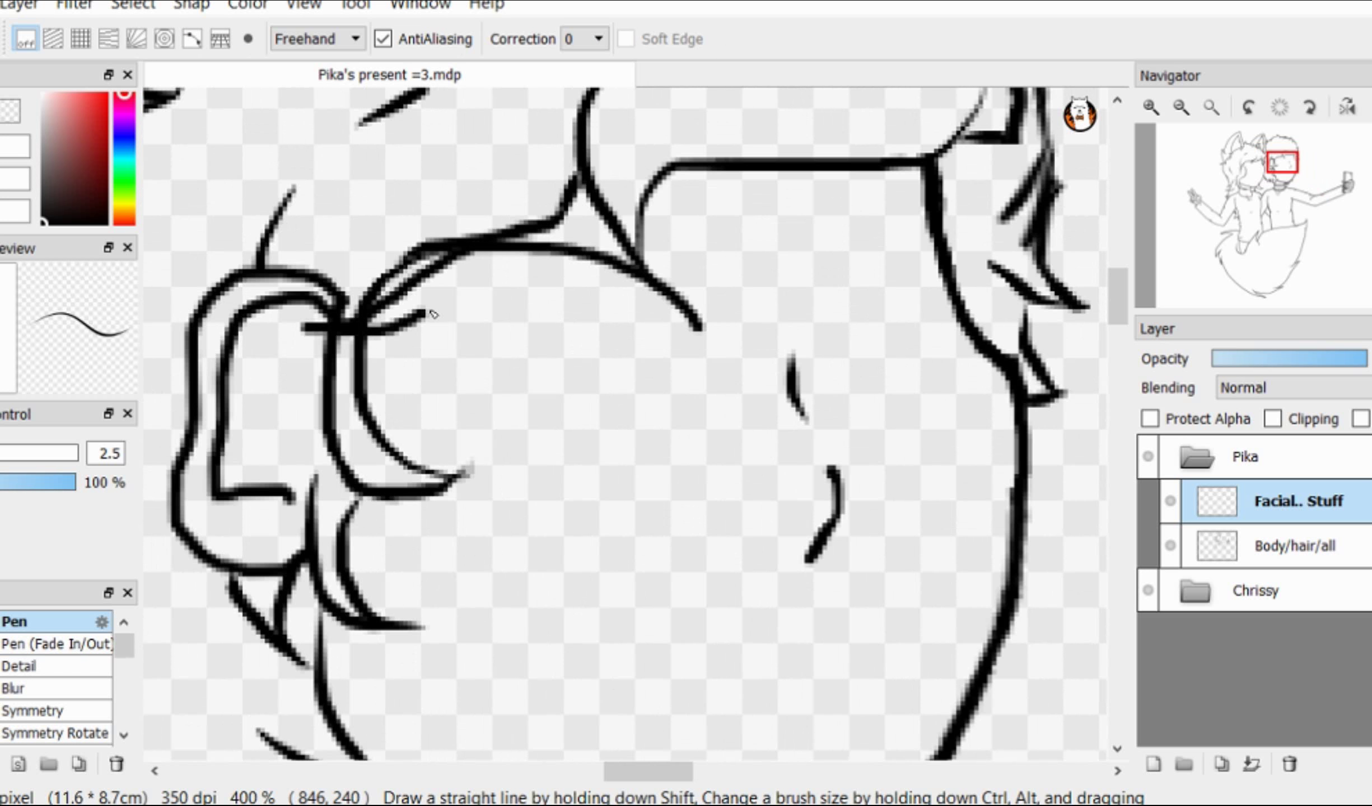
scroll(697, 330, "up", 1)
key("g")
left_click(465, 229)
key("b")
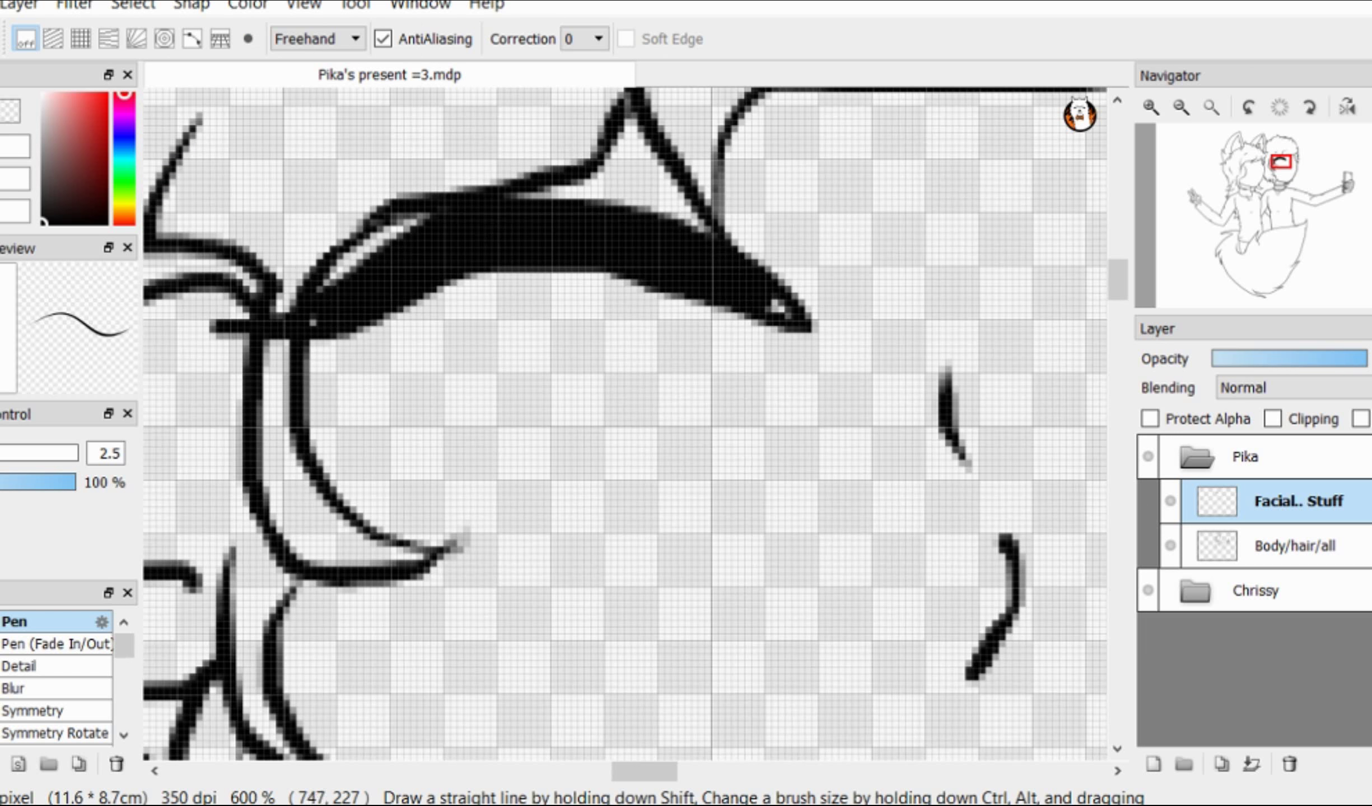
scroll(781, 302, "up", 1)
scroll(781, 302, "down", 5)
scroll(637, 419, "up", 4)
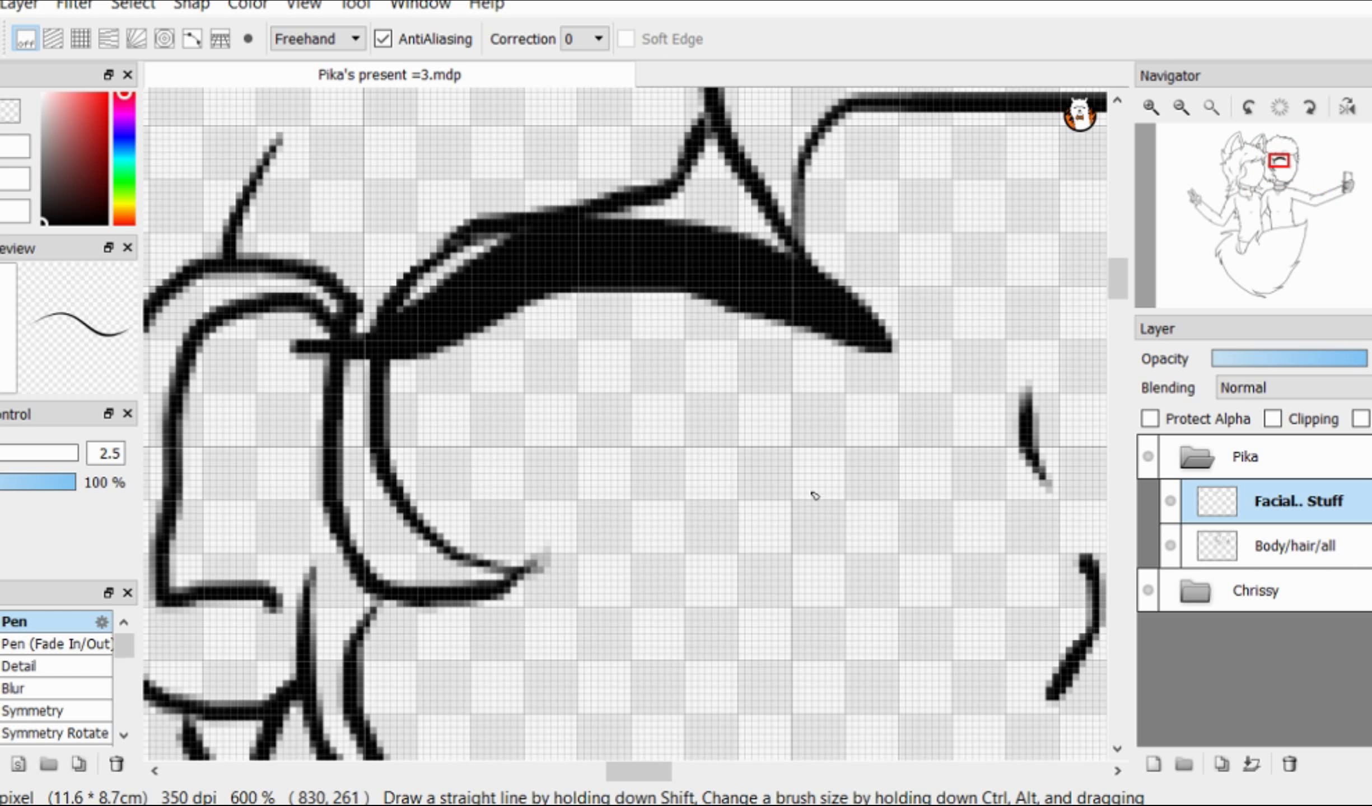
Step: Draw the outer corner and curved lower lid of Pika's open eye, tapering the lid line toward the nose
left_click_drag(492, 452, 719, 497)
mouse_move(824, 395)
left_mouse_down()
mouse_move(647, 403)
mouse_move(818, 392)
left_mouse_up()
scroll(817, 392, "up", 1)
mouse_move(316, 386)
left_mouse_down()
mouse_move(476, 512)
mouse_move(734, 532)
left_mouse_up()
key("e")
left_click_drag(577, 498, 781, 521)
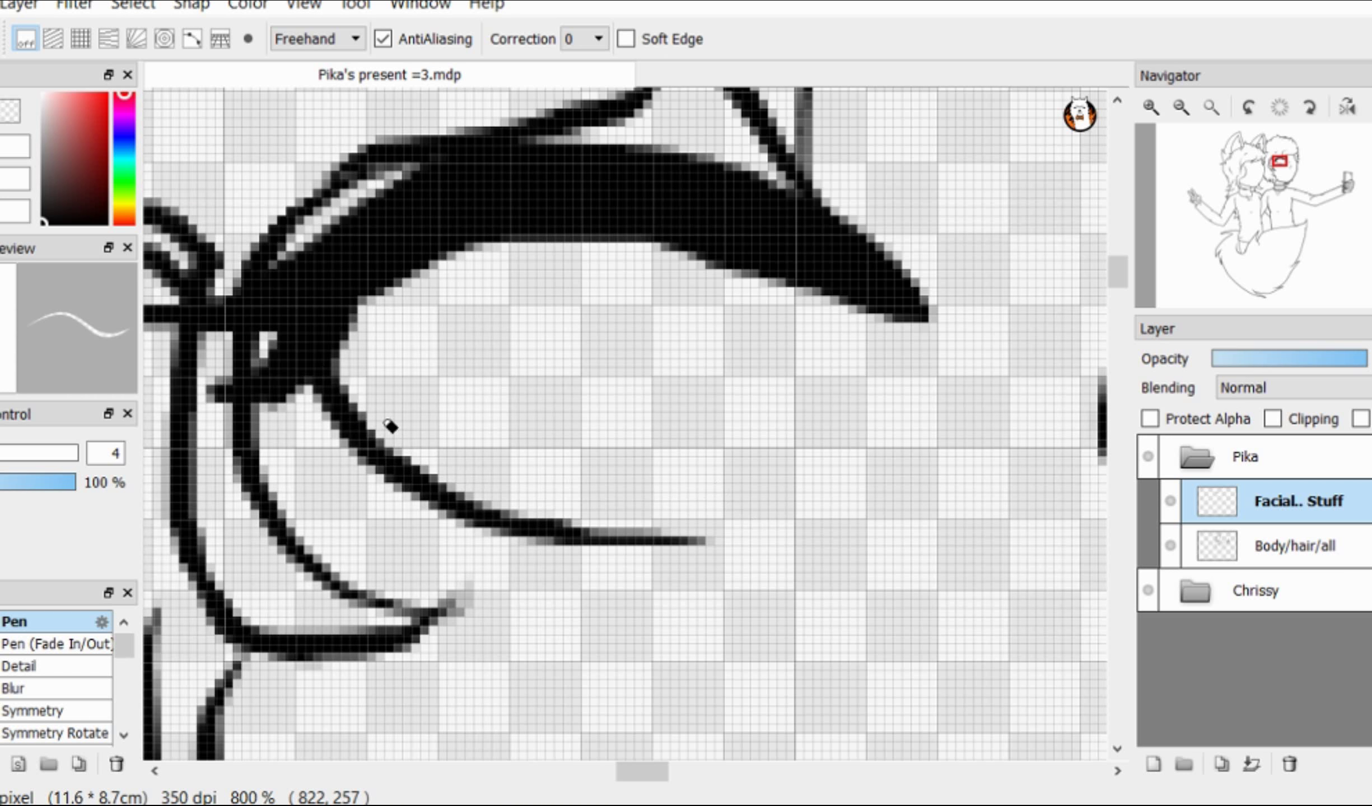
key("b")
left_click_drag(317, 386, 452, 521)
scroll(516, 398, "down", 1)
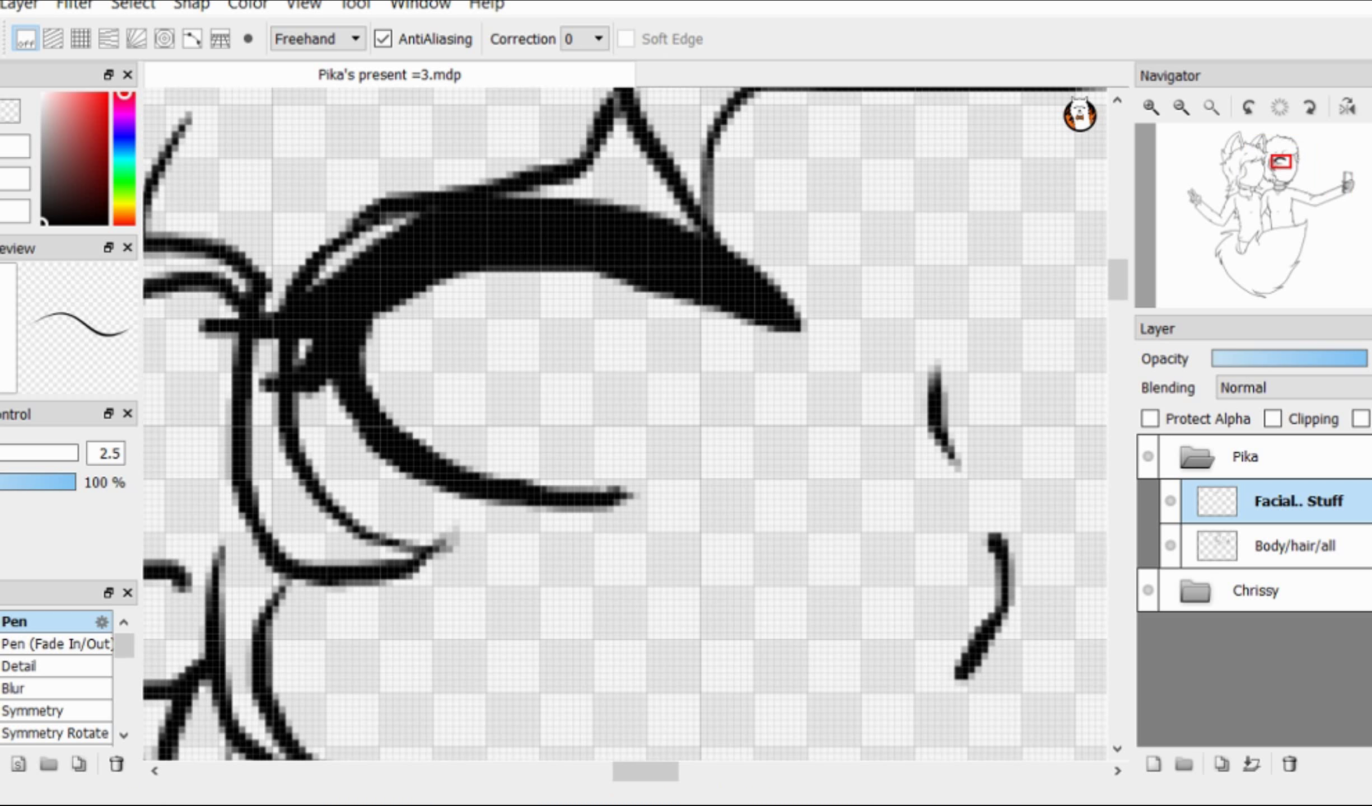
Step: Thin the underside of the open eye's upper lash line with the eraser and adjust the eye with Transform
key("e")
left_click_drag(773, 331, 431, 301)
scroll(680, 386, "down", 1)
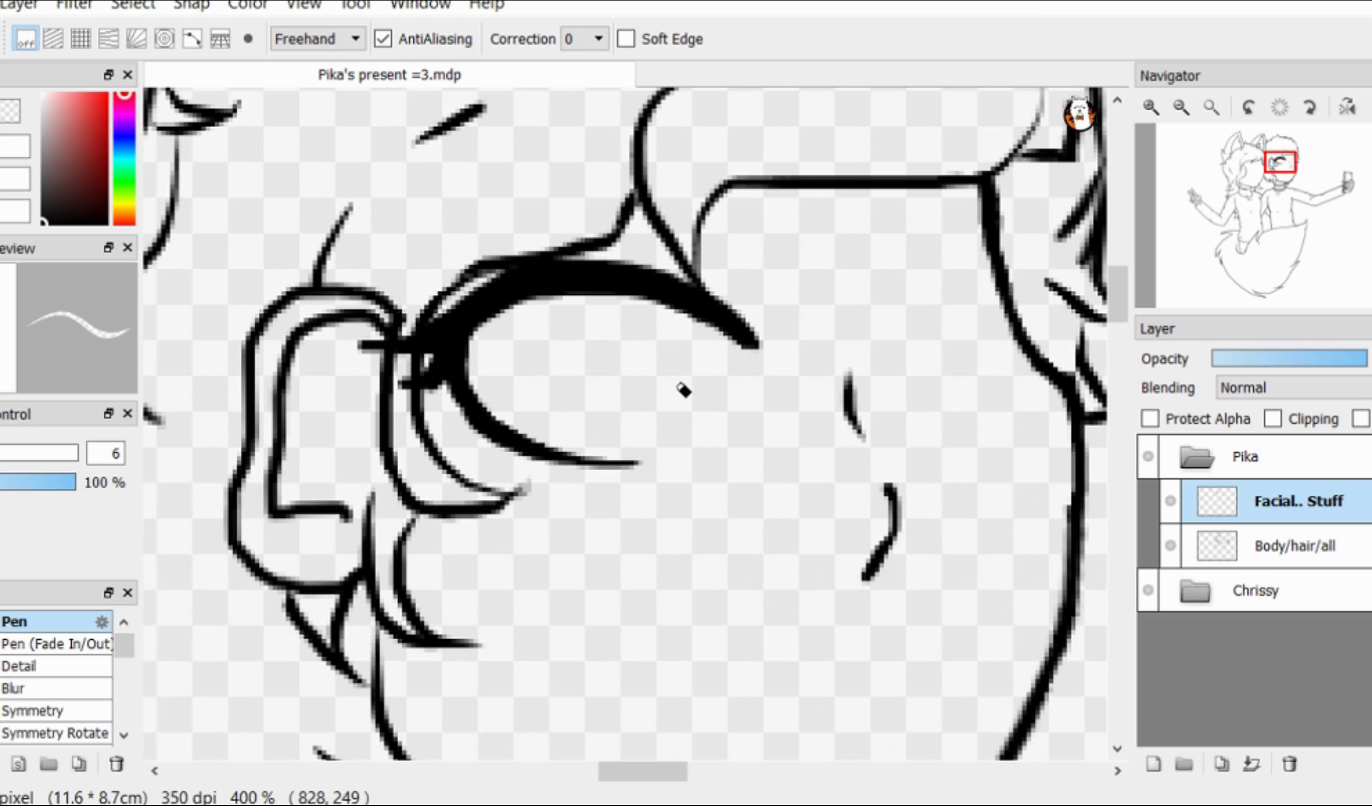
scroll(686, 386, "up", 2)
scroll(610, 296, "down", 6)
scroll(622, 303, "up", 1)
left_click(132, 4)
left_click(177, 285)
scroll(767, 307, "down", 1)
left_click(961, 762)
Step: Draw the arched outline of Pika's winking eye with the Pen, reaching across the face outline
scroll(756, 297, "up", 3)
key("b")
scroll(542, 381, "up", 2)
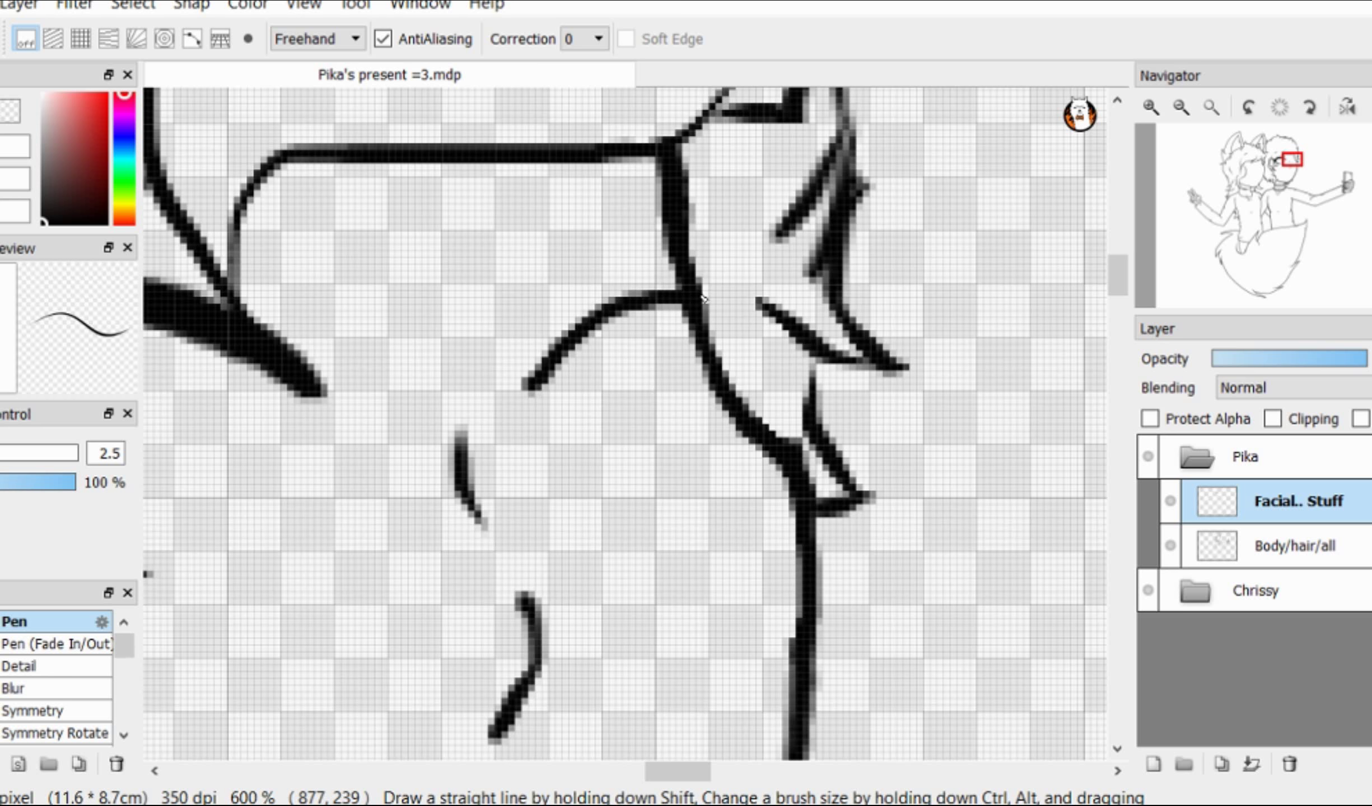
scroll(542, 397, "down", 3)
scroll(541, 396, "up", 3)
Step: Lasso the winking eye's outline and use Transform to reposition and reshape it across the far face edge
key("l")
mouse_move(454, 352)
left_mouse_down()
mouse_move(791, 454)
mouse_move(672, 202)
left_mouse_up()
key("ctrl+t")
left_click_drag(894, 310, 892, 331)
left_click_drag(852, 317, 871, 319)
left_click_drag(714, 286, 727, 310)
scroll(896, 257, "down", 3)
scroll(896, 257, "up", 1)
left_click_drag(885, 365, 904, 383)
left_click_drag(930, 224, 865, 276)
scroll(865, 277, "down", 2)
key("Return")
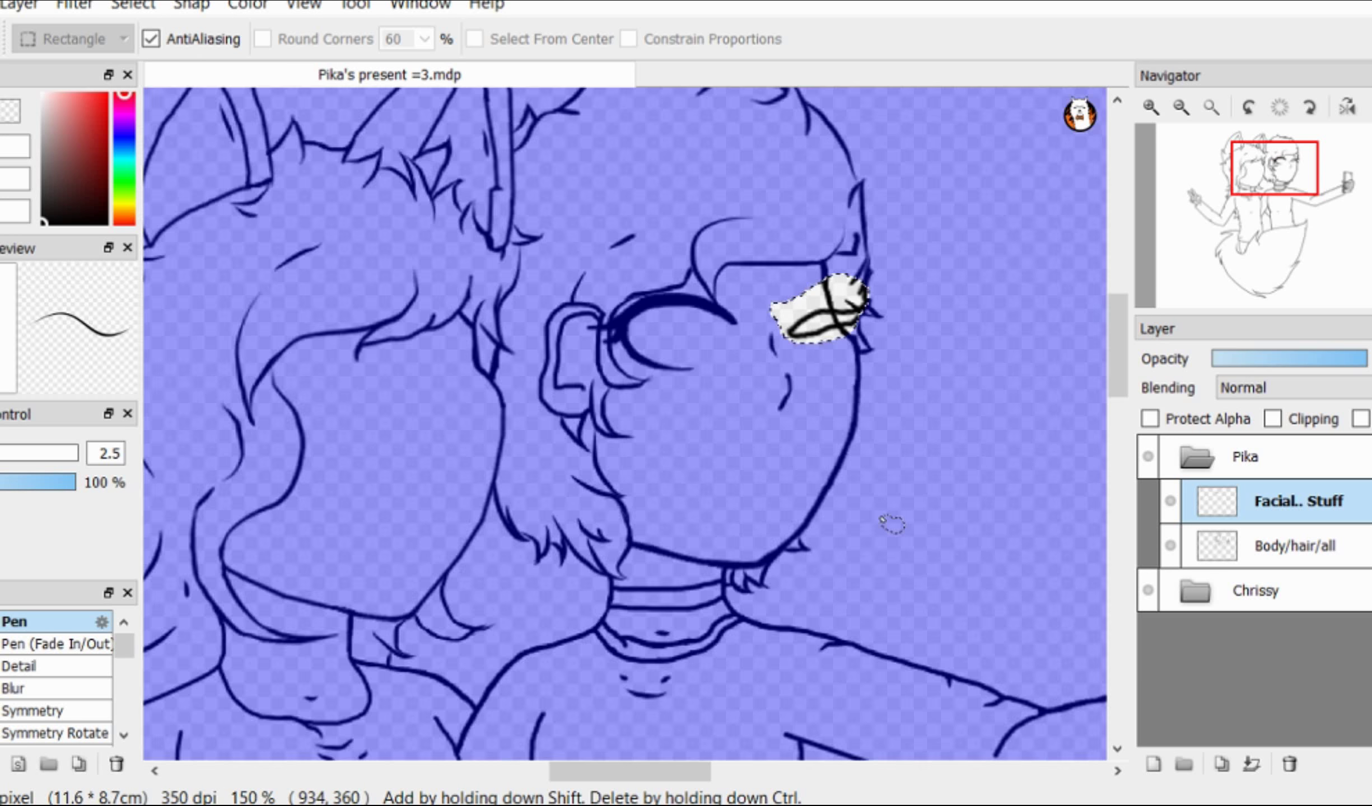
Step: Deselect and fill the winking eye black with Body/hair/all hidden, restoring that layer's visibility once filled
key("ctrl+d")
scroll(878, 340, "up", 4)
key("g")
left_click(1169, 545)
left_click(644, 268)
left_click(1168, 542)
key("b")
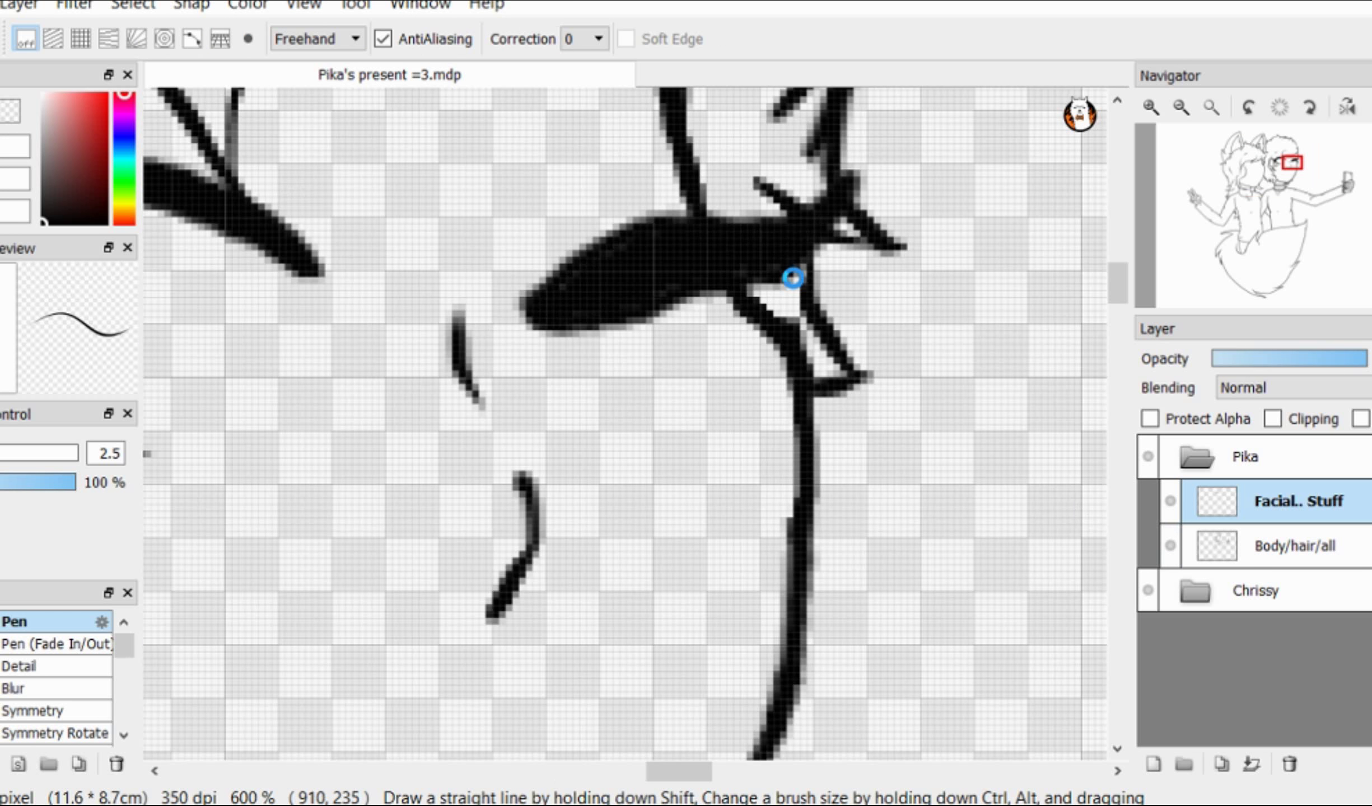
Step: Trim the lower edge of the filled winking eye with the eraser and touch up its outer end
left_click_drag(793, 277, 774, 328)
key("e")
mouse_move(546, 381)
left_mouse_down()
mouse_move(704, 358)
mouse_move(781, 327)
left_mouse_up()
key("b")
scroll(678, 324, "down", 5)
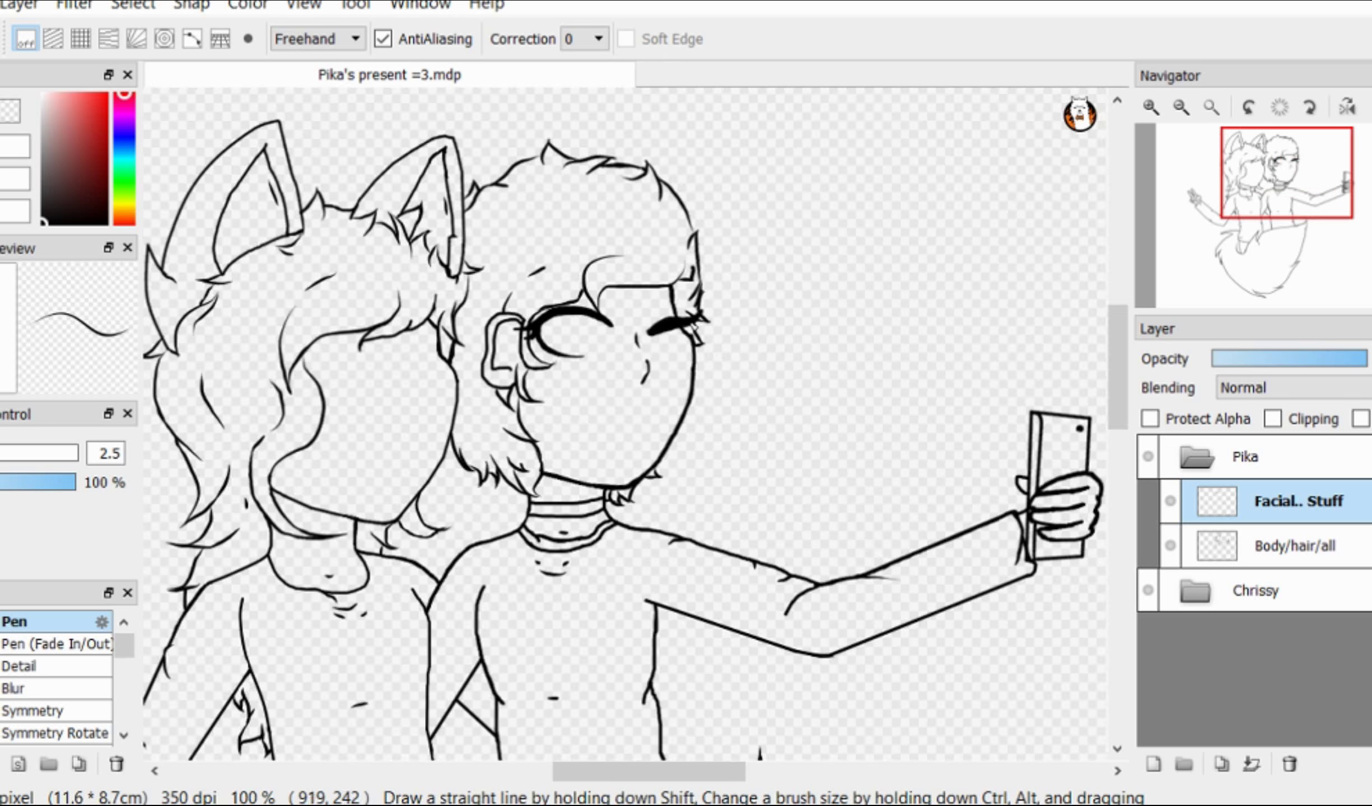
Step: Round the winking eye's inner end and smooth its underside into a cleaner taper toward the temple hair
scroll(560, 322, "up", 5)
left_click_drag(529, 383, 577, 322)
key("e")
left_click_drag(507, 436, 795, 364)
left_click_drag(890, 374, 944, 377)
key("b")
scroll(504, 288, "down", 2)
scroll(620, 280, "up", 2)
key("e")
key("p")
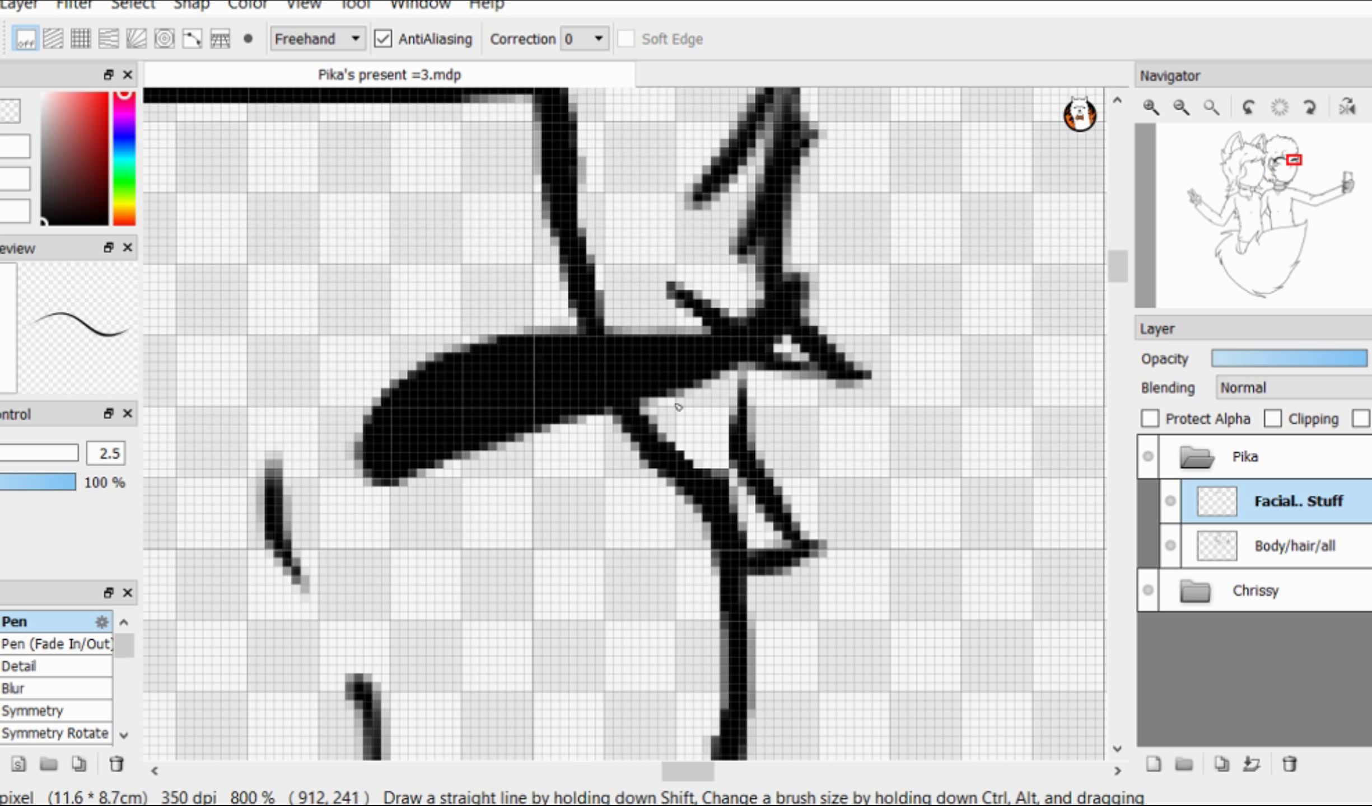
Step: Draw a round iris hanging from the upper lash line of Pika's open eye with the Pen at size 2
scroll(760, 377, "down", 3)
scroll(552, 359, "up", 2)
left_click(15, 455)
scroll(557, 326, "up", 1)
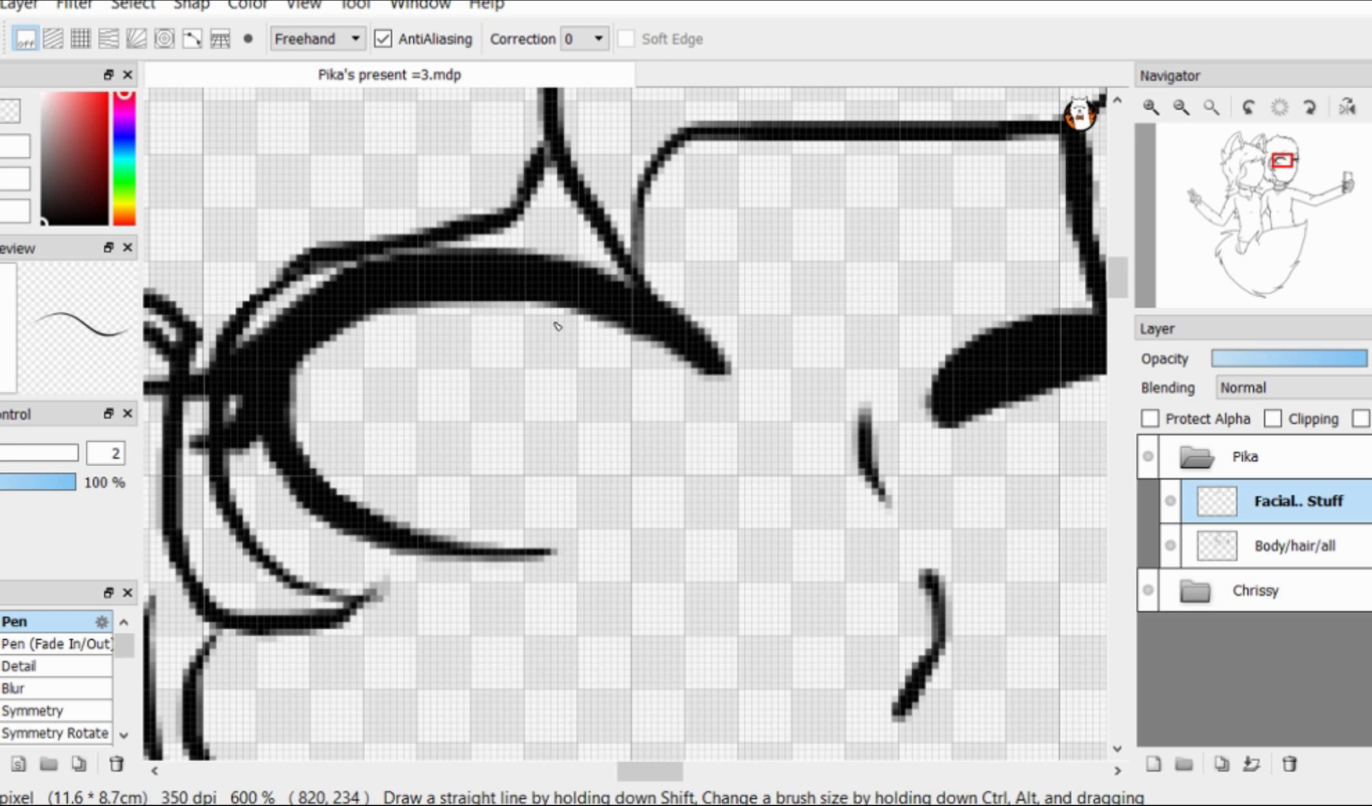
left_click_drag(588, 475, 668, 345)
scroll(667, 345, "down", 1)
scroll(809, 385, "up", 1)
key("e")
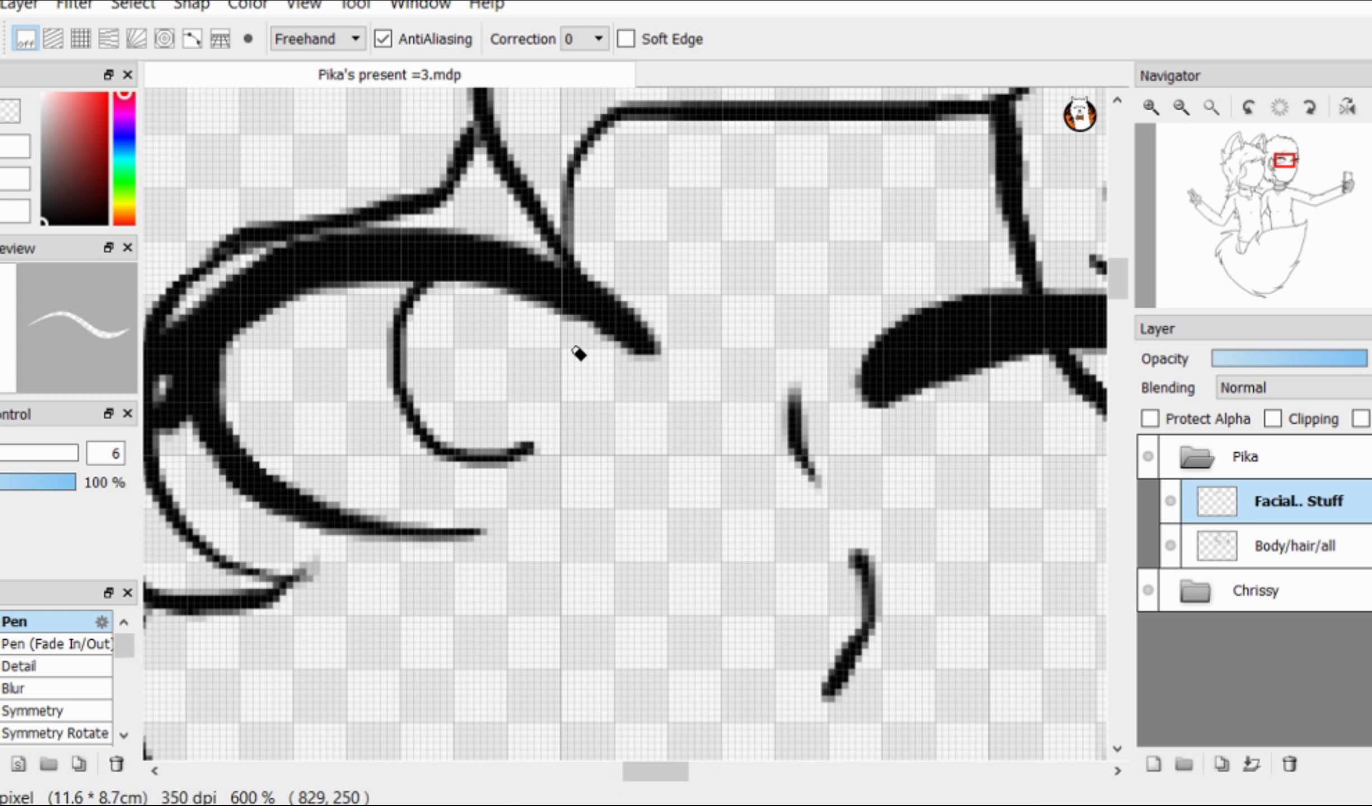
key("b")
left_click_drag(525, 449, 564, 314)
scroll(559, 336, "down", 2)
scroll(559, 325, "up", 3)
scroll(502, 388, "down", 1)
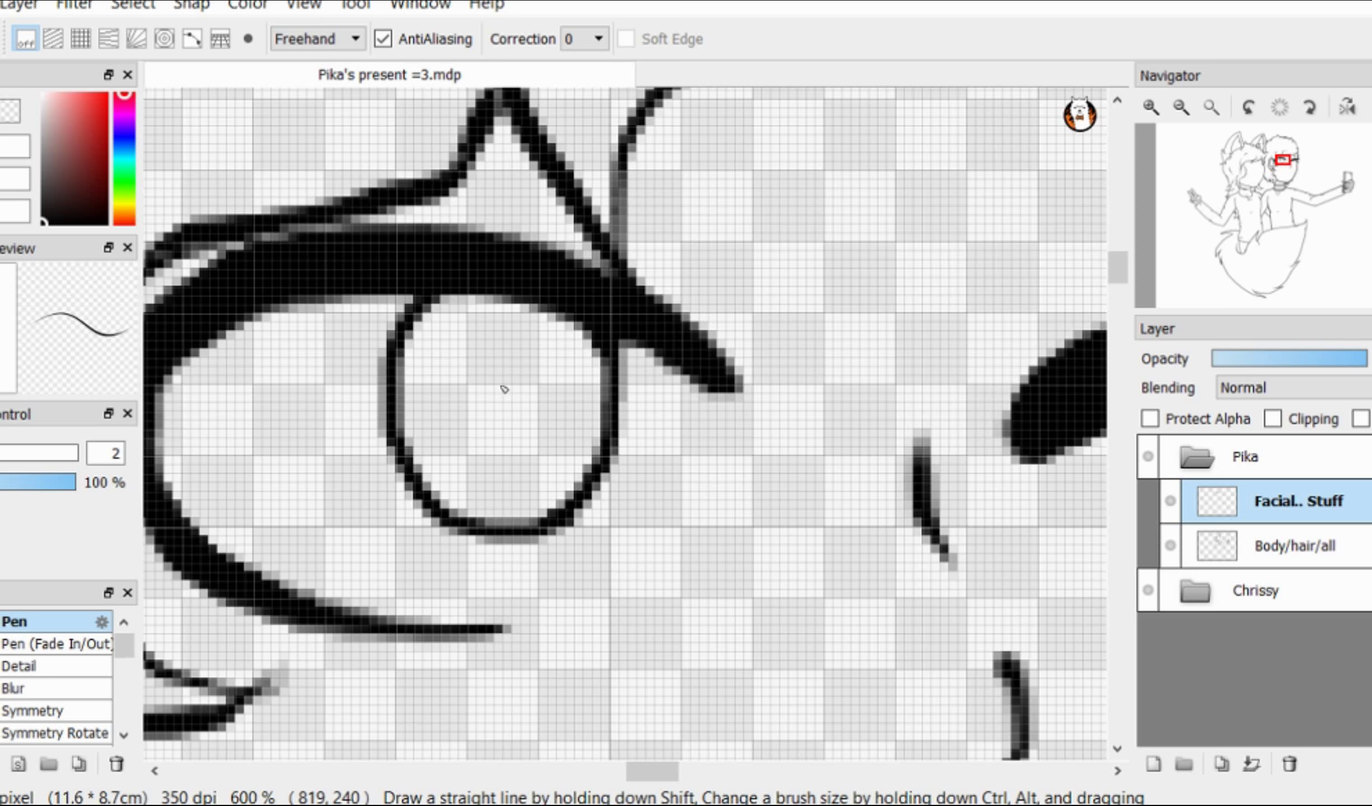
Step: Draw an oval pupil inside the iris and shift it 1 px toward the nose with Transform
scroll(504, 390, "down", 4)
scroll(602, 326, "up", 5)
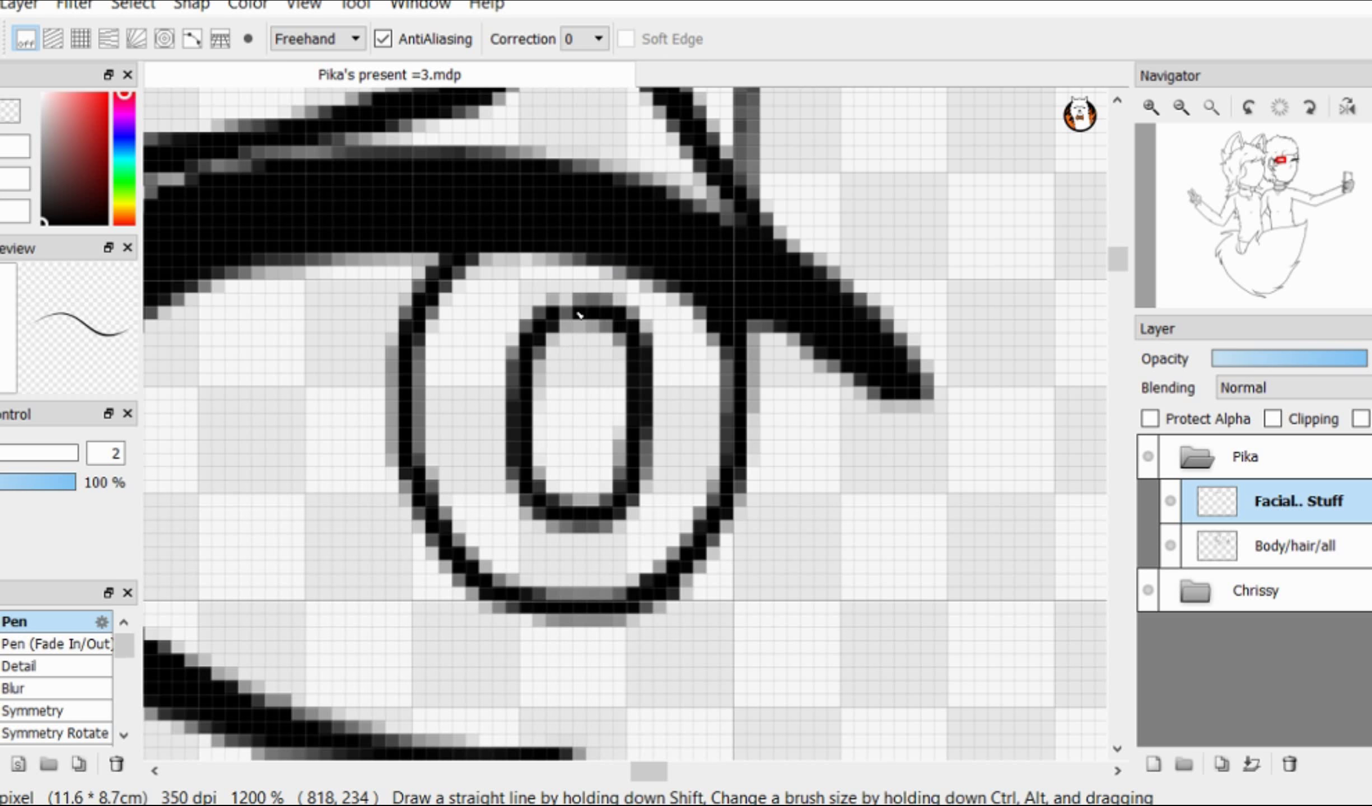
scroll(579, 316, "down", 4)
scroll(579, 315, "up", 3)
key("l")
mouse_move(515, 299)
left_mouse_down()
mouse_move(544, 477)
mouse_move(518, 286)
left_mouse_up()
key("ctrl+t")
left_click_drag(582, 400, 591, 400)
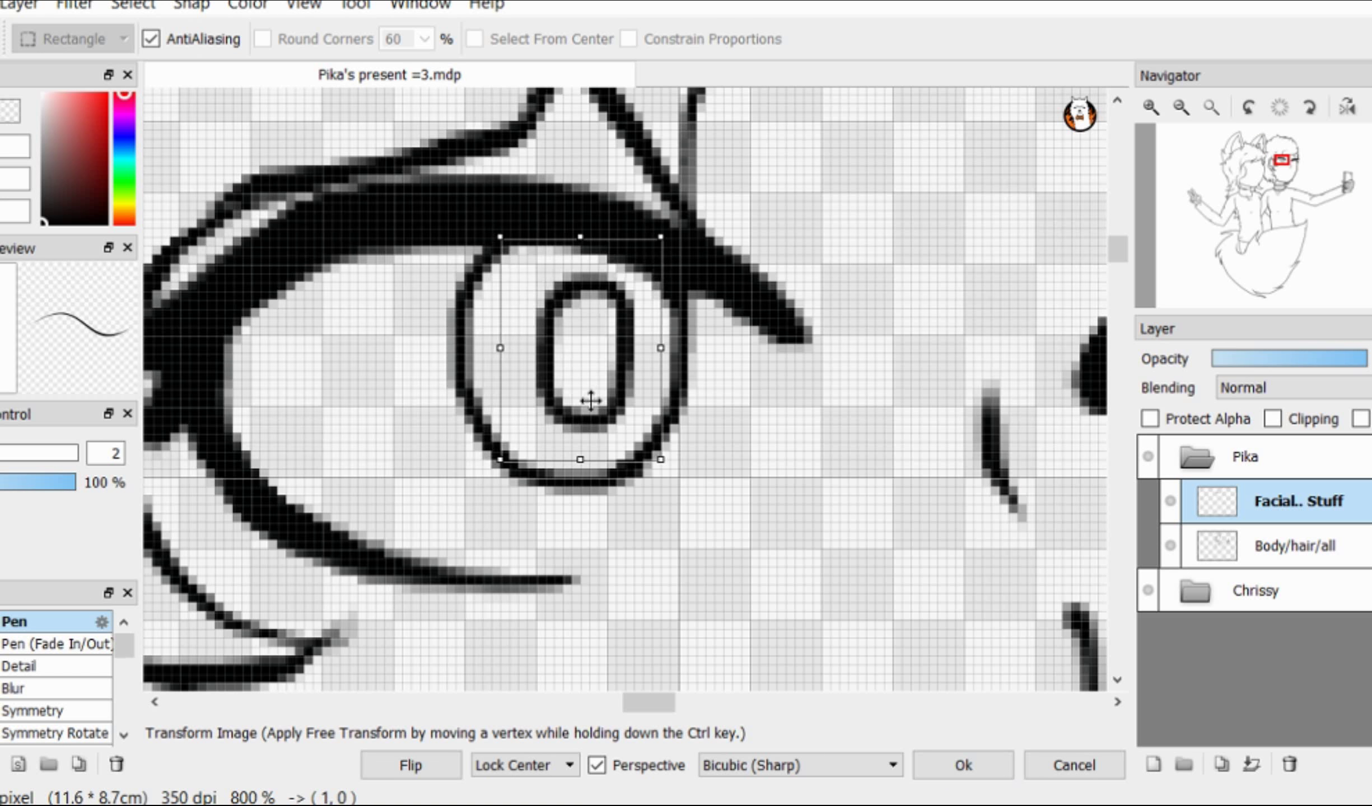
scroll(591, 401, "down", 4)
scroll(630, 412, "up", 3)
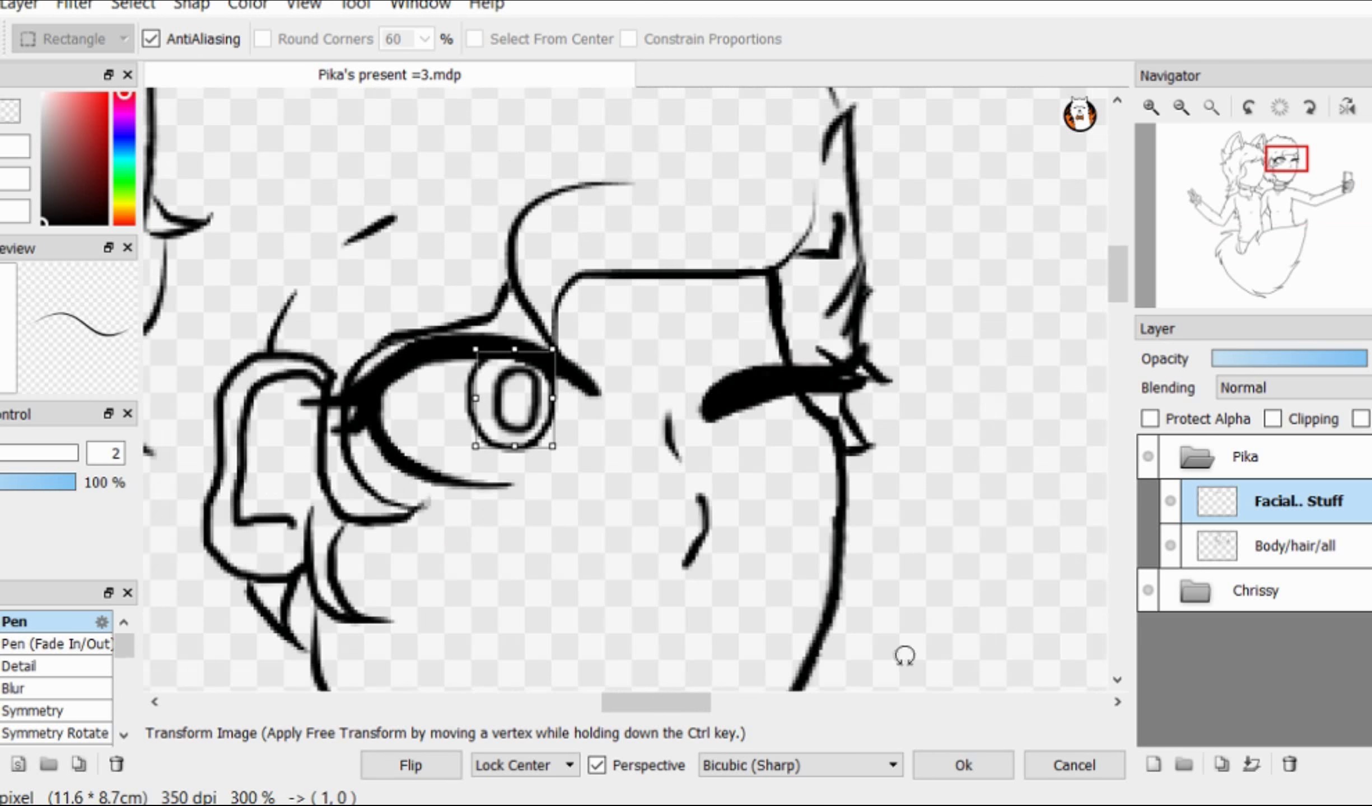
key("Return")
Step: Lasso the iris and pupil, tilt them slightly and move them about 7 px down with Transform
scroll(905, 656, "down", 5)
scroll(540, 439, "up", 9)
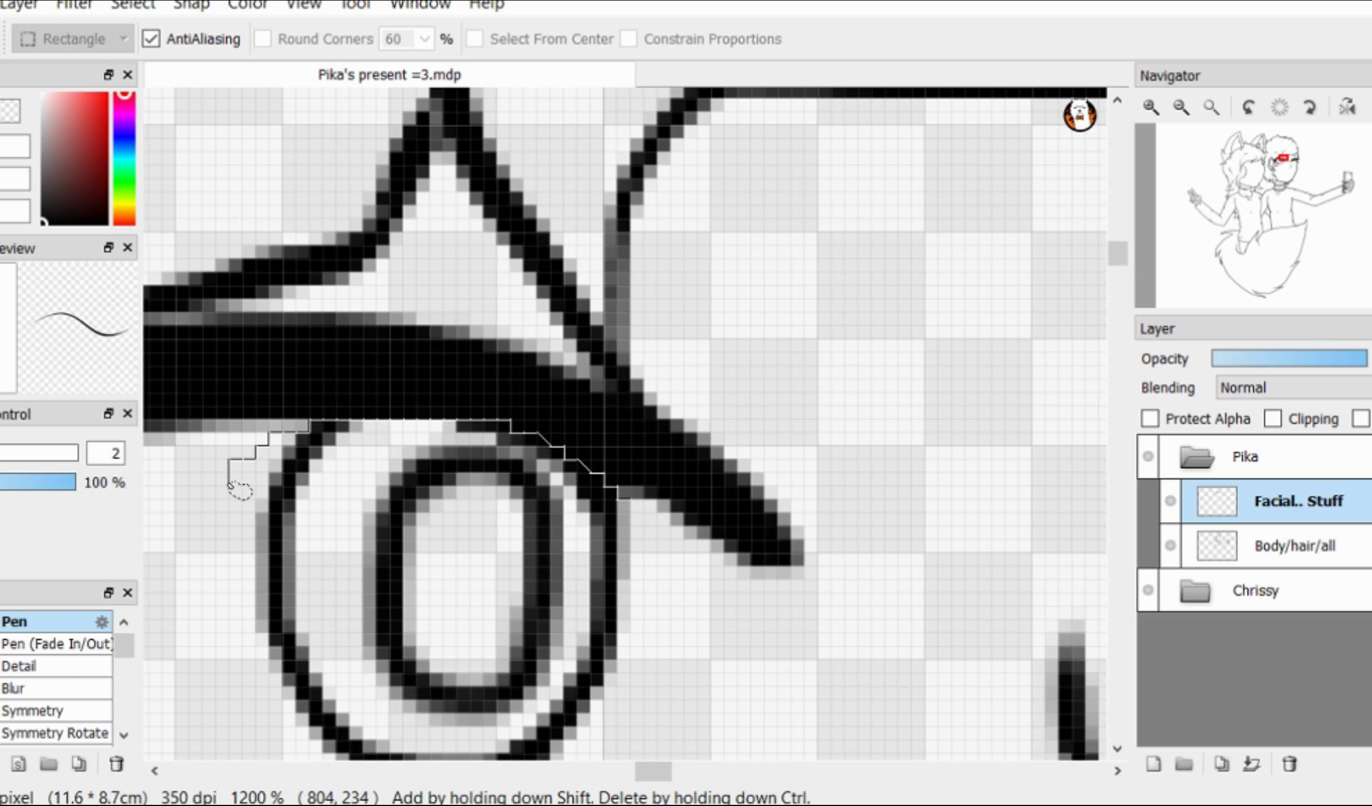
scroll(672, 443, "down", 5)
key("ctrl+t")
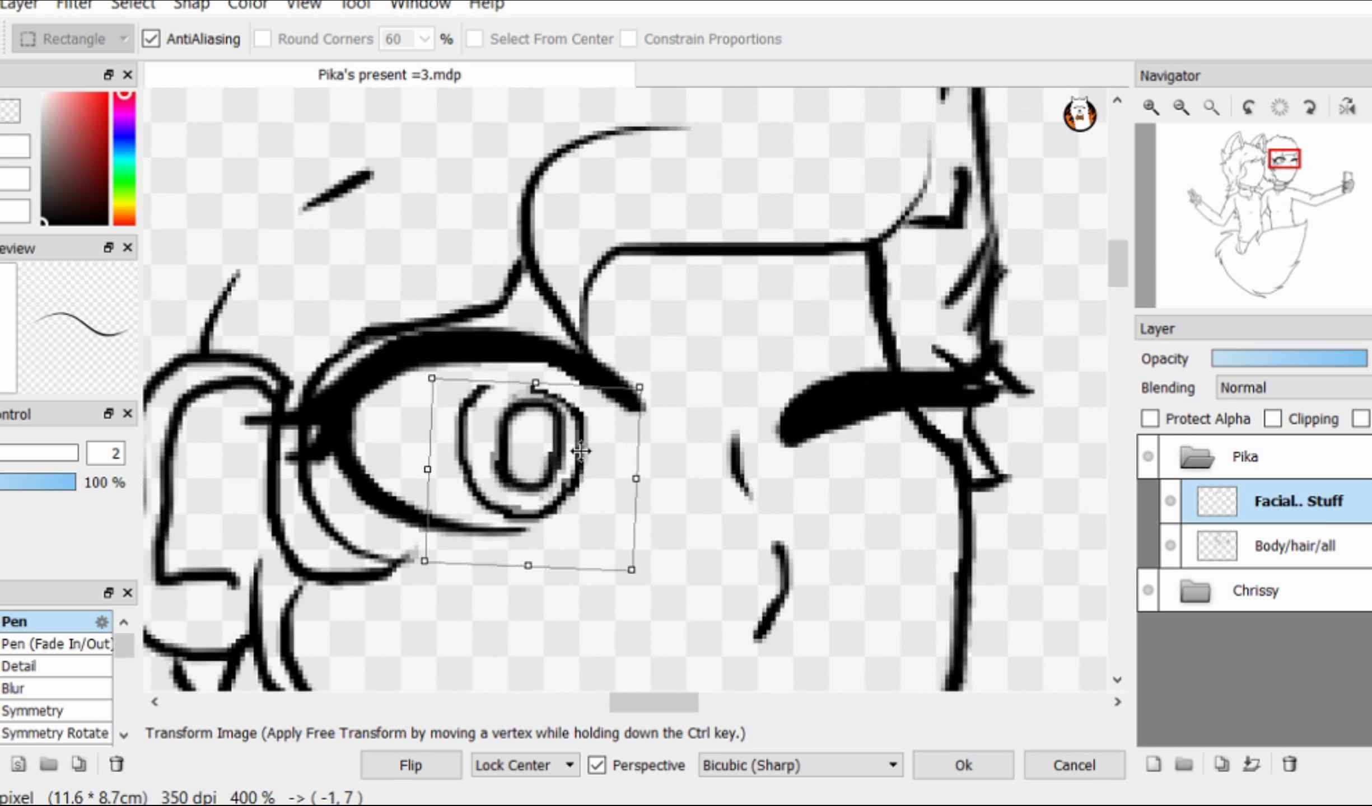
key("Return")
scroll(639, 372, "down", 1)
Step: Close the top of the iris with a Pen arc and reposition the selected iris and pupil with Transform
key("b")
scroll(567, 400, "up", 8)
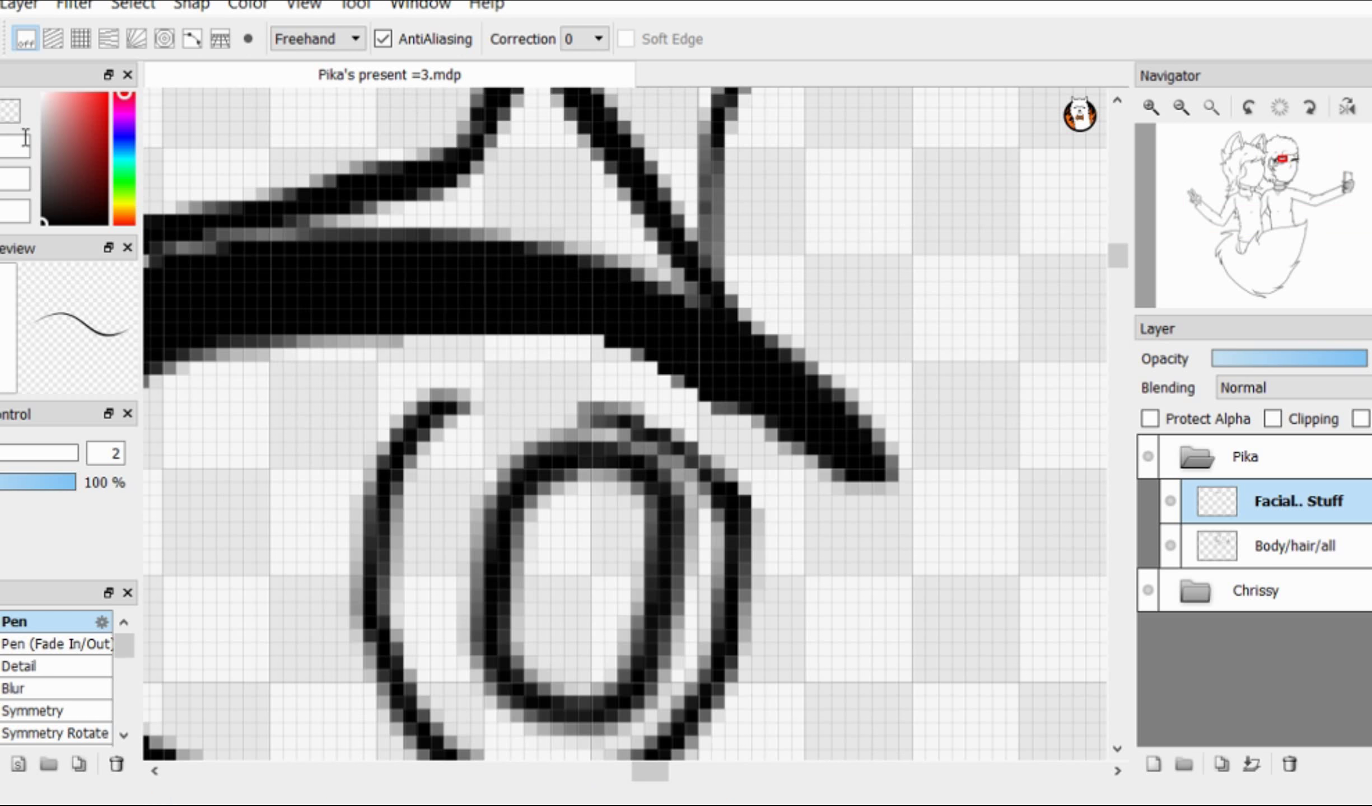
scroll(945, 504, "down", 1)
key("m")
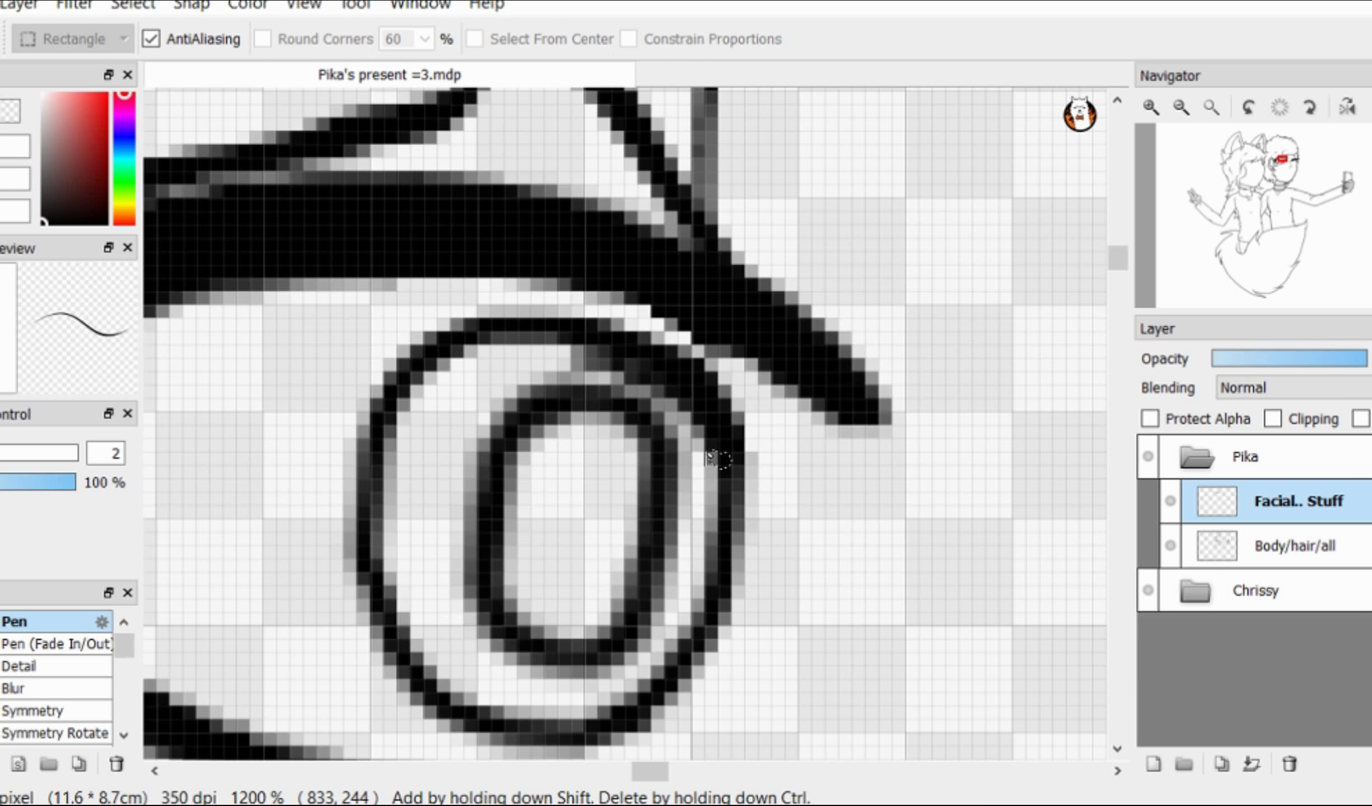
scroll(617, 382, "down", 9)
key("ctrl+t")
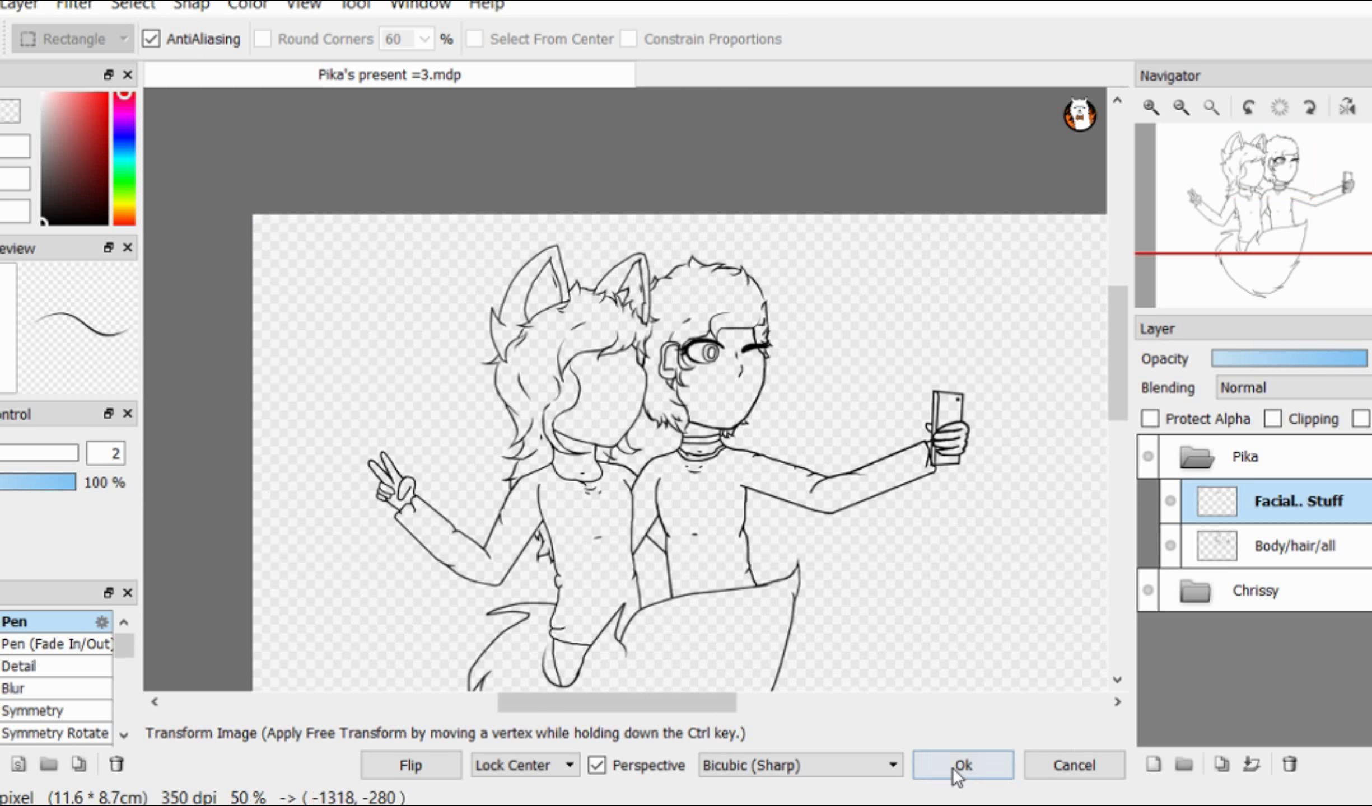
left_click(958, 766)
scroll(719, 347, "up", 8)
key("b")
scroll(531, 330, "down", 1)
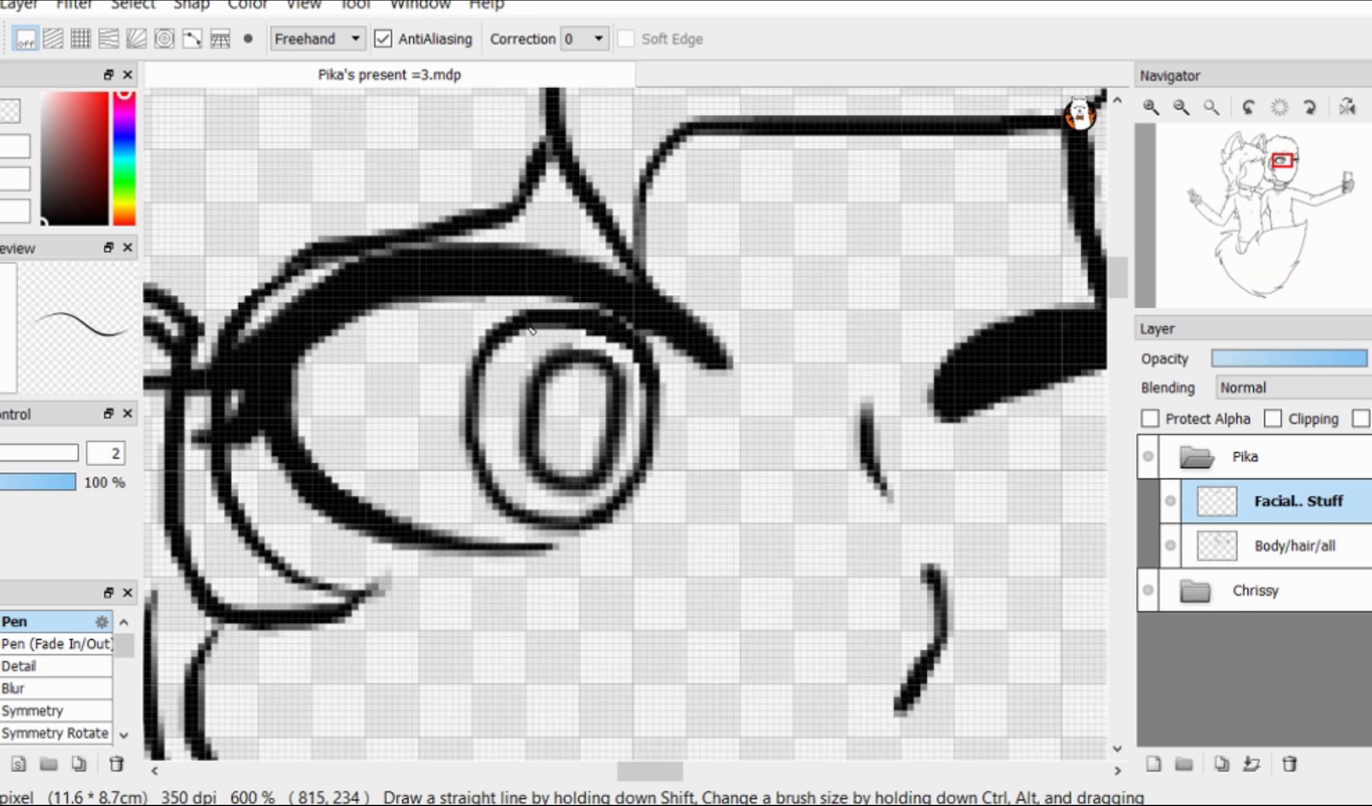
scroll(531, 331, "down", 6)
scroll(655, 455, "up", 5)
left_click_drag(717, 420, 563, 407)
scroll(573, 381, "down", 3)
key("ctrl+z")
Step: Draw Pika's open smiling mouth on the lower face with the Pen at size 2.5
scroll(610, 339, "up", 2)
scroll(72, 458, "up", 1)
scroll(577, 350, "up", 1)
mouse_move(684, 489)
left_mouse_down()
mouse_move(612, 490)
mouse_move(644, 493)
left_mouse_up()
scroll(672, 426, "down", 3)
scroll(690, 418, "up", 2)
Step: Lasso Pika's mouth, use Transform to move it 2 px right and 3 px up, and deselect it
key("l")
mouse_move(625, 425)
left_mouse_down()
mouse_move(567, 552)
mouse_move(659, 435)
left_mouse_up()
left_click(132, 4)
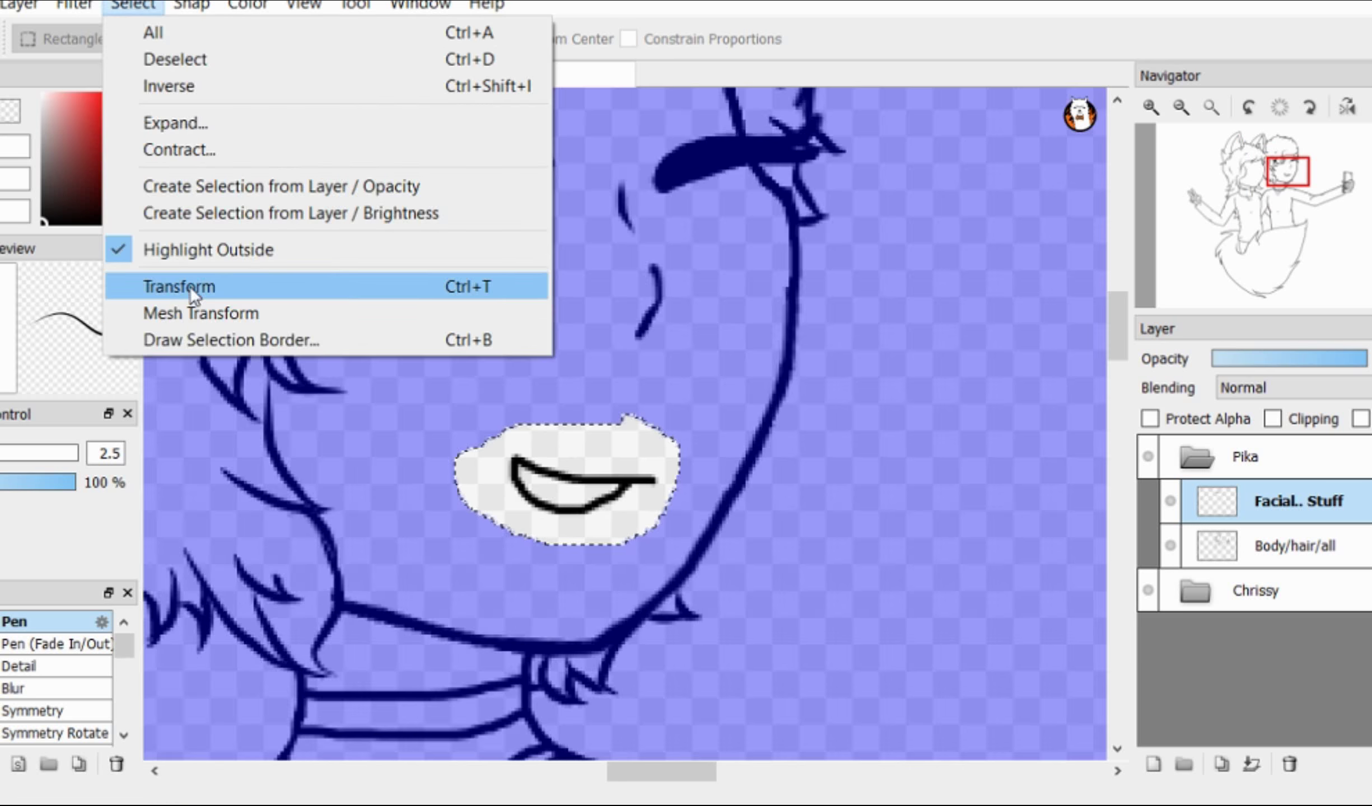
left_click(192, 289)
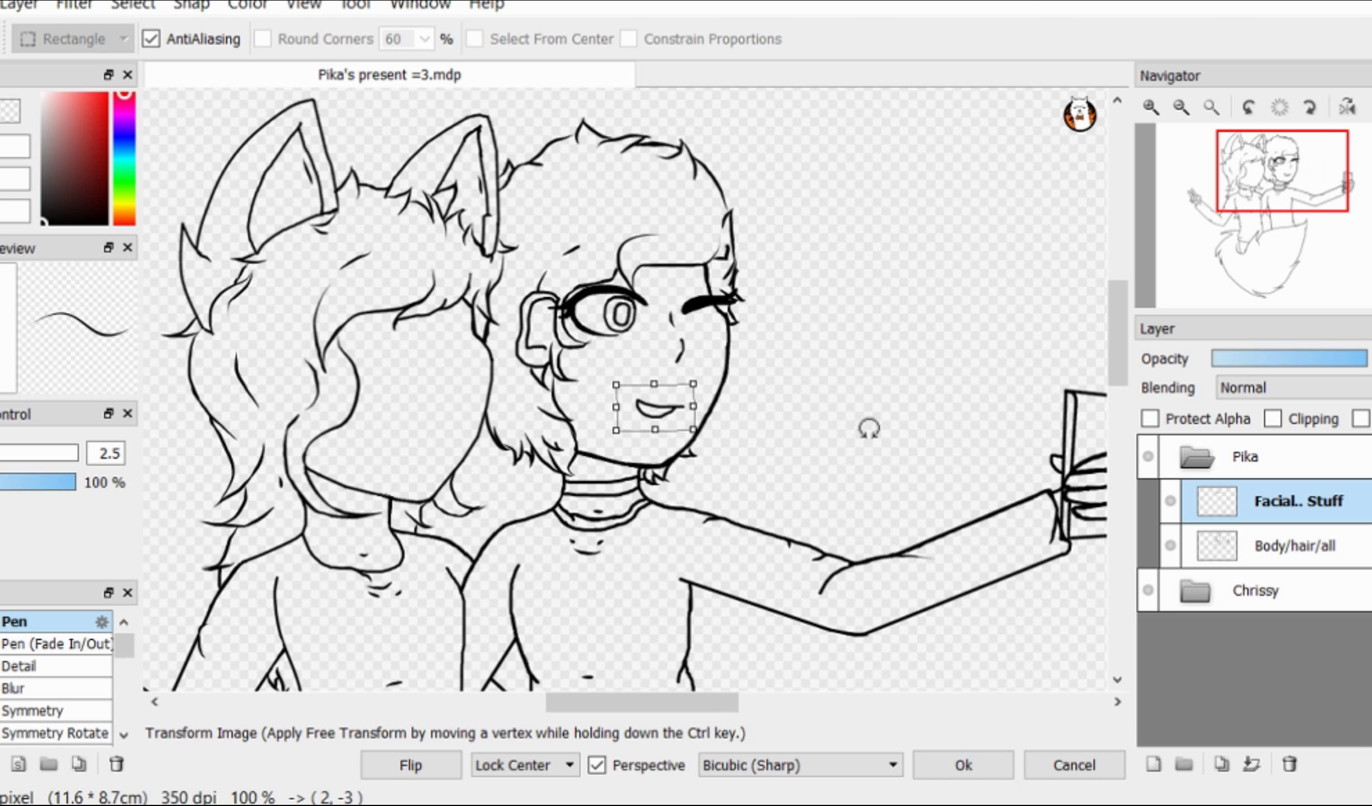
left_click(963, 765)
key("ctrl+d")
key("b")
scroll(669, 446, "up", 6)
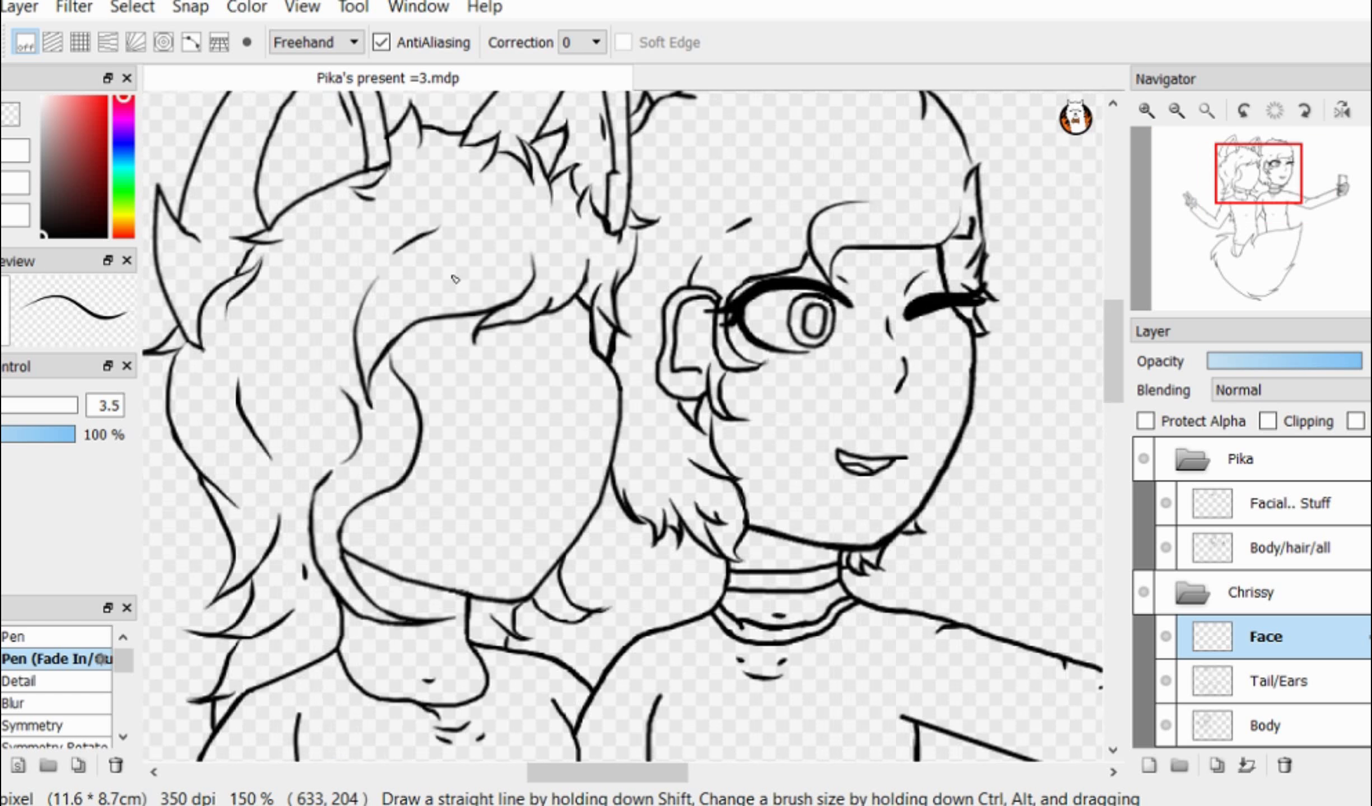
Step: Draw a short curved nose line in the middle of Chrissy's blank face with the Pen at size 2
scroll(330, 394, "up", 1)
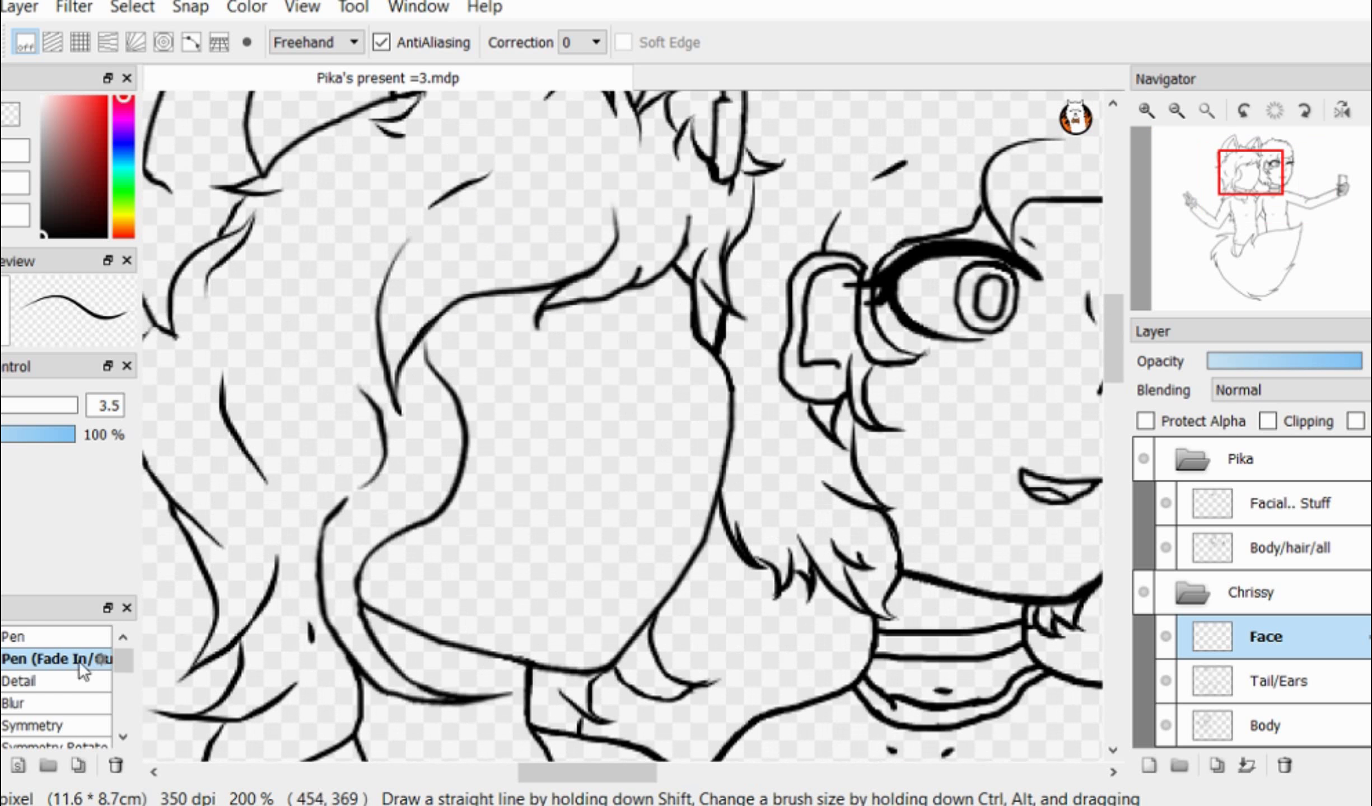
left_click(74, 637)
scroll(468, 341, "down", 1)
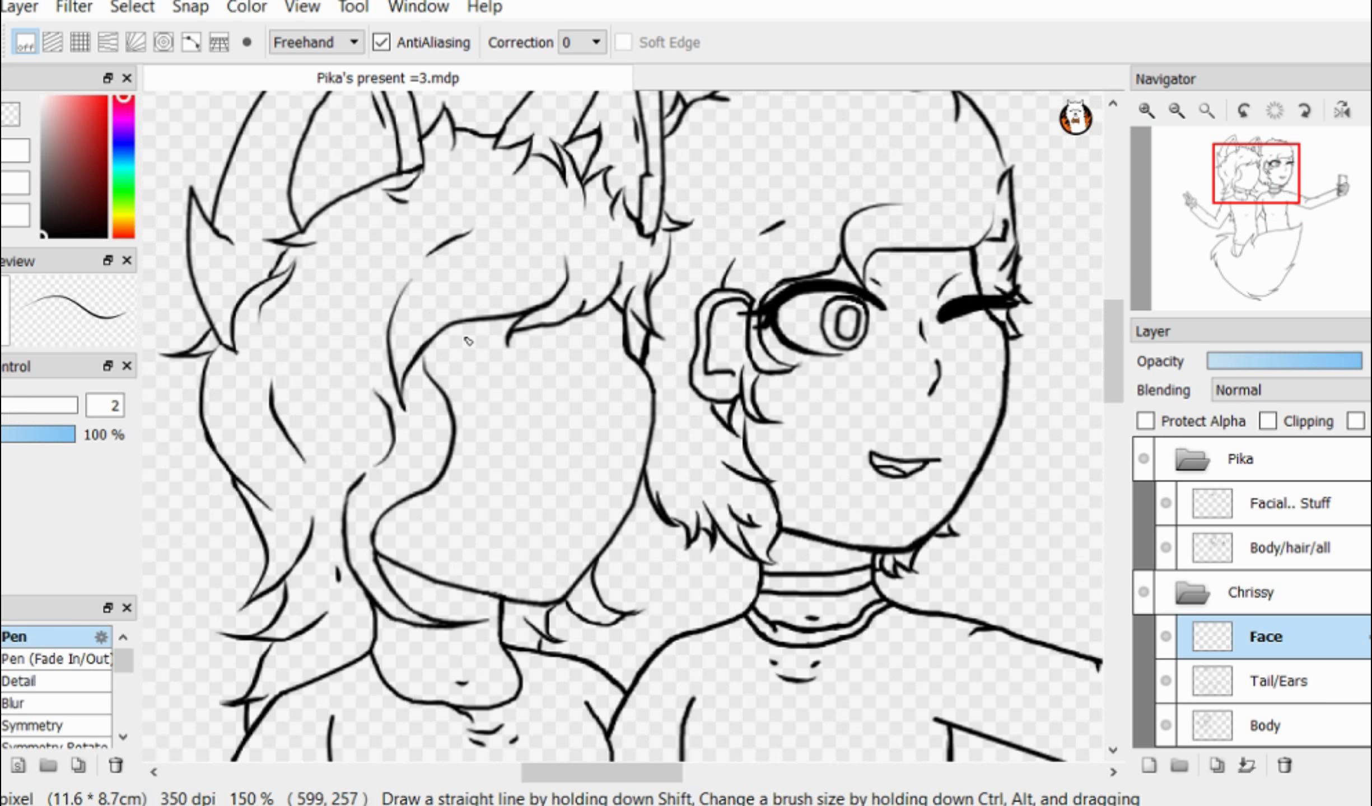
scroll(539, 429, "up", 1)
scroll(690, 376, "up", 1)
mouse_move(644, 496)
left_mouse_down()
mouse_move(653, 448)
mouse_move(686, 454)
left_mouse_up()
scroll(695, 448, "down", 3)
scroll(725, 455, "up", 4)
key("ctrl+z")
left_click_drag(608, 271, 602, 433)
scroll(721, 252, "down", 4)
scroll(739, 167, "up", 2)
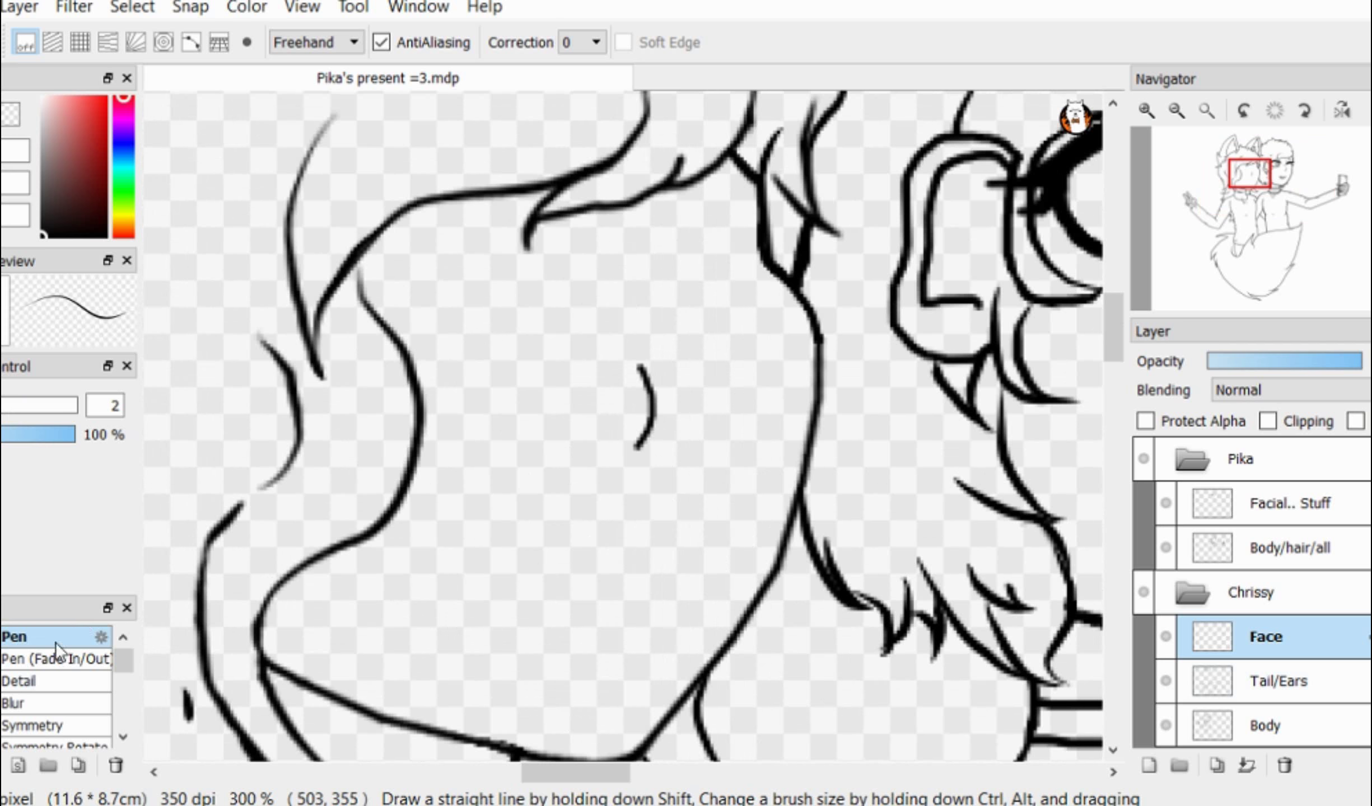
Step: Lasso the short nose-bridge stroke, tilt it and move it 2 px left and 4 px down with Transform, and deselect it
key("l")
left_click_drag(655, 255, 681, 269)
left_click(151, 10)
left_click(184, 201)
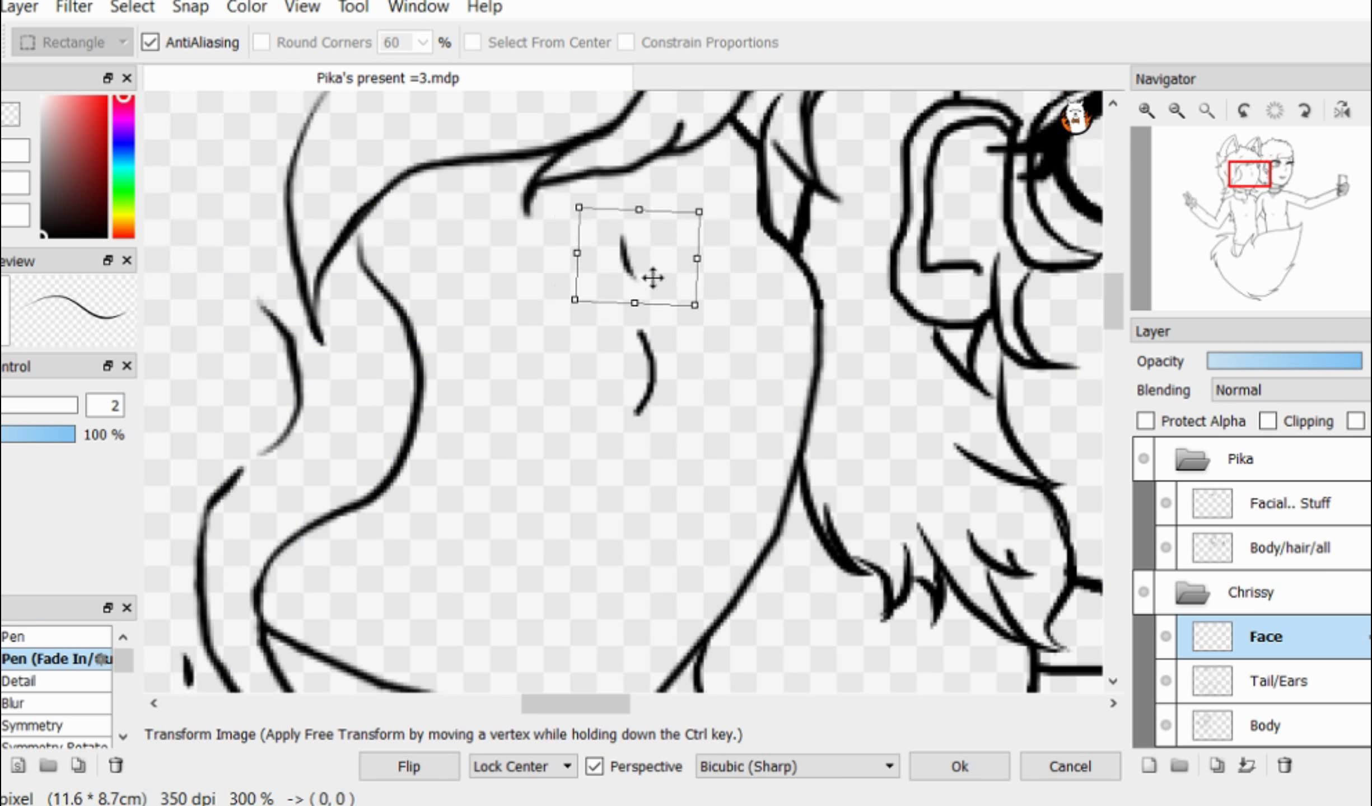
scroll(758, 370, "down", 2)
scroll(759, 326, "up", 2)
left_click_drag(638, 320, 640, 328)
scroll(764, 423, "down", 2)
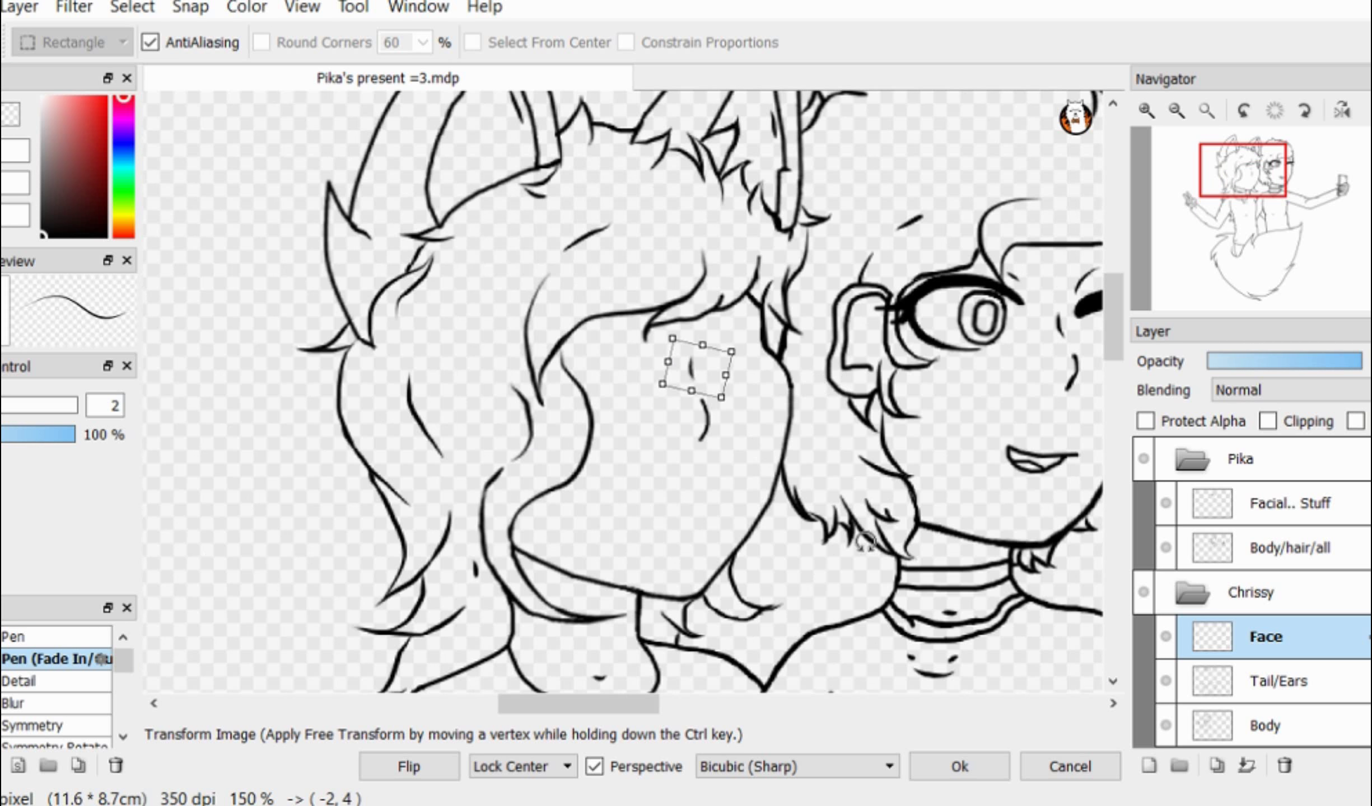
left_click(960, 766)
key("ctrl+d")
Step: Outline the upper lash of Chrissy's eye nearest Pika with the Pen, hide the Body layer and fill the outline black
scroll(619, 386, "down", 1)
key("b")
scroll(781, 370, "up", 4)
scroll(633, 465, "down", 2)
scroll(507, 502, "up", 2)
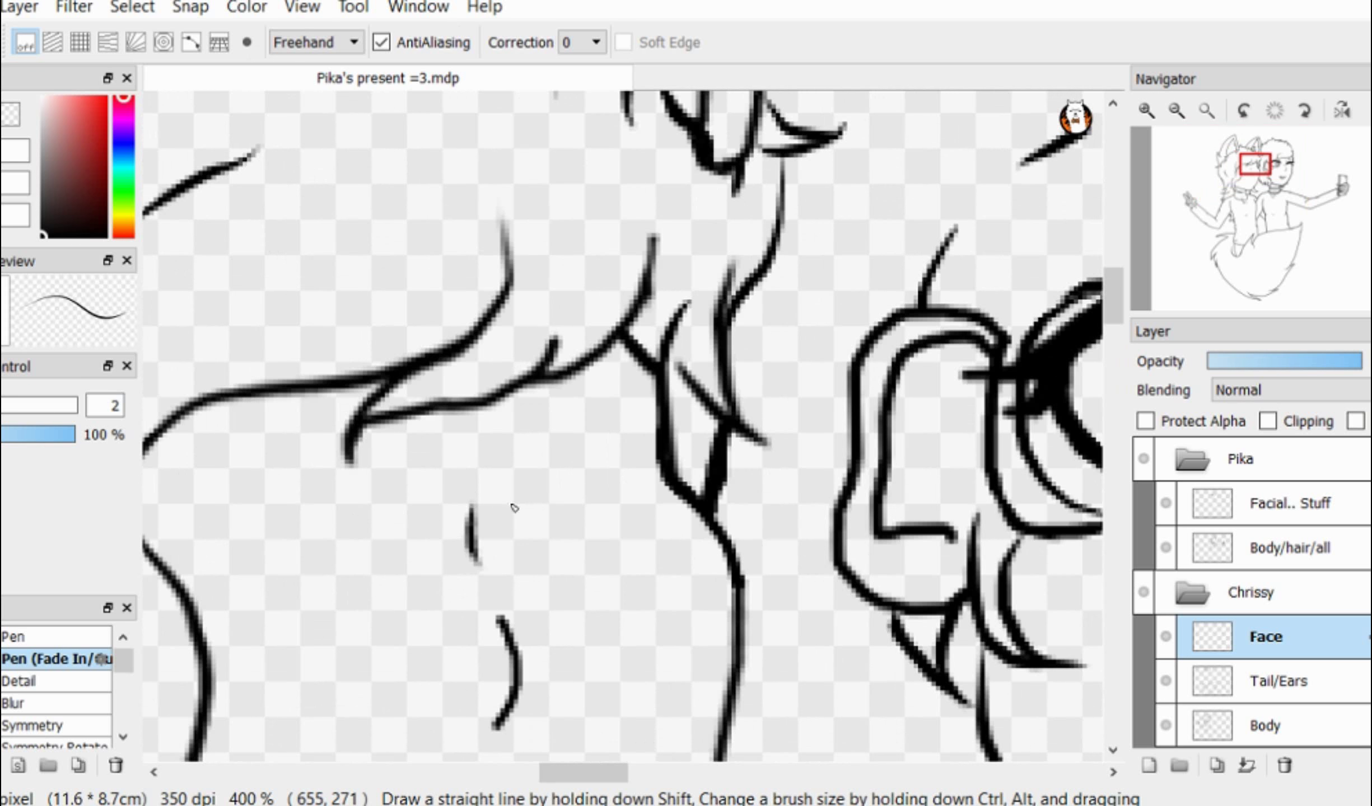
scroll(649, 417, "up", 2)
left_click_drag(418, 518, 802, 398)
left_click_drag(645, 451, 425, 524)
left_click(1166, 726)
key("g")
left_click(582, 425)
key("b")
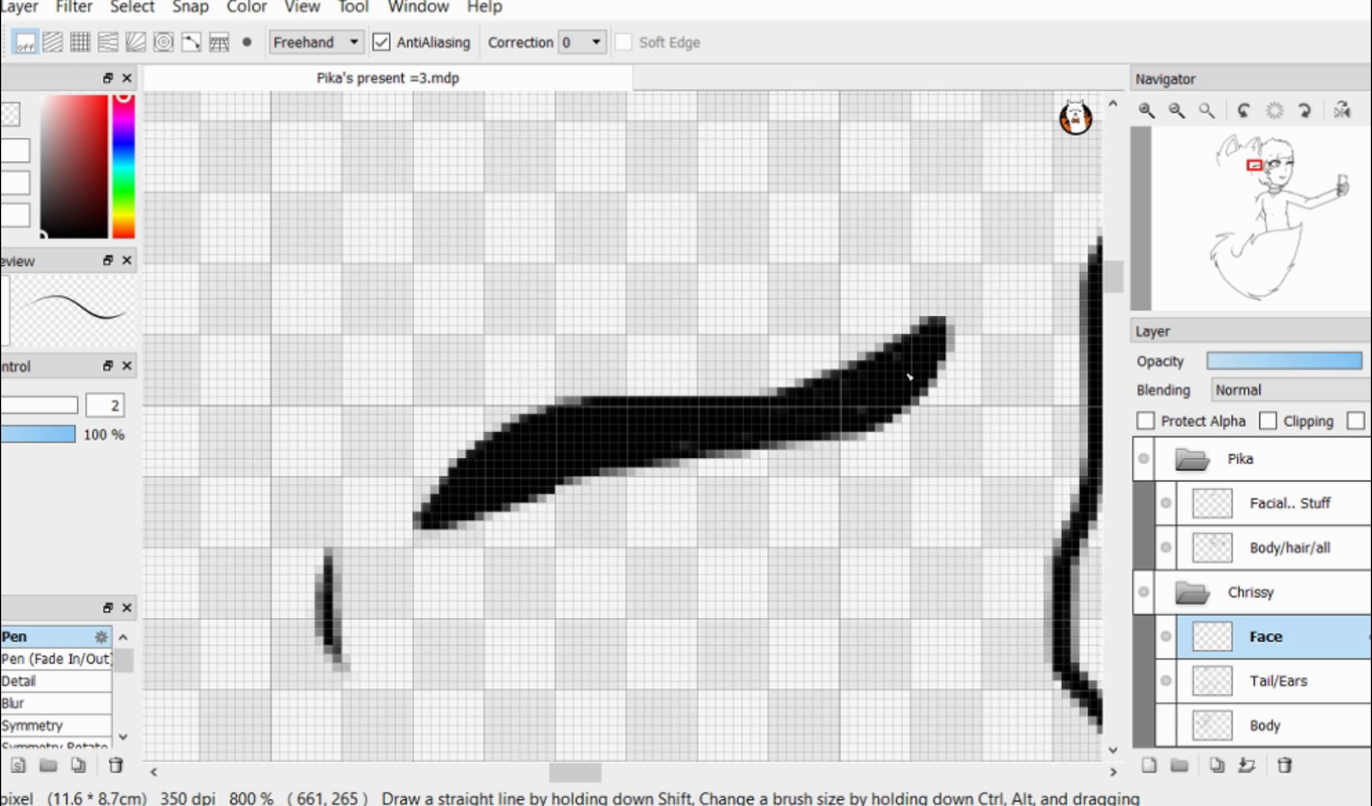
Step: Slim the underside of the lash with the Eraser and redraw its outer end as a fork with the Pen
key("e")
mouse_move(482, 557)
left_mouse_down()
mouse_move(980, 298)
mouse_move(807, 484)
left_mouse_up()
key("b")
left_click_drag(809, 420, 918, 436)
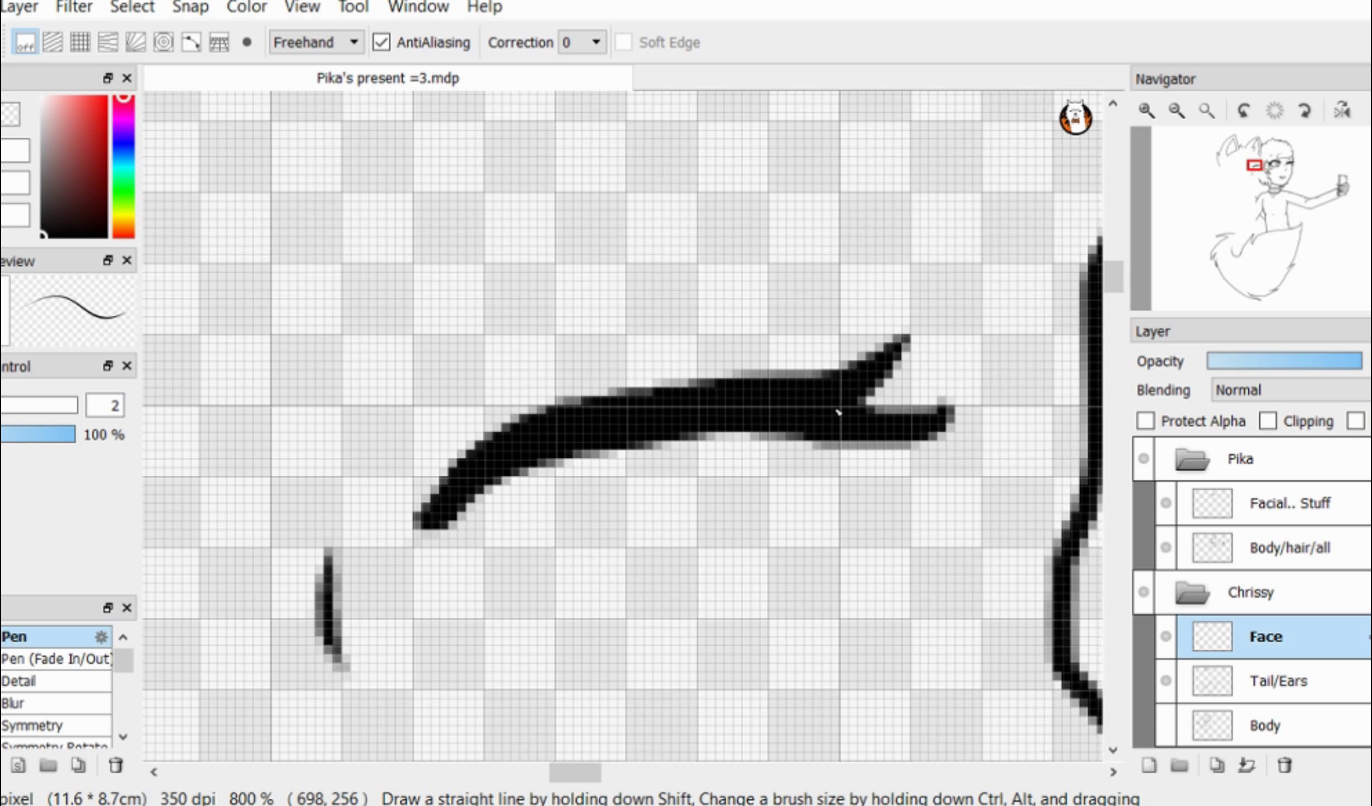
scroll(869, 386, "down", 3)
scroll(907, 386, "up", 3)
key("e")
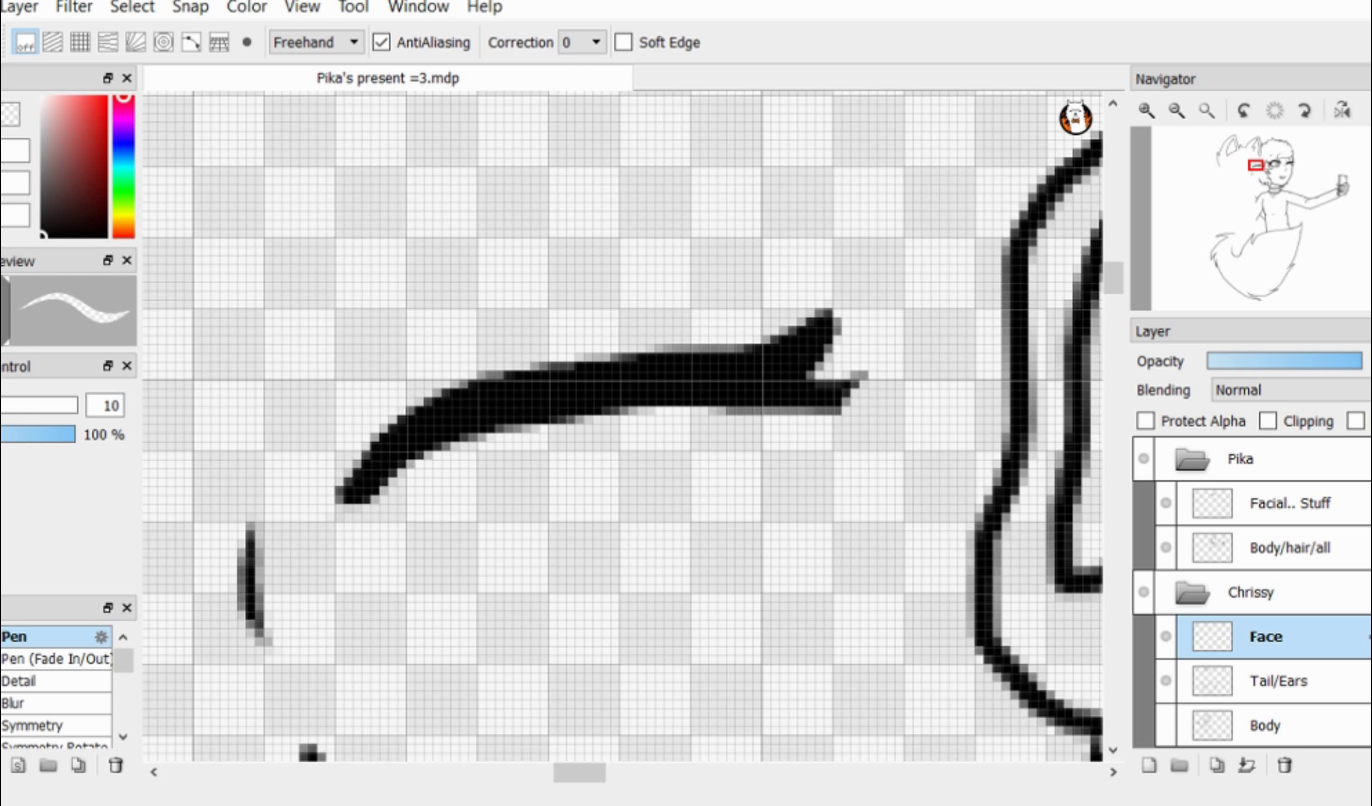
Step: Curl the fork's lower tip upward with the Pen and show the Tail/Ears and Body layers
key("b")
scroll(828, 381, "down", 3)
scroll(726, 484, "up", 2)
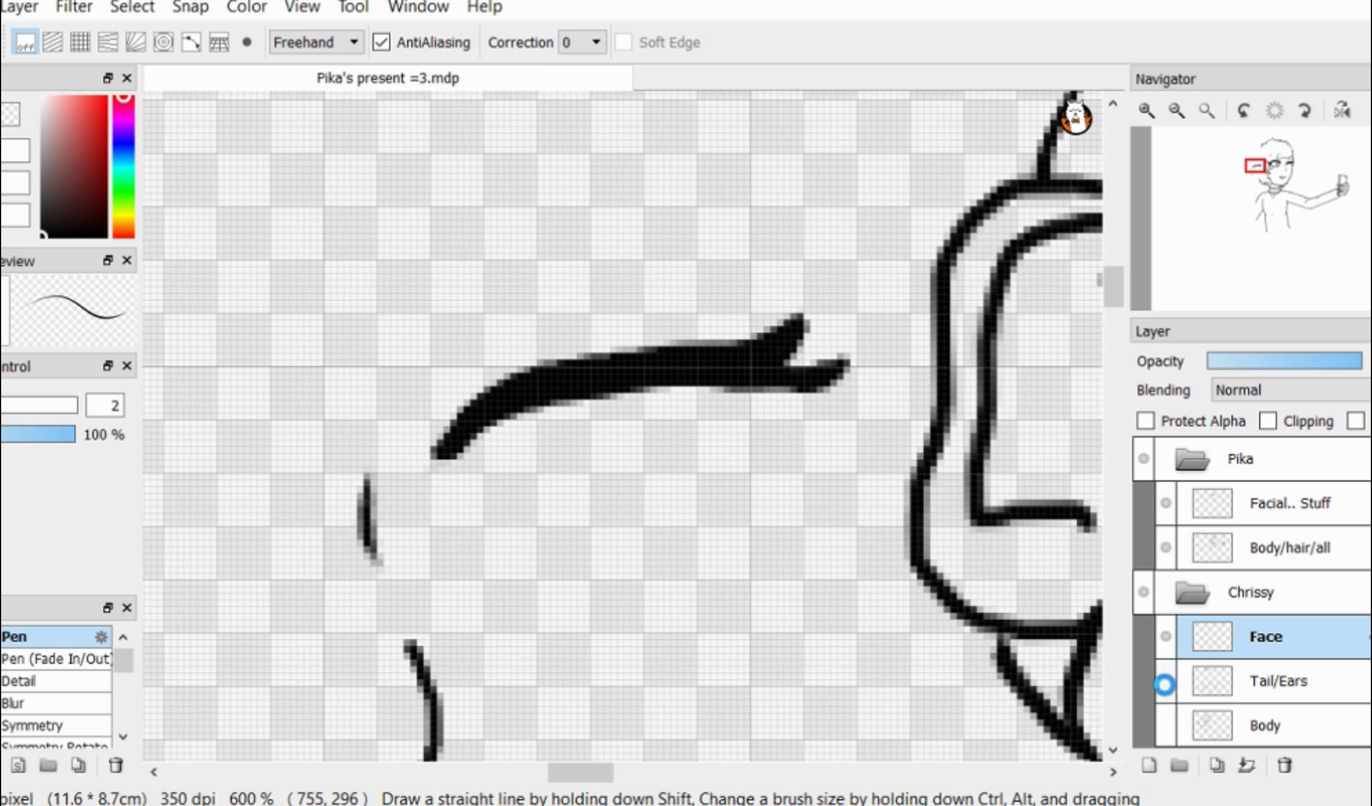
left_click(1165, 685)
left_click(1165, 726)
scroll(693, 461, "down", 2)
Step: Lasso Chrissy's upper lash, shift it about 8 px left and rotate it slightly with Transform
key("l")
mouse_move(555, 407)
left_mouse_down()
mouse_move(641, 339)
mouse_move(678, 383)
left_mouse_up()
key("ctrl+t")
scroll(711, 361, "down", 2)
scroll(677, 442, "up", 3)
scroll(694, 386, "down", 2)
scroll(694, 382, "up", 2)
left_click_drag(796, 382, 780, 386)
scroll(795, 392, "down", 3)
scroll(707, 448, "up", 2)
left_click_drag(589, 532, 589, 543)
left_click_drag(622, 452, 623, 458)
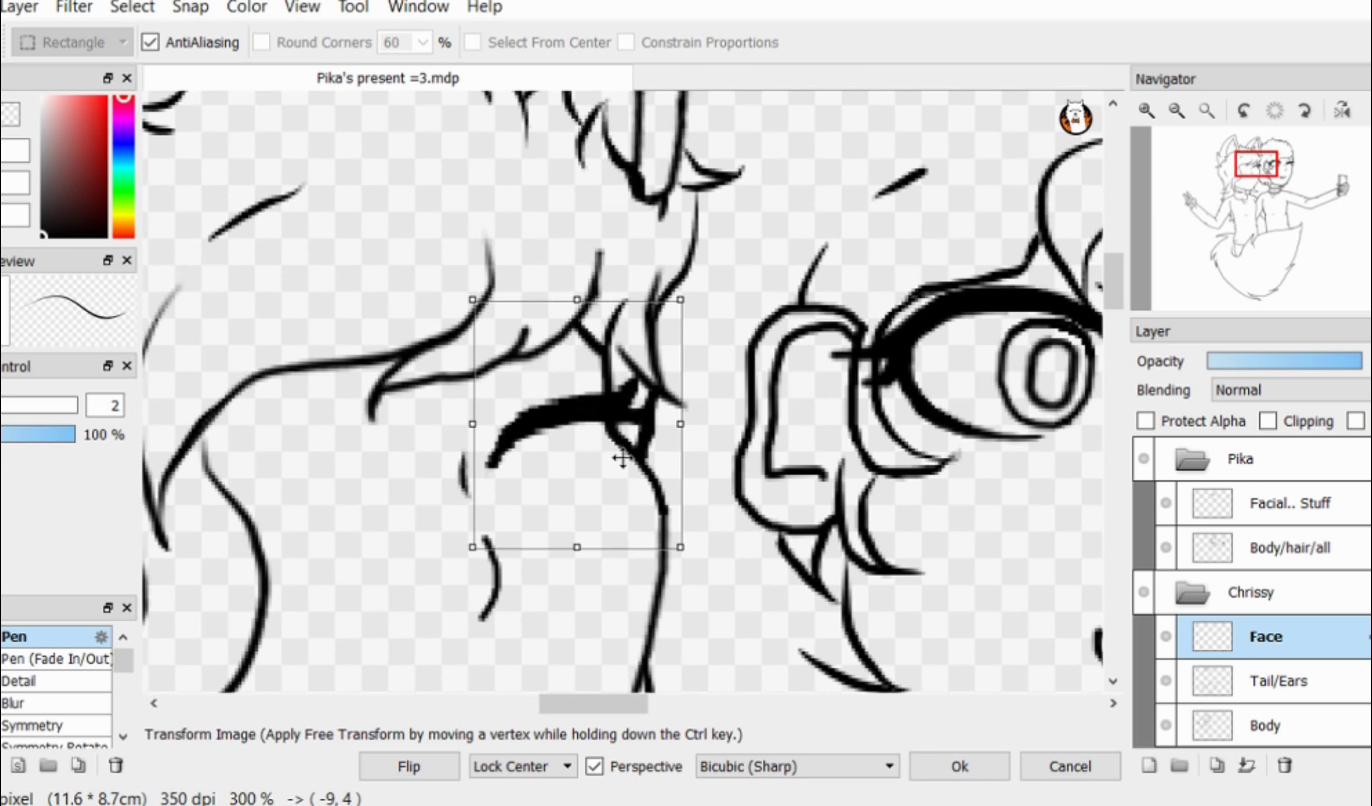
scroll(622, 458, "down", 2)
left_click_drag(631, 404, 638, 406)
left_click_drag(859, 486, 870, 506)
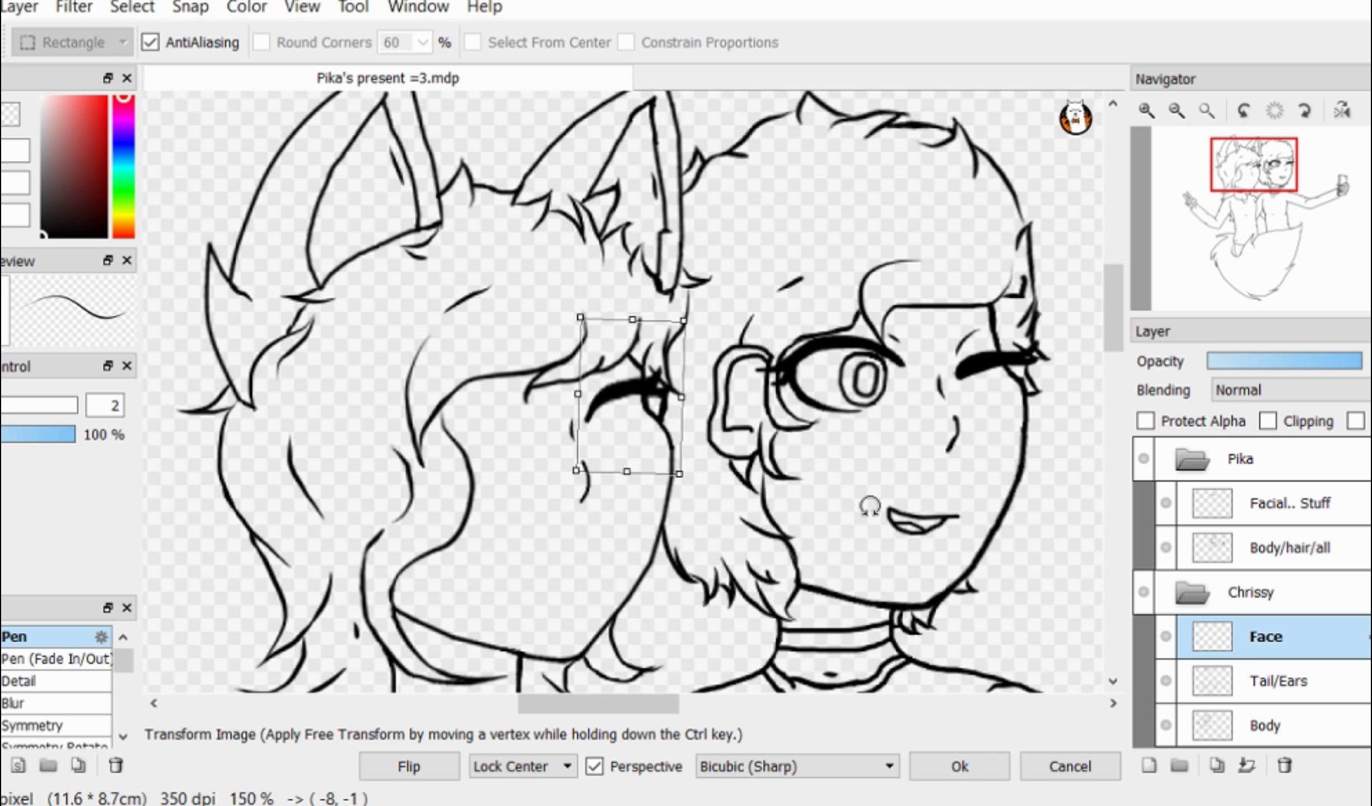
left_click_drag(647, 411, 646, 401)
left_click(981, 757)
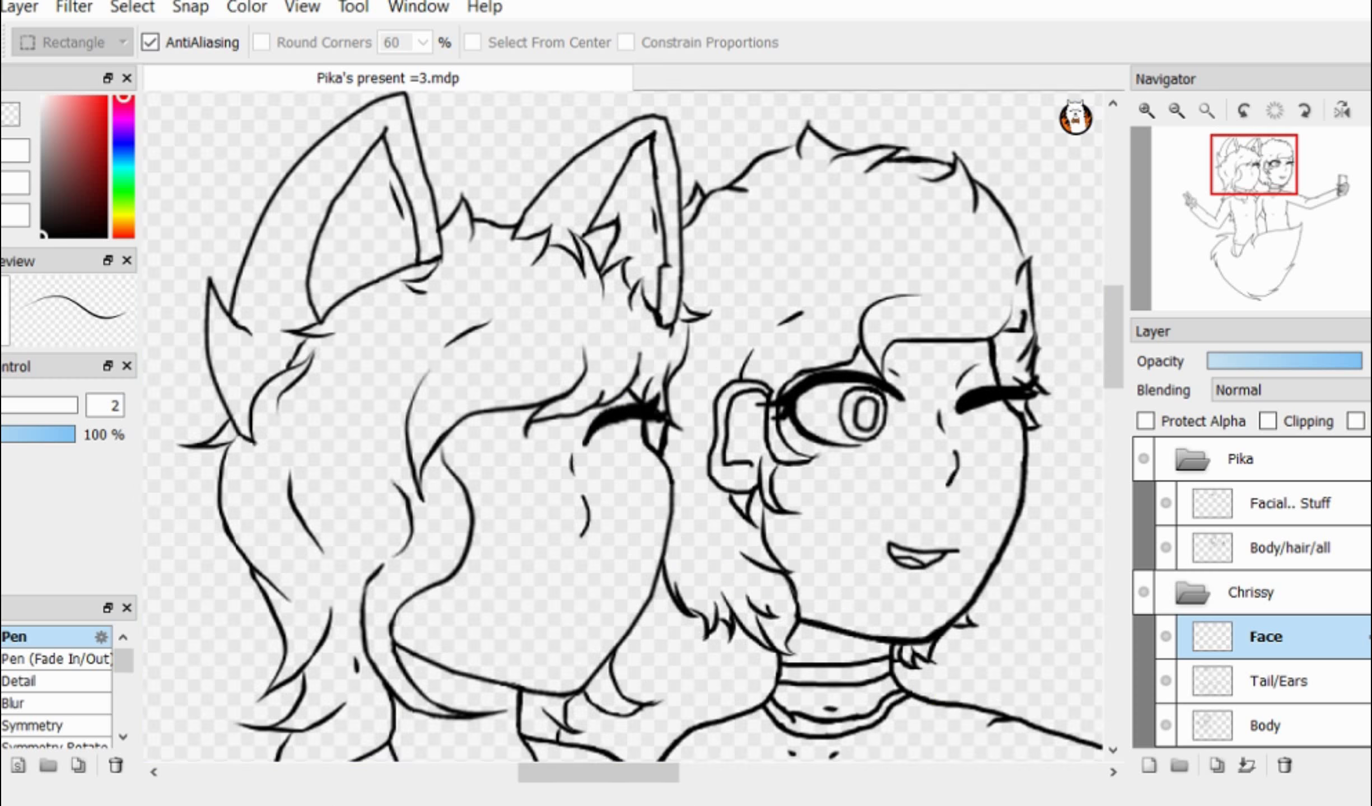
Step: Lasso the lash once more and fine-tune its placement against the hair with Transform
key("b")
scroll(635, 413, "up", 5)
key("e")
key("l")
scroll(571, 292, "down", 7)
key("ctrl+t")
mouse_move(750, 280)
left_mouse_down()
mouse_move(756, 310)
mouse_move(692, 307)
left_mouse_up()
key("Return")
scroll(627, 303, "up", 7)
Step: Erase the excess thickness below the lash's outer end, on the Face layer, with the Eraser at size 10
key("e")
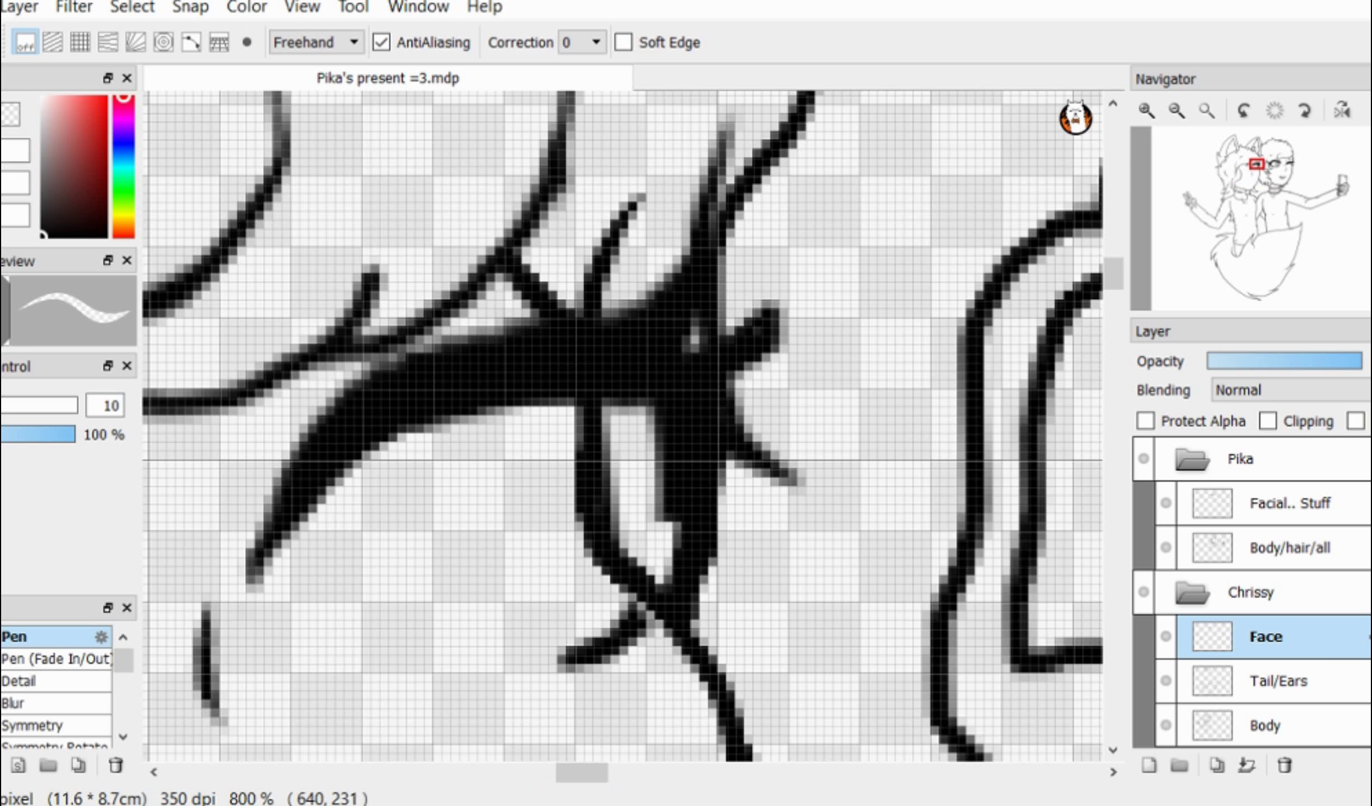
left_click_drag(691, 483, 721, 421)
left_click_drag(813, 454, 703, 360)
scroll(687, 348, "down", 4)
scroll(675, 354, "up", 3)
key("b")
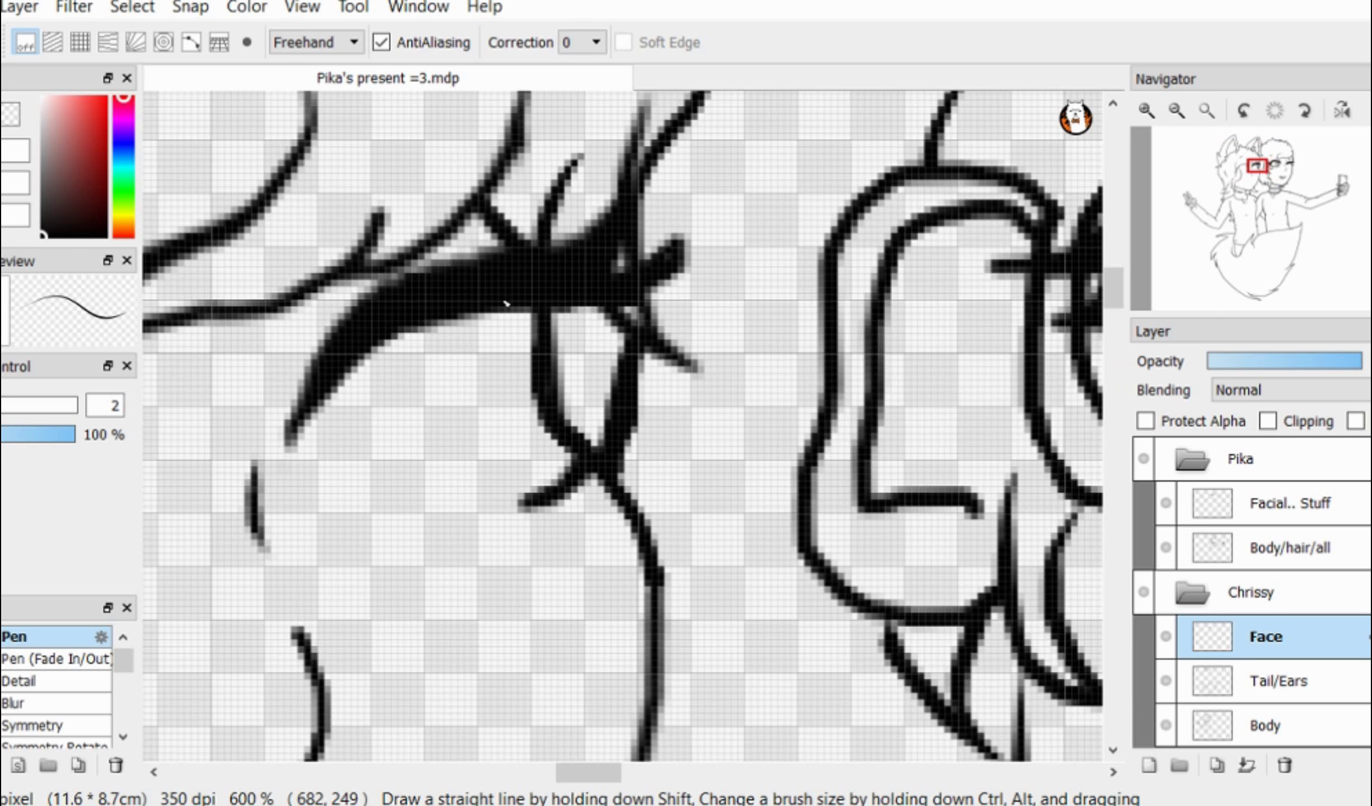
scroll(508, 304, "down", 1)
scroll(328, 245, "down", 1)
scroll(459, 373, "up", 3)
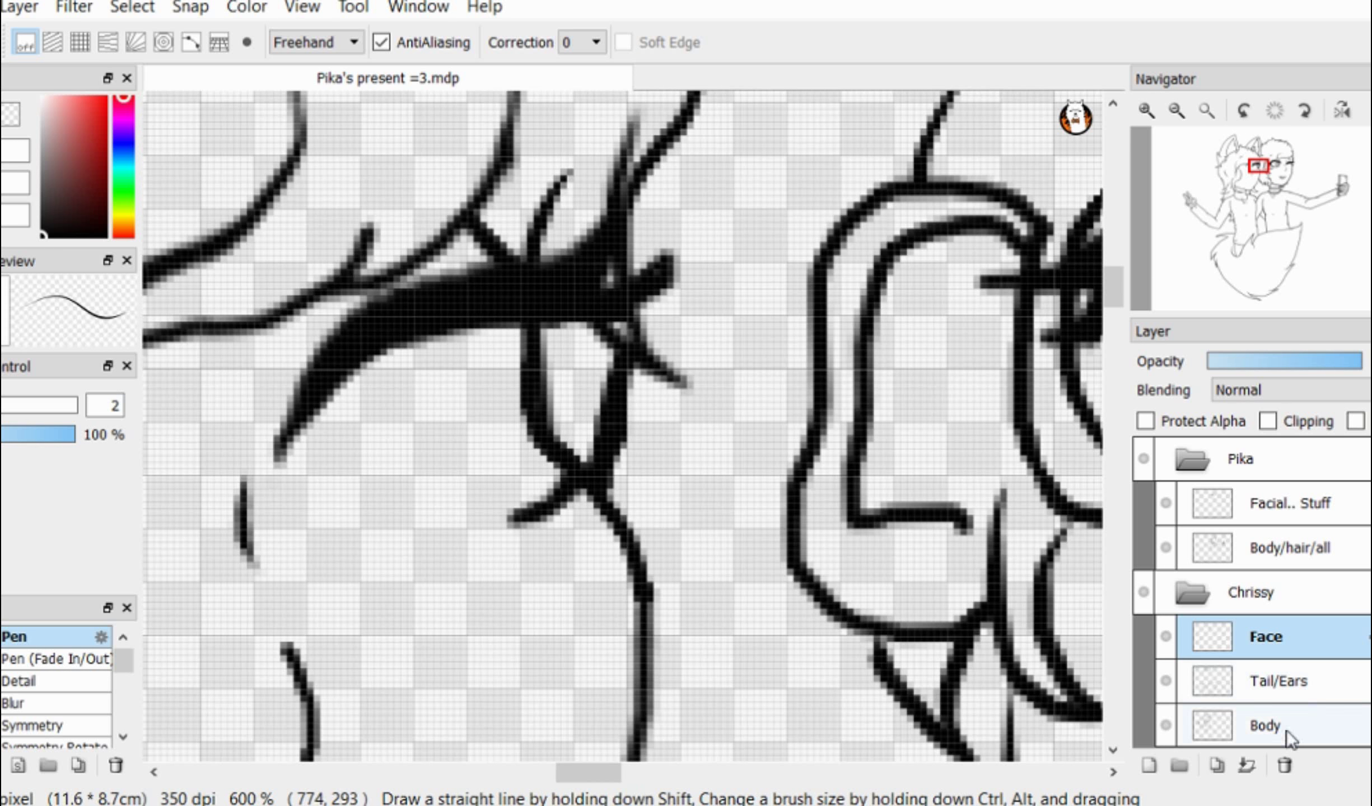
Step: On the Body layer, erase the outlines that cross the outer corner of Chrissy's eye
left_click(1266, 726)
key("e")
left_click_drag(624, 283, 624, 230)
scroll(604, 264, "down", 3)
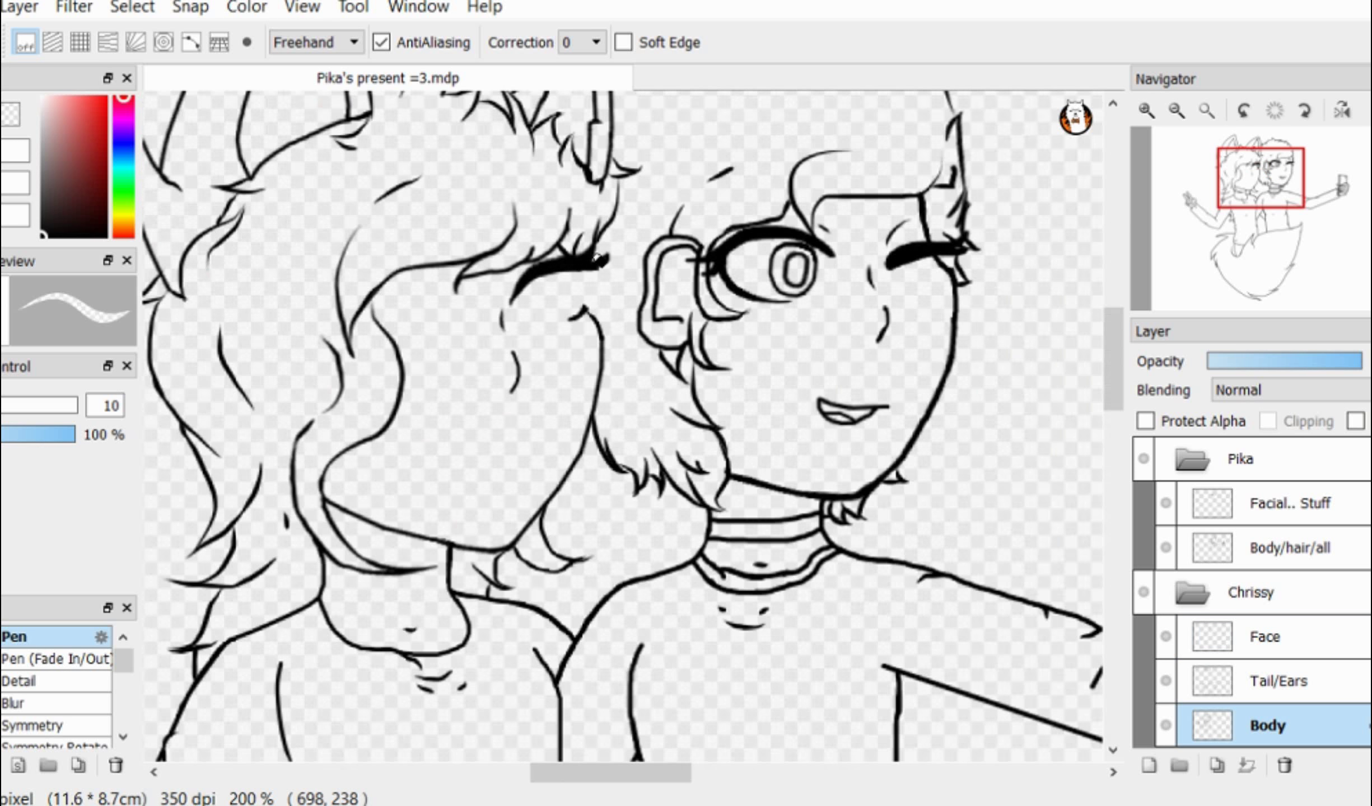
scroll(558, 256, "up", 5)
Step: Try a thin outer-corner line down from the lash on the Face layer, then undo the recent strokes
left_click(1265, 637)
key("b")
left_click_drag(503, 683, 632, 350)
scroll(808, 260, "down", 1)
mouse_move(680, 470)
left_mouse_down()
mouse_move(726, 329)
mouse_move(680, 294)
left_mouse_up()
key("ctrl+z")
scroll(605, 516, "down", 1)
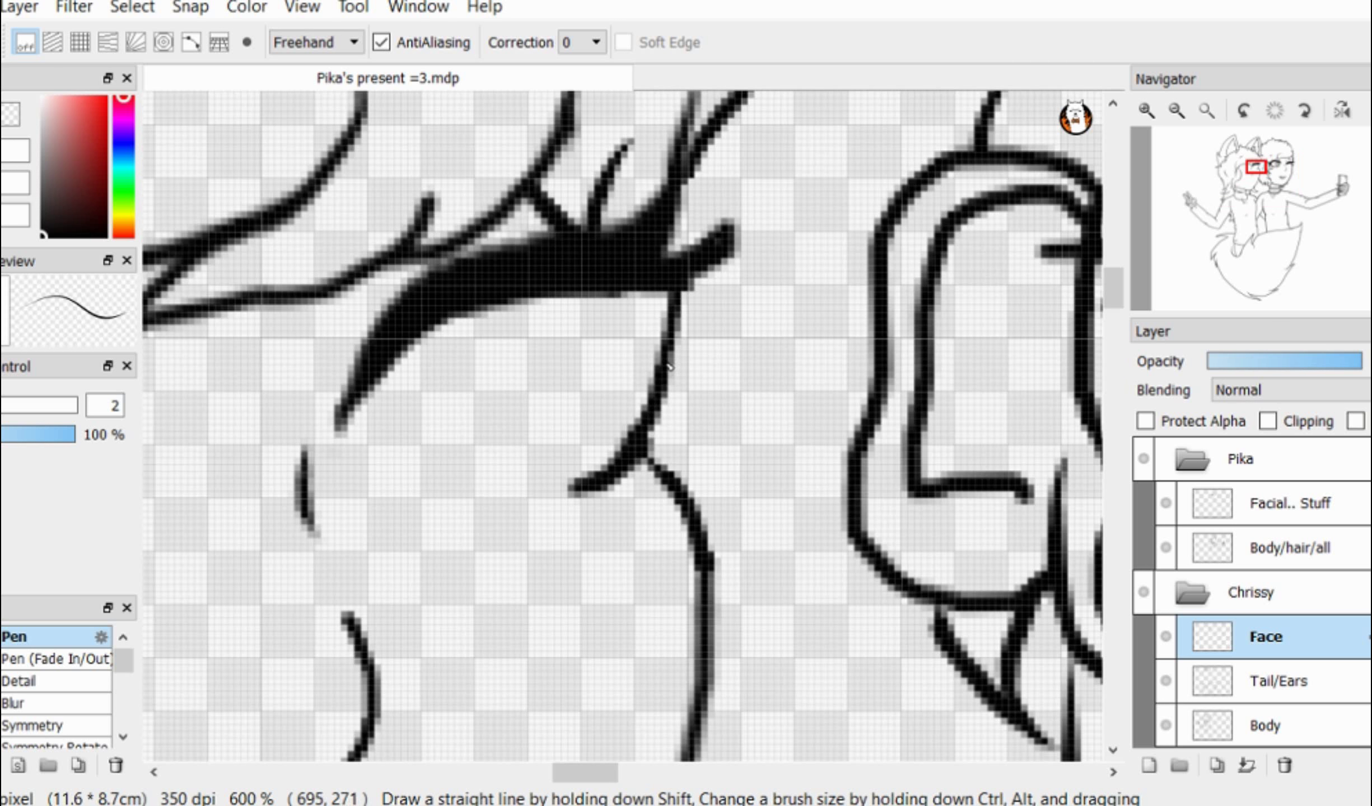
scroll(669, 386, "down", 3)
scroll(685, 347, "up", 4)
key("ctrl+z")
key("ctrl+z")
key("ctrl+z")
Step: Erase the Body layer's outline running inside the outer corner of Chrissy's eye
left_click(1267, 726)
key("e")
mouse_move(634, 504)
left_mouse_down()
mouse_move(592, 534)
mouse_move(527, 392)
left_mouse_up()
scroll(625, 326, "down", 5)
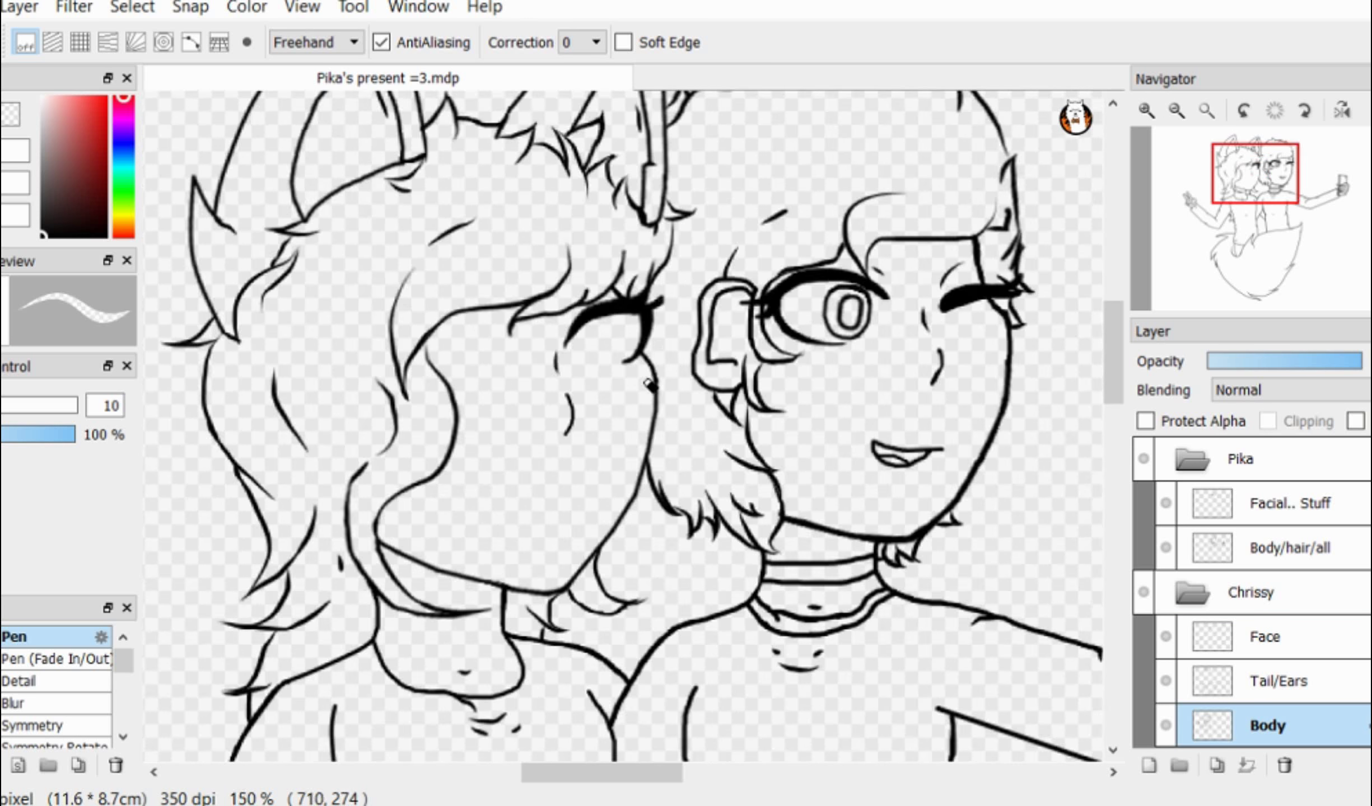
scroll(689, 246, "up", 2)
Step: Thicken the outer corner of the eye on the Face layer with the Pen, joining it to the lash with a pointed tip
left_click(1265, 637)
key("b")
scroll(689, 373, "up", 3)
left_click_drag(507, 442, 525, 343)
scroll(316, 552, "up", 1)
left_click_drag(694, 300, 597, 441)
scroll(597, 440, "down", 2)
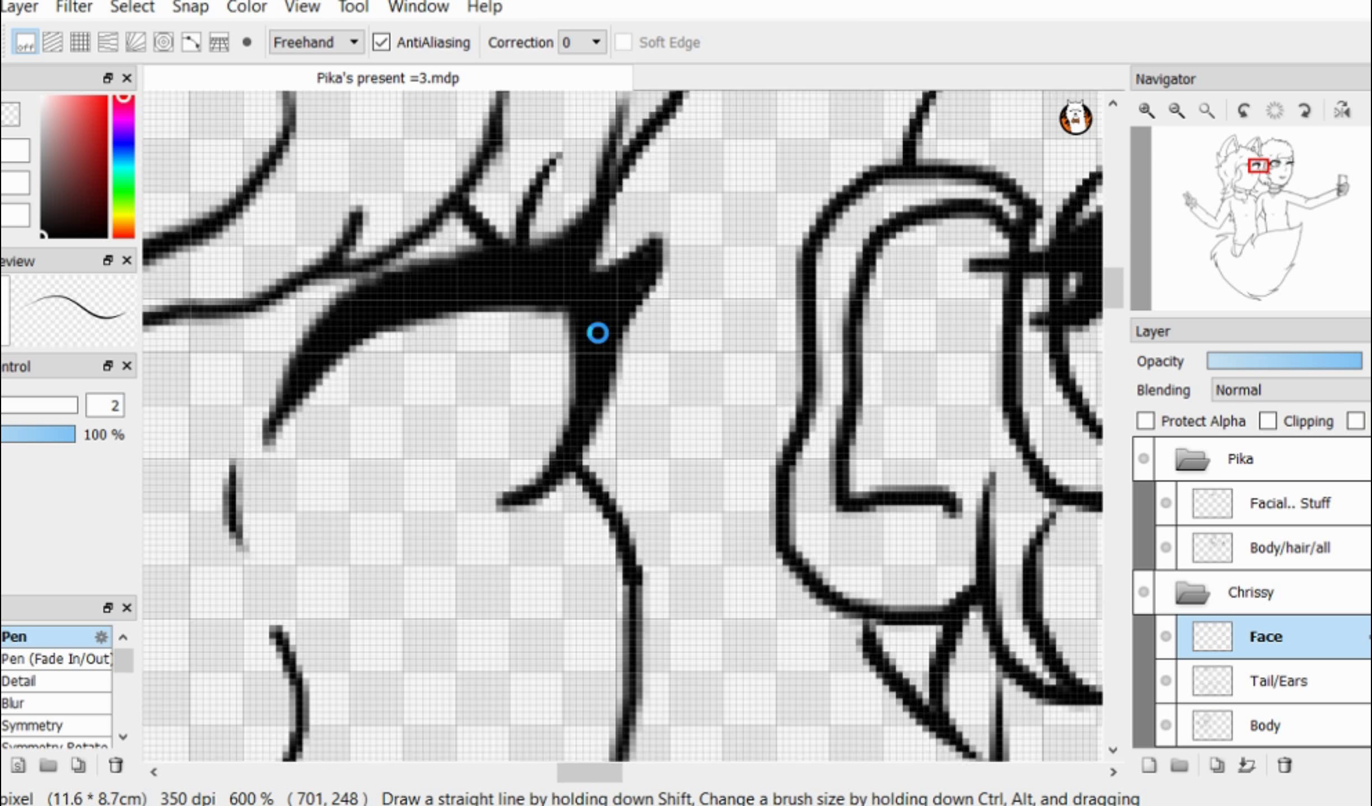
Step: Add a second small lash spike at the eye's outer corner and clean up its edges
scroll(597, 328, "up", 2)
scroll(645, 288, "down", 5)
scroll(658, 439, "down", 1)
scroll(600, 294, "up", 1)
scroll(448, 420, "up", 2)
scroll(551, 374, "down", 1)
scroll(706, 381, "up", 3)
key("e")
scroll(615, 350, "down", 3)
scroll(589, 350, "up", 3)
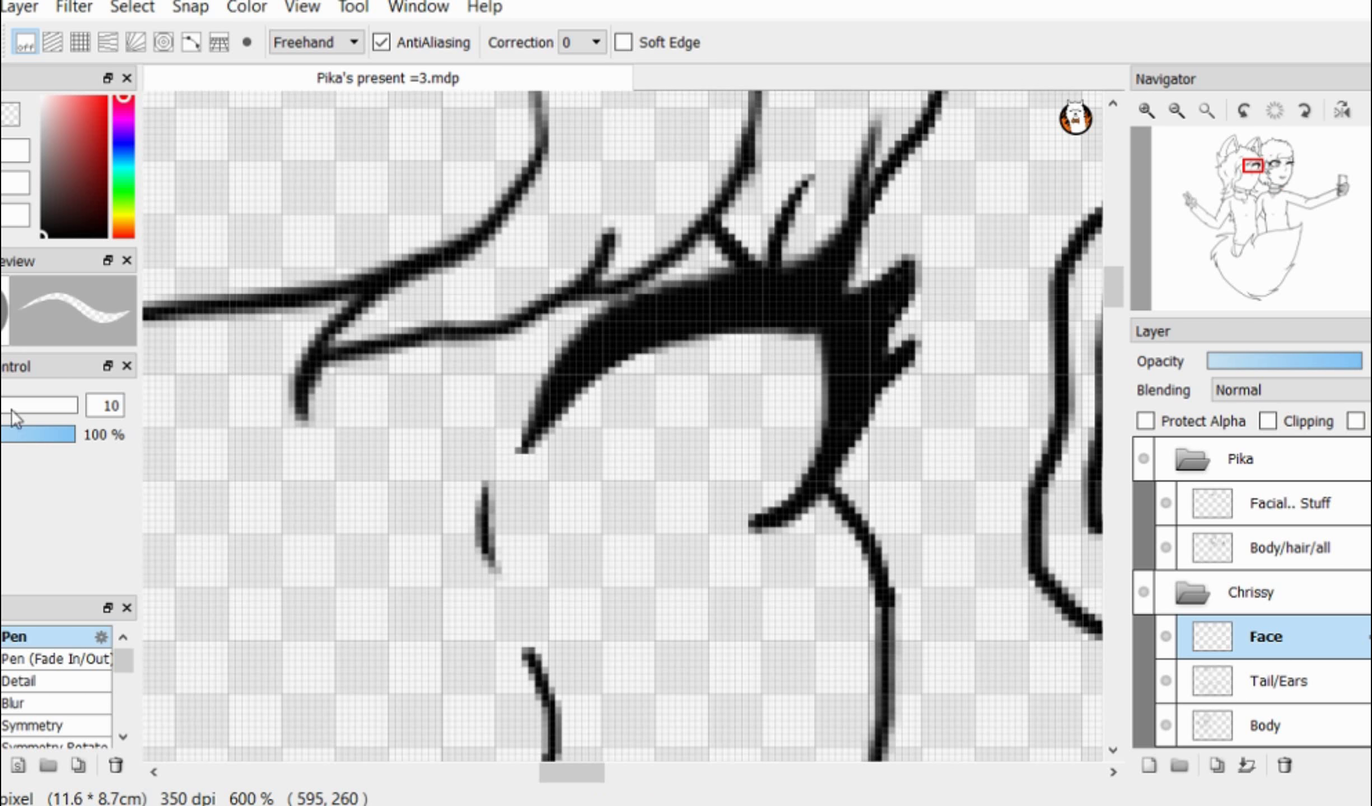
Step: Outline the upper lash of Chrissy's other eye with the Pen at size 2.5, fill it black with the Body layer hidden, and show Body again
key("b")
scroll(325, 437, "down", 1)
scroll(318, 440, "up", 1)
mouse_move(718, 413)
left_mouse_down()
mouse_move(452, 354)
mouse_move(650, 425)
mouse_move(719, 414)
left_mouse_up()
left_click(1166, 726)
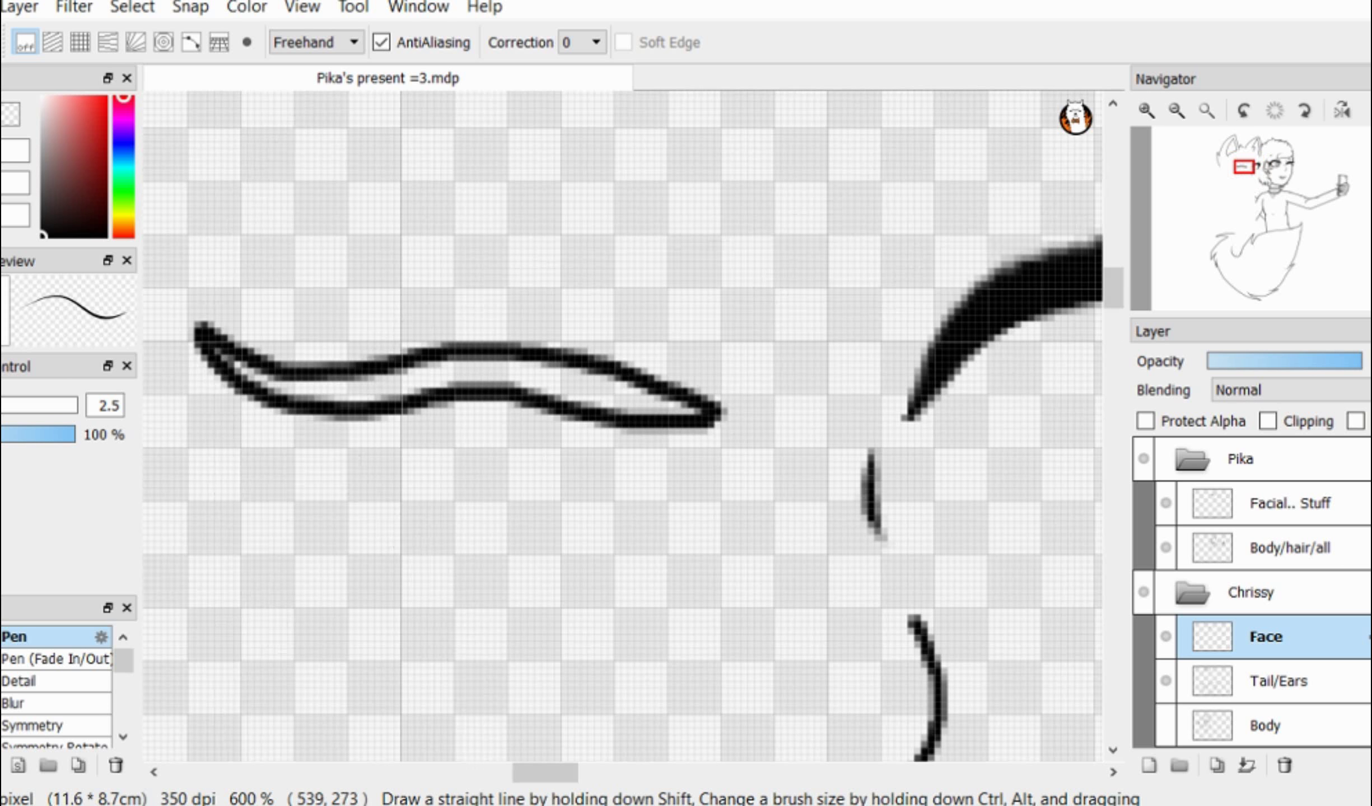
key("g")
left_click(504, 374)
left_click(1166, 726)
key("b")
left_click_drag(222, 355, 268, 387)
scroll(556, 350, "down", 4)
scroll(583, 362, "up", 4)
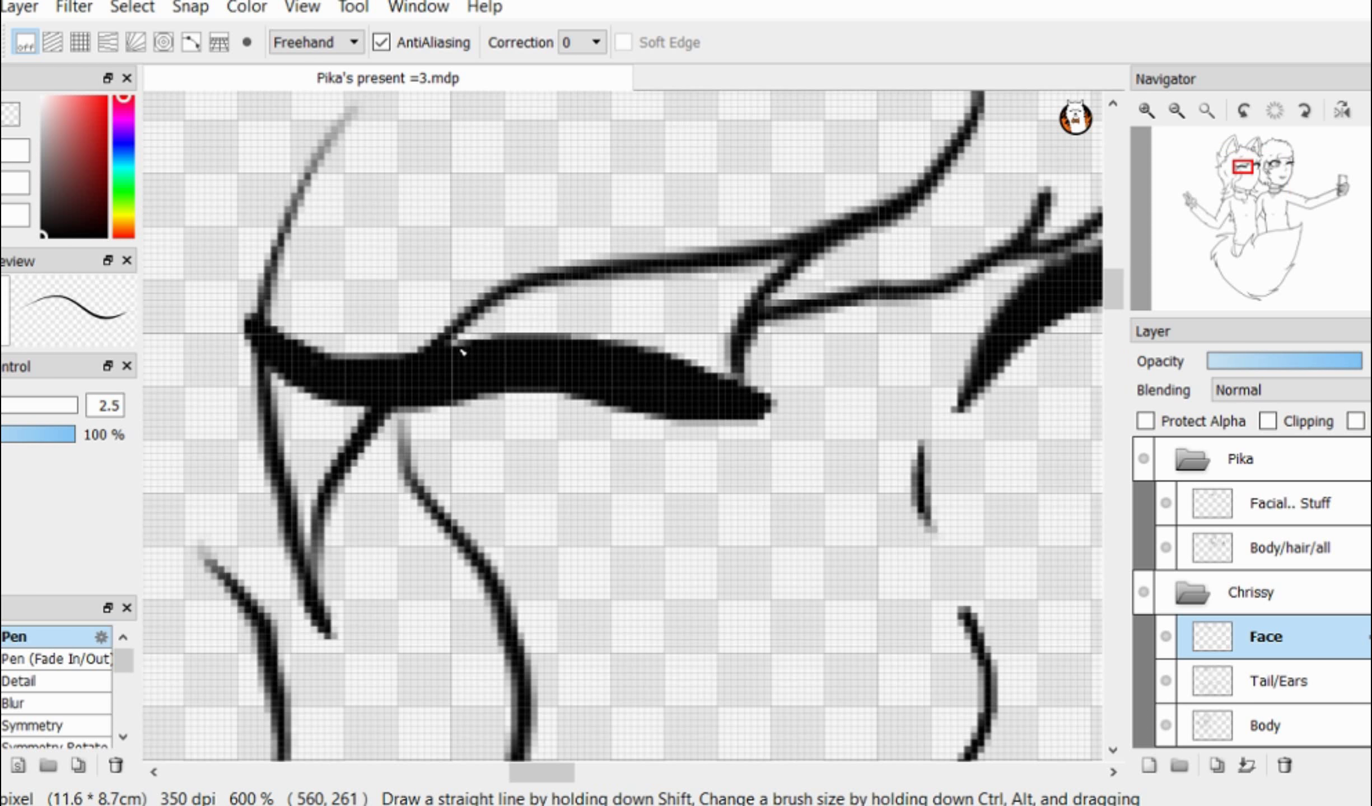
Step: Slim the new lash's underside with the Eraser and draw its outer end as two pointed tips with the Pen
key("e")
mouse_move(744, 457)
left_mouse_down()
mouse_move(214, 328)
mouse_move(460, 425)
left_mouse_up()
key("b")
scroll(540, 324, "down", 4)
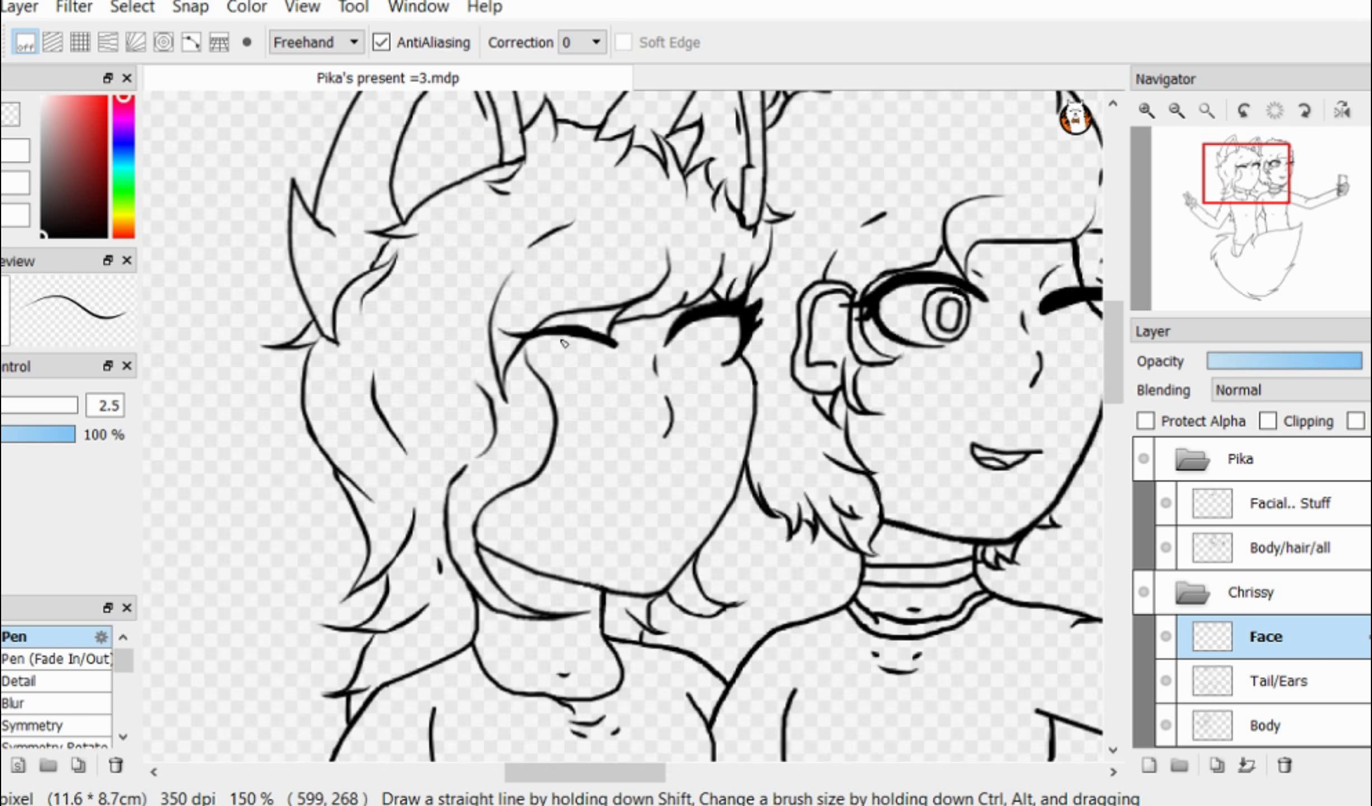
scroll(496, 322, "up", 5)
left_click_drag(552, 389, 427, 408)
Step: Outline a lower lash curving from the left eye's outer corner with the Pen and fill it black
scroll(392, 402, "down", 1)
left_click_drag(466, 575, 602, 576)
left_click_drag(347, 417, 557, 576)
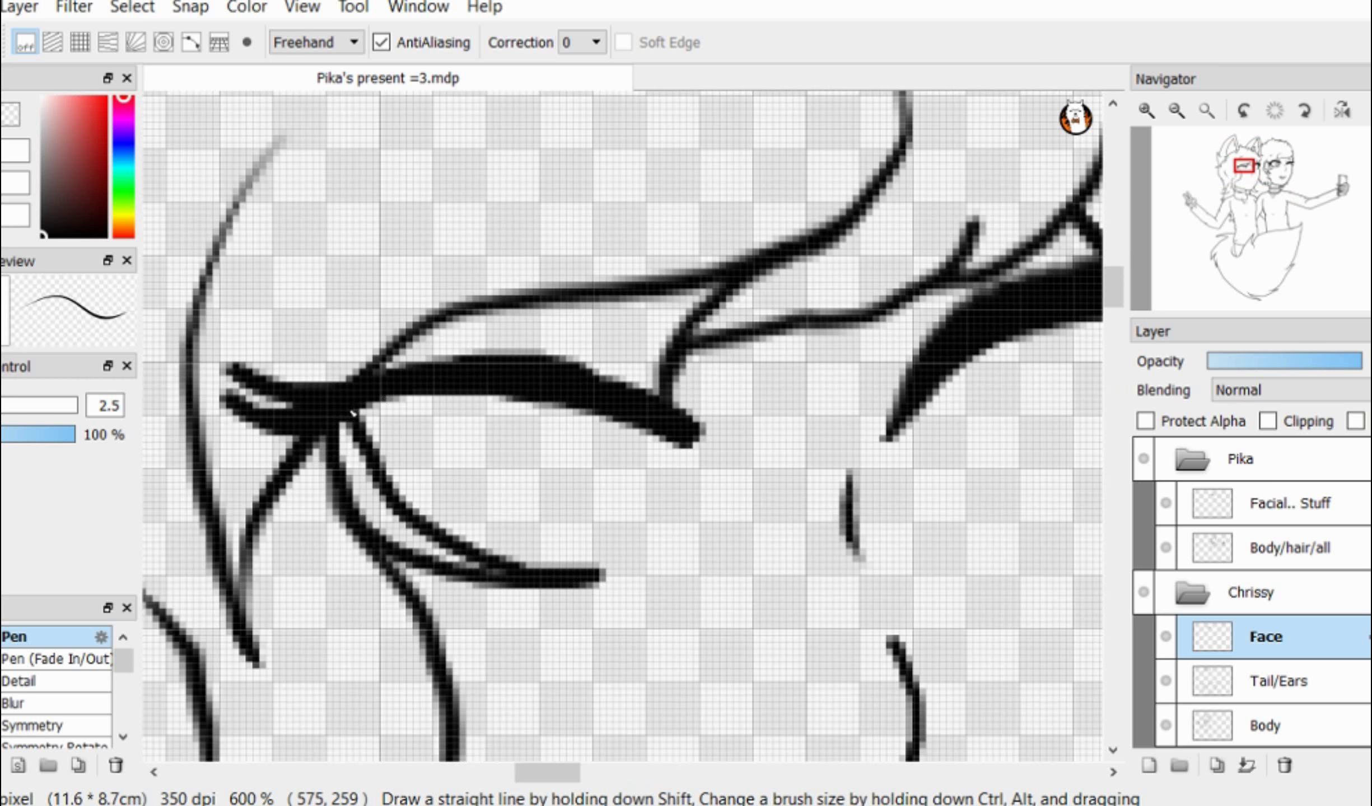
key("g")
left_click(397, 506)
key("b")
left_click_drag(345, 427, 504, 571)
scroll(507, 486, "down", 3)
key("e")
scroll(510, 487, "up", 3)
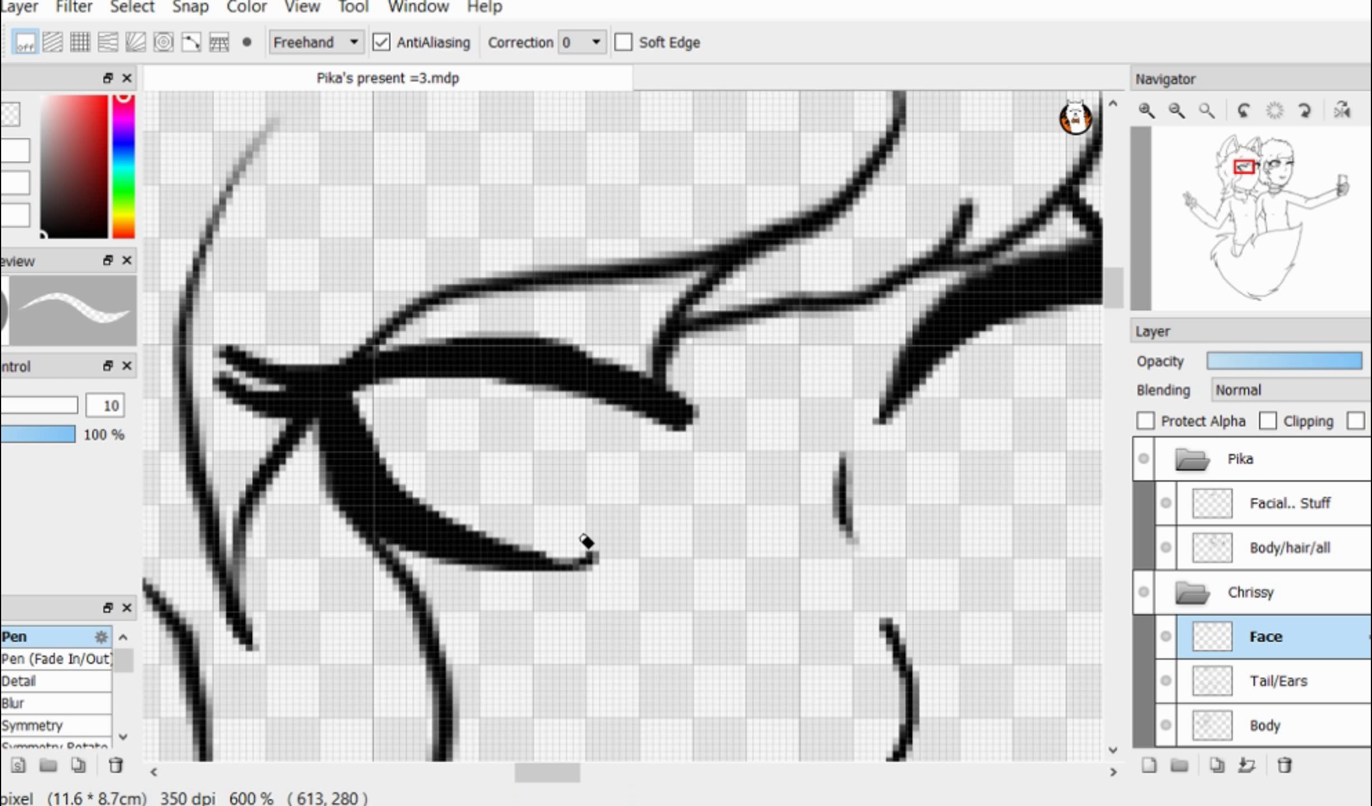
Step: Reshape the lower lash's tip with the Pen and trim the edges of the lashes with the Eraser
scroll(274, 527, "up", 1)
key("b")
left_click_drag(596, 550, 583, 563)
key("e")
mouse_move(621, 618)
left_mouse_down()
mouse_move(560, 628)
mouse_move(504, 611)
left_mouse_up()
left_click_drag(577, 421, 499, 420)
scroll(499, 420, "down", 7)
scroll(493, 417, "up", 7)
left_click_drag(235, 348, 388, 559)
key("ctrl+z")
Step: Outline a new tapered upper lash in the empty area beside the characters with the Pen and fill it black
key("b")
scroll(358, 398, "down", 5)
scroll(442, 392, "up", 2)
left_click_drag(441, 390, 479, 338)
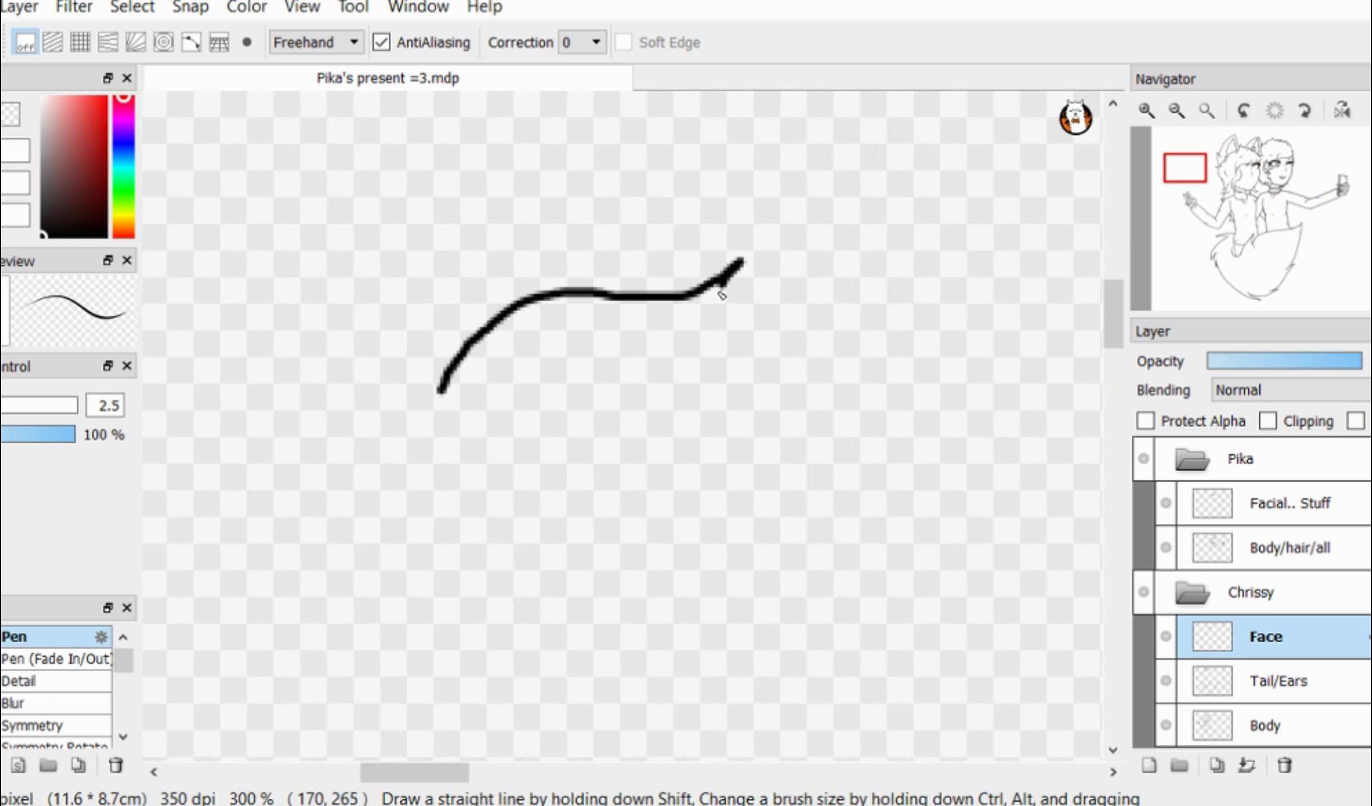
scroll(479, 372, "up", 2)
key("g")
left_click(437, 343)
key("b")
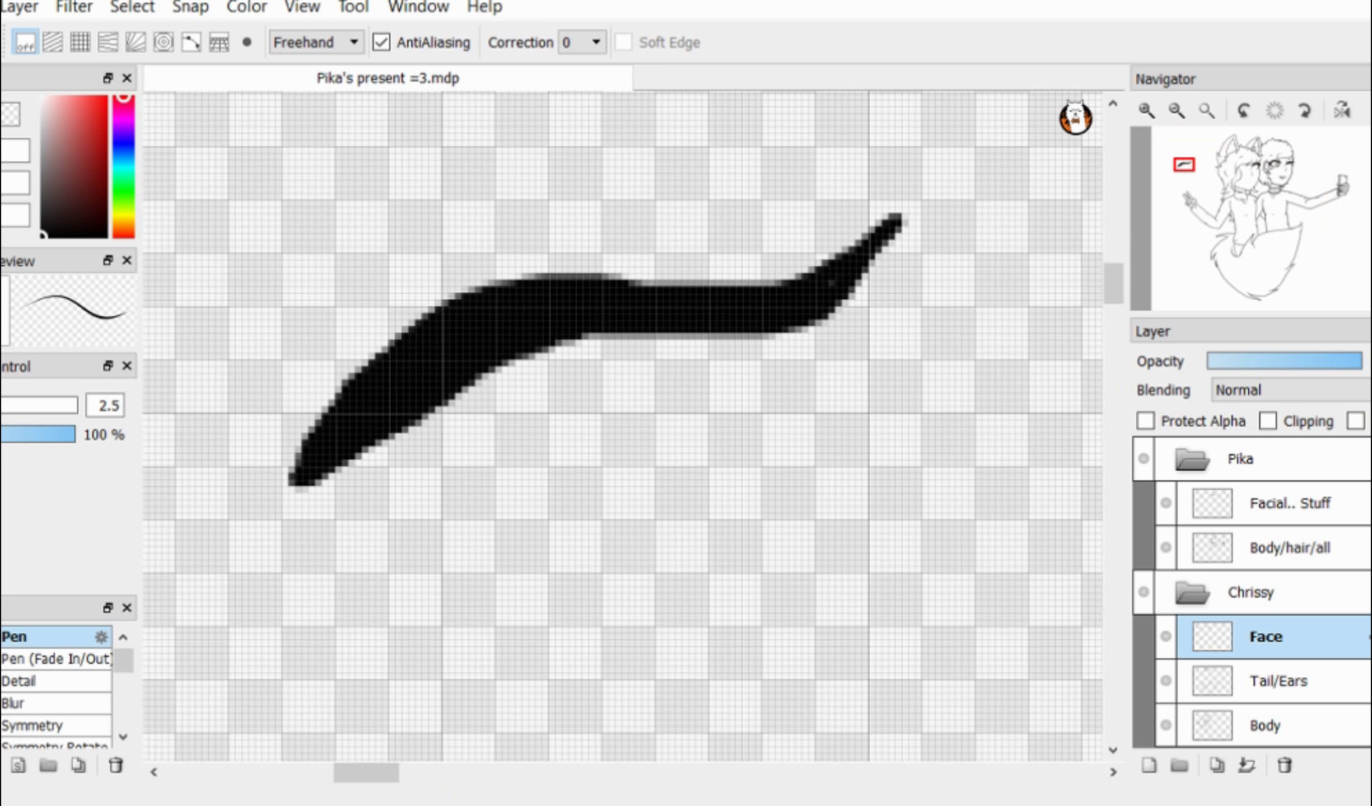
Step: Slim the new lash's underside and shorten its thin end with the Eraser, touching up gaps with the Pen
key("e")
mouse_move(872, 323)
left_mouse_down()
mouse_move(455, 417)
mouse_move(352, 414)
left_mouse_up()
key("b")
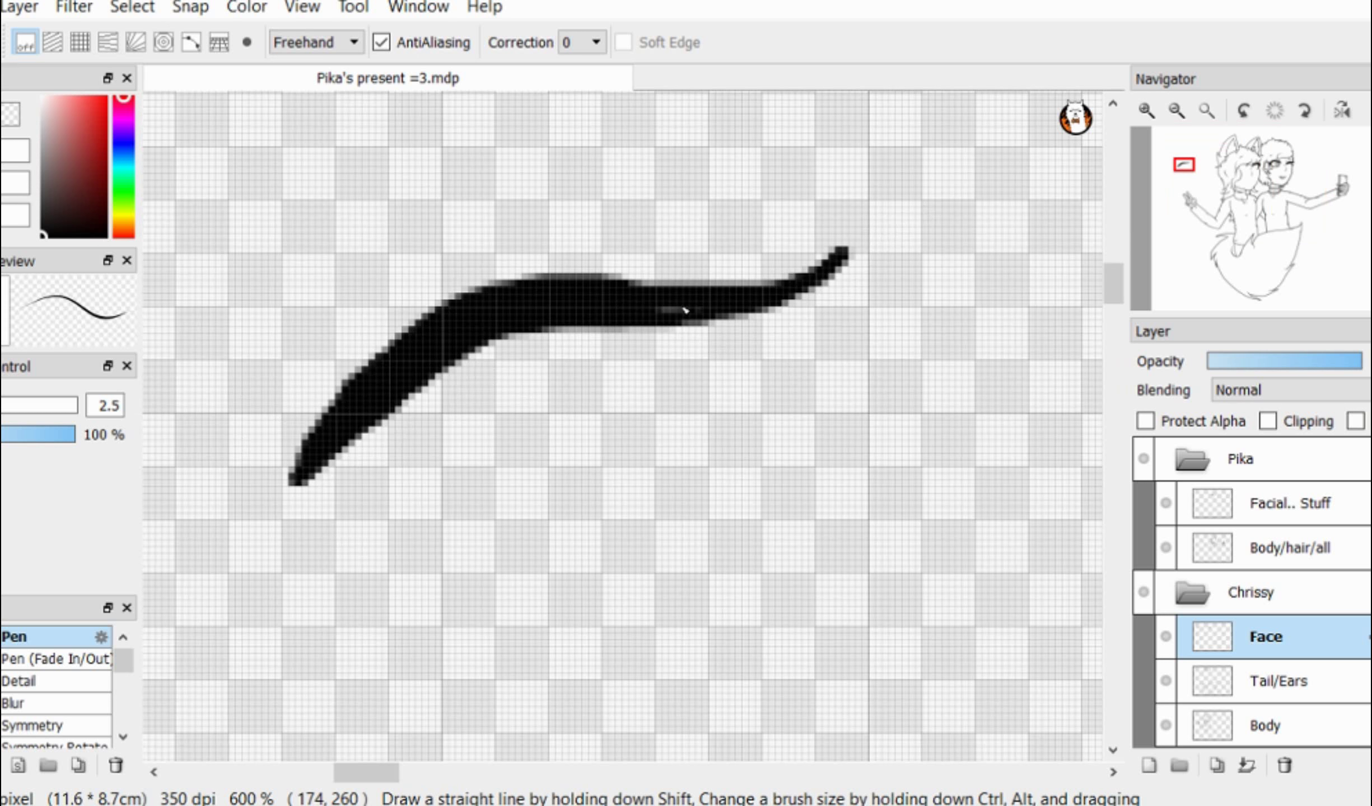
scroll(748, 287, "down", 1)
scroll(796, 221, "up", 2)
key("e")
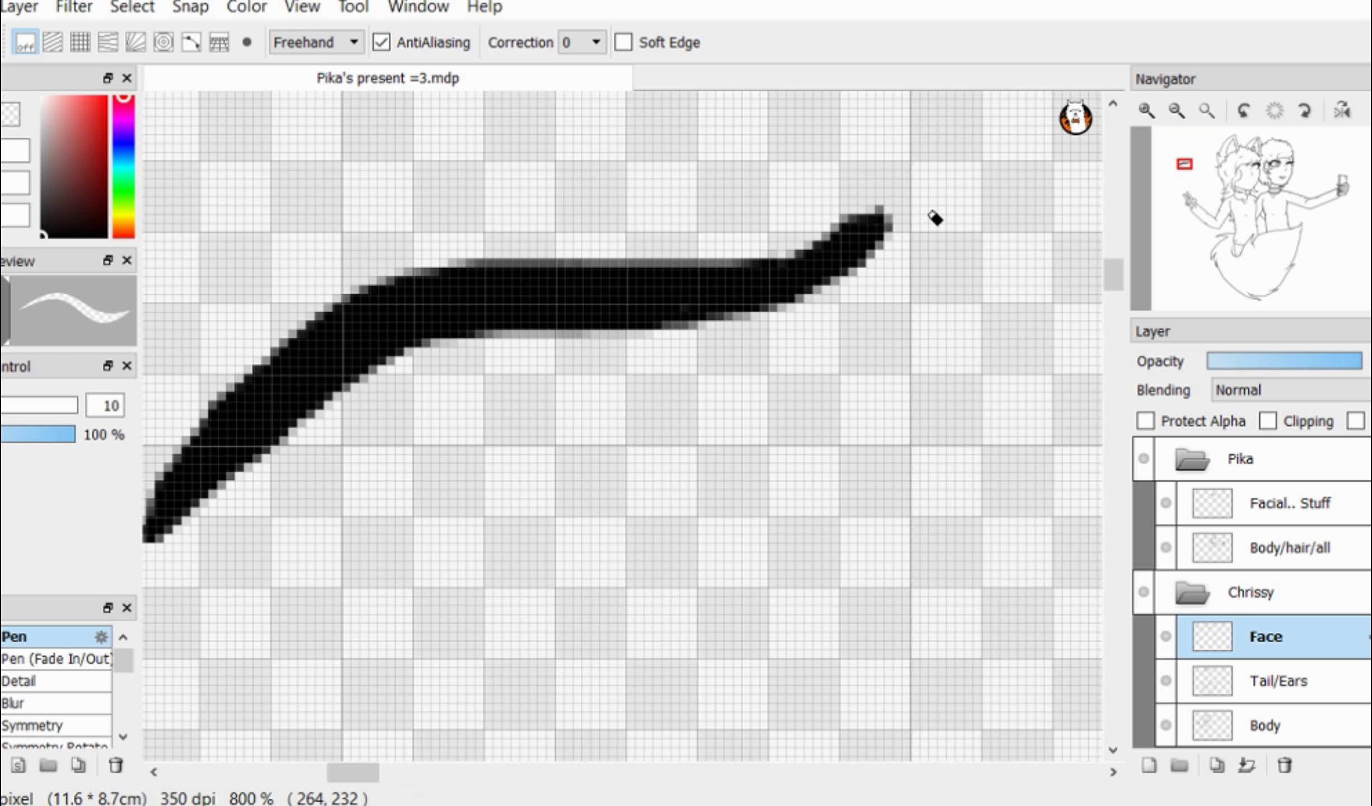
Step: Select the new lash, flip and rotate it with Transform, and move it onto Chrissy's face
scroll(361, 299, "down", 2)
key("l")
mouse_move(459, 177)
left_mouse_down()
mouse_move(224, 440)
mouse_move(812, 185)
left_mouse_up()
key("ctrl+t")
left_click(408, 767)
left_click_drag(699, 622, 739, 595)
scroll(557, 375, "down", 4)
left_click_drag(568, 374, 987, 395)
Step: Fine-tune the flipped lash's angle and position over the left eye and apply the transform
scroll(987, 396, "up", 3)
left_click_drag(781, 413, 744, 396)
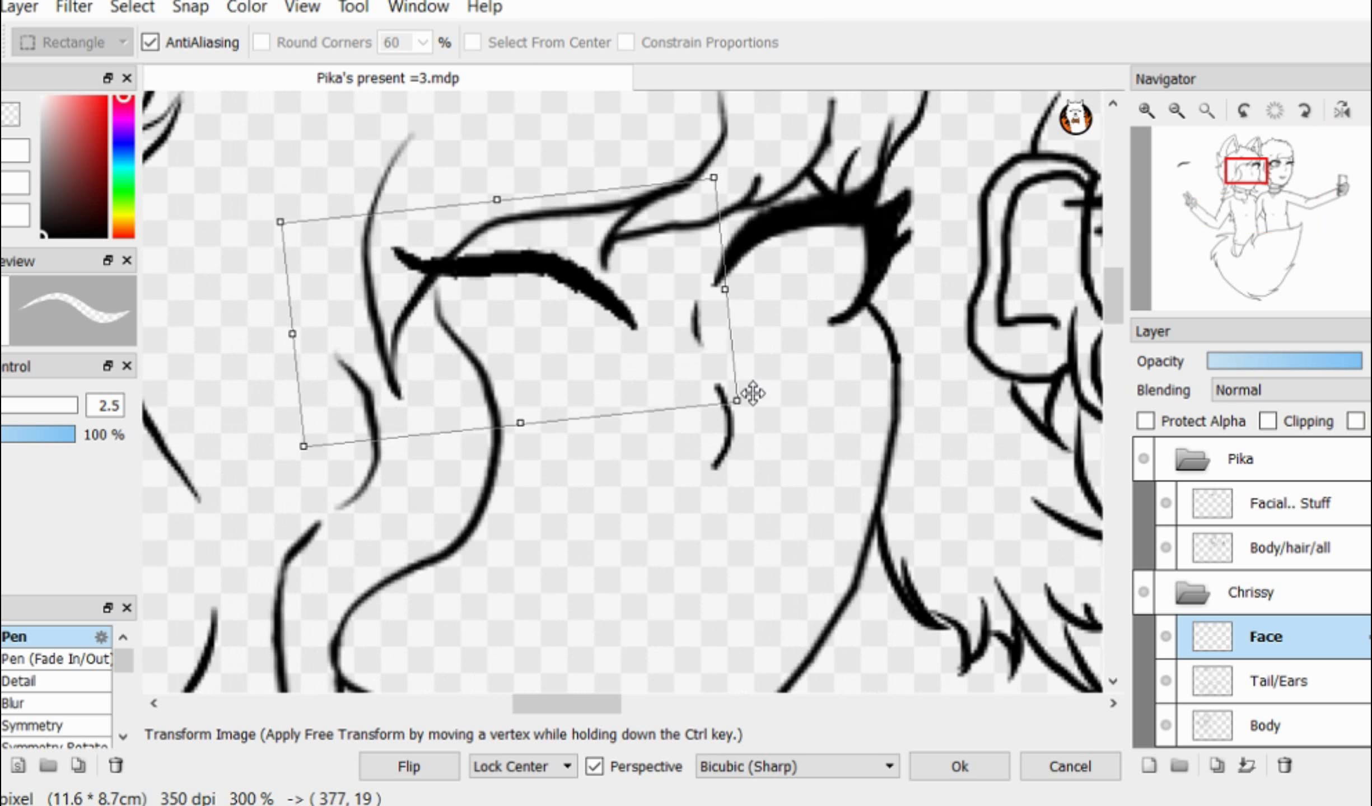
left_click_drag(649, 352, 647, 335)
scroll(647, 336, "down", 2)
left_click_drag(782, 527, 790, 510)
left_click_drag(485, 375, 485, 373)
left_click_drag(708, 380, 706, 369)
left_click_drag(506, 364, 496, 362)
key("Return")
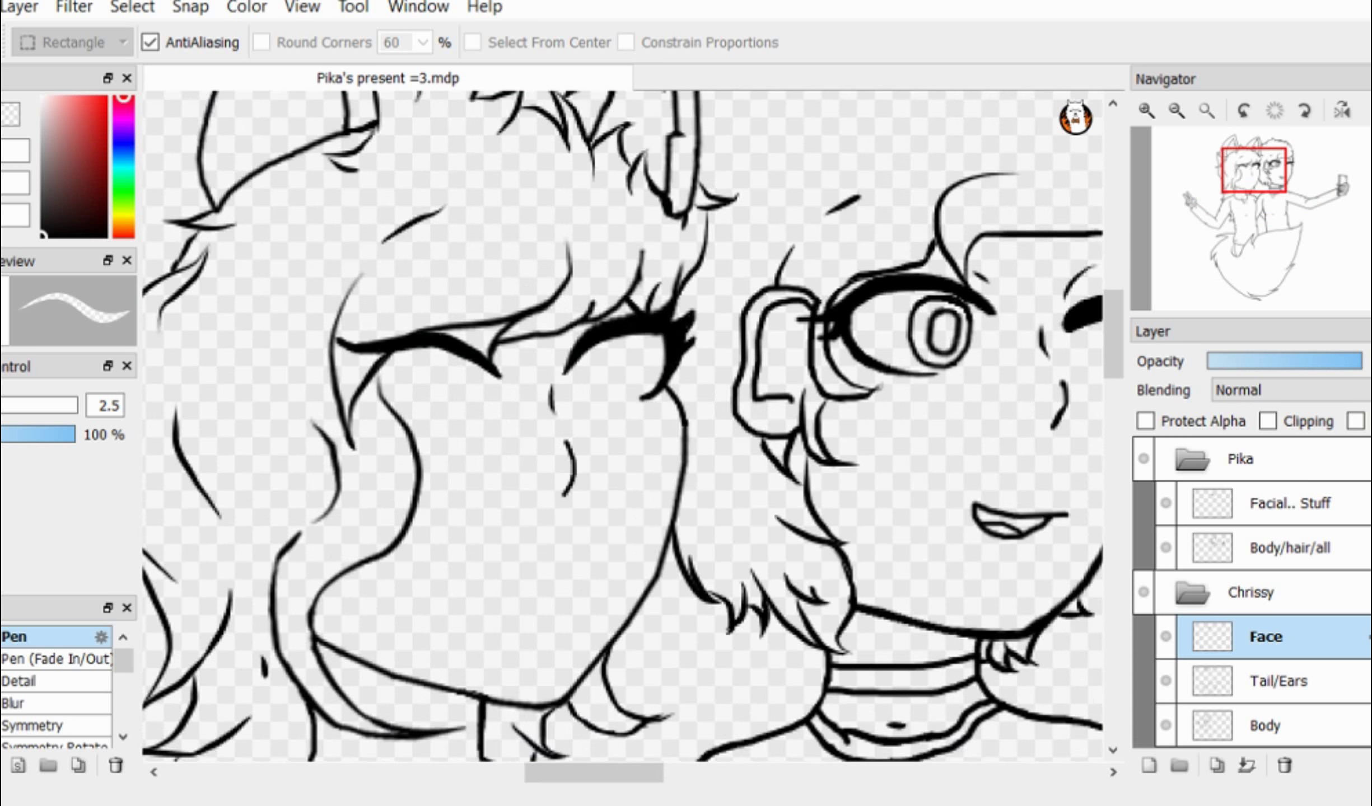
Step: Smooth the placed lash's rough edges with the Pen and Eraser, keeping a pointed inner end
key("b")
scroll(353, 367, "up", 5)
mouse_move(493, 280)
left_mouse_down()
mouse_move(311, 239)
mouse_move(300, 337)
mouse_move(728, 380)
left_mouse_up()
key("e")
scroll(509, 305, "down", 4)
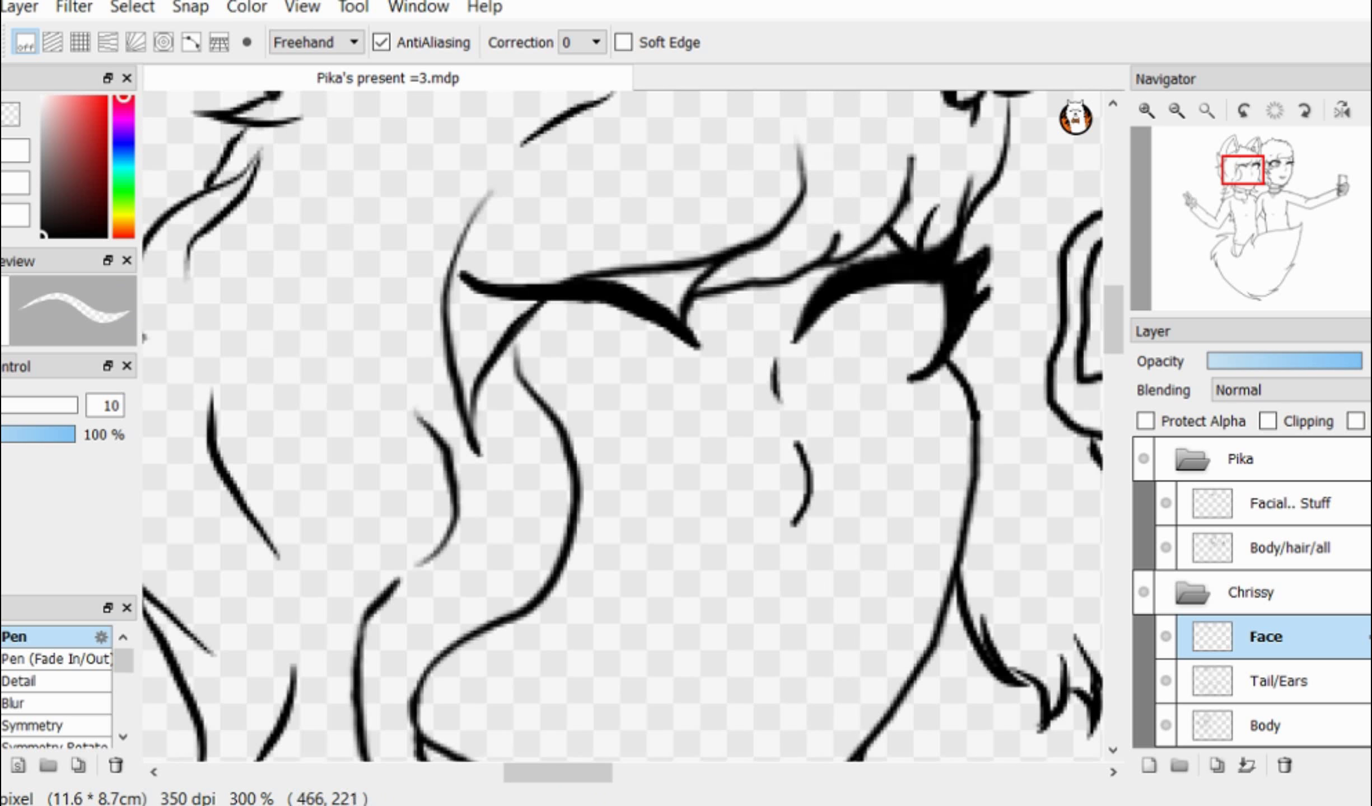
scroll(501, 308, "up", 2)
key("b")
left_click_drag(420, 251, 756, 484)
scroll(496, 287, "down", 4)
scroll(595, 312, "up", 3)
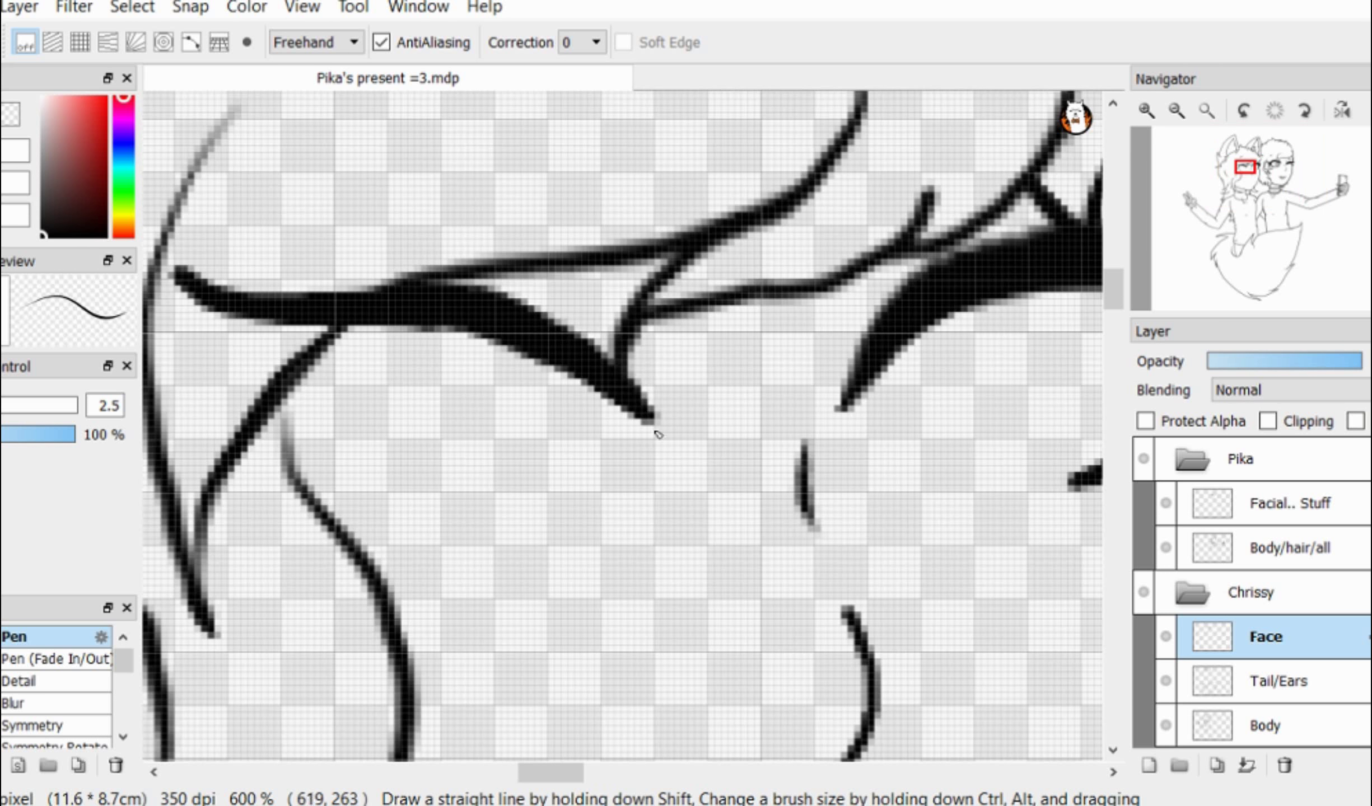
Step: Redraw the lash's outer end higher and straighter toward the hair line, trimming it with the Eraser
key("g")
key("b")
mouse_move(370, 285)
left_mouse_down()
mouse_move(223, 278)
mouse_move(251, 343)
left_mouse_up()
key("e")
key("alt+Tab")
key("alt+Tab")
left_click_drag(202, 285, 425, 324)
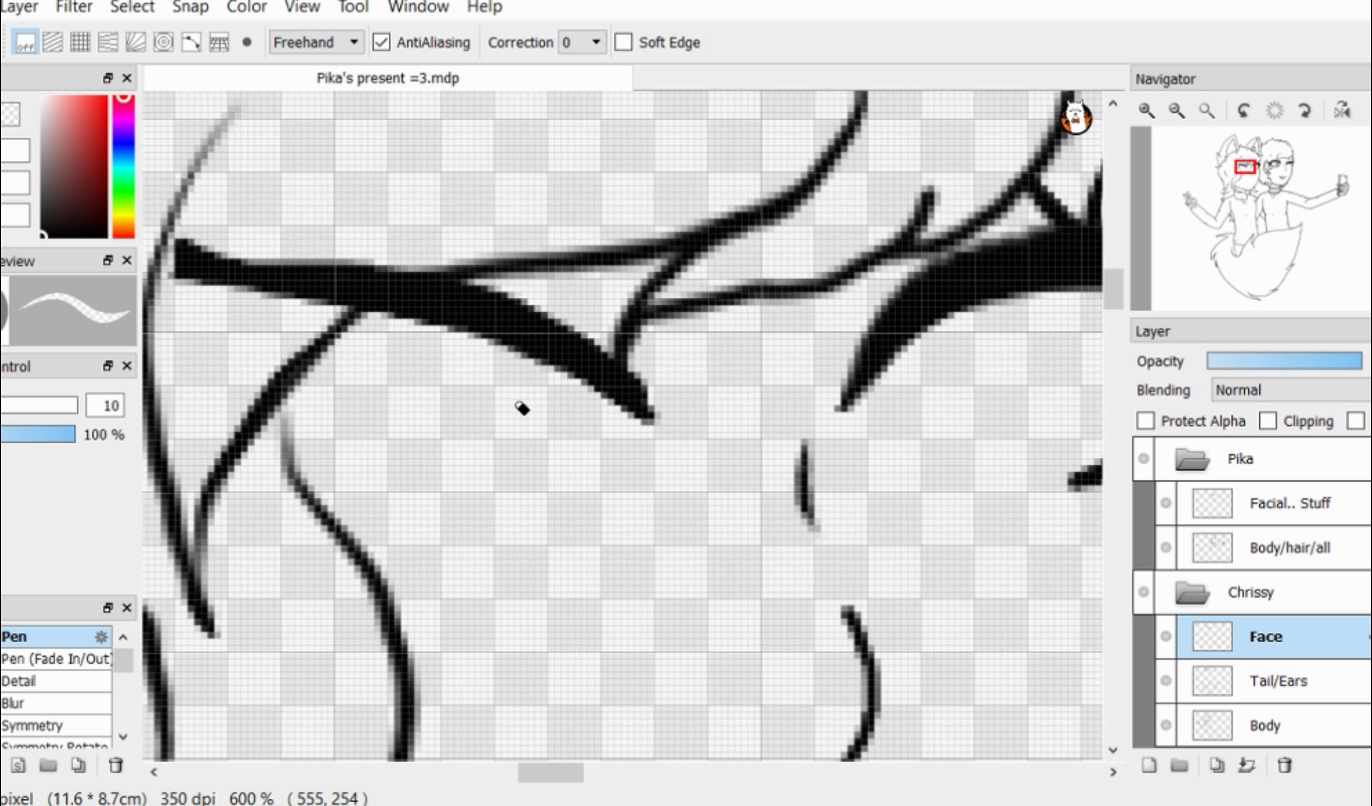
scroll(276, 224, "down", 3)
Step: Slim the lash's outer half with the Eraser and join its tip to the hair strand with the Pen
scroll(529, 263, "up", 4)
mouse_move(337, 426)
left_mouse_down()
mouse_move(619, 341)
mouse_move(620, 386)
left_mouse_up()
scroll(577, 344, "down", 6)
scroll(576, 350, "up", 4)
left_click_drag(526, 411, 563, 386)
key("b")
scroll(715, 329, "down", 1)
scroll(297, 262, "up", 1)
scroll(325, 312, "up", 2)
left_click_drag(381, 322, 417, 353)
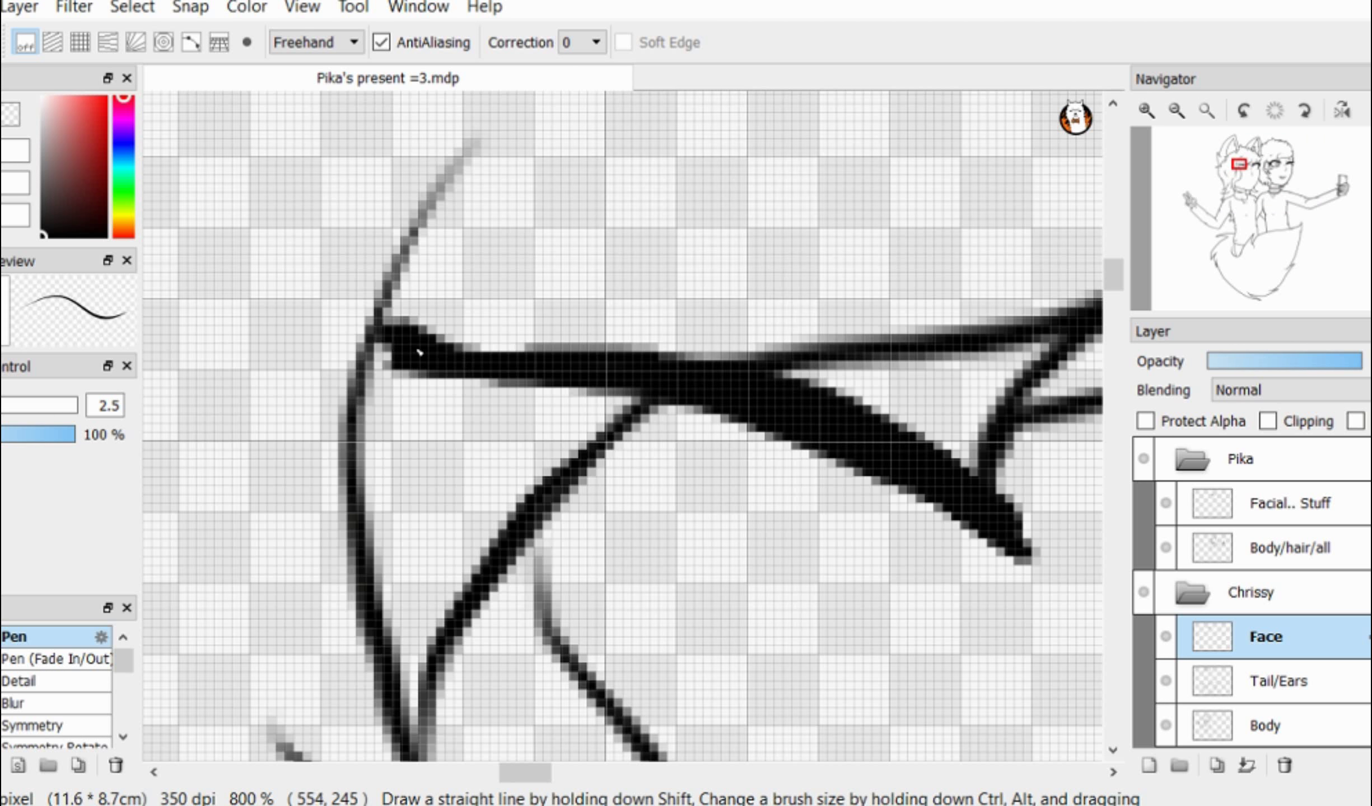
Step: Draw a thick lower lash curving down from the upper lash's outer end, fill it in, and hide the Body layer
scroll(353, 350, "down", 3)
scroll(409, 366, "up", 1)
scroll(364, 426, "up", 1)
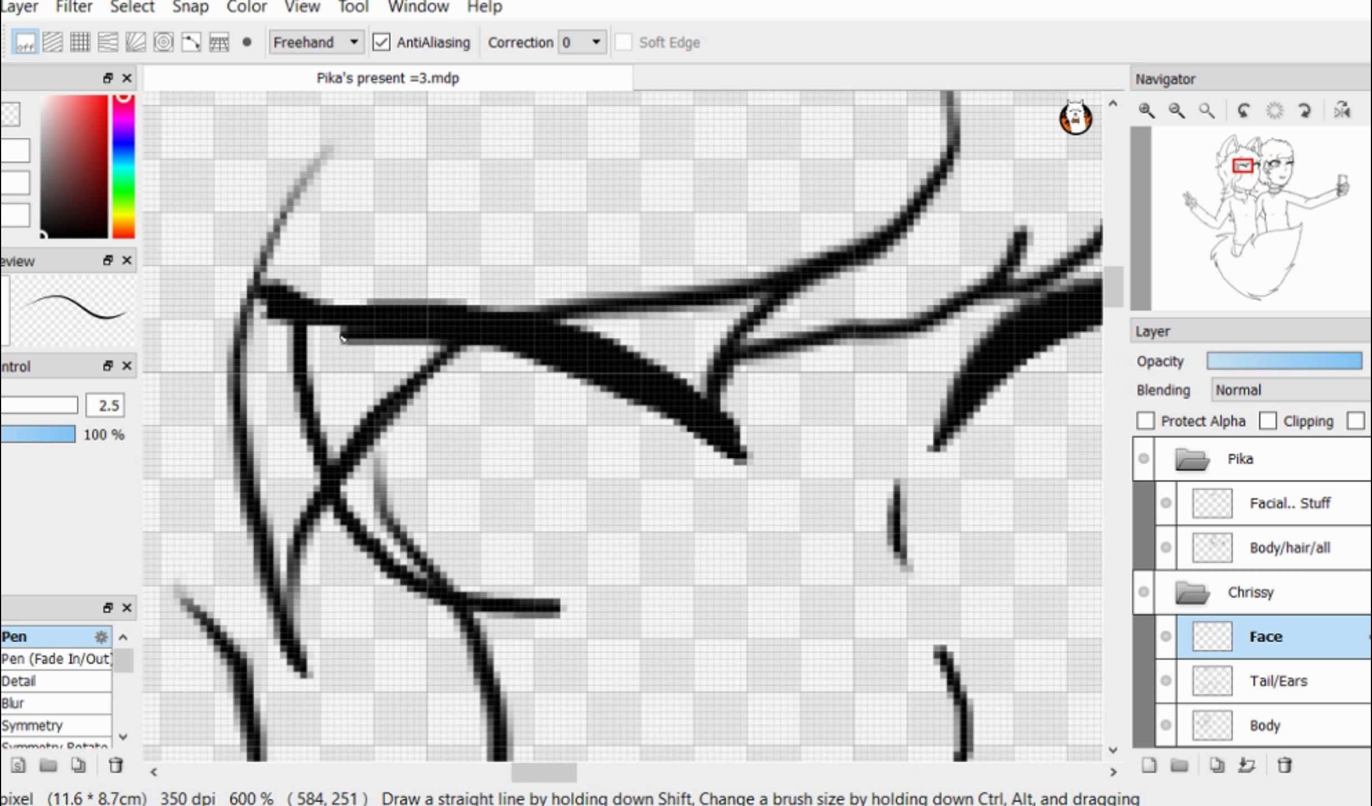
key("ctrl+z")
left_click_drag(560, 613, 440, 541)
key("ctrl+z")
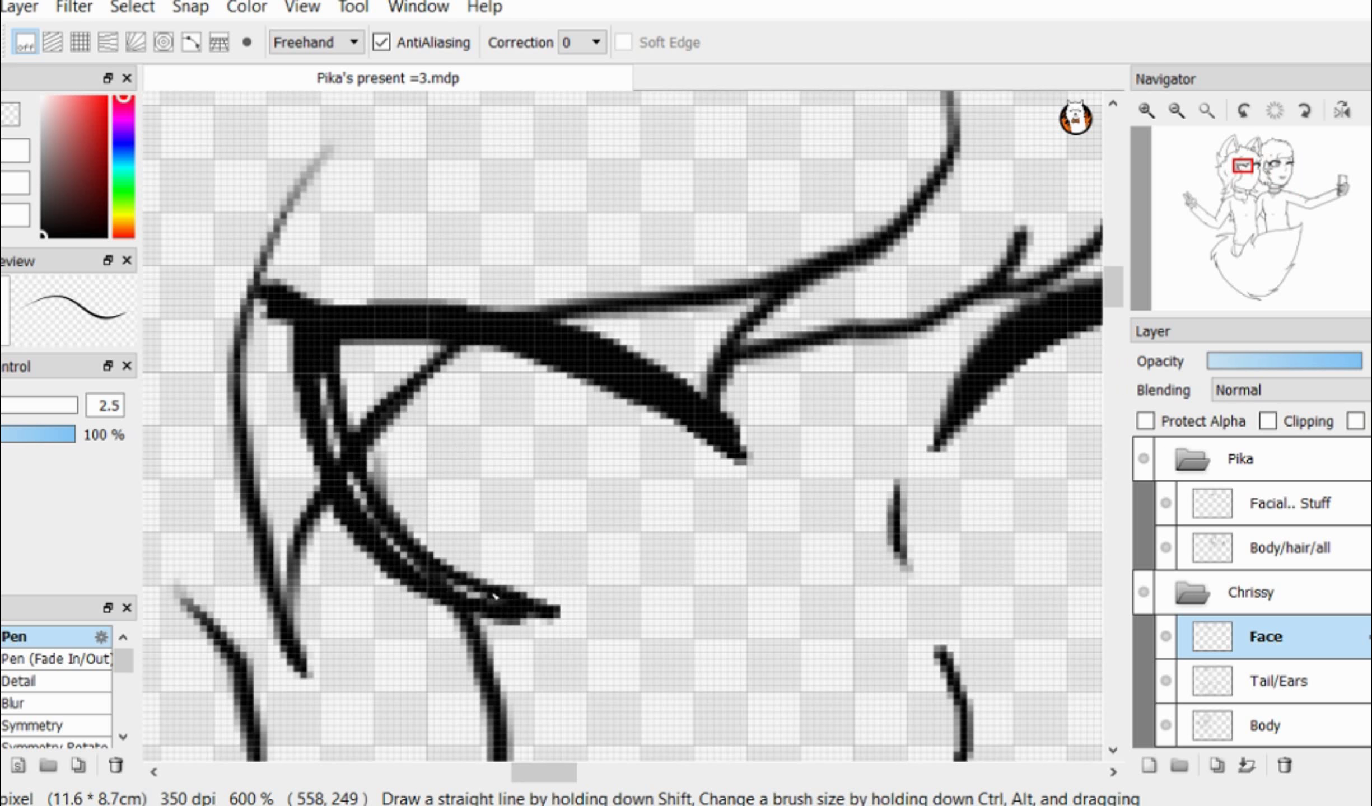
left_click_drag(465, 582, 370, 483)
left_click(1165, 726)
scroll(644, 373, "down", 3)
scroll(633, 373, "up", 3)
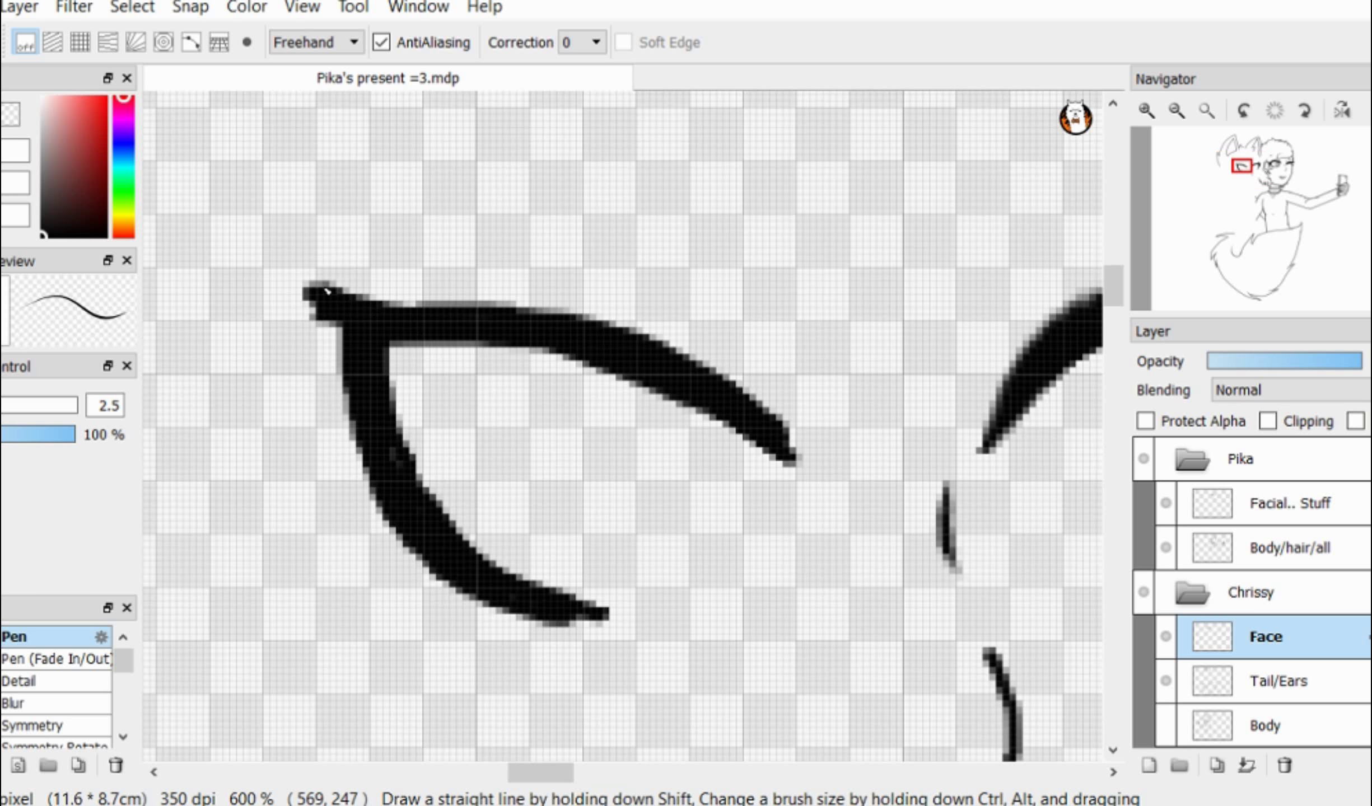
Step: Thin and shorten the lower lash with the Eraser and widen its join with the upper lash into a wedge
key("e")
left_click_drag(429, 402, 607, 593)
left_click_drag(560, 644, 316, 450)
left_click_drag(289, 302, 625, 637)
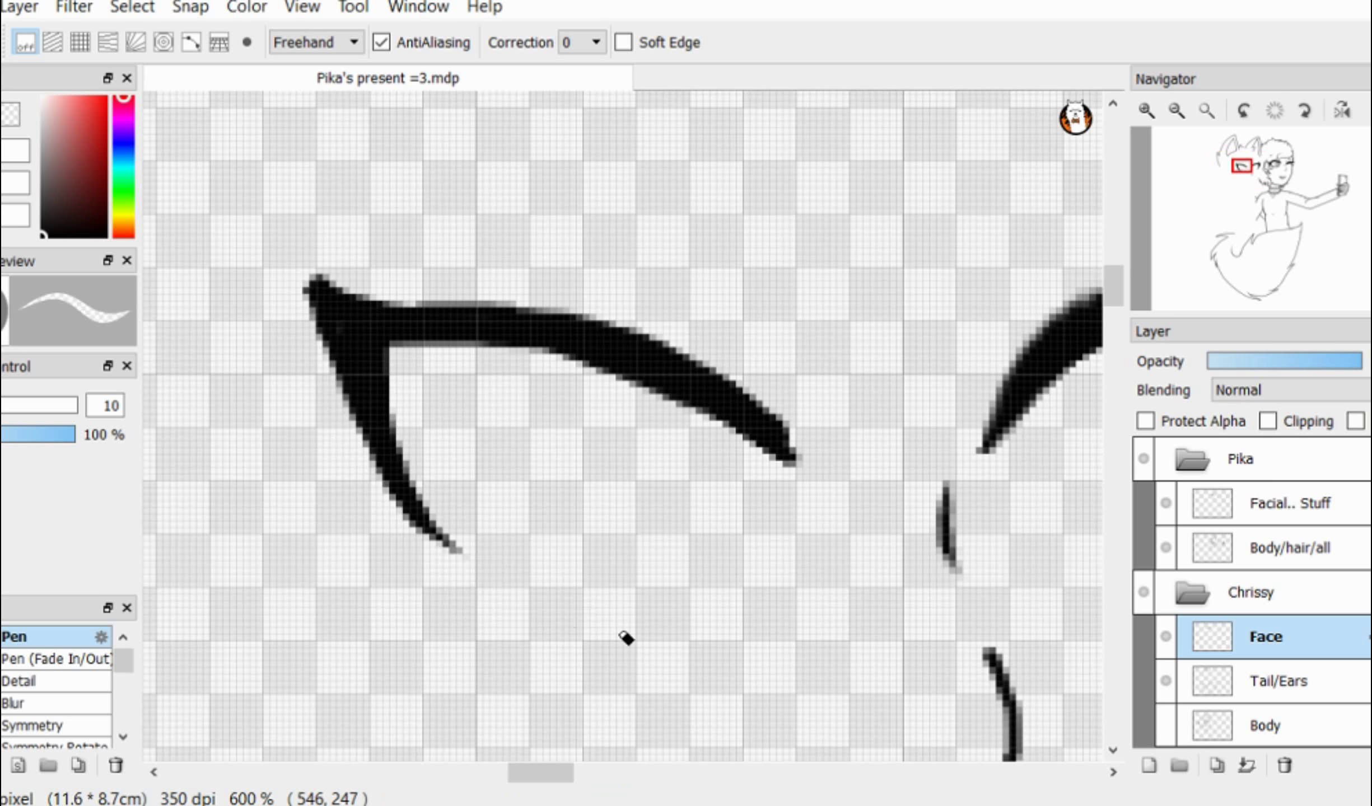
scroll(560, 560, "down", 3)
scroll(594, 557, "up", 3)
Step: Redraw the lower lash's end as a longer tapered curve and show the Body layer again
key("b")
scroll(407, 358, "down", 1)
scroll(407, 358, "up", 2)
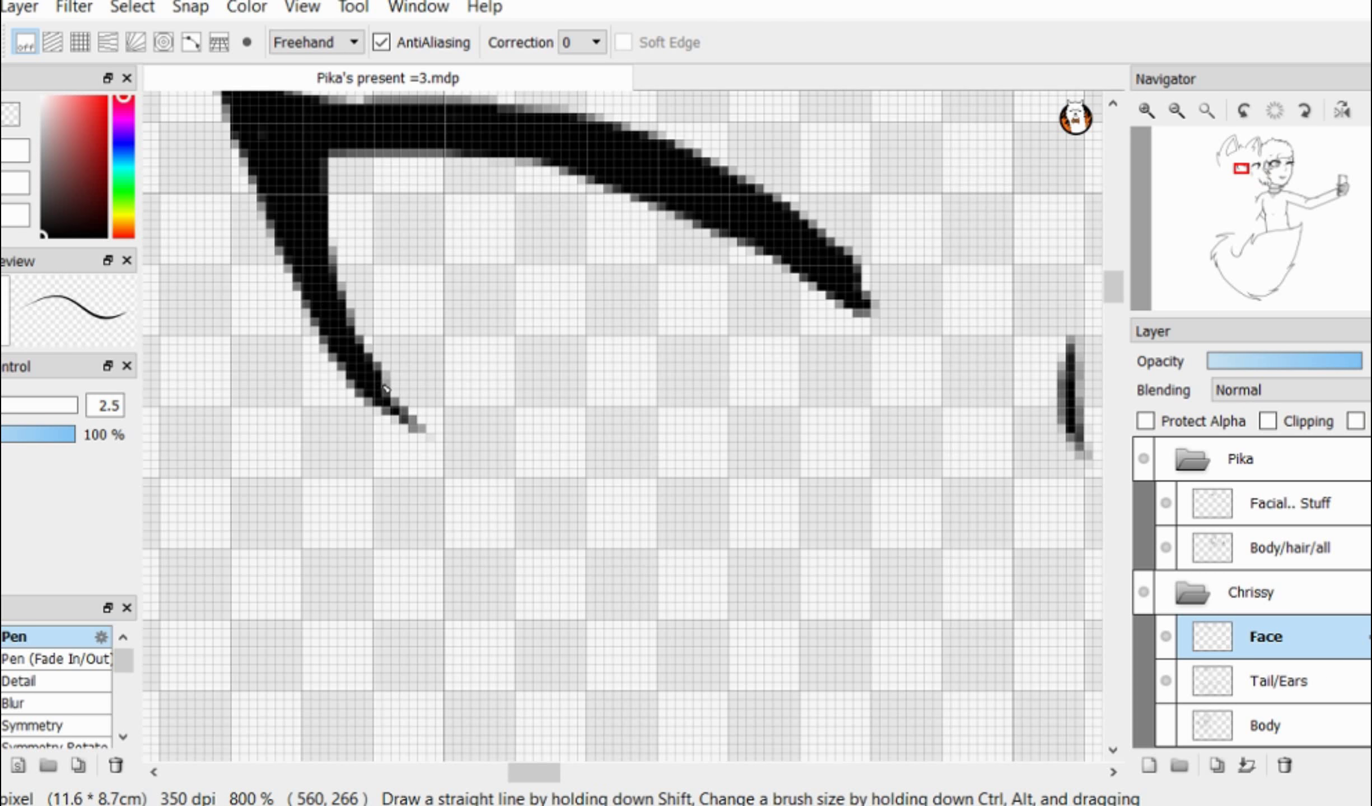
scroll(465, 326, "down", 5)
scroll(464, 326, "up", 5)
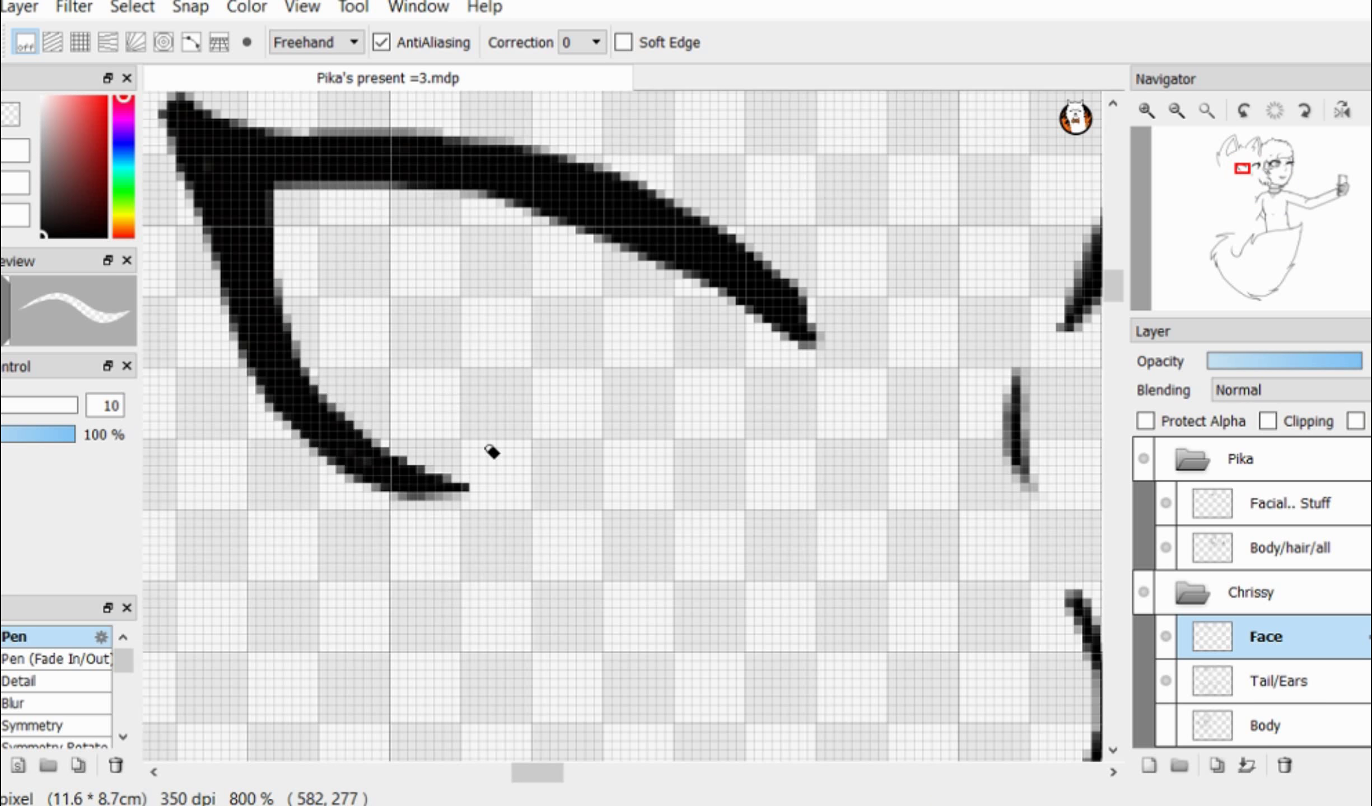
scroll(490, 453, "down", 7)
scroll(467, 394, "up", 5)
scroll(405, 453, "down", 2)
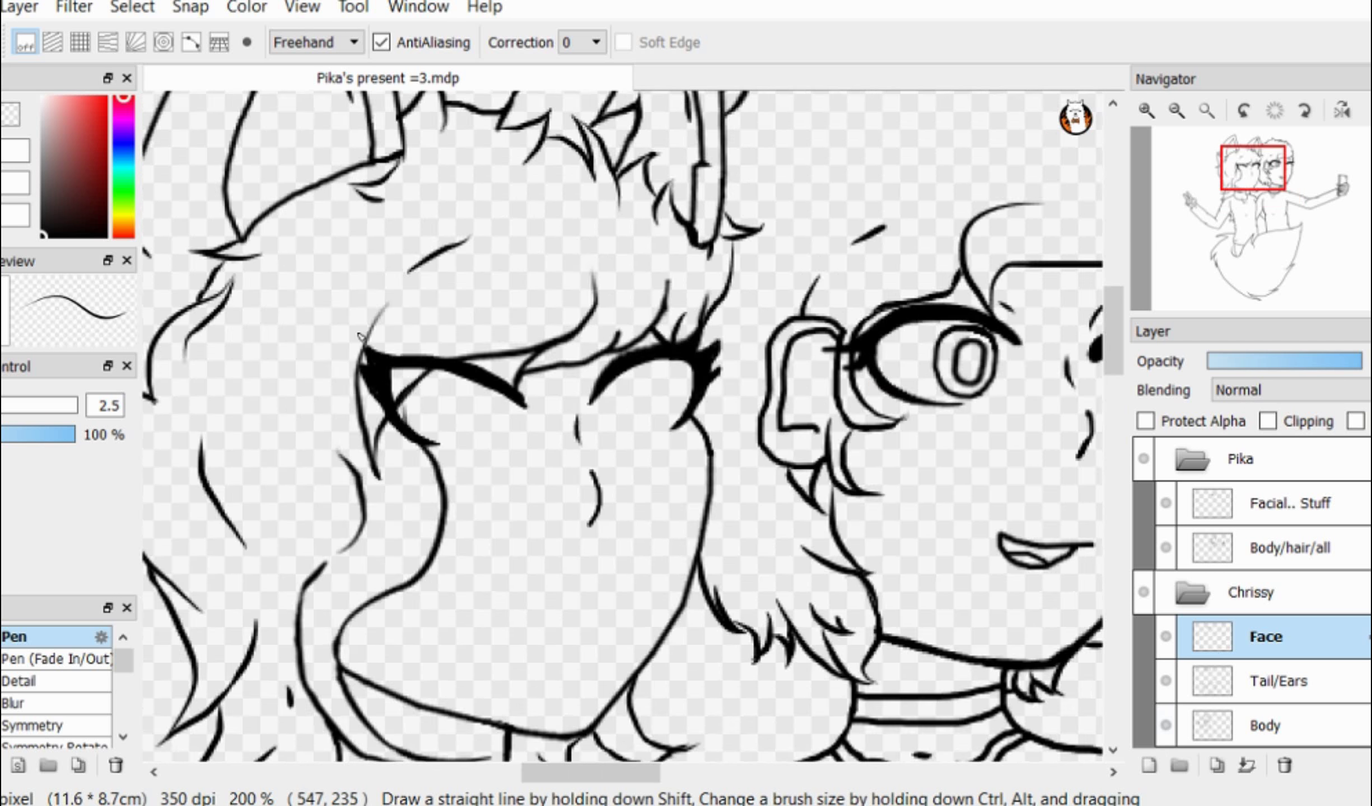
Step: Thicken the left eye's outer corner and add small lash spikes with the Pen, cleaning up with the Eraser
scroll(381, 414, "up", 3)
scroll(364, 392, "down", 2)
scroll(350, 361, "up", 2)
scroll(350, 362, "down", 4)
scroll(350, 361, "up", 4)
scroll(616, 404, "down", 6)
scroll(700, 434, "up", 6)
mouse_move(700, 434)
left_mouse_down()
mouse_move(488, 347)
mouse_move(669, 415)
left_mouse_up()
key("e")
left_click_drag(476, 404, 681, 464)
key("b")
scroll(392, 428, "down", 4)
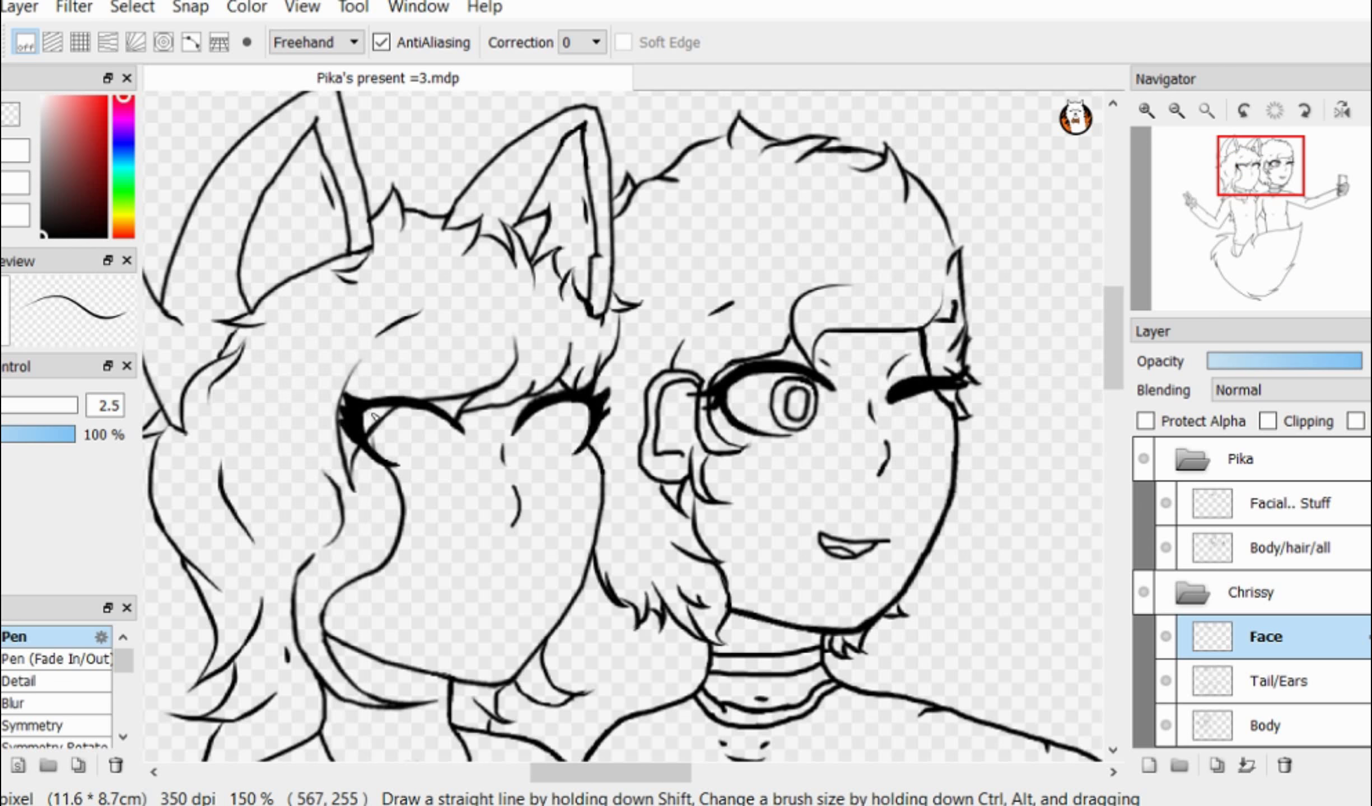
Step: Refine the left eye's lash shape with the Pen and thin the upper lash's inner end with the Eraser
scroll(415, 423, "up", 3)
left_click_drag(380, 417, 507, 481)
key("e")
scroll(555, 508, "up", 1)
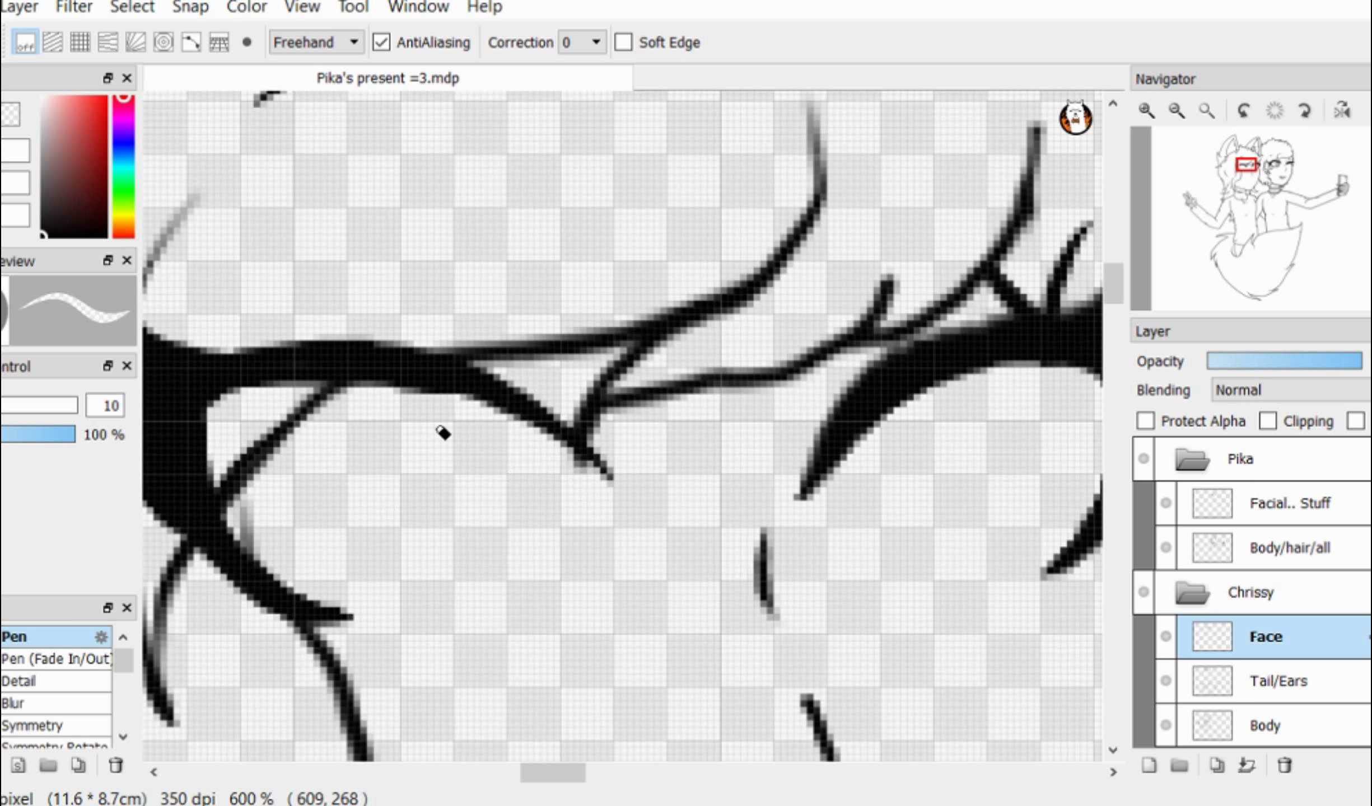
key("e")
scroll(443, 433, "down", 6)
scroll(460, 302, "up", 4)
Step: Select both of Chrissy's eyes on the Face layer, adjust their placement with Transform, and apply it
key("m")
left_click_drag(917, 473, 450, 297)
left_click(132, 6)
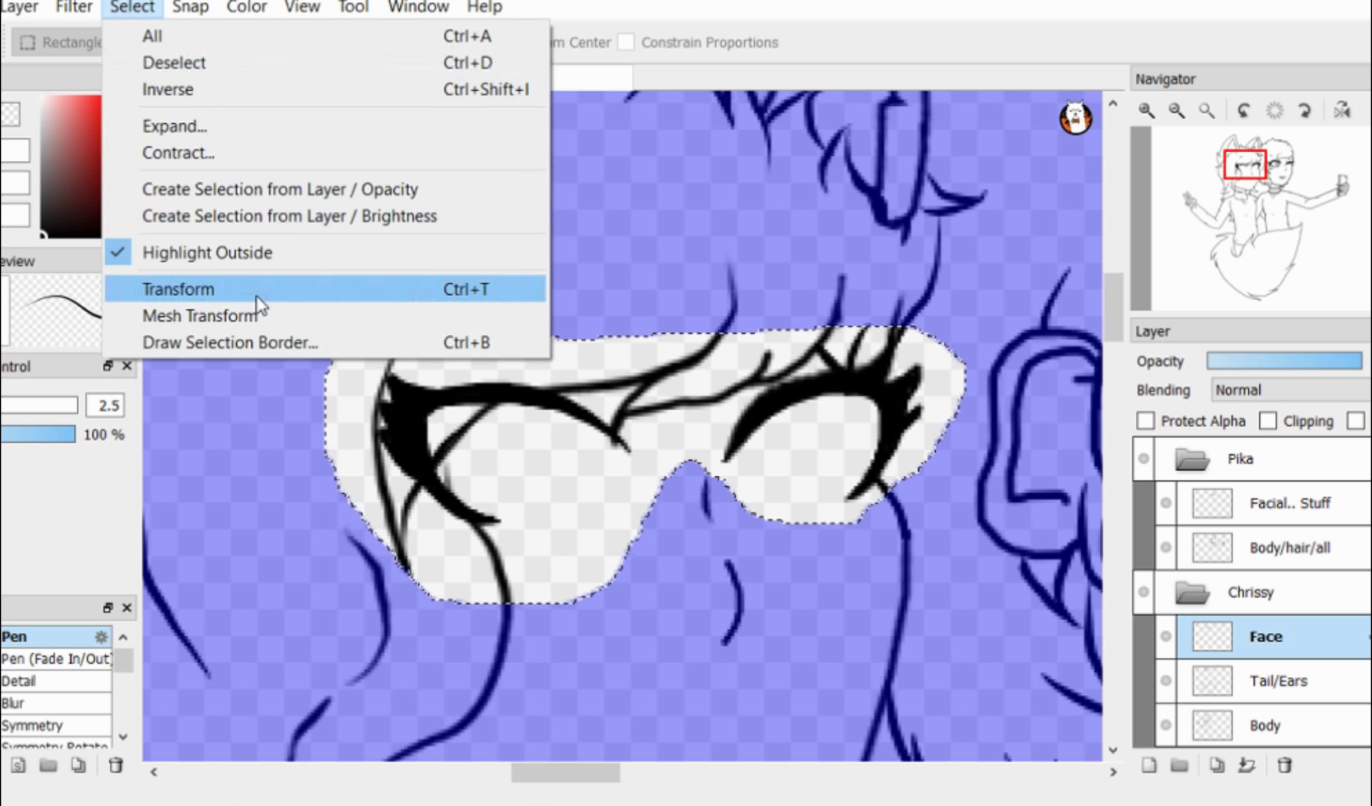
left_click(256, 292)
scroll(628, 311, "down", 3)
left_click(959, 767)
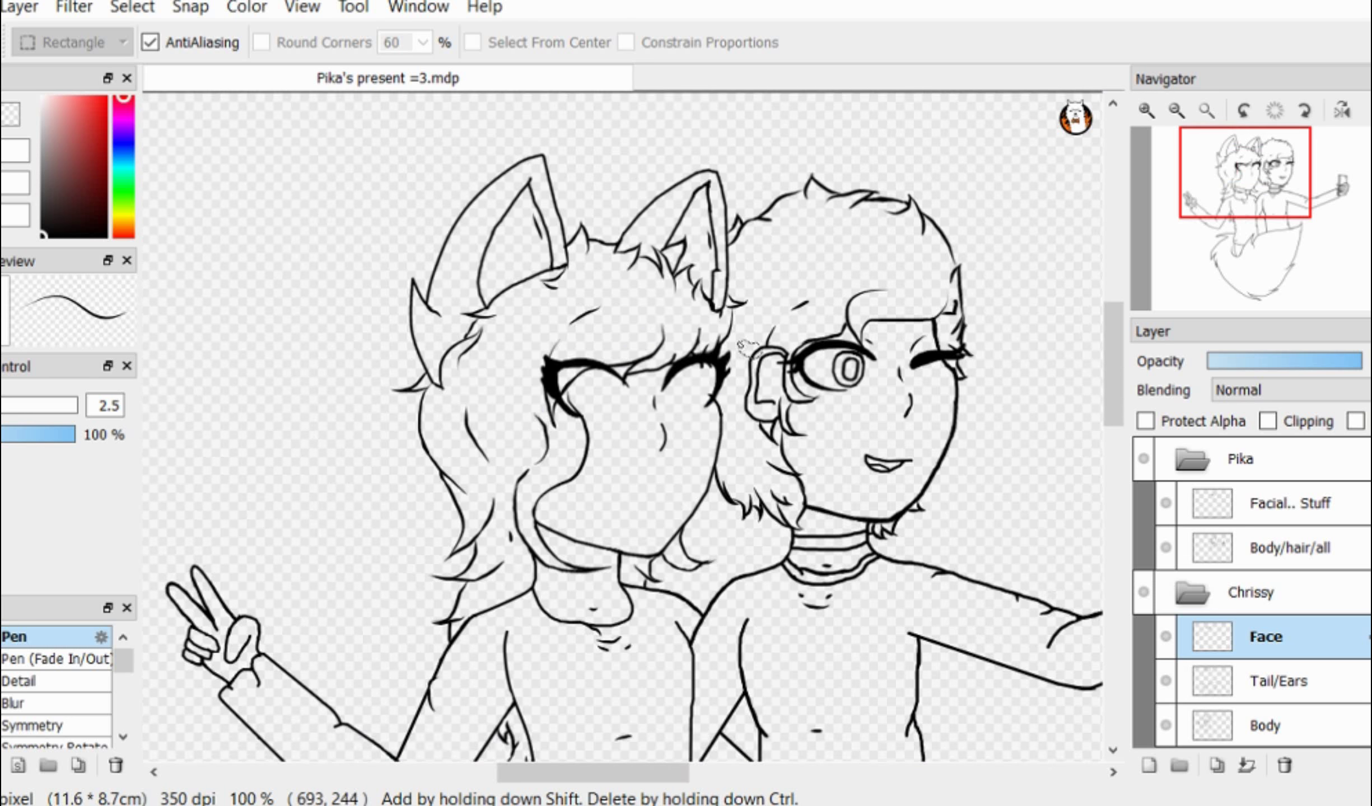
Step: Erase the overlapping line near the eye on the Body layer, then return to the Face layer with the Pen
scroll(723, 359, "up", 3)
left_click(1267, 726)
key("e")
left_click_drag(659, 392, 683, 383)
scroll(622, 307, "down", 2)
left_click(1349, 636)
key("b")
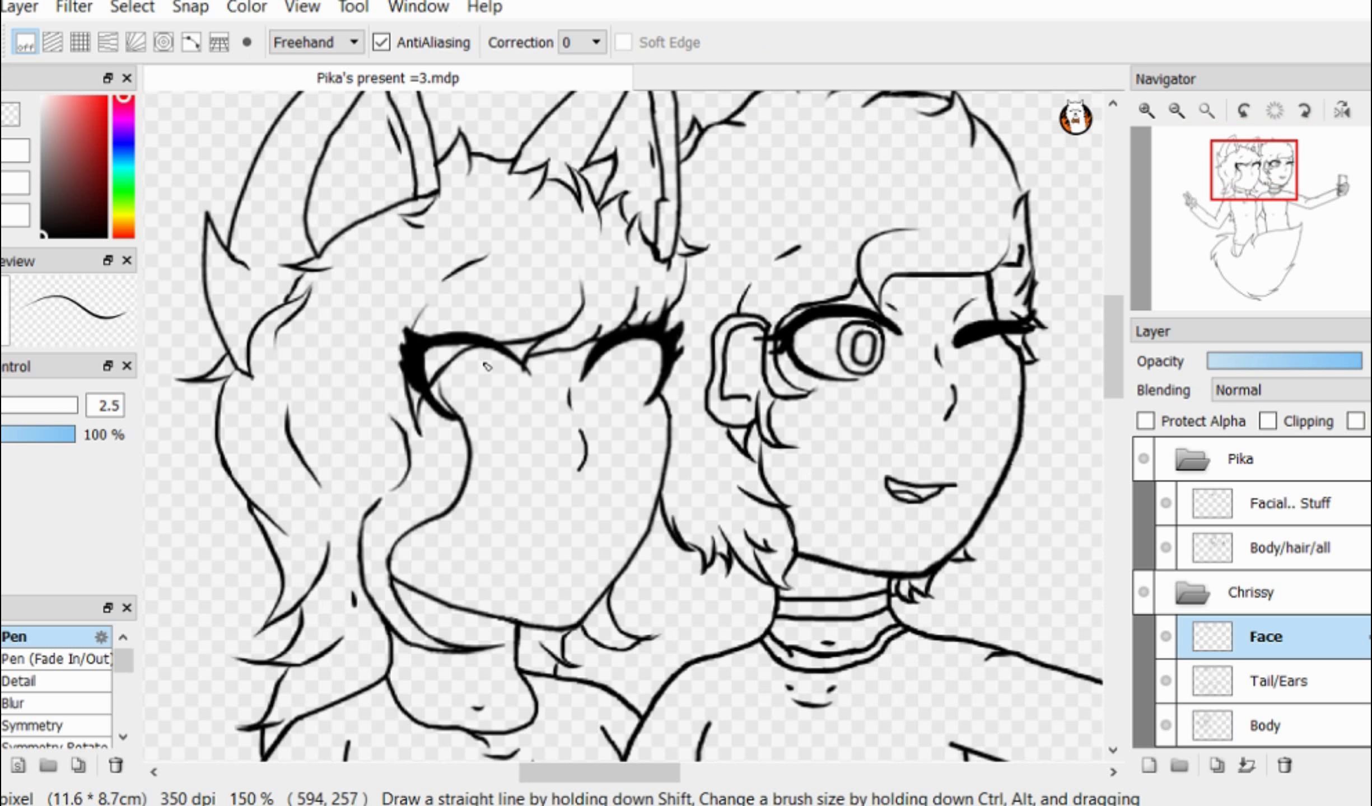
Step: Extend the left eye's lower lash inward to a longer tip with the Pen
scroll(451, 377, "up", 4)
left_click_drag(448, 486, 538, 512)
scroll(403, 417, "down", 4)
scroll(415, 414, "up", 3)
key("e")
key("b")
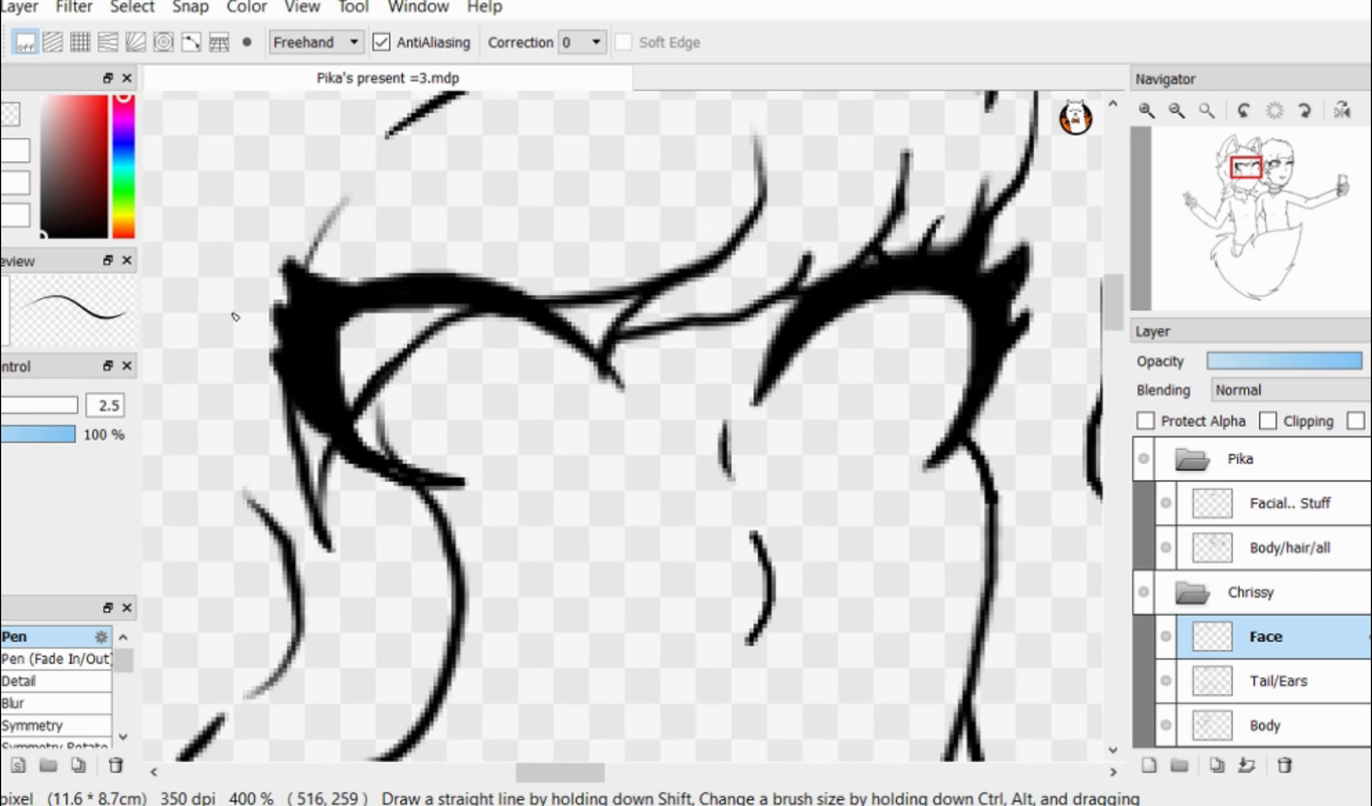
Step: Trim the left eye's lower lash into a cleaner taper with the Eraser
scroll(326, 380, "up", 2)
key("e")
mouse_move(316, 495)
left_mouse_down()
mouse_move(423, 552)
mouse_move(498, 560)
left_mouse_up()
scroll(433, 517, "down", 6)
key("b")
scroll(346, 214, "down", 1)
scroll(374, 483, "up", 1)
Step: Add a new layer above Face and draw a circular iris in the left eye with the Pen at size 2.5
left_click(1149, 766)
scroll(457, 326, "up", 5)
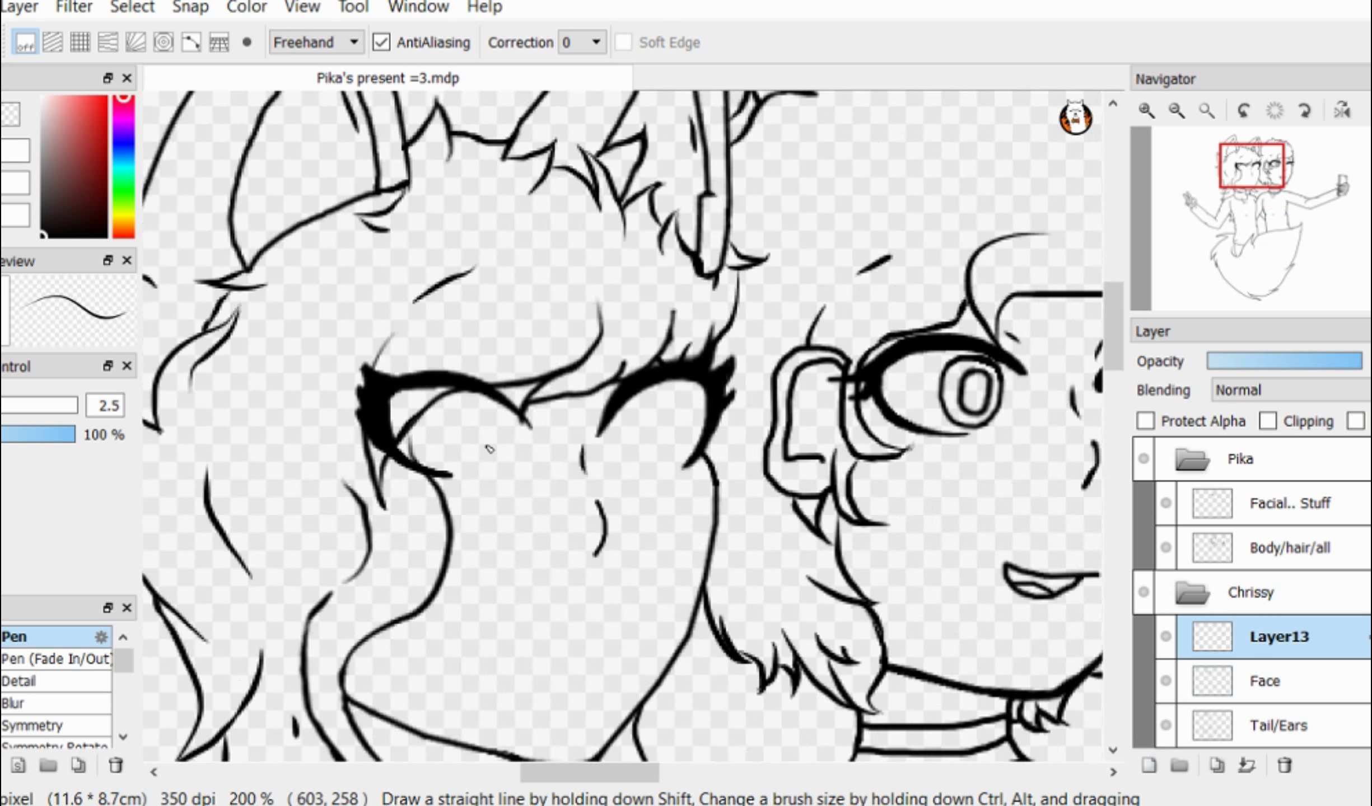
left_click(25, 42)
Step: Transform the iris on the new layer to adjust its placement in Chrissy's left eye, tucked under the upper lash
left_click(132, 7)
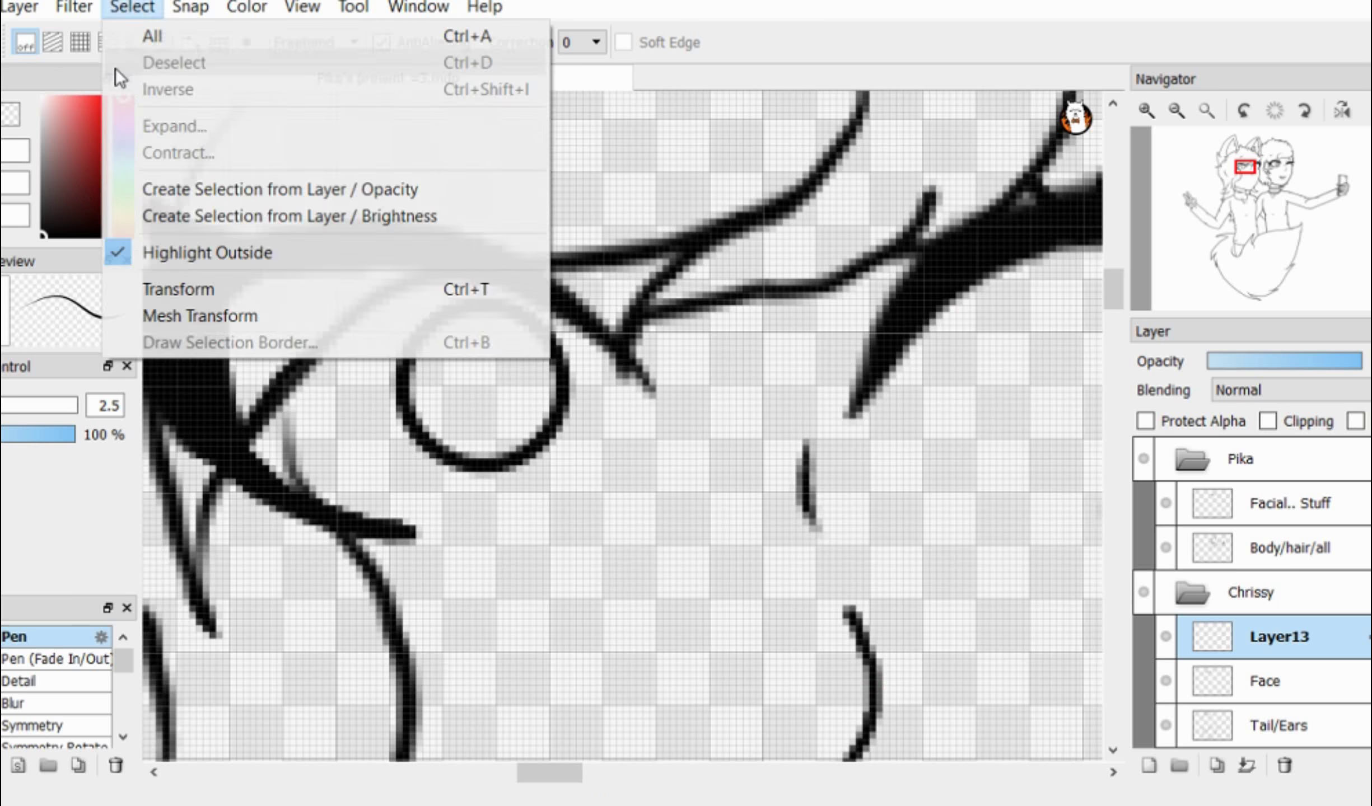
left_click(179, 288)
scroll(563, 240, "down", 3)
scroll(563, 240, "up", 1)
left_click_drag(551, 355, 565, 361)
scroll(551, 308, "down", 1)
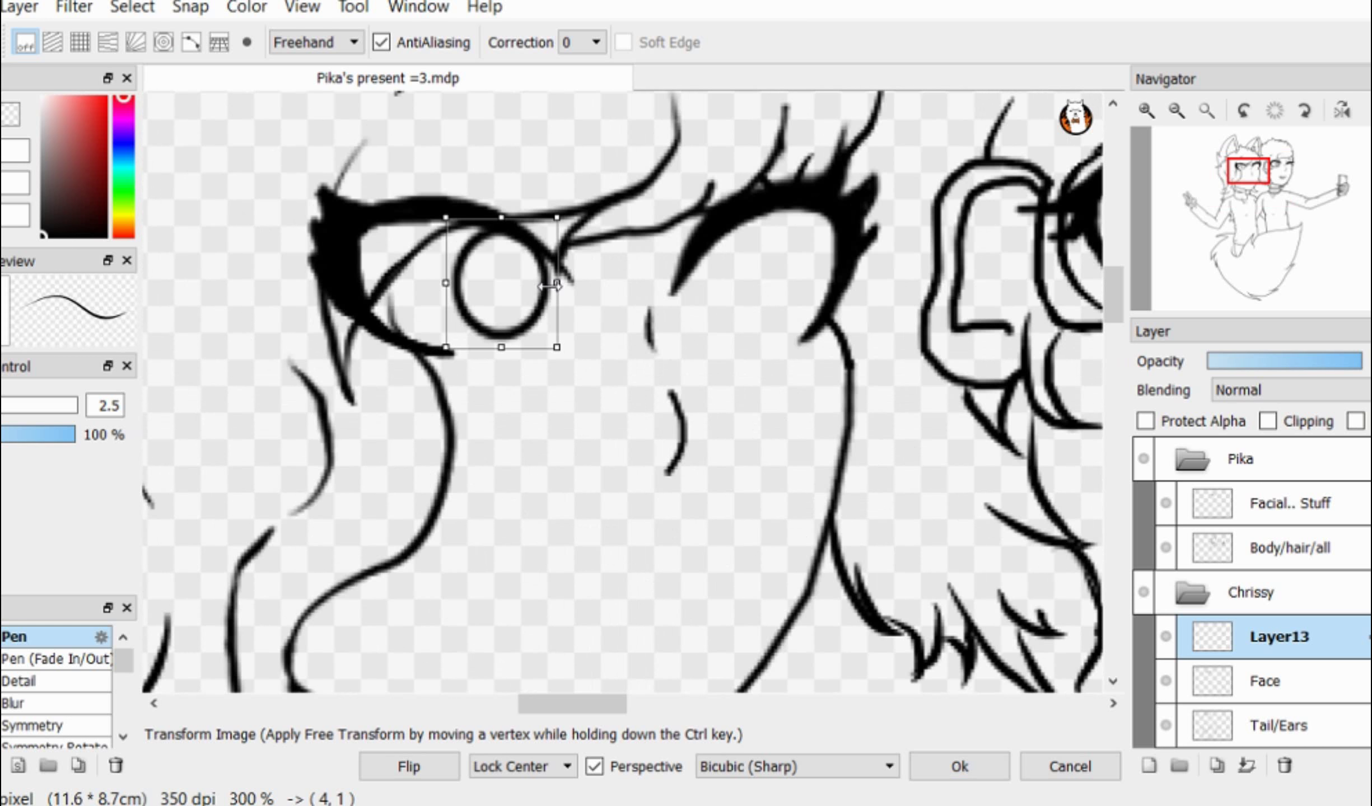
left_click(960, 767)
Step: Duplicate the iris layer and move the copy into Chrissy's right eye with Transform, making it narrower to fit
scroll(453, 395, "down", 1)
key("ctrl+c")
key("ctrl+v")
left_click(133, 7)
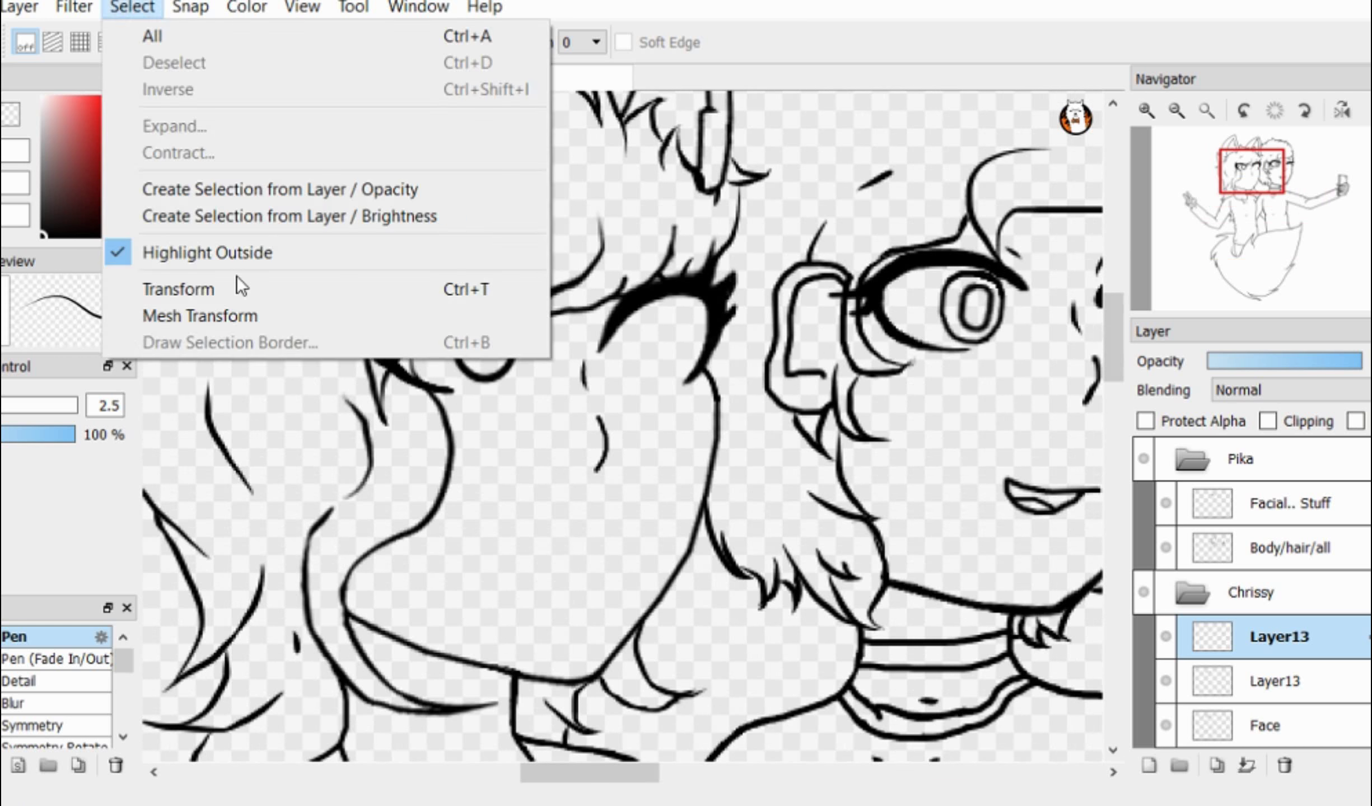
left_click(235, 284)
left_click_drag(485, 308, 674, 301)
scroll(720, 420, "up", 1)
scroll(766, 428, "down", 3)
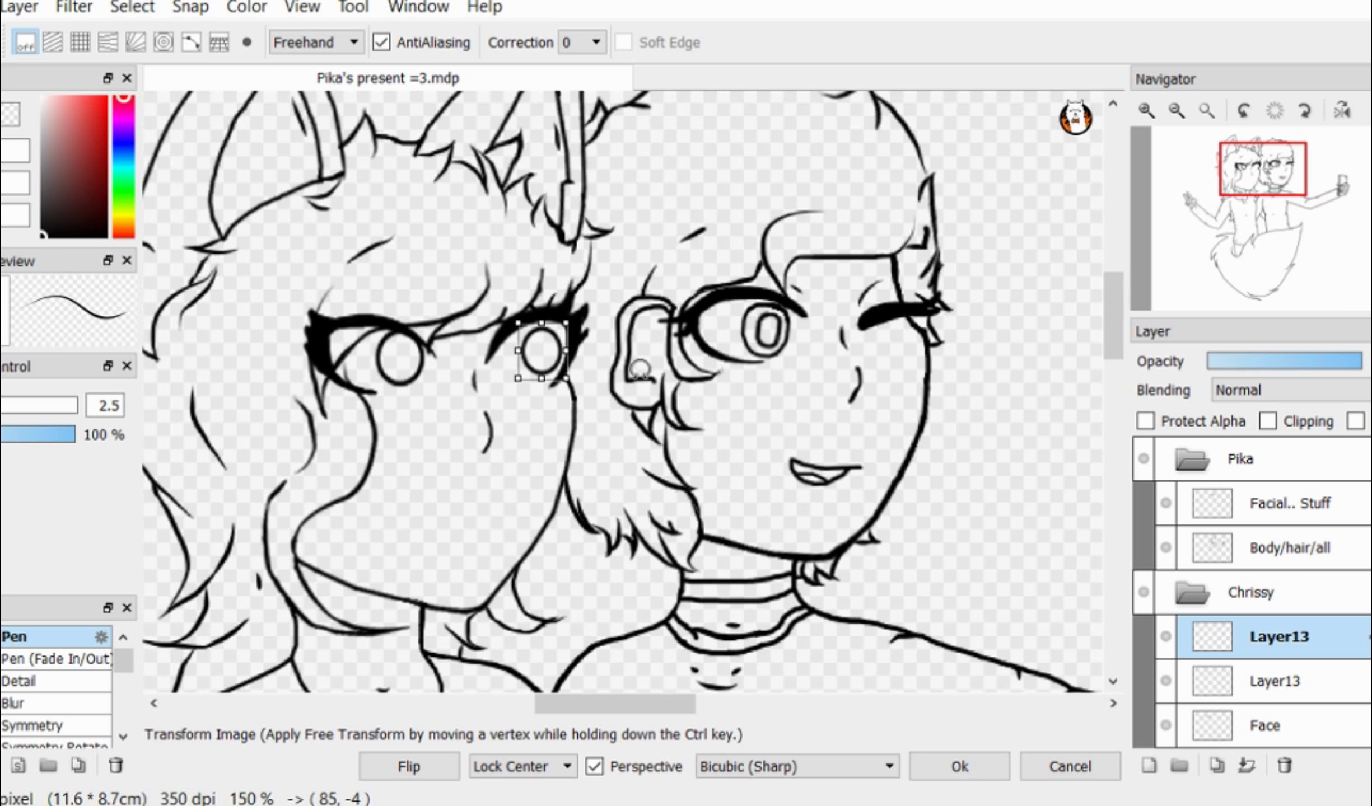
scroll(513, 300, "up", 1)
left_click(960, 767)
Step: Nudge the original iris in Chrissy's left eye slightly with Transform on the lower iris layer
left_click(1278, 681)
left_click(132, 7)
left_click(178, 287)
scroll(478, 392, "up", 2)
scroll(478, 392, "up", 1)
left_click_drag(587, 469, 584, 469)
scroll(509, 318, "down", 2)
scroll(664, 454, "up", 2)
left_click(960, 766)
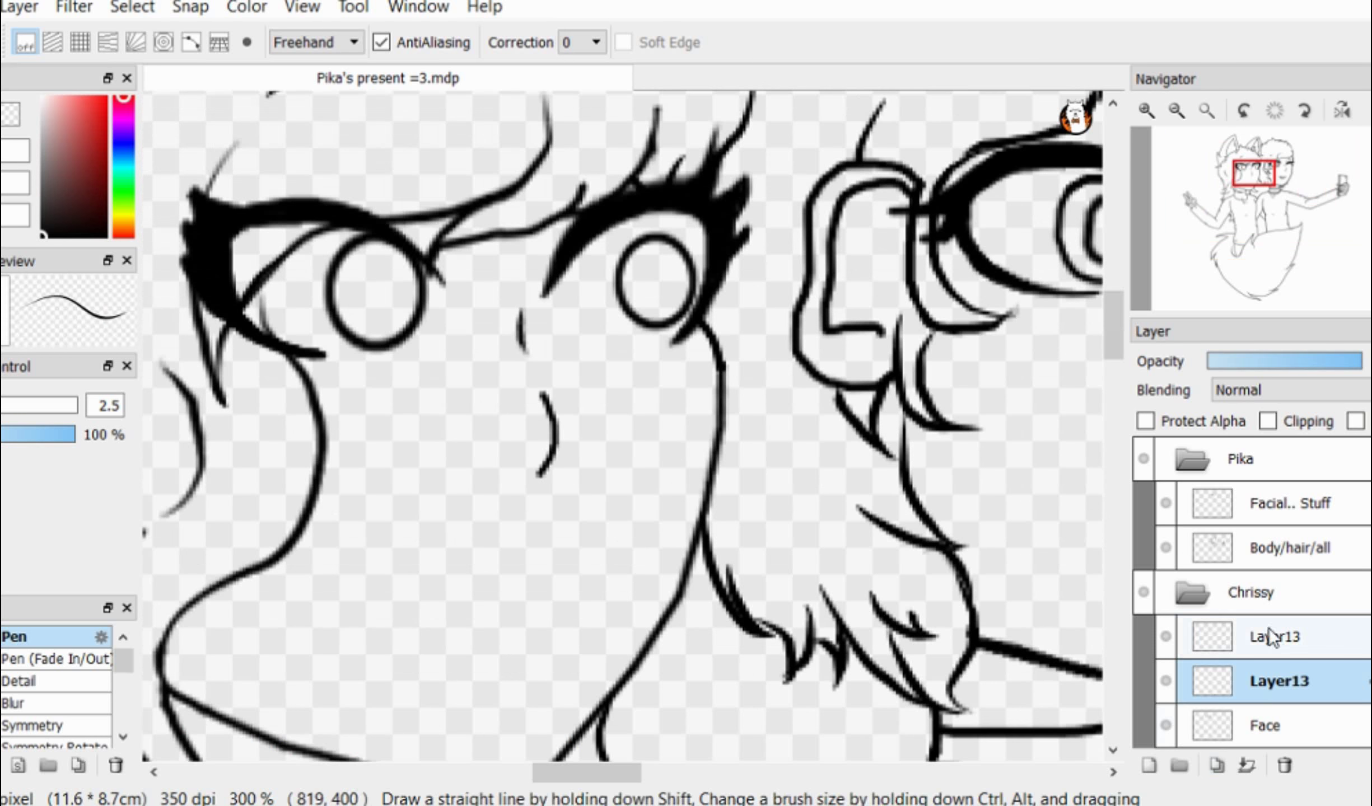
Step: Check the right iris with Transform, then merge both iris layers down into the Face layer
left_click(1270, 637)
left_click(132, 7)
left_click(179, 287)
scroll(711, 305, "down", 3)
key("Return")
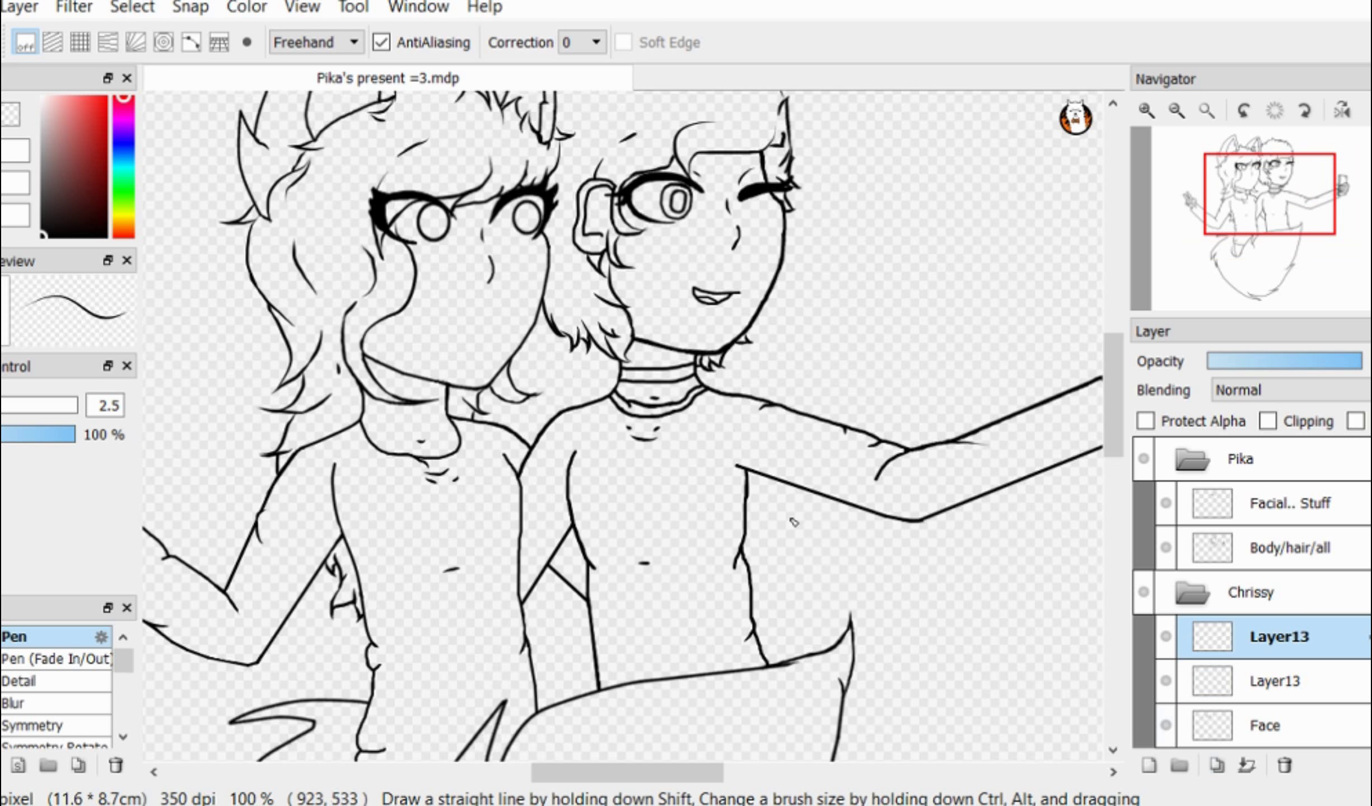
left_click(1246, 766)
Step: Draw an oval pupil inside Chrissy's left iris on the Face layer with the Pen at size 2.5 and fill it black
scroll(529, 282, "up", 8)
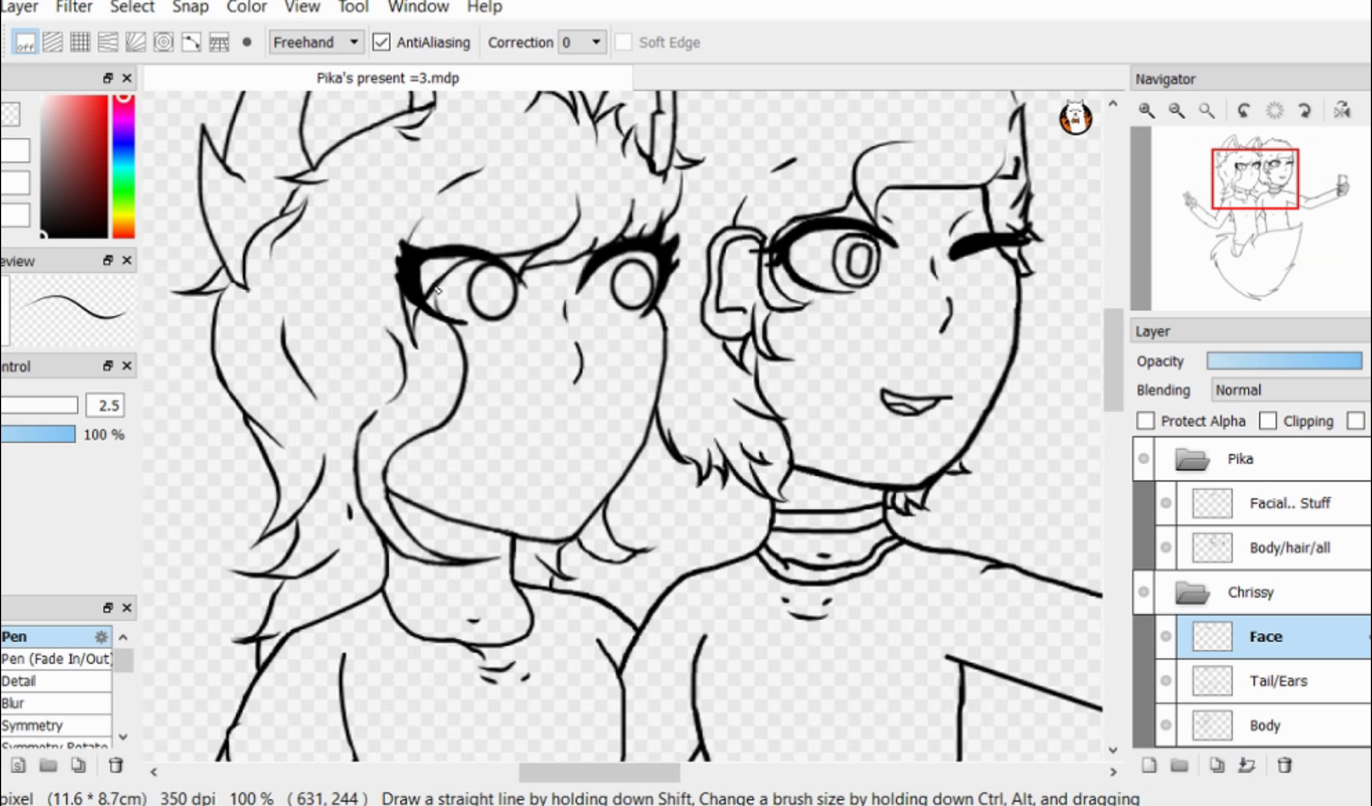
scroll(553, 251, "down", 1)
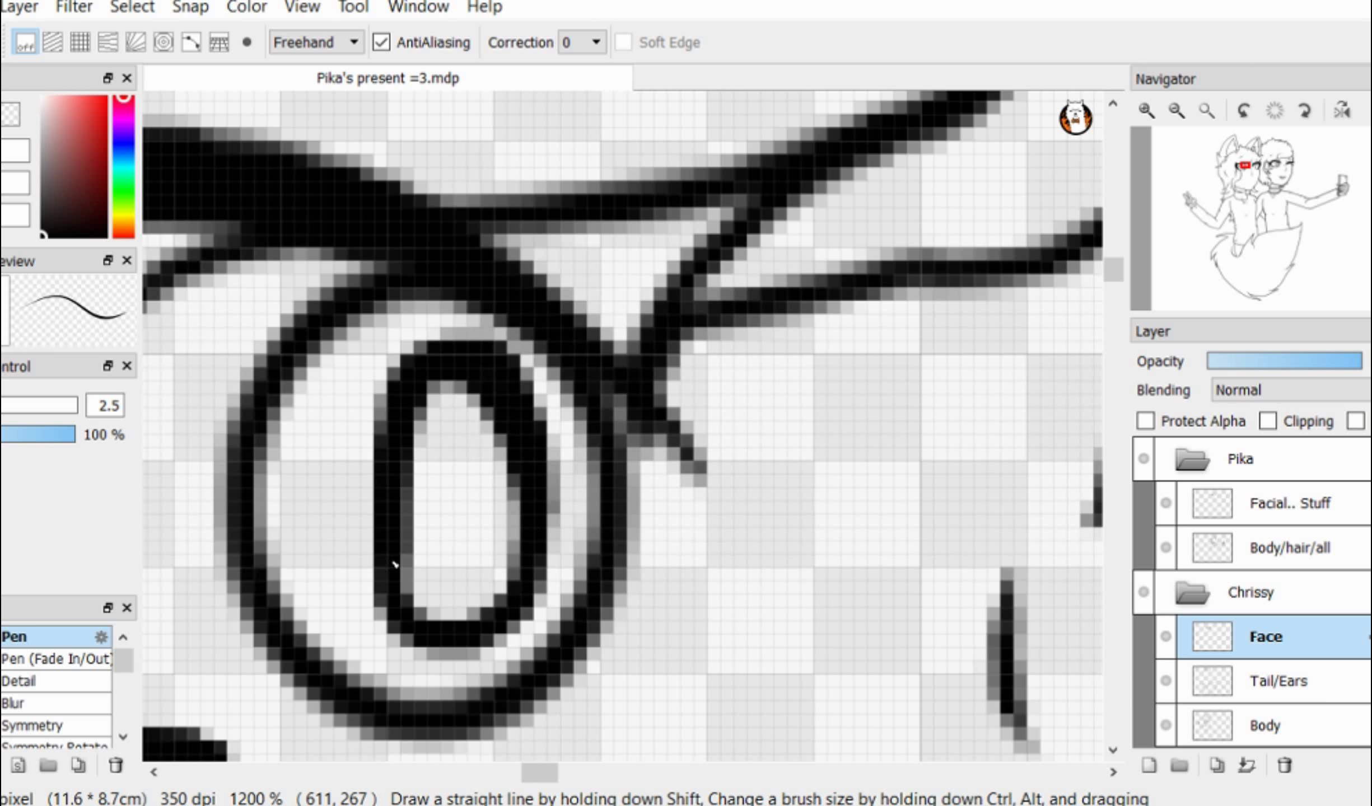
scroll(464, 420, "down", 8)
scroll(483, 402, "up", 8)
scroll(488, 392, "down", 8)
scroll(515, 420, "up", 8)
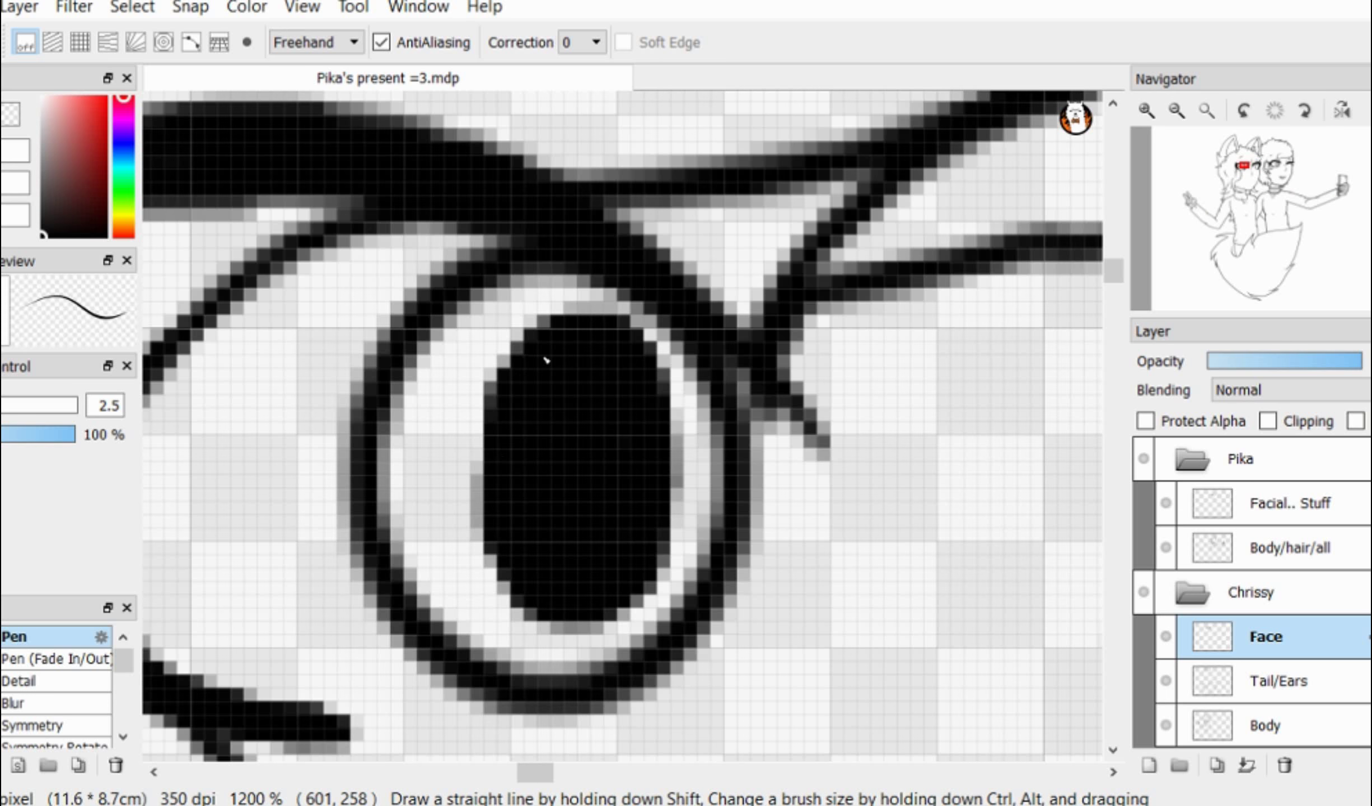
scroll(536, 346, "down", 4)
scroll(595, 425, "up", 4)
Step: Select the left eye's pupil and fit it within the iris with Transform
key("m")
left_click_drag(359, 626, 595, 477)
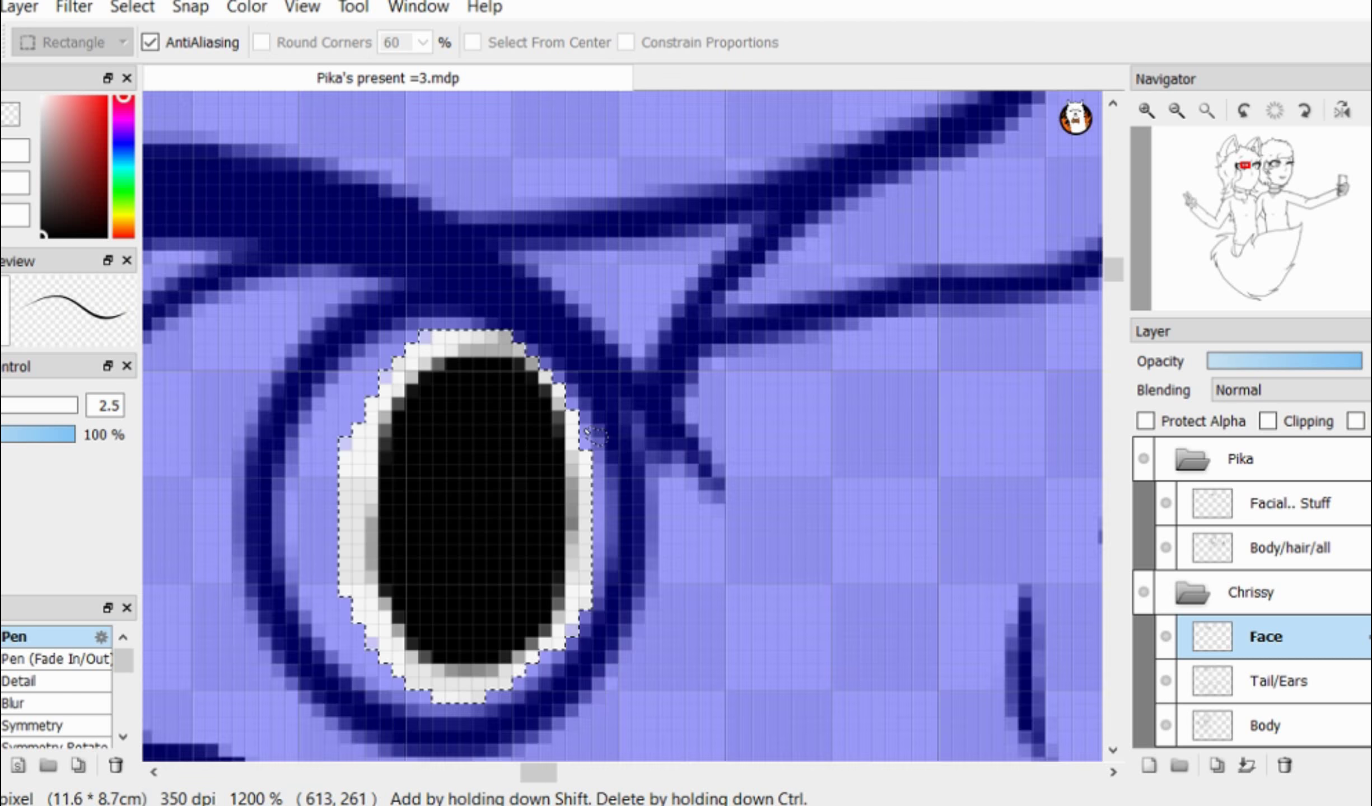
key("ctrl+t")
scroll(451, 353, "down", 6)
scroll(438, 368, "up", 3)
scroll(487, 380, "down", 4)
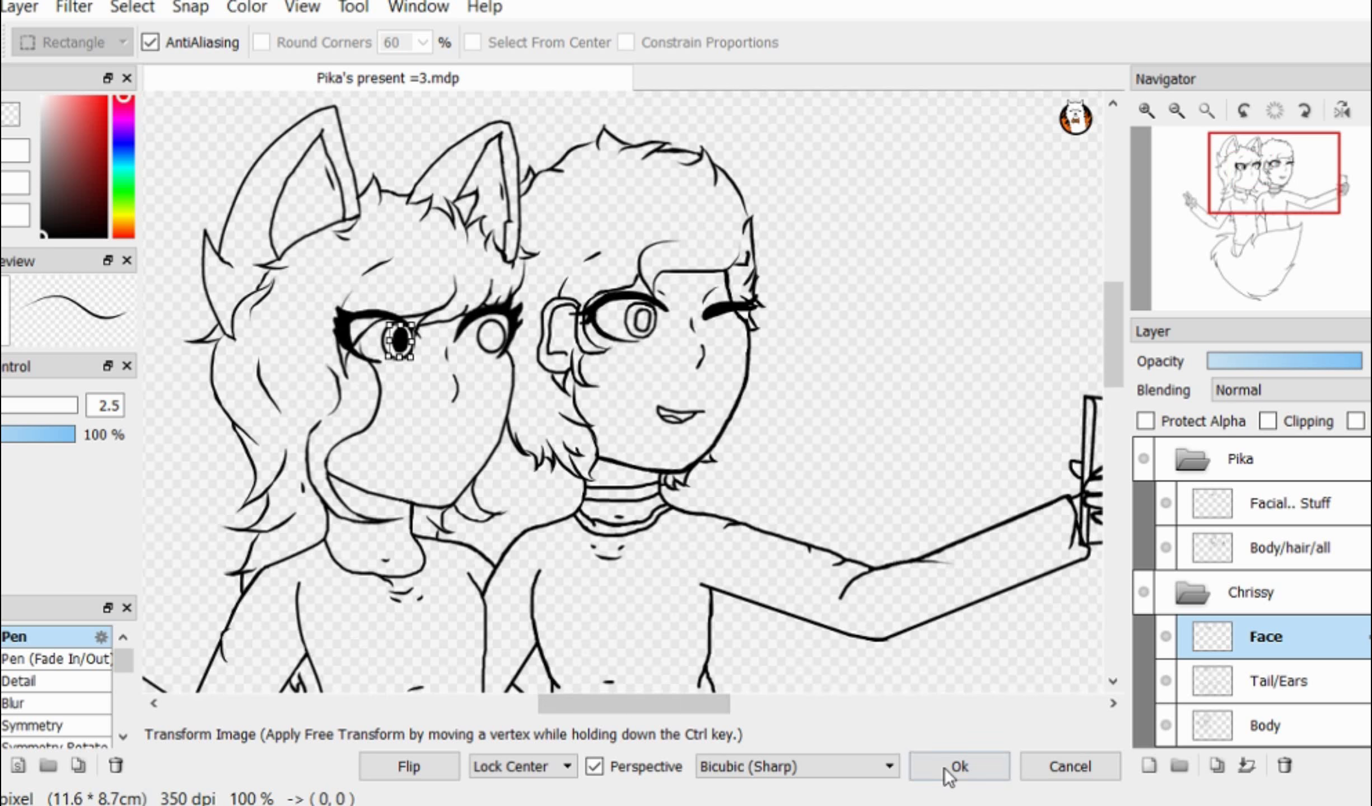
left_click(949, 772)
Step: Draw a solid black oval pupil inside Chrissy's right iris with the Pen
key("b")
scroll(498, 367, "up", 8)
left_click_drag(395, 305, 340, 529)
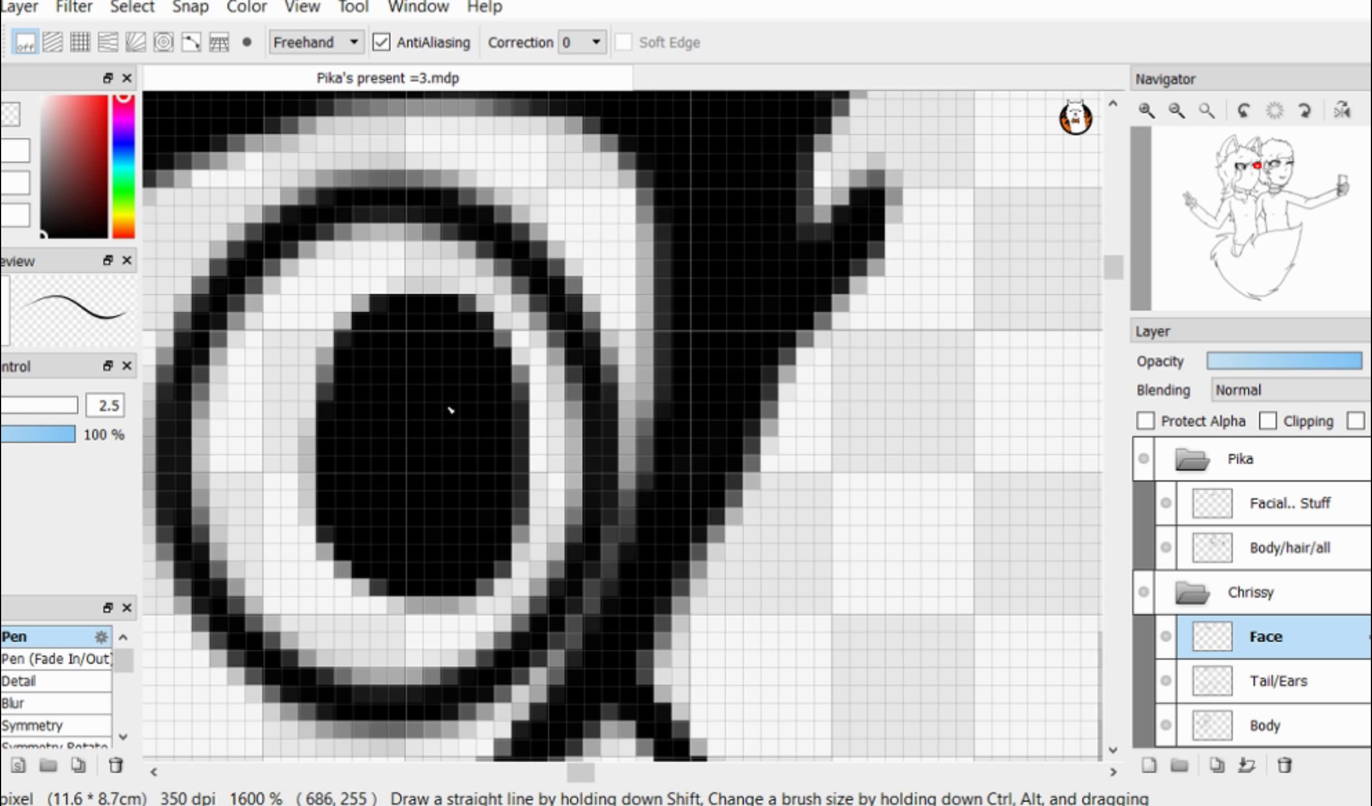
scroll(514, 300, "down", 4)
scroll(530, 444, "up", 3)
scroll(529, 444, "down", 6)
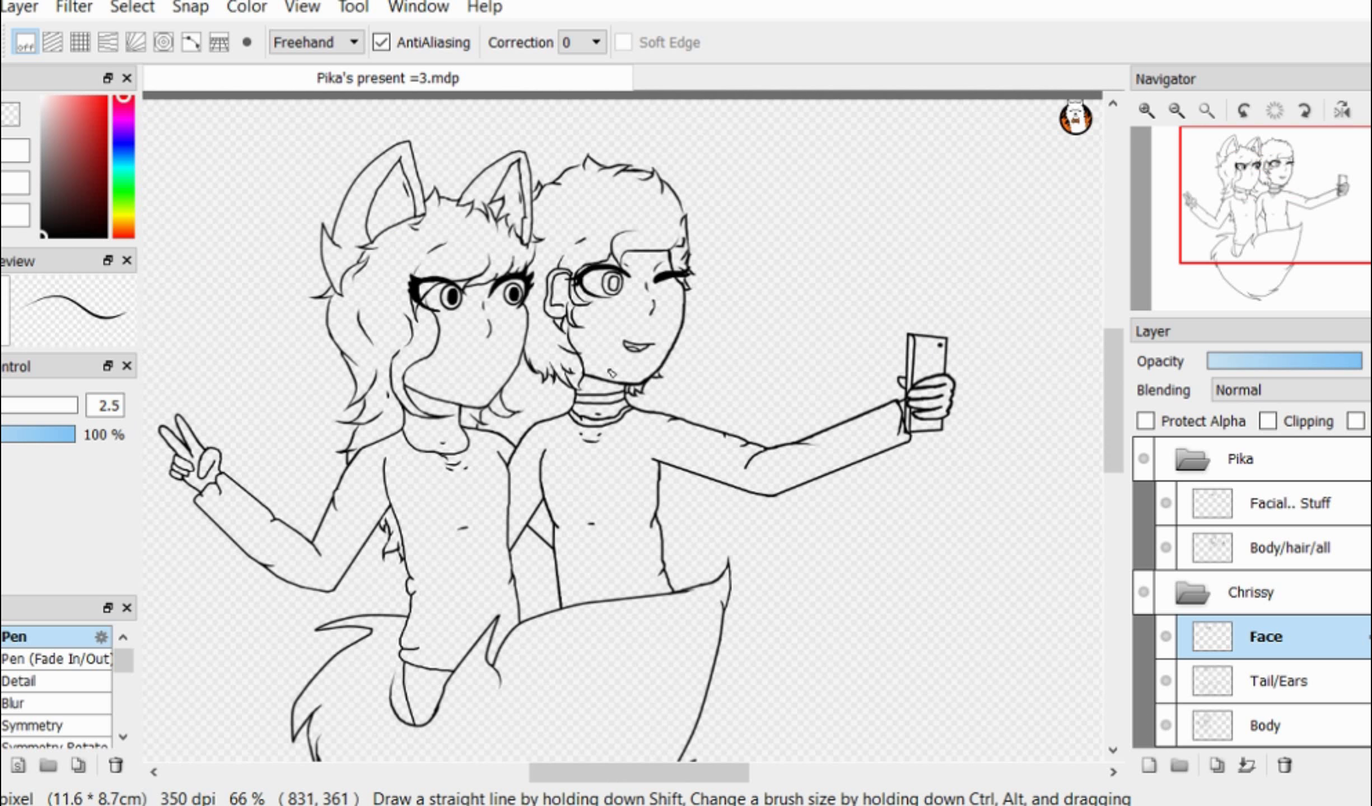
Step: Fill Pika's open-eye pupil solid black on the Facial.. Stuff layer, touching up its edge with the Pen
left_click(1289, 503)
scroll(532, 303, "up", 7)
key("g")
left_click(423, 245)
key("b")
left_click_drag(426, 224, 453, 312)
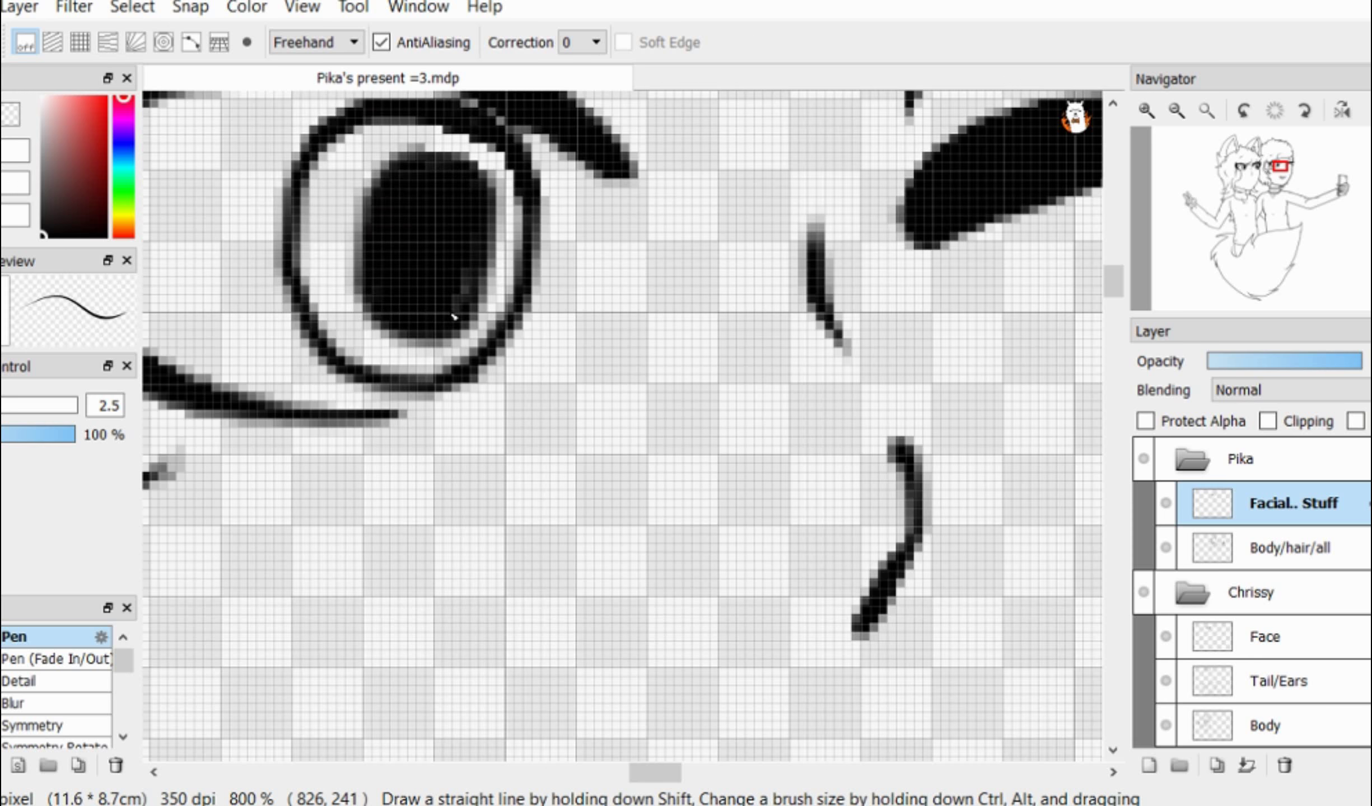
scroll(498, 261, "down", 6)
scroll(496, 255, "up", 7)
scroll(566, 269, "down", 6)
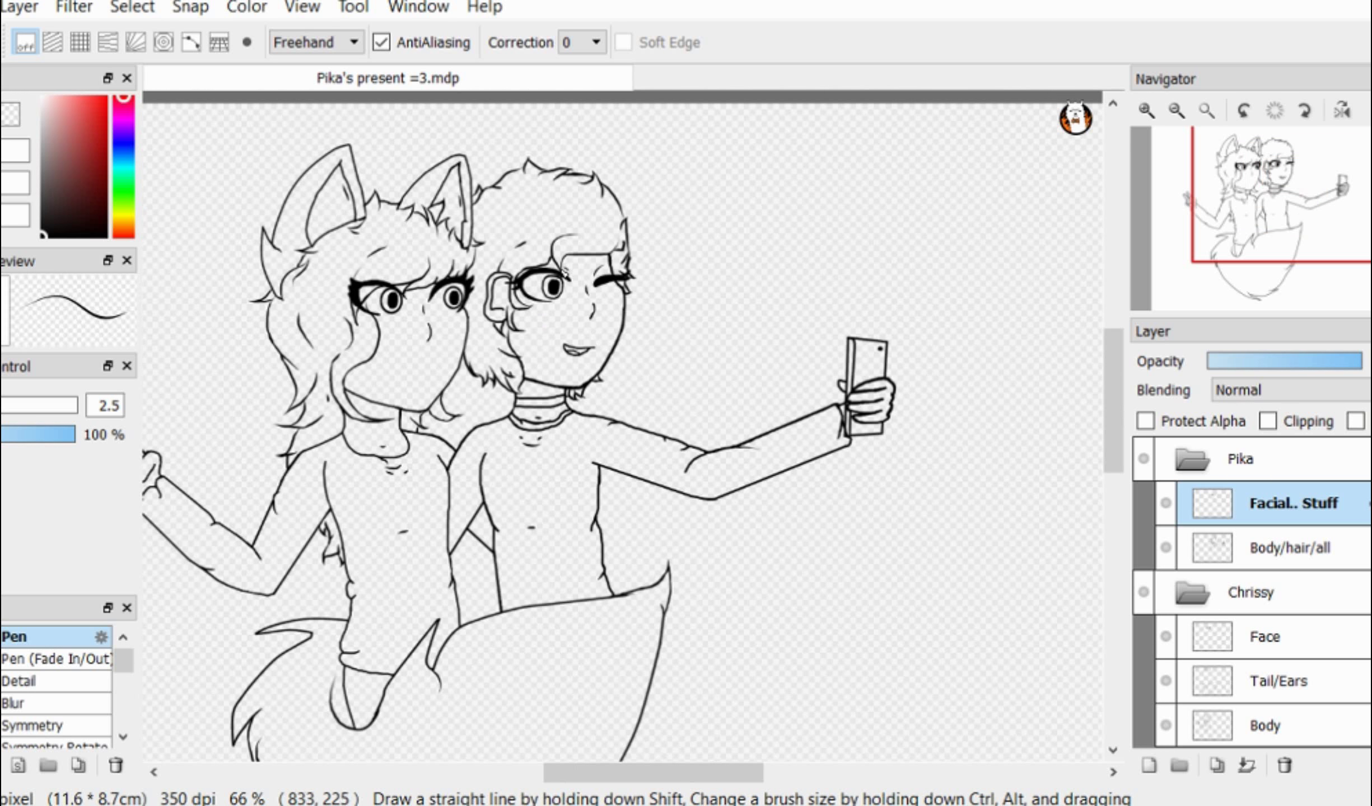
scroll(540, 323, "up", 4)
scroll(639, 401, "down", 4)
Step: Draw an open smiling mouth on Chrissy's muzzle on the Face layer
left_click(1264, 637)
scroll(507, 431, "up", 5)
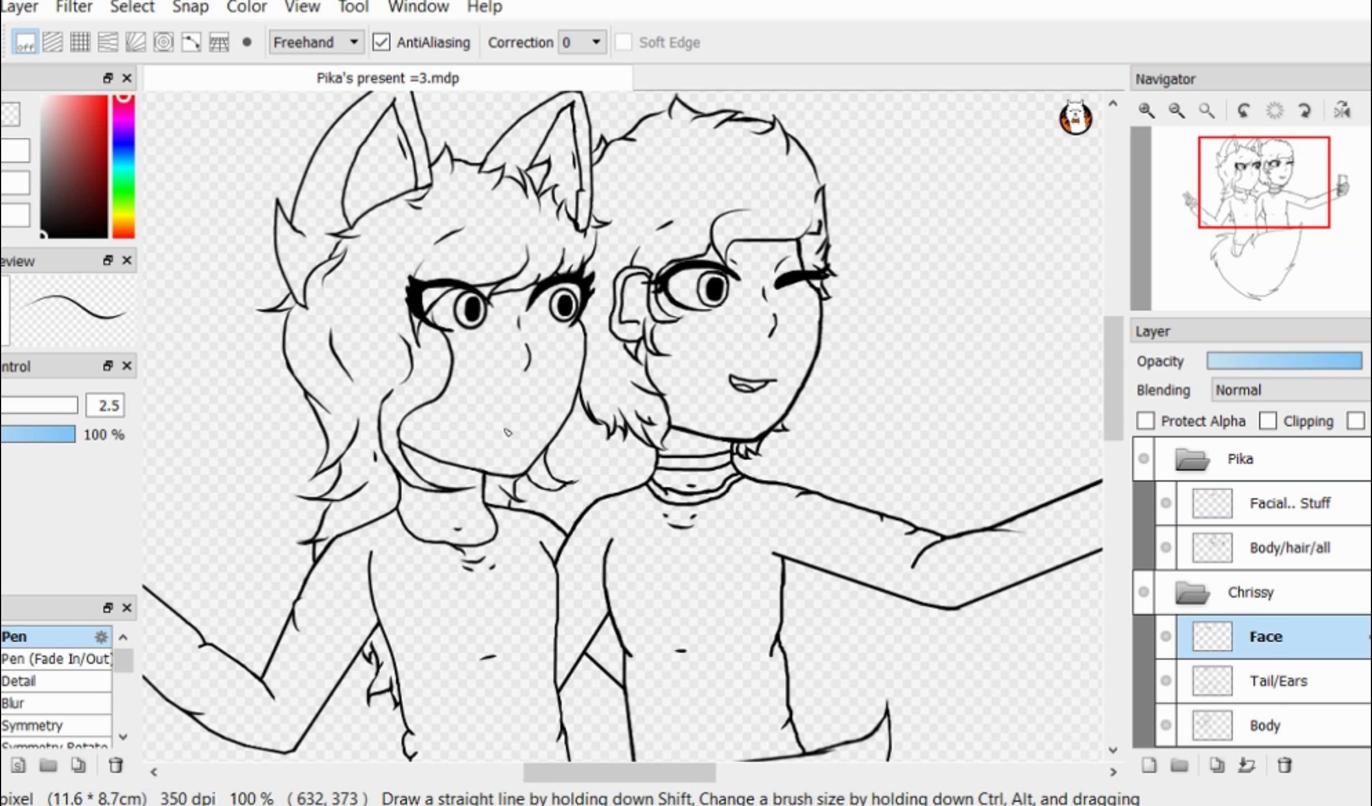
scroll(546, 460, "down", 3)
Step: Select Chrissy's mouth and reposition and tilt it slightly on the muzzle with Transform
key("l")
mouse_move(558, 417)
left_mouse_down()
mouse_move(493, 473)
mouse_move(565, 418)
left_mouse_up()
left_click(133, 6)
left_click(235, 286)
left_click_drag(471, 425, 471, 434)
mouse_move(537, 445)
left_mouse_down()
mouse_move(550, 430)
mouse_move(577, 482)
mouse_move(494, 476)
left_mouse_up()
scroll(549, 429, "down", 2)
scroll(582, 433, "up", 4)
scroll(548, 535, "down", 2)
scroll(471, 489, "up", 1)
scroll(502, 454, "down", 2)
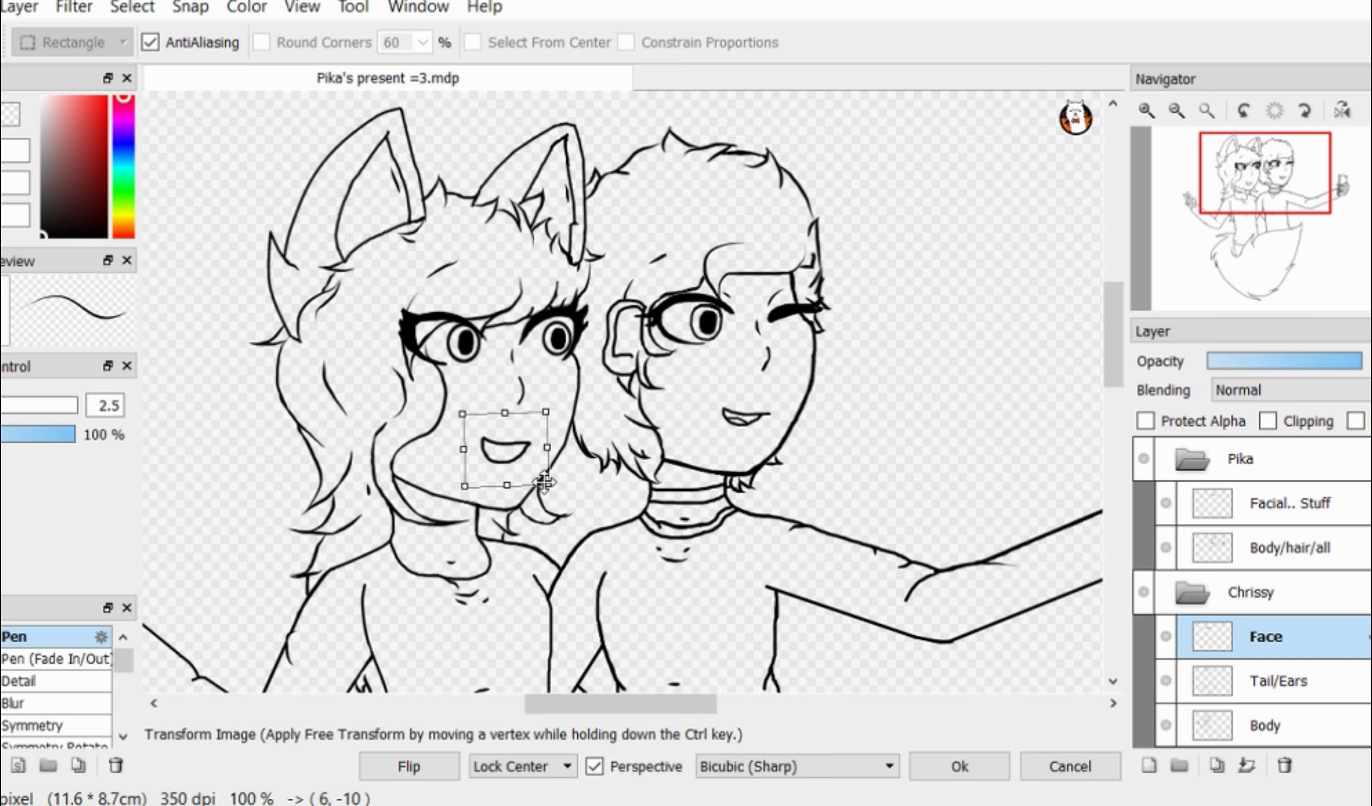
key("Return")
Step: Draw a curved tongue line inside Chrissy's mouth with the Pen at size 2.5
scroll(509, 428, "up", 4)
key("b")
scroll(431, 536, "up", 2)
left_click_drag(395, 526, 583, 588)
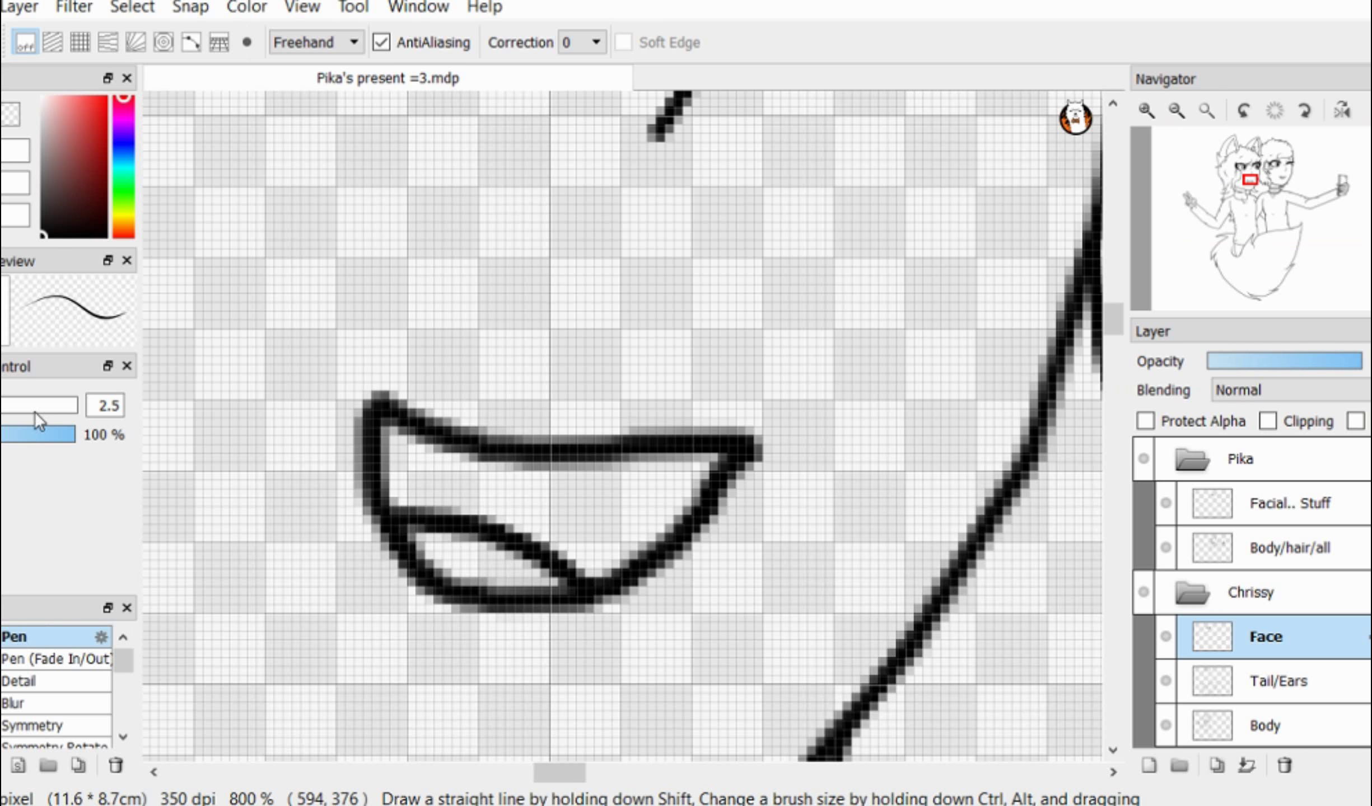
Step: Try to draw teeth inside Chrissy's mouth with the Pen at size 1.5
scroll(465, 431, "down", 2)
scroll(480, 420, "up", 4)
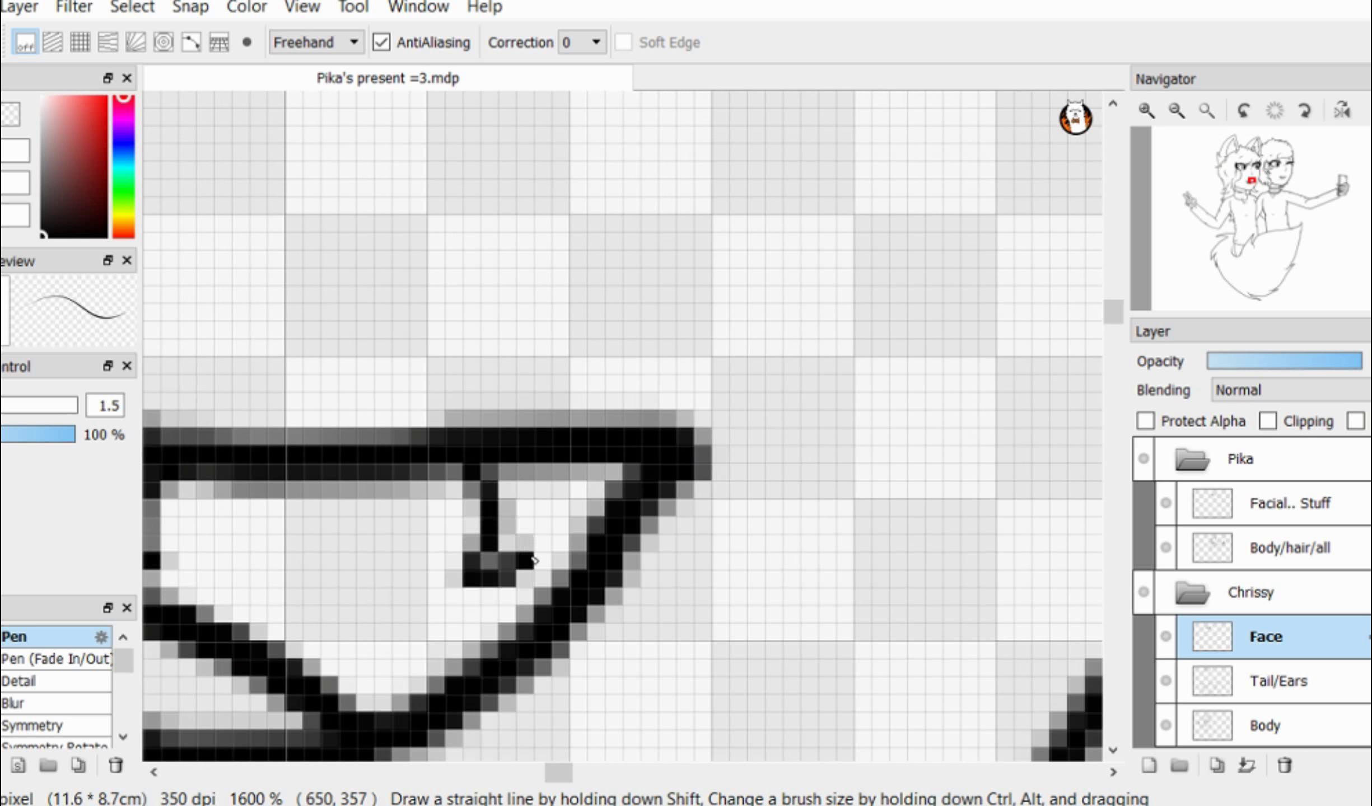
scroll(621, 451, "down", 8)
scroll(621, 452, "down", 1)
scroll(336, 392, "up", 7)
scroll(364, 403, "down", 3)
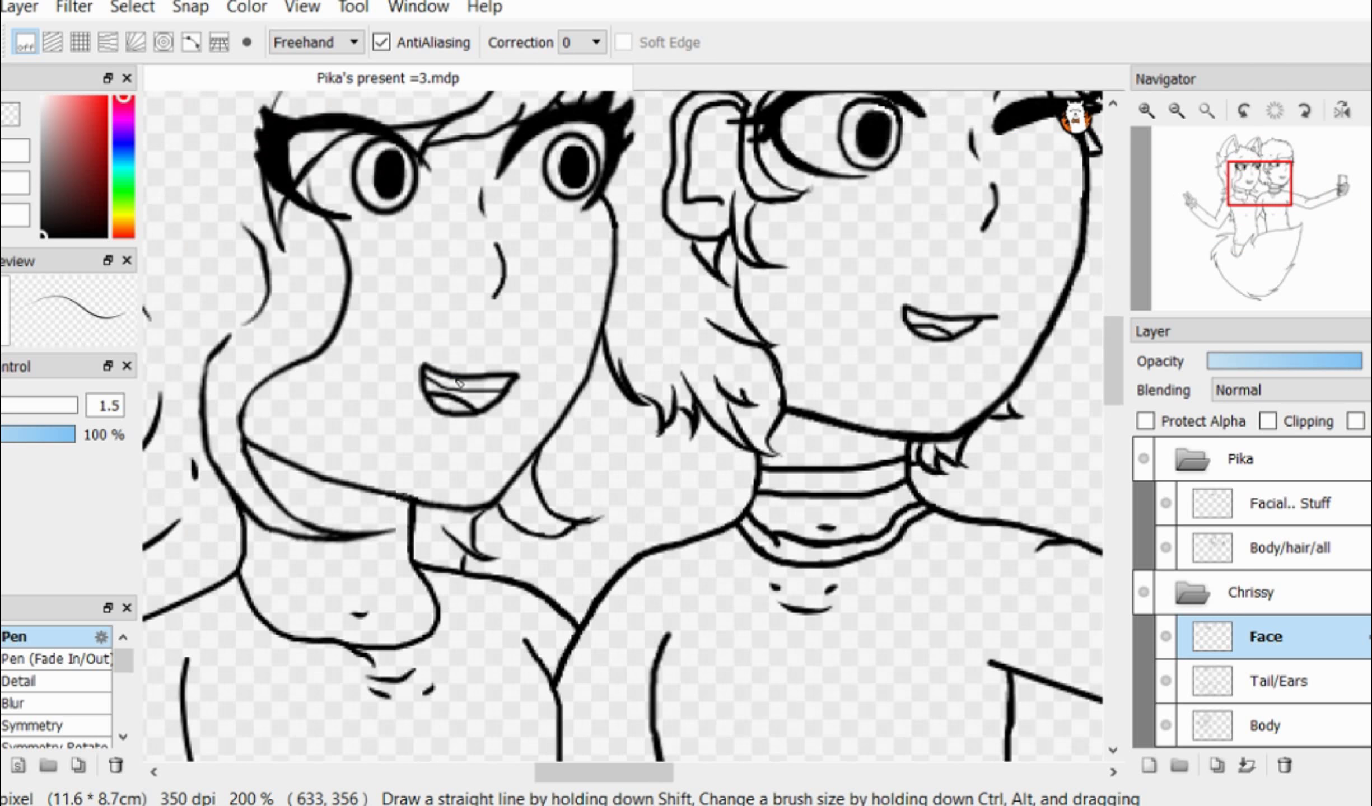
scroll(787, 419, "up", 5)
scroll(451, 392, "down", 6)
scroll(392, 425, "up", 4)
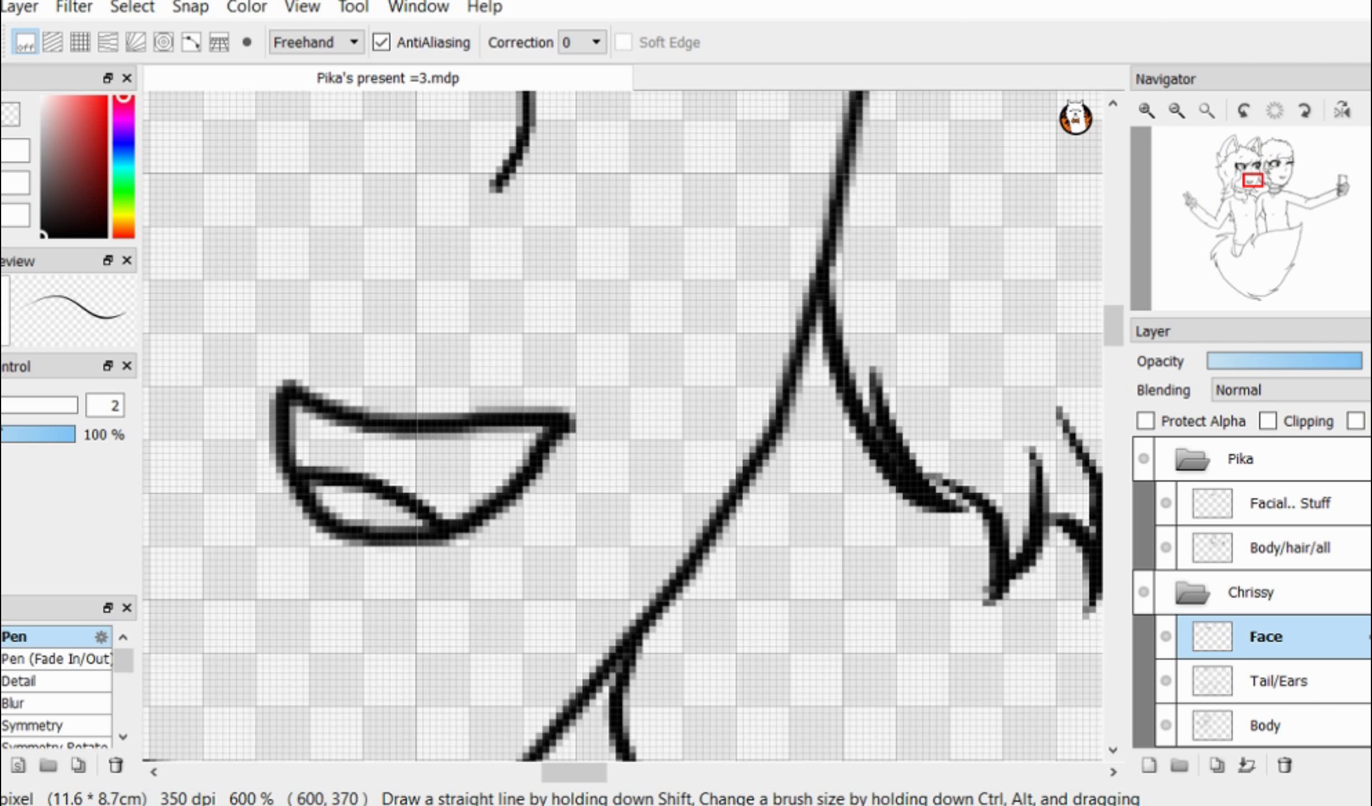
Step: Thicken the right corner of Chrissy's mouth with the Pen and clean its edge with the Eraser at size 3
key("e")
left_click(3, 405)
scroll(439, 439, "up", 2)
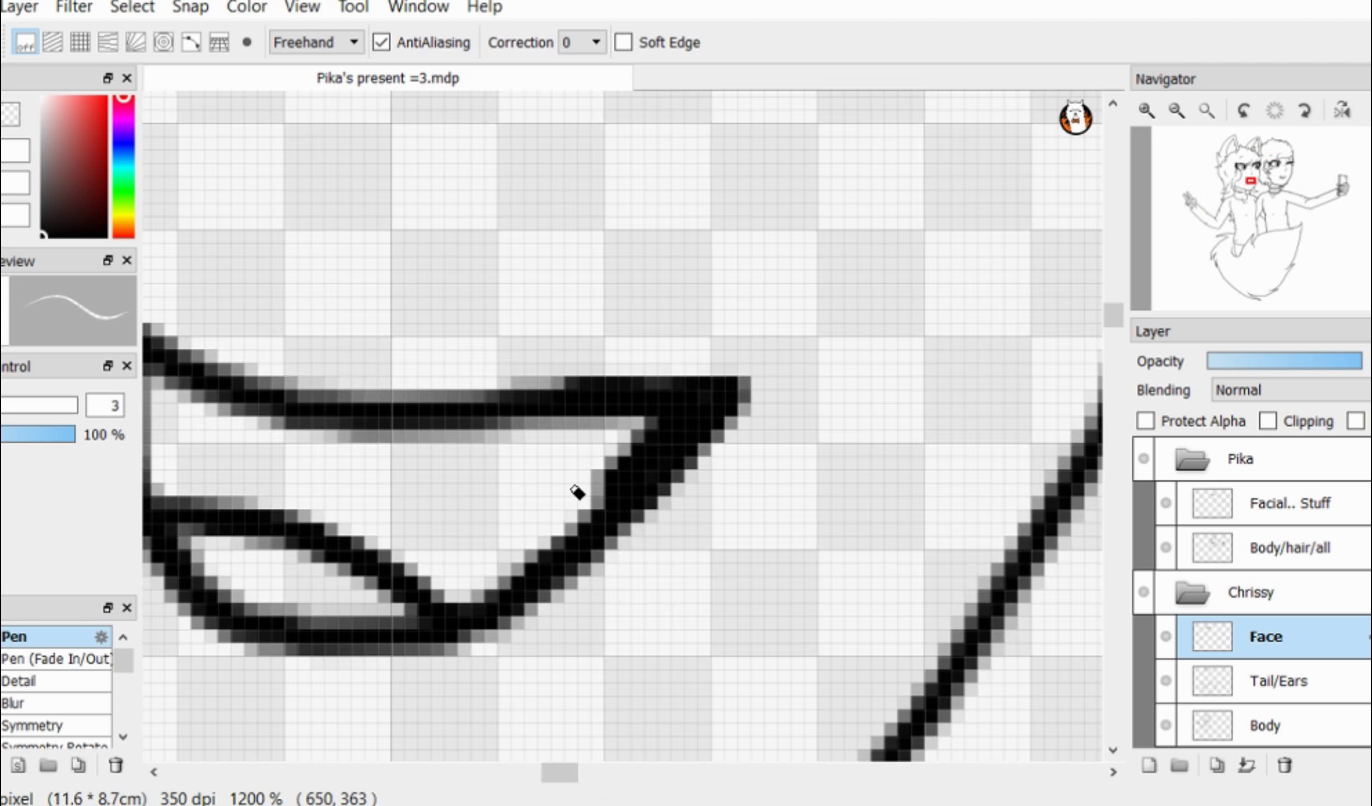
key("b")
scroll(563, 428, "down", 4)
scroll(571, 392, "up", 4)
left_click_drag(677, 539, 585, 606)
key("e")
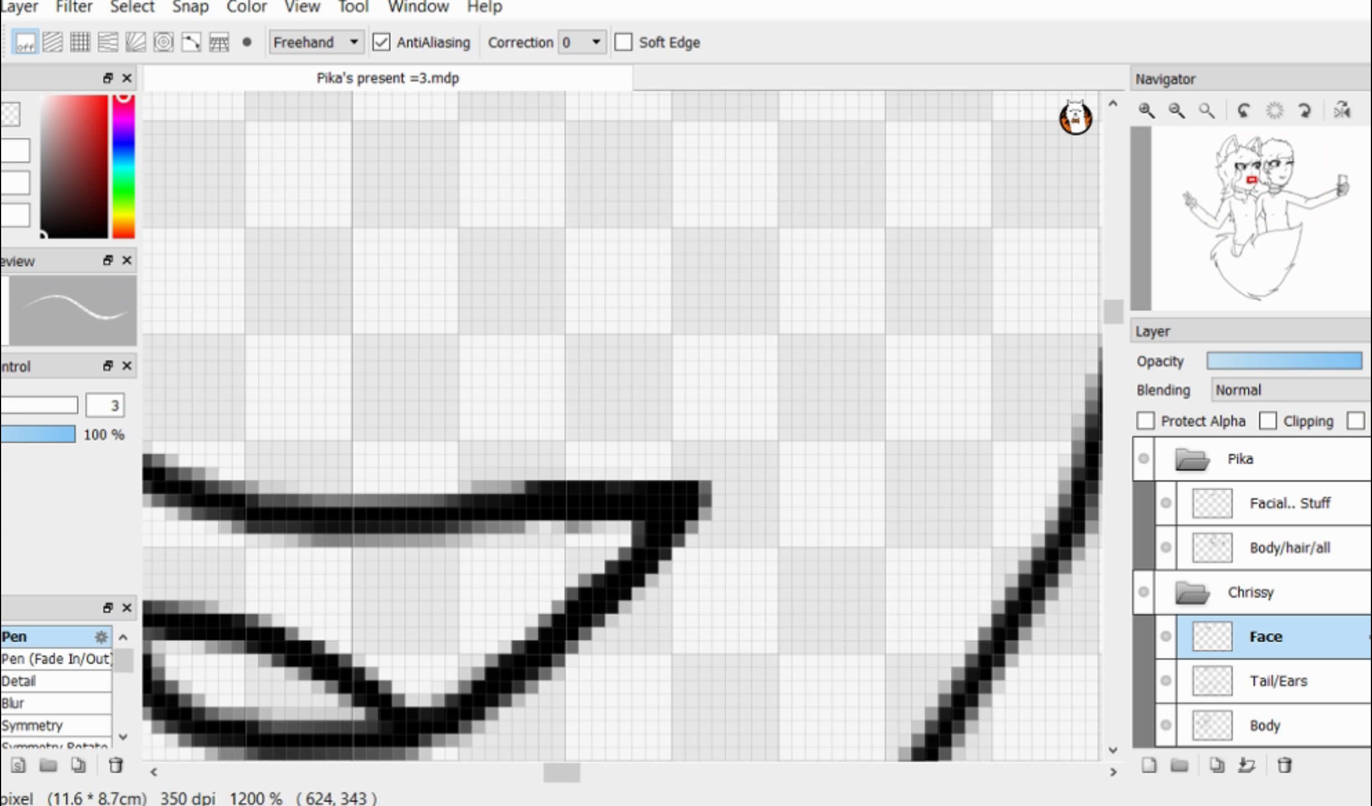
Step: Return to the Pen at size 2.5 and add a new layer above Face
key("b")
scroll(621, 392, "down", 8)
scroll(740, 440, "down", 1)
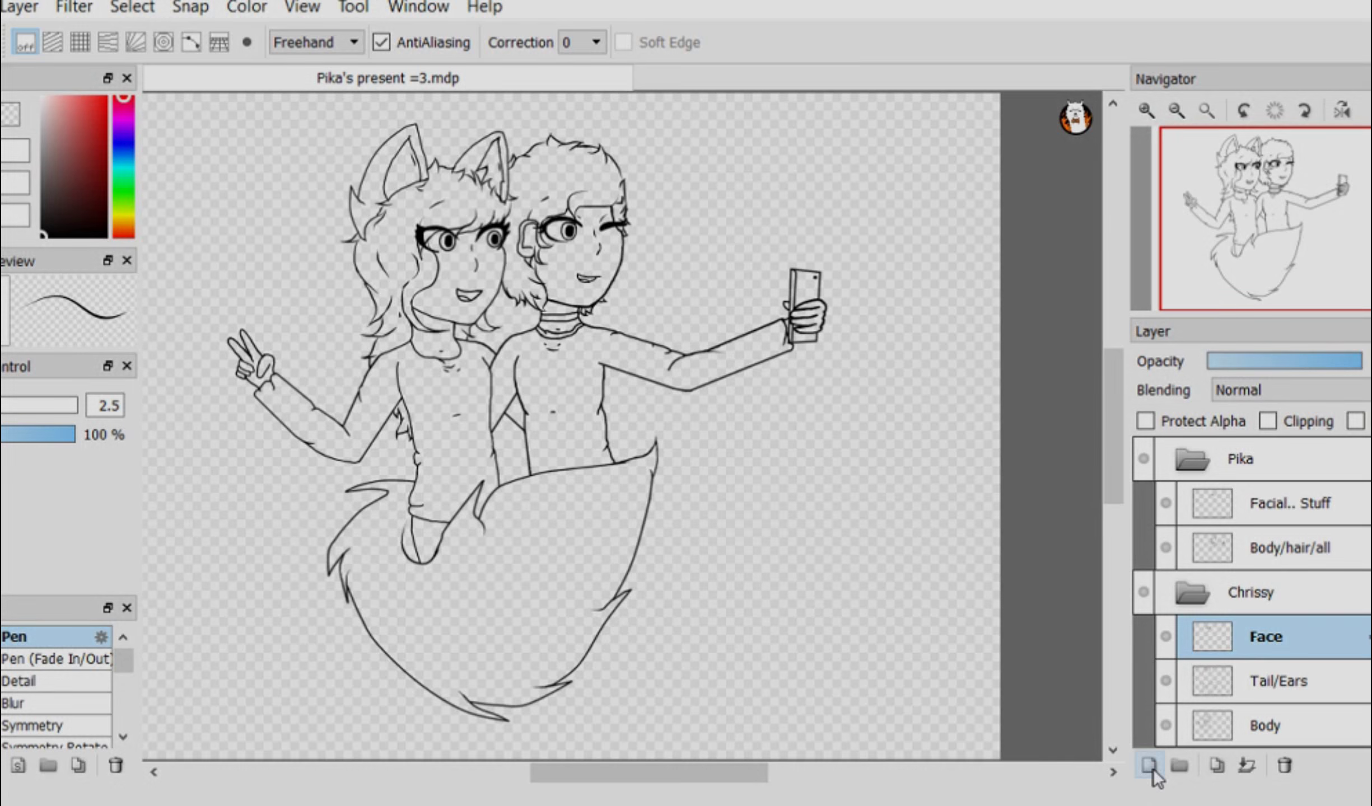
left_click(1149, 766)
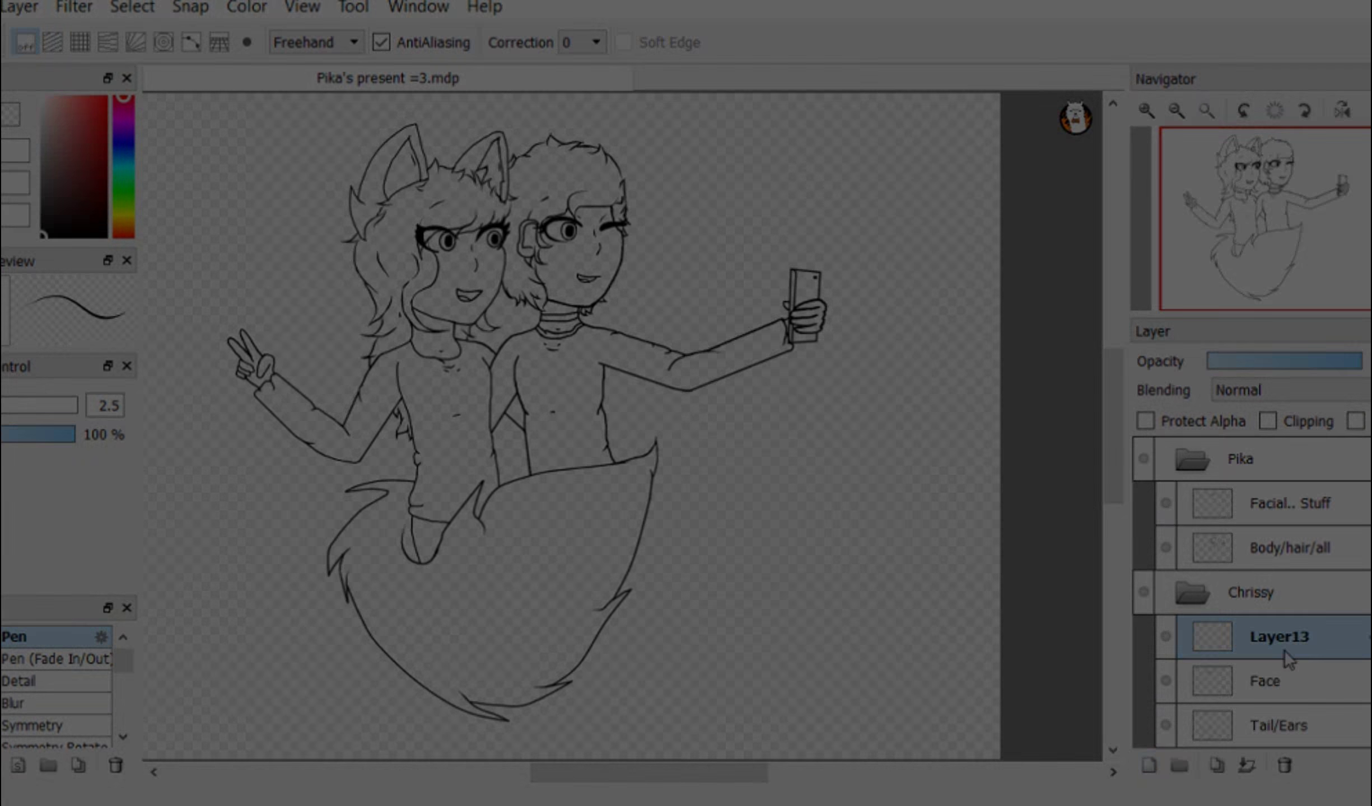